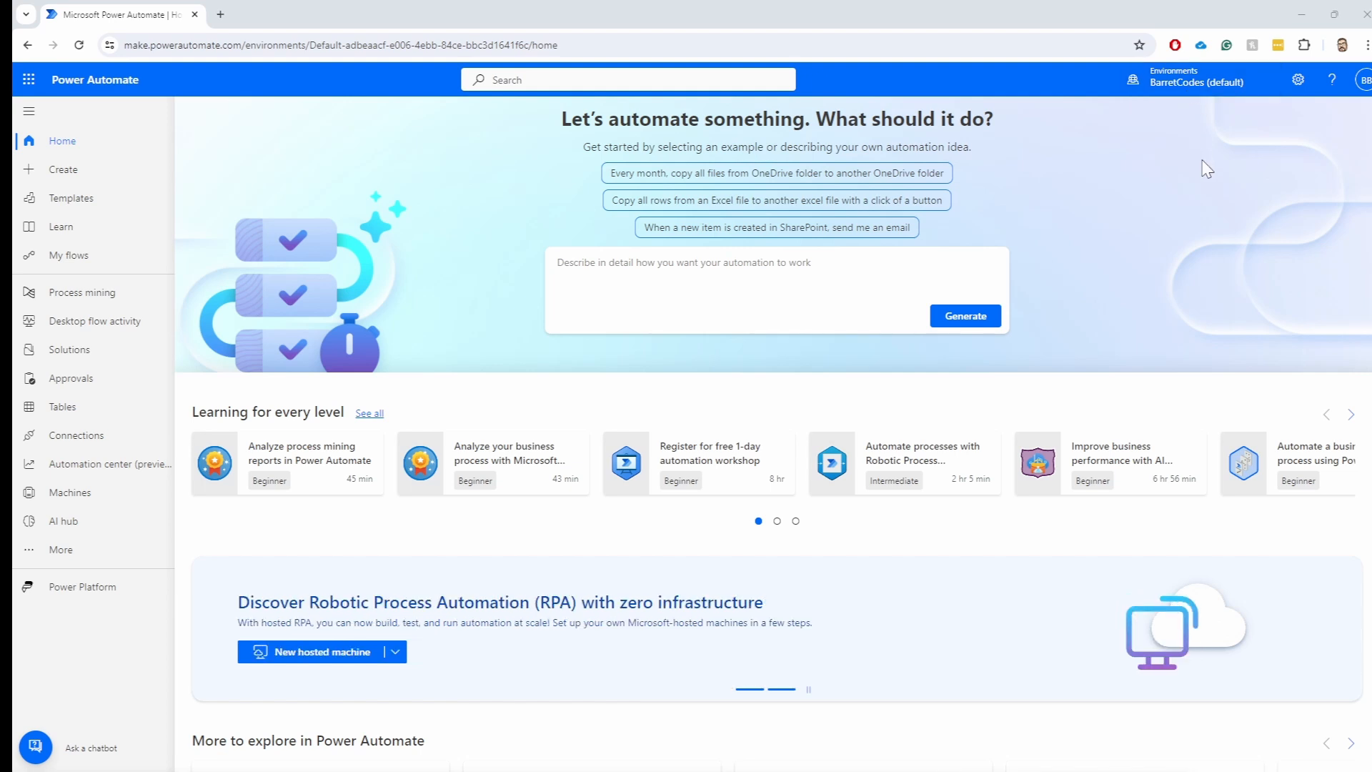
Enter 'Create a flow that automates an approval process' in the Copilot description box, without generating
click(1298, 84)
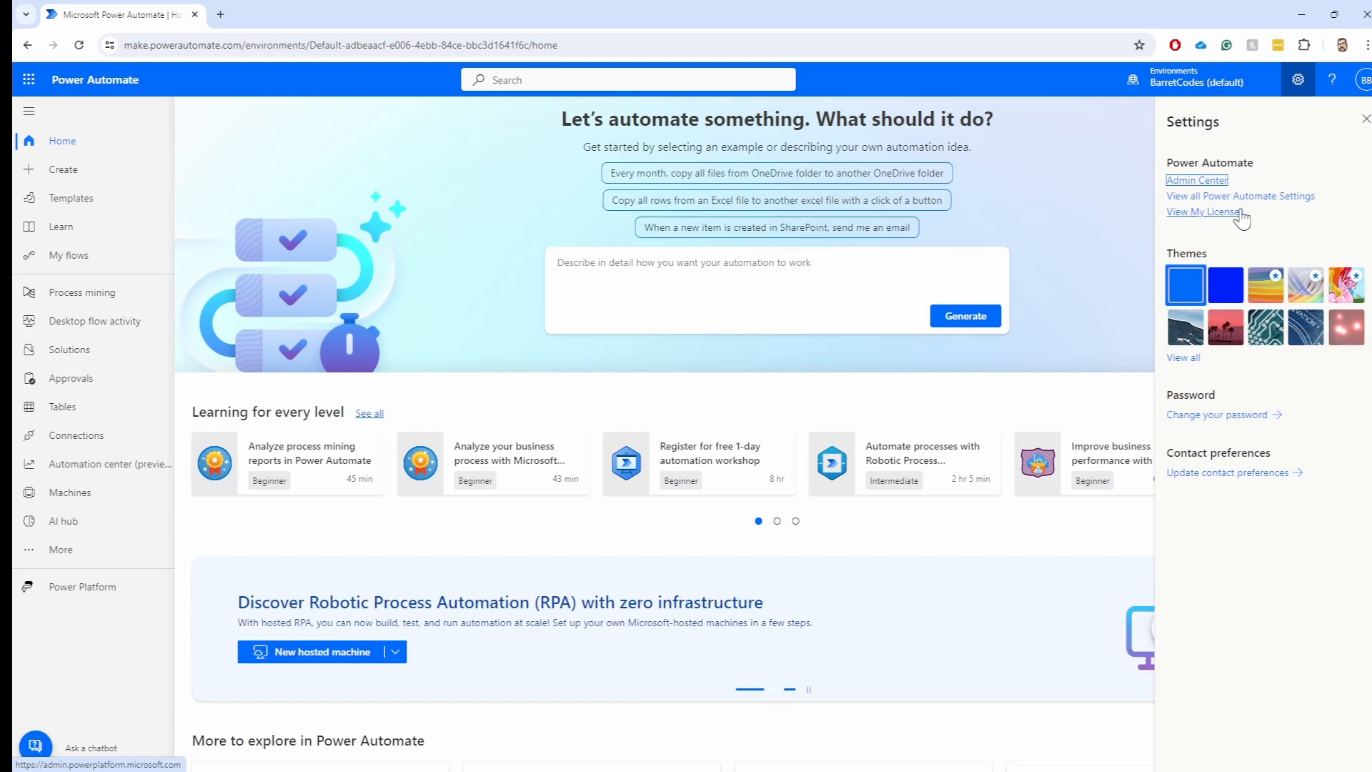
click(1365, 120)
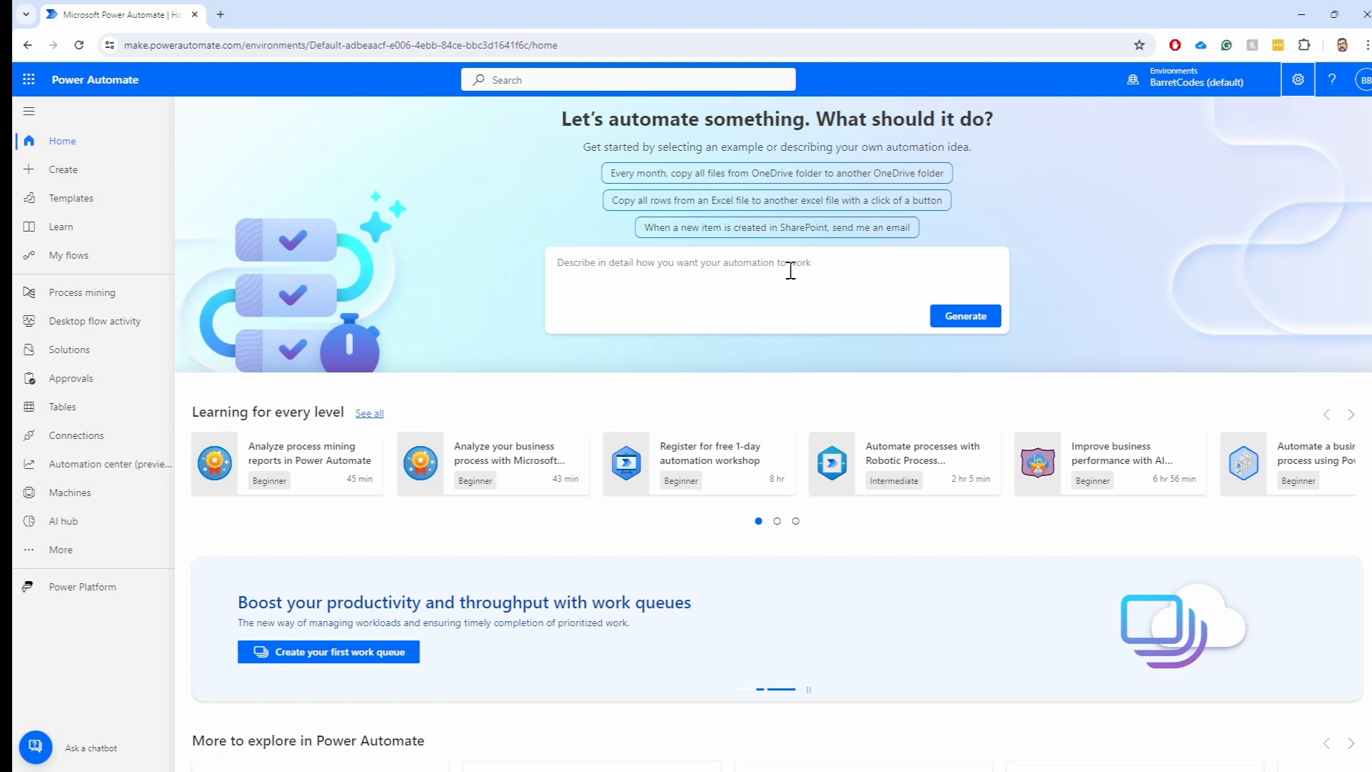
click(661, 287)
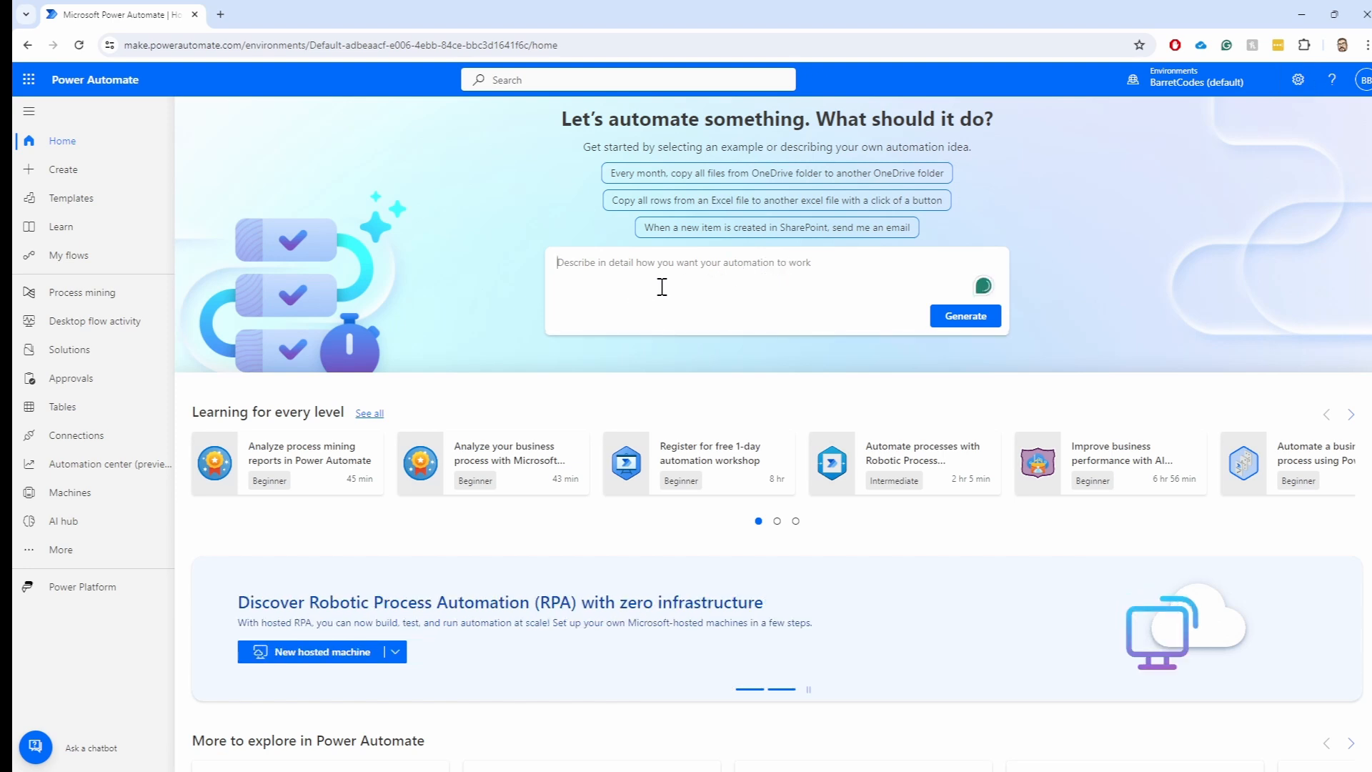
text(C)
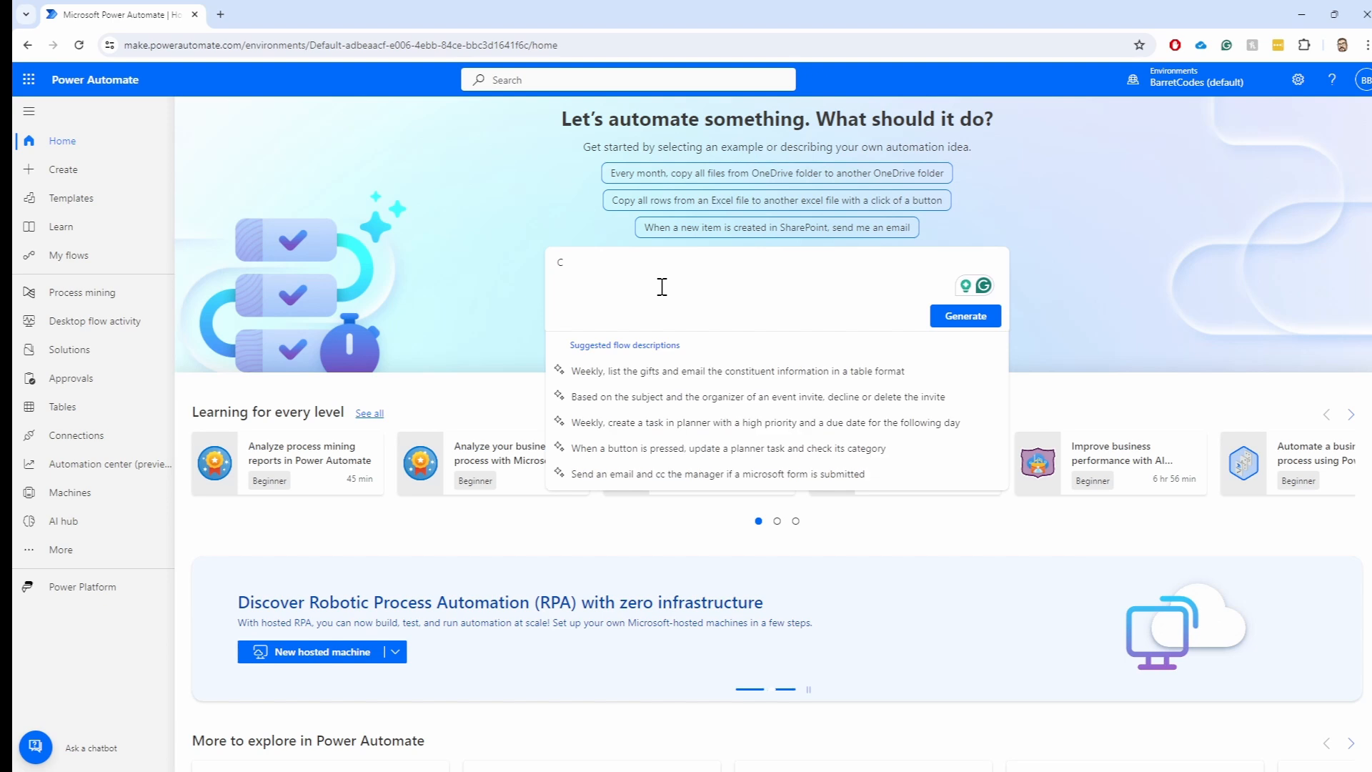
text(reate a flow tha)
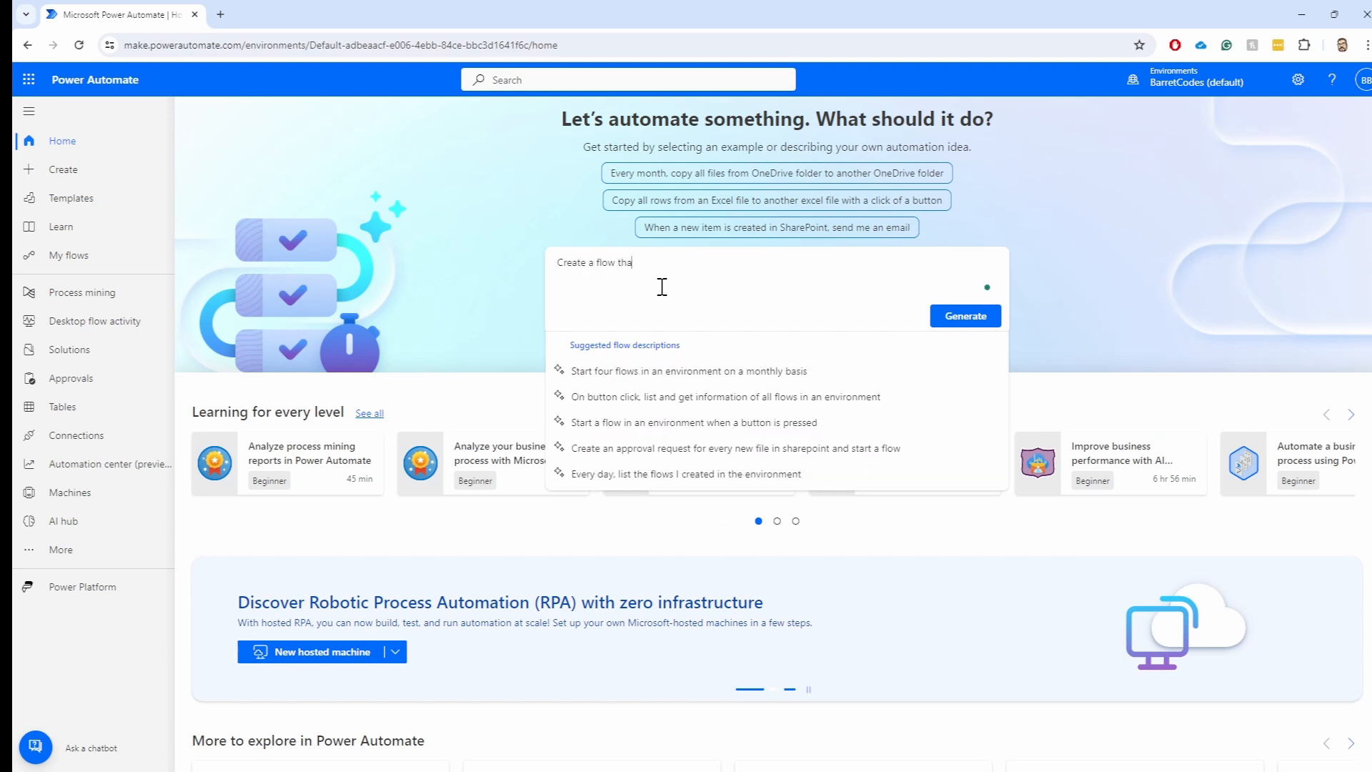
text(t automa)
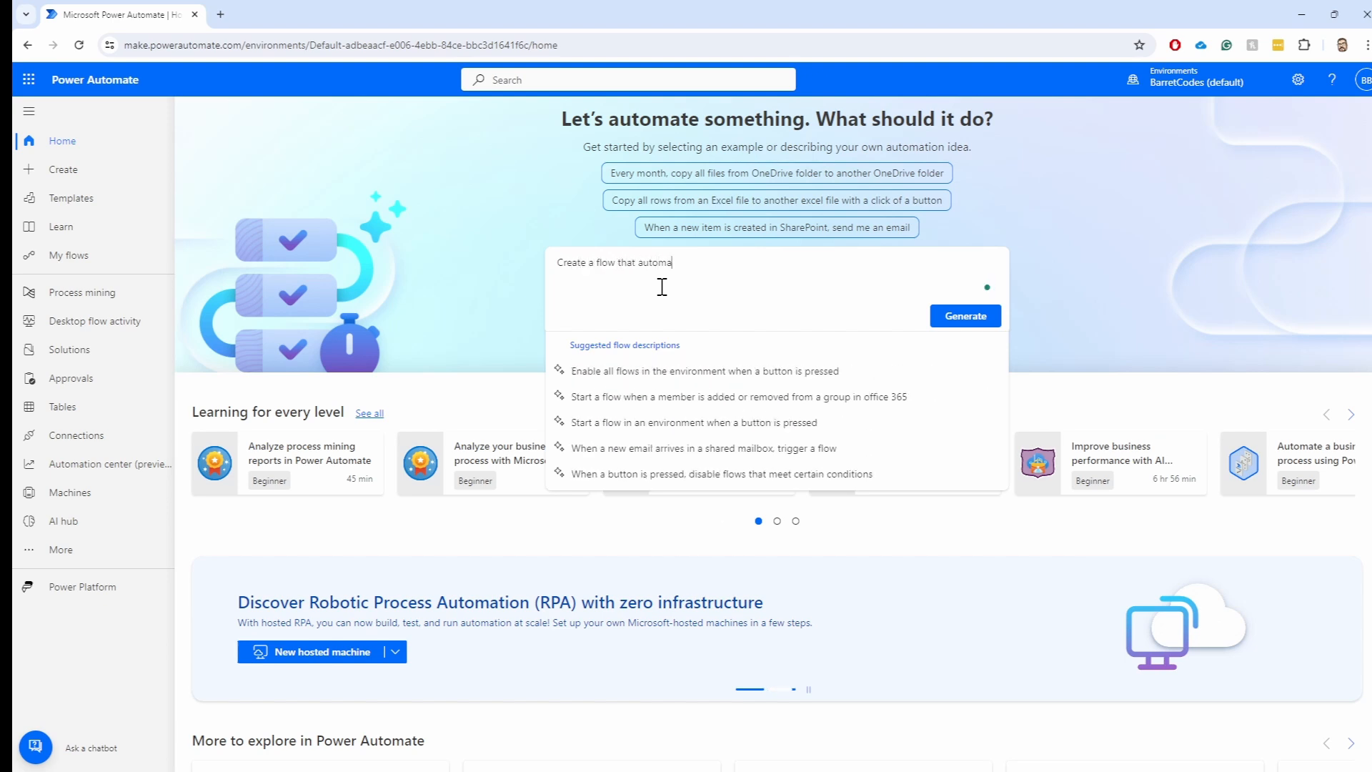
text(tes an approv)
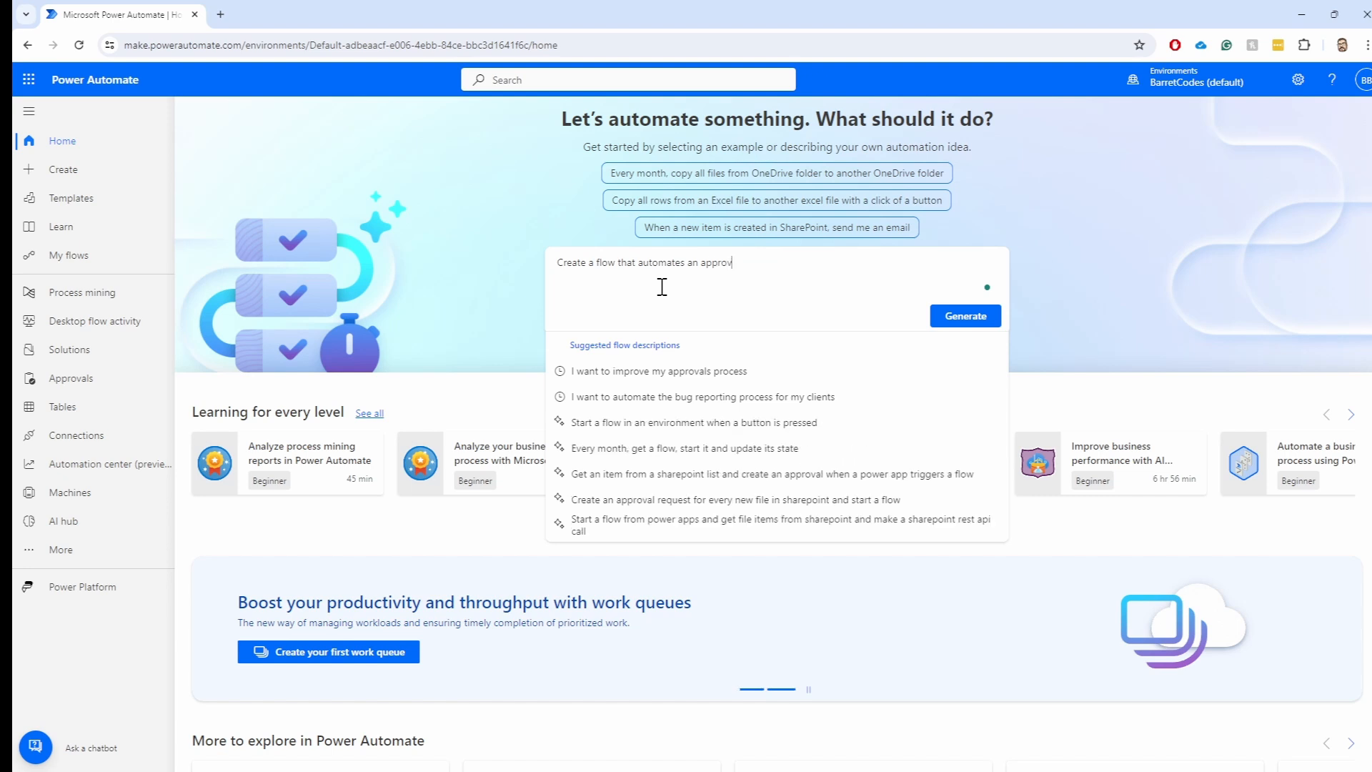
text(al process)
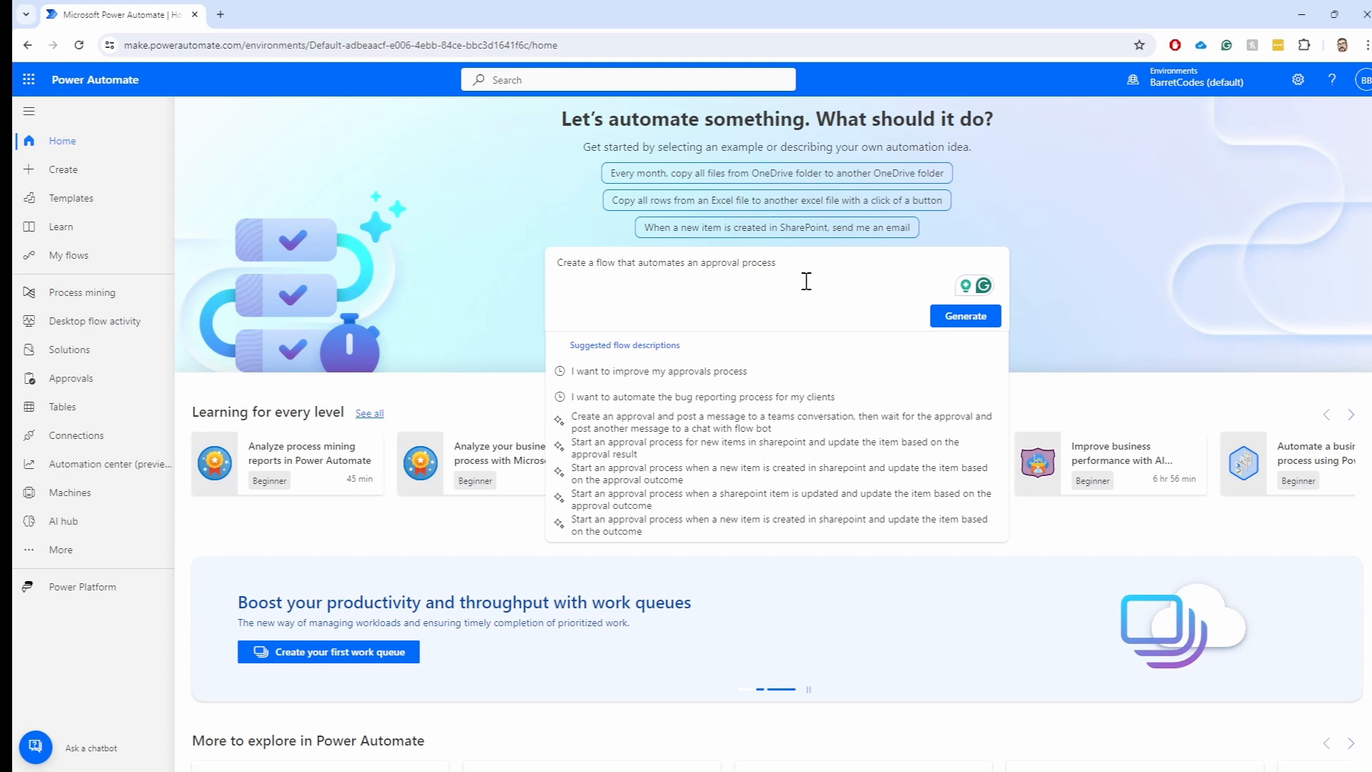
click(513, 202)
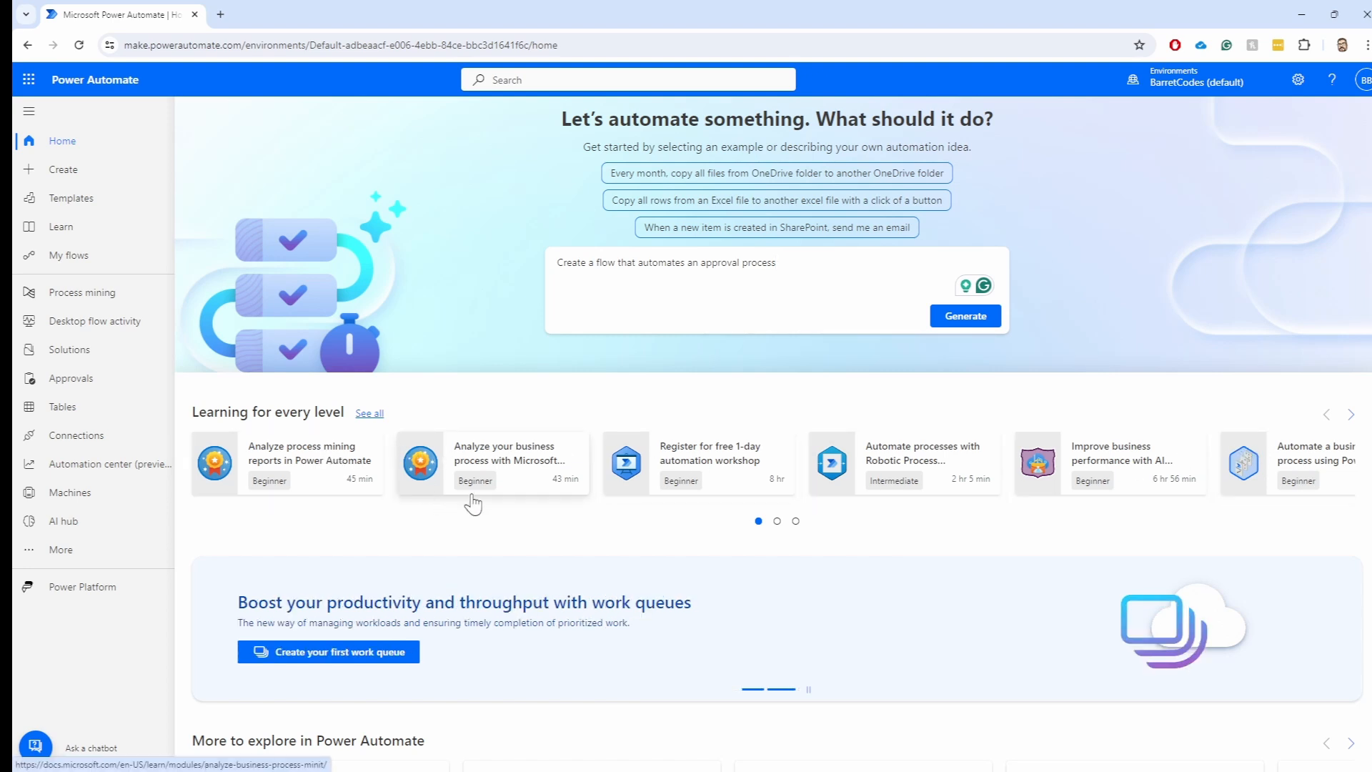
scroll(472, 504, down, 6)
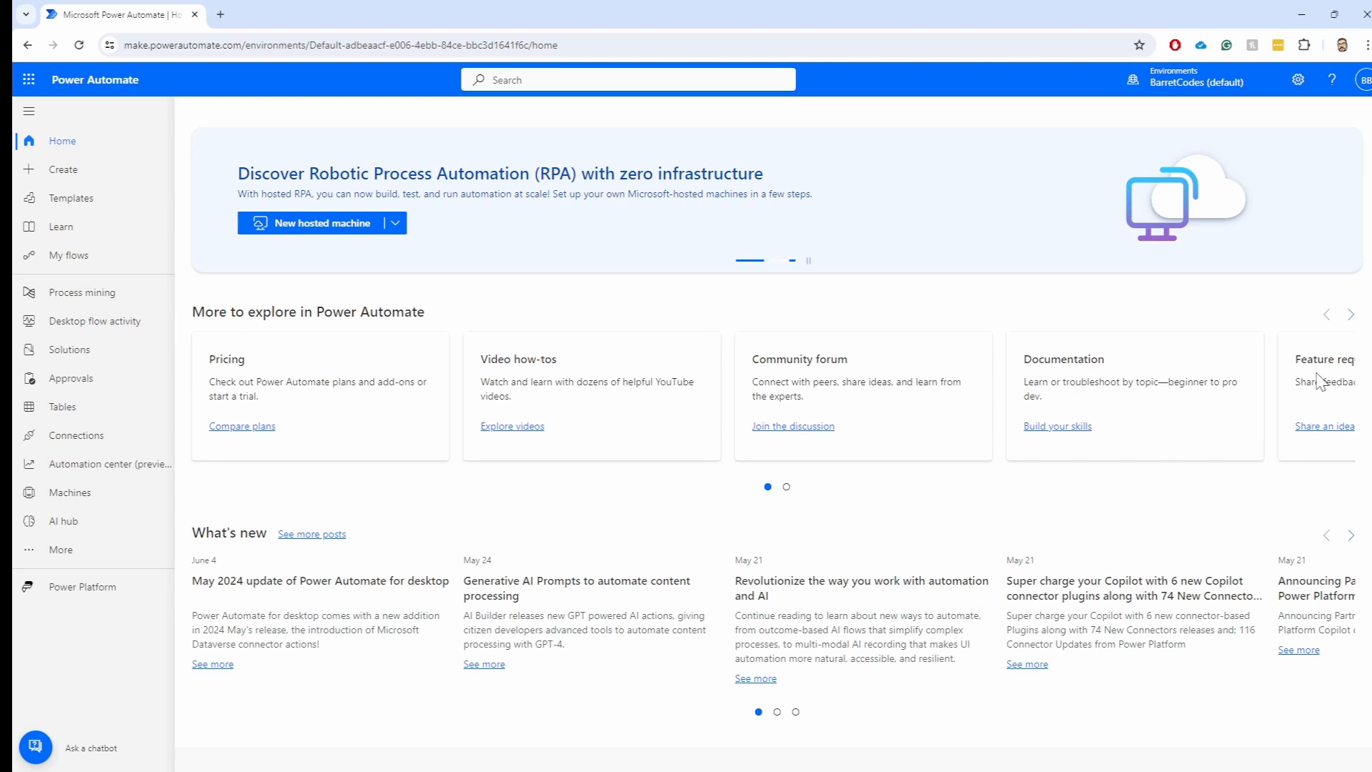
click(1350, 316)
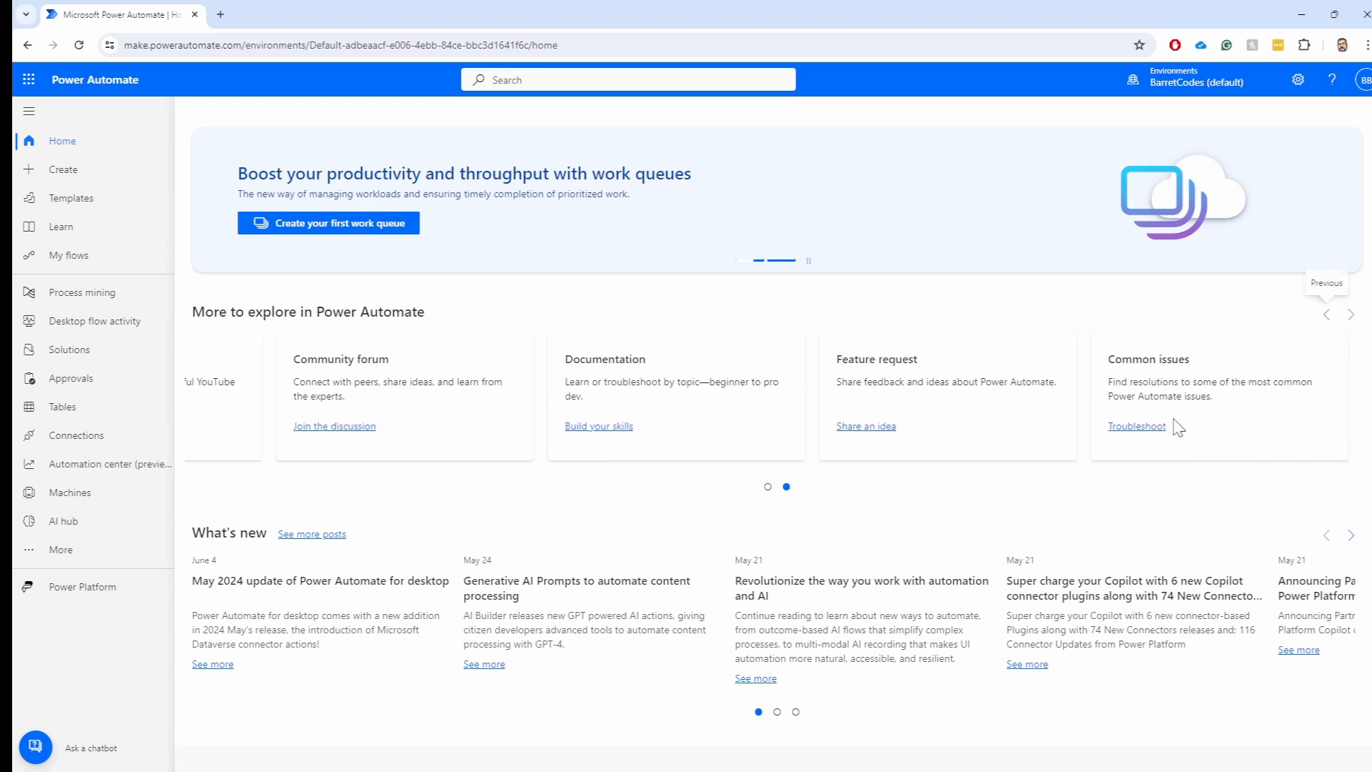
click(1326, 315)
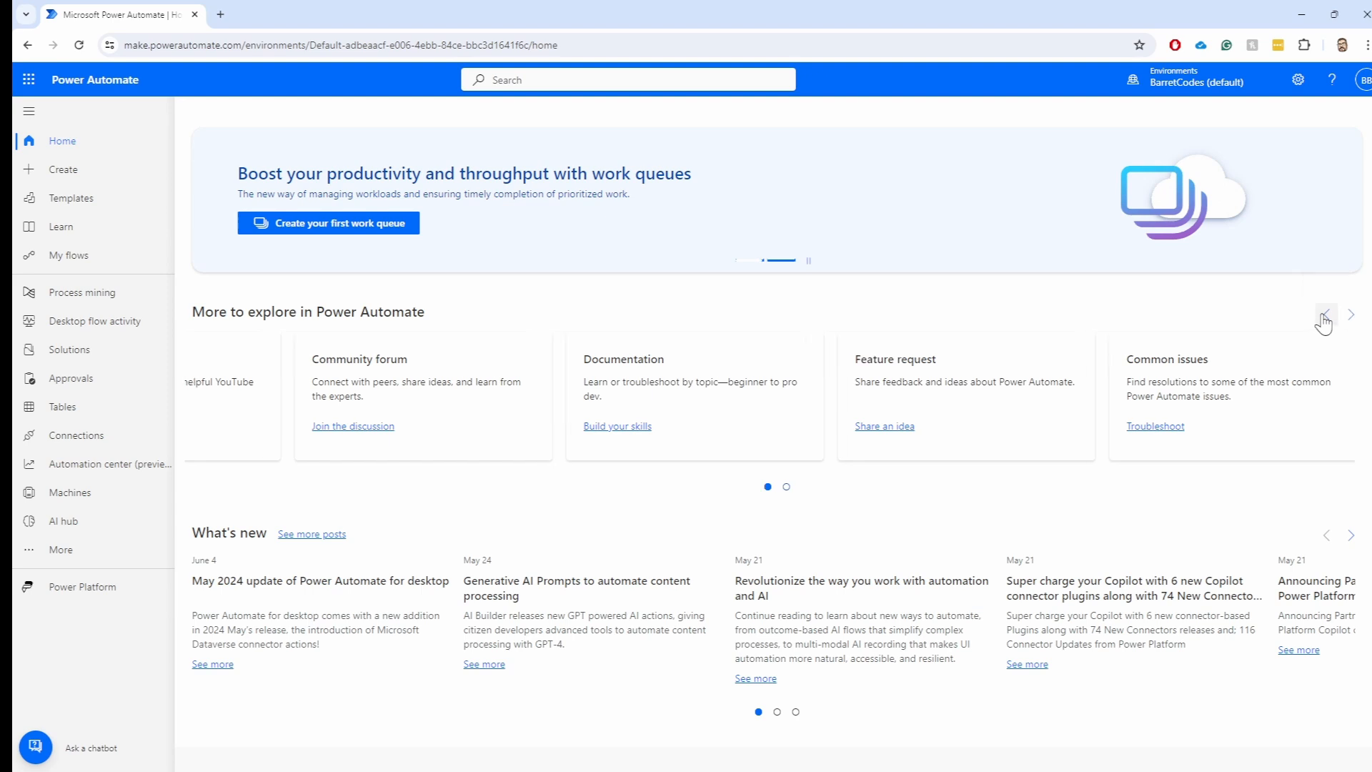
scroll(527, 493, down, 3)
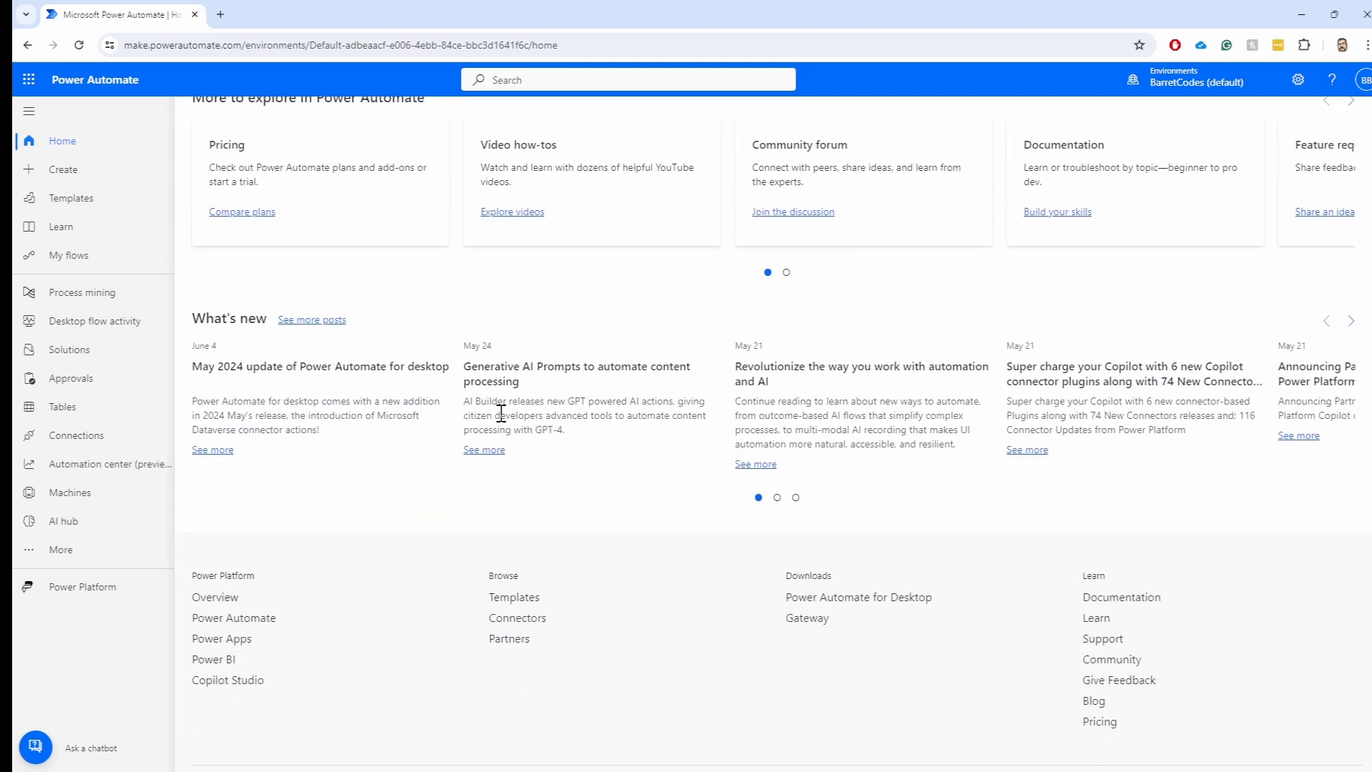
scroll(238, 432, up, 1)
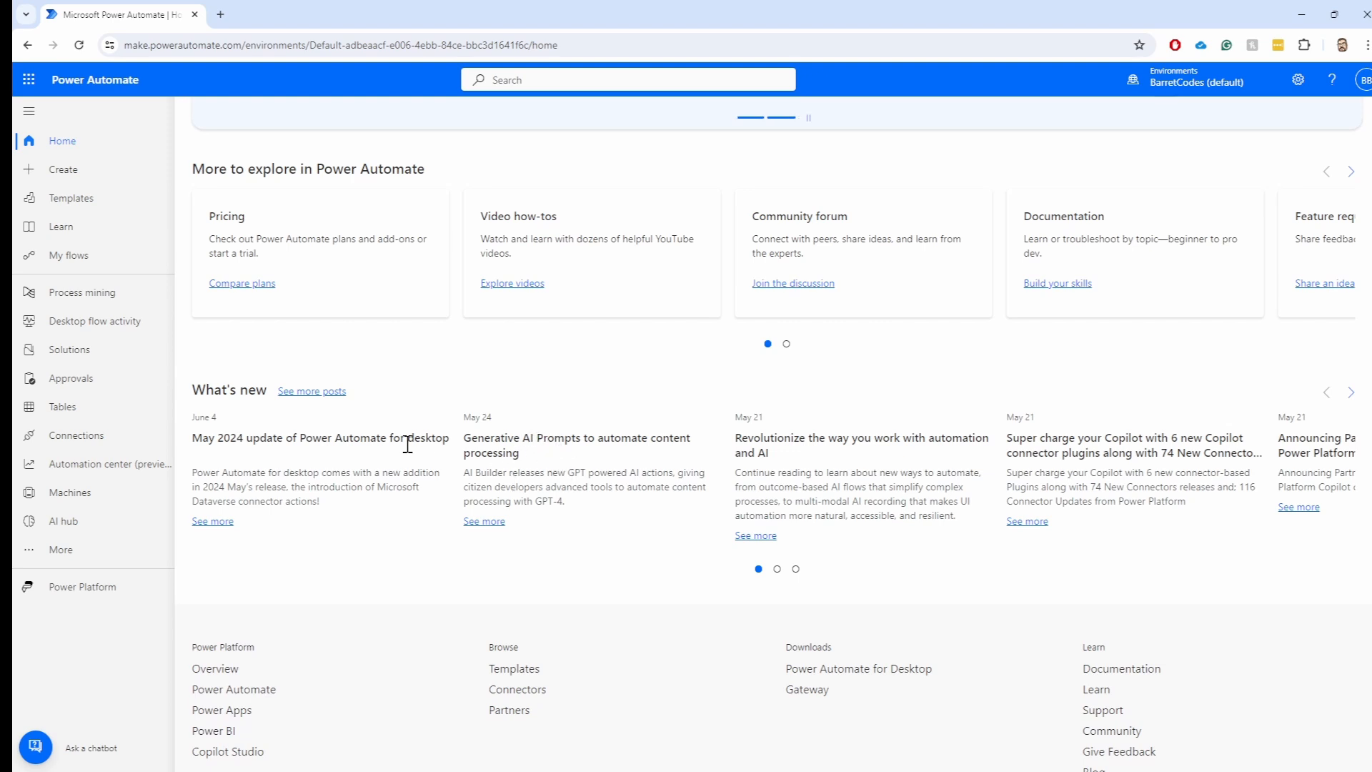
scroll(398, 453, up, 7)
scroll(398, 458, up, 1)
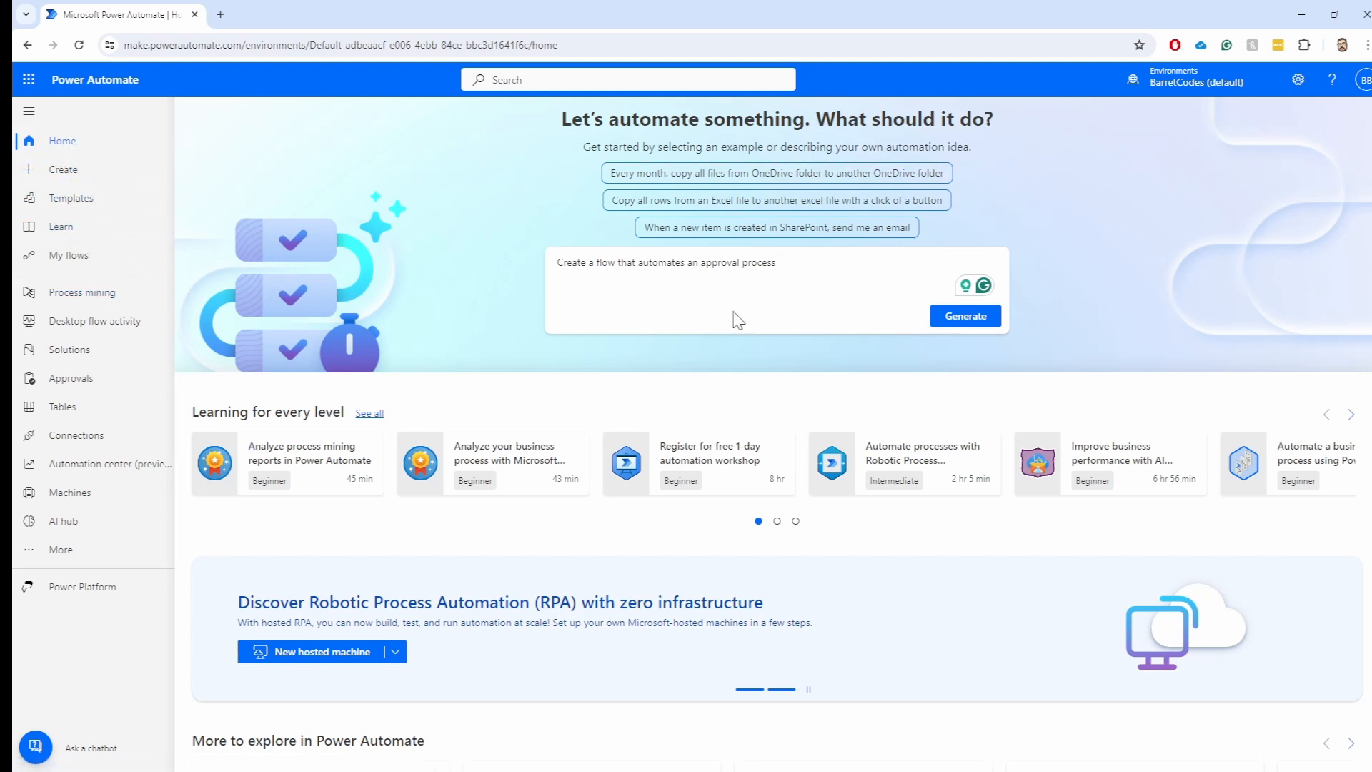
Go to the Create page showing the three ways to make a flow
click(64, 172)
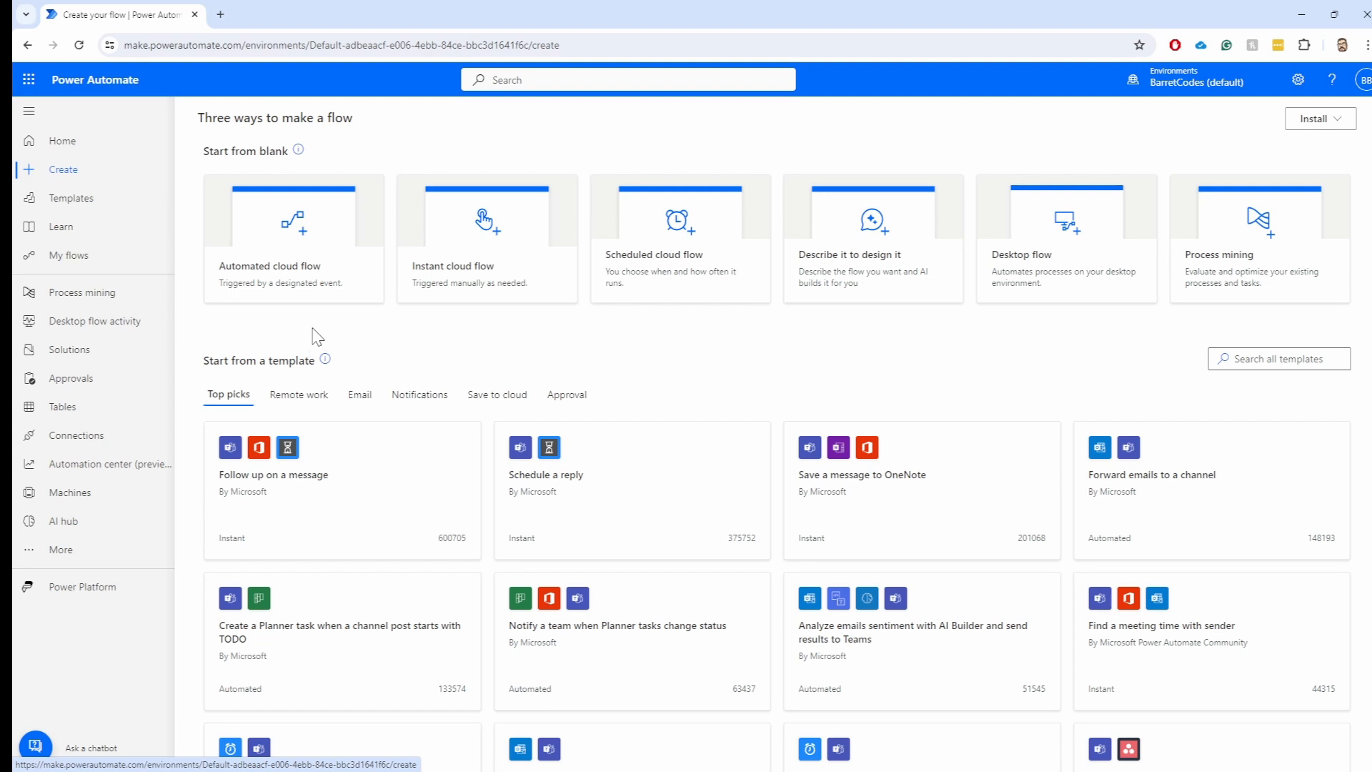
Open the Templates gallery to browse all flow templates sorted by popularity
click(85, 202)
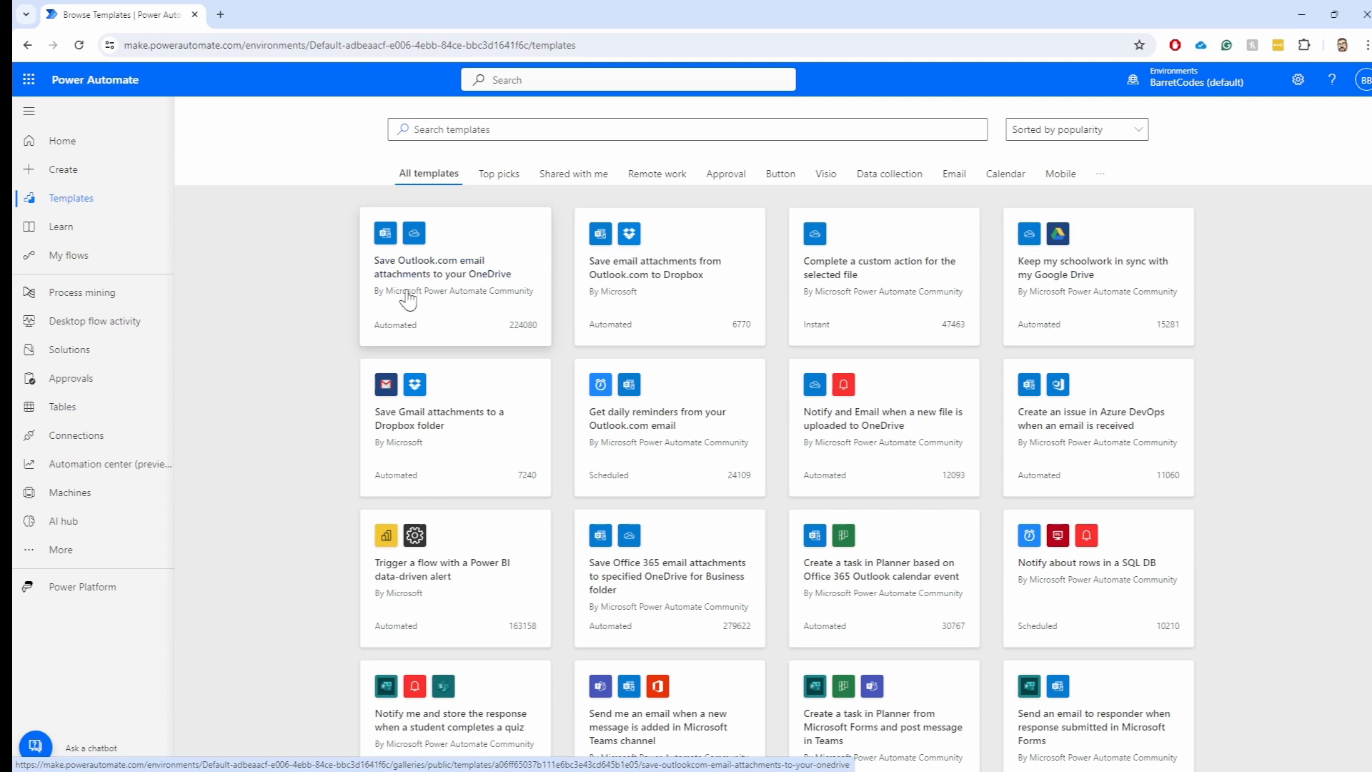
Search the template gallery for 'outlook' and scroll through the results
click(513, 123)
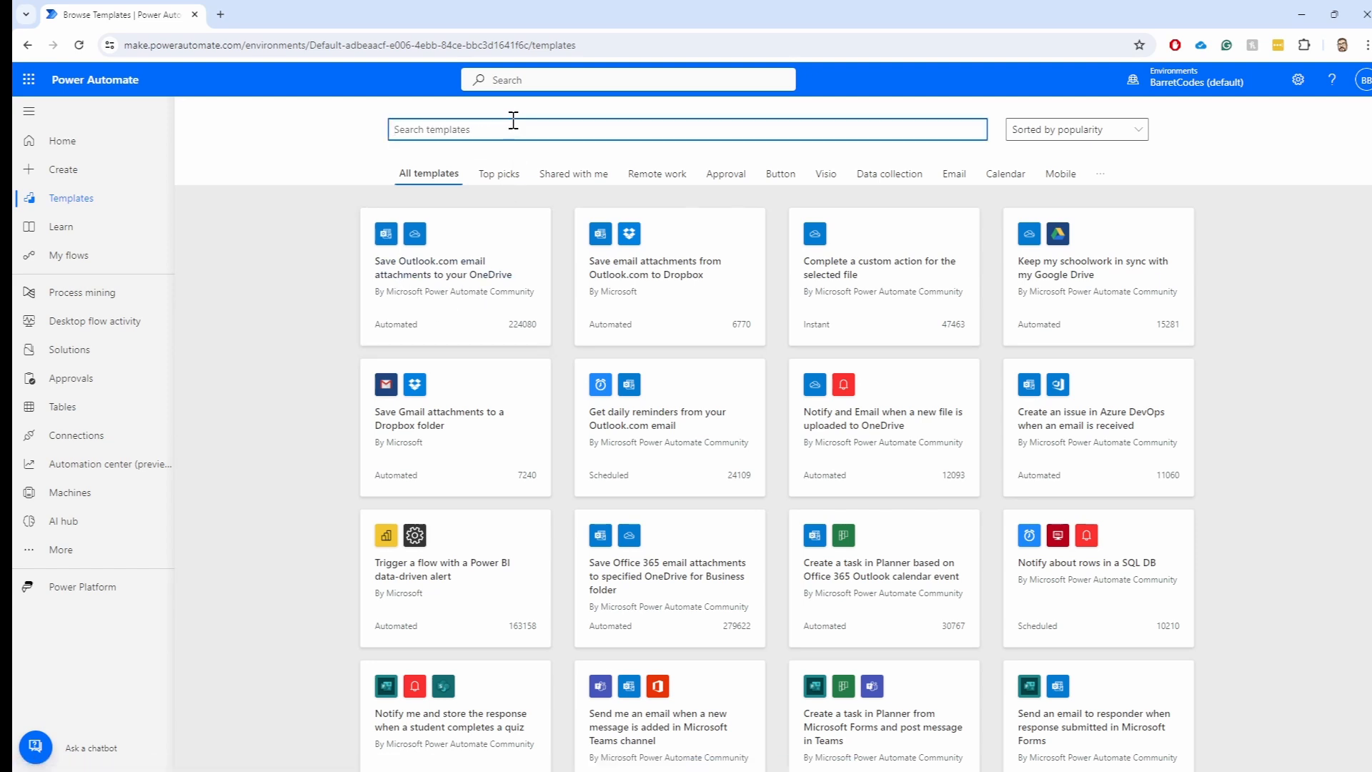
text(outlook)
key(Return)
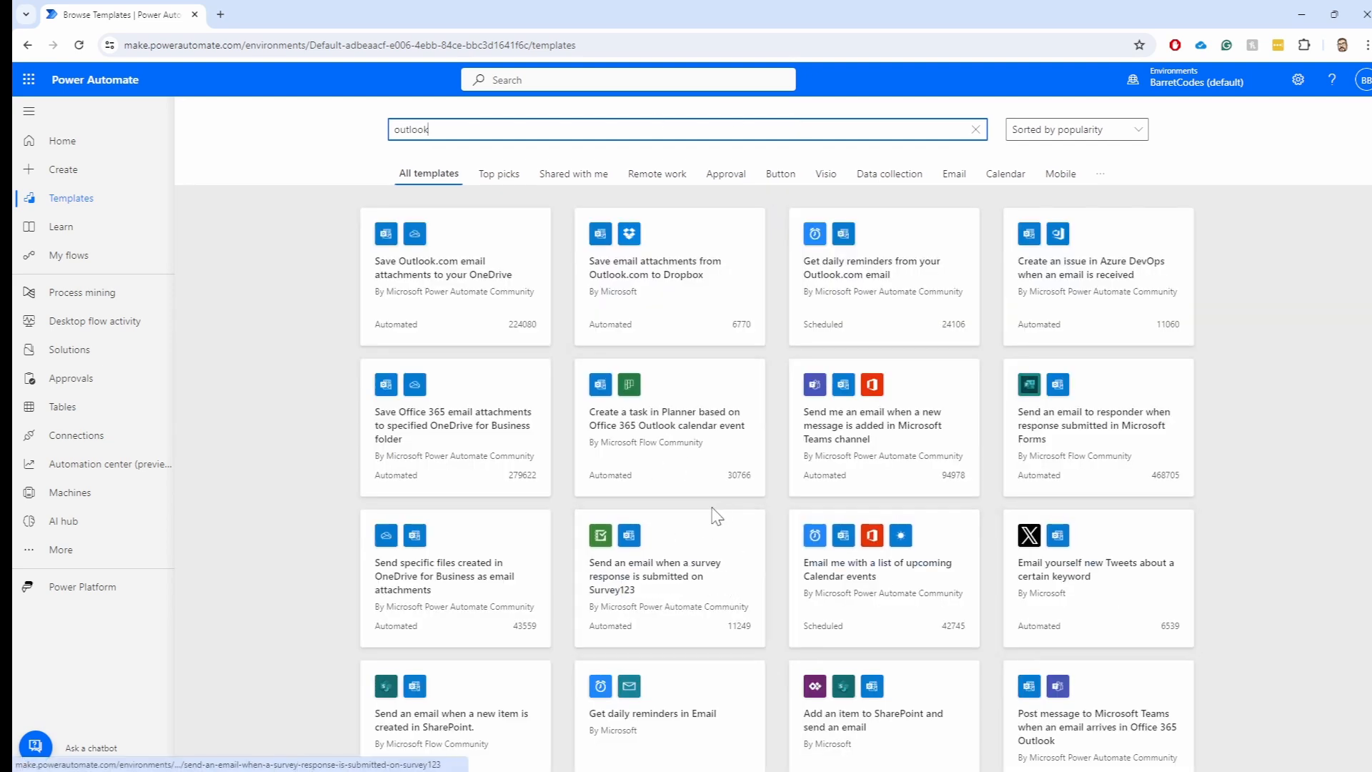
scroll(707, 526, down, 10)
scroll(677, 527, down, 9)
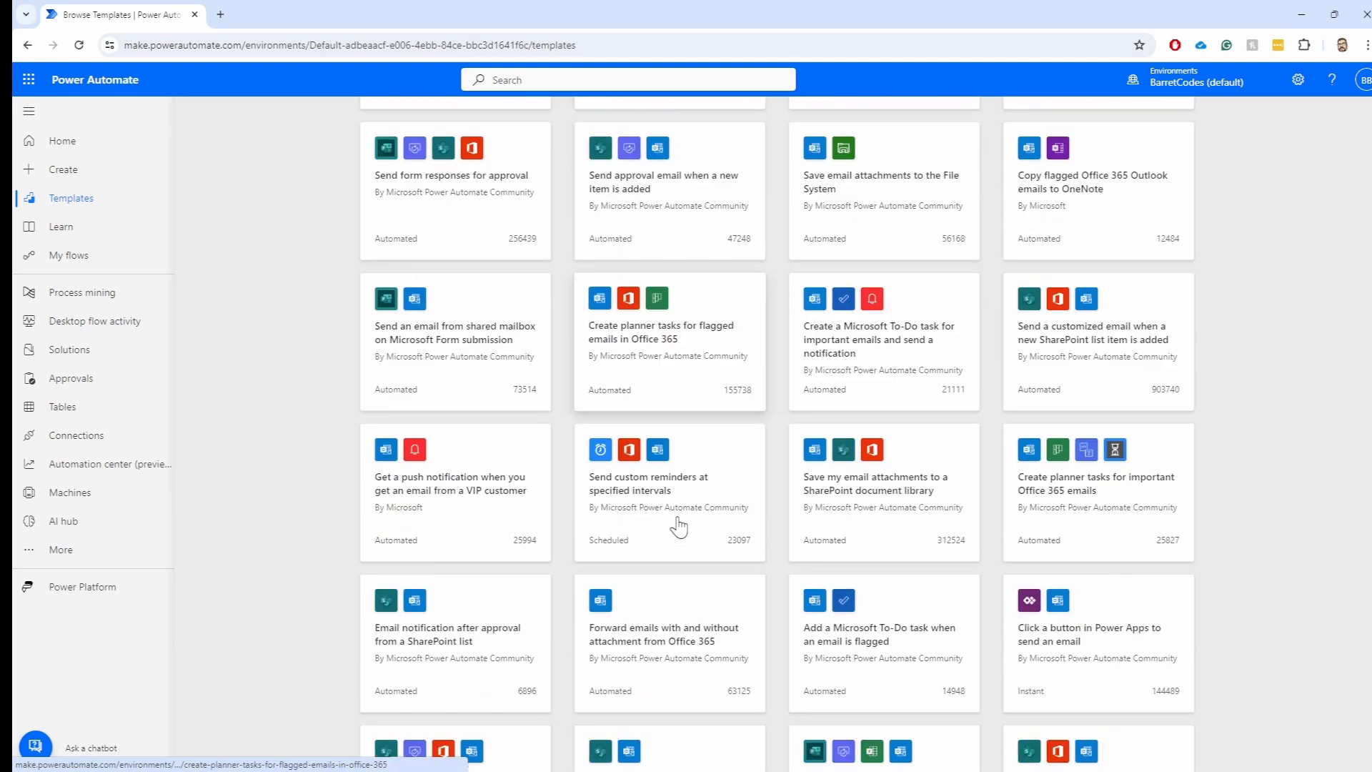
scroll(672, 528, up, 14)
scroll(672, 528, up, 4)
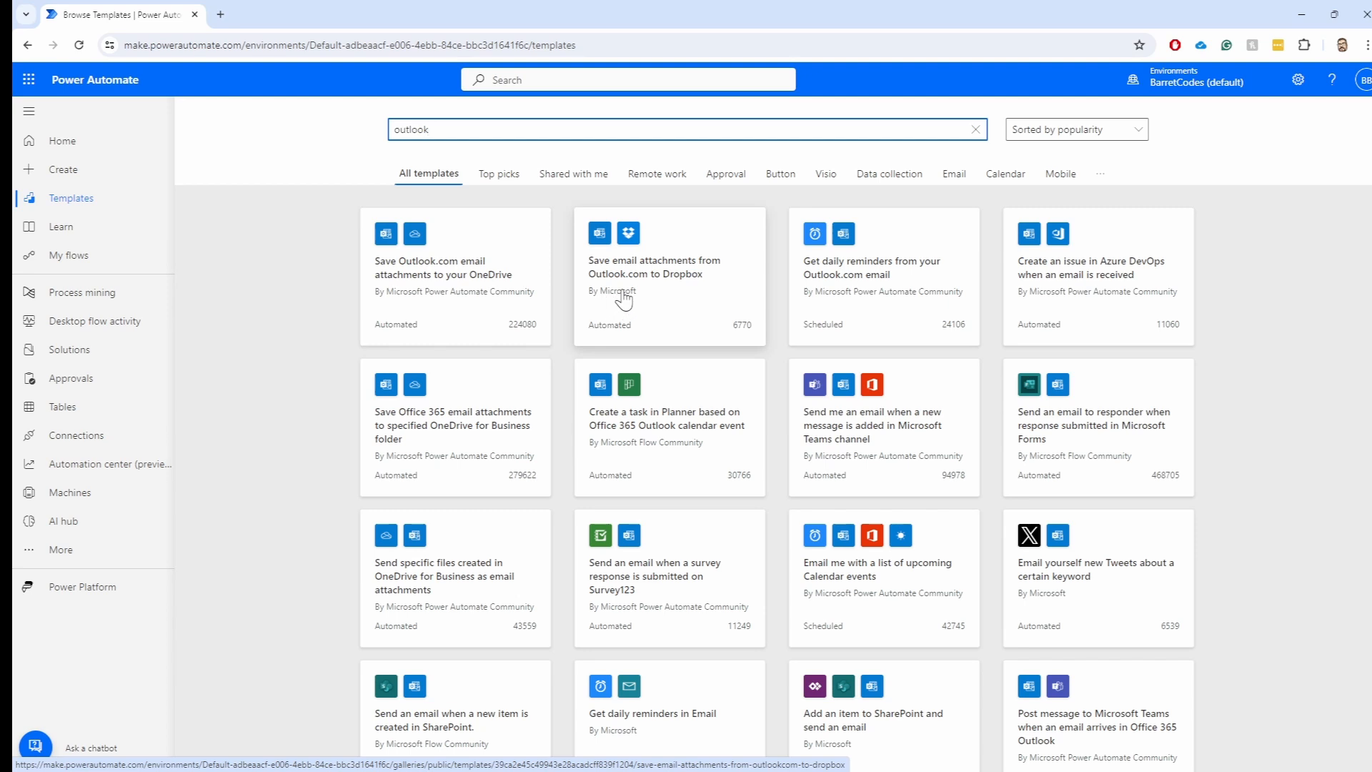
scroll(648, 307, down, 5)
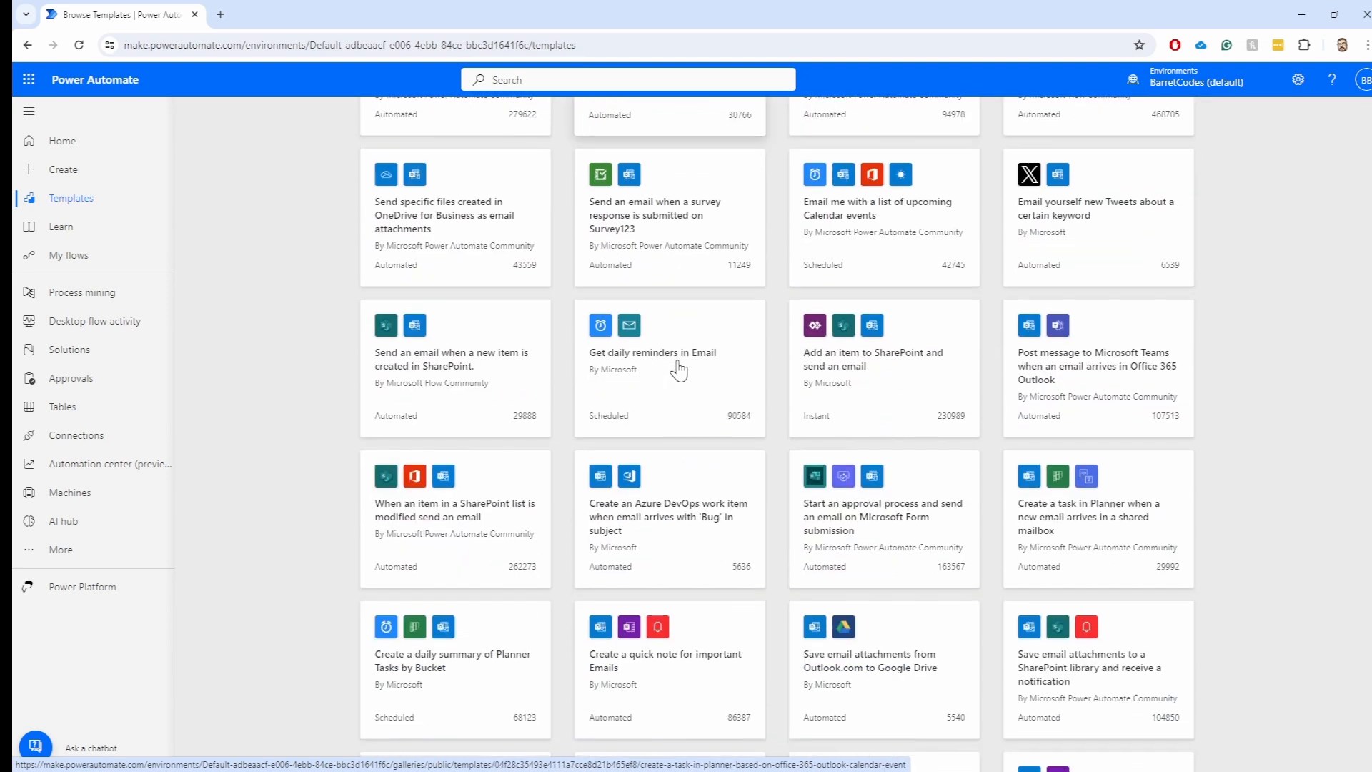
scroll(678, 370, down, 4)
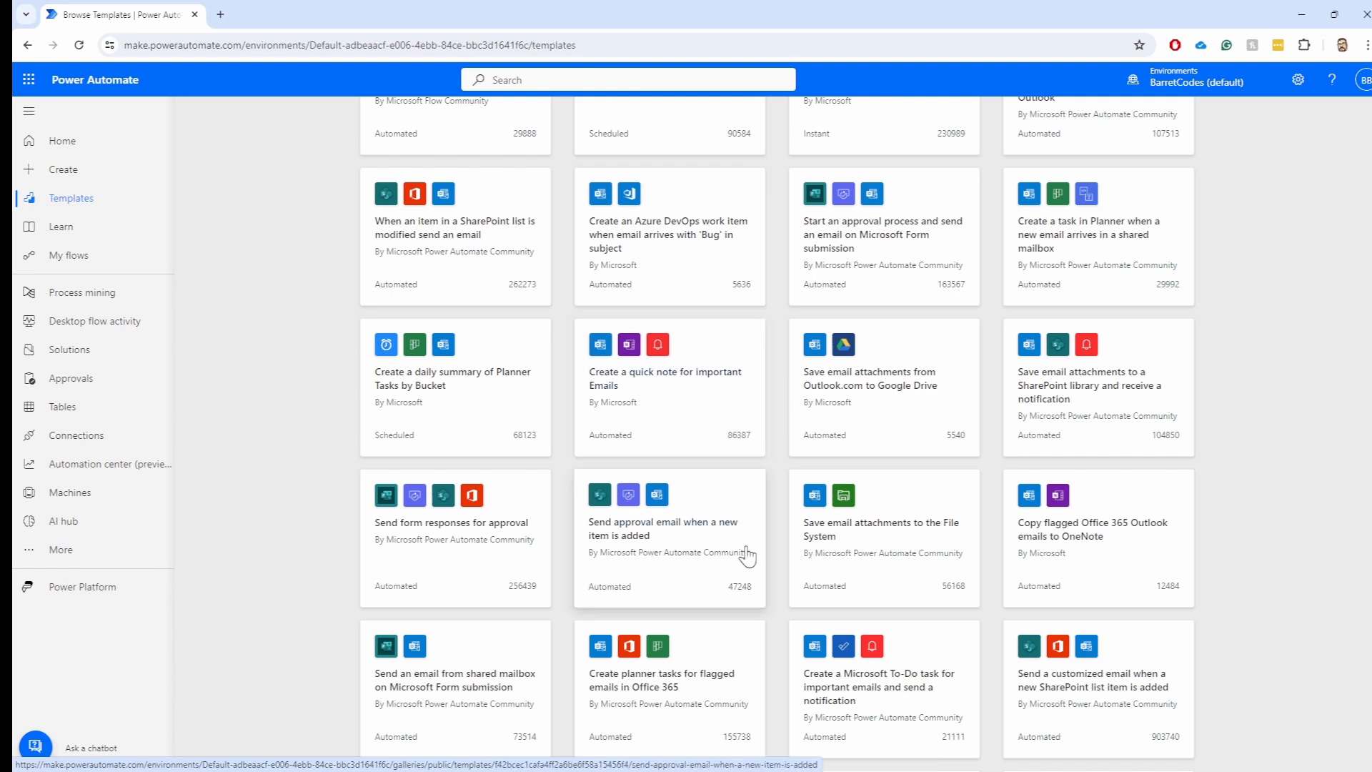
scroll(639, 540, up, 6)
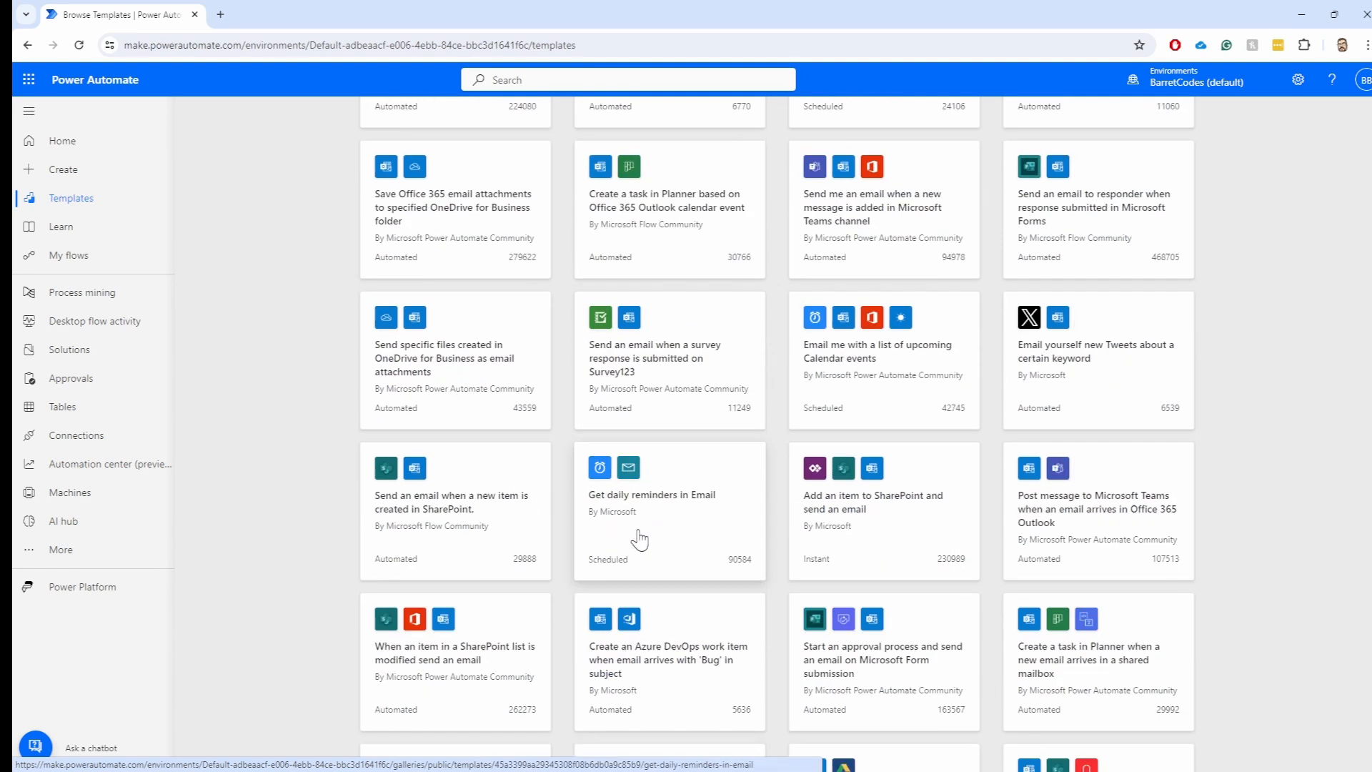
scroll(635, 537, up, 3)
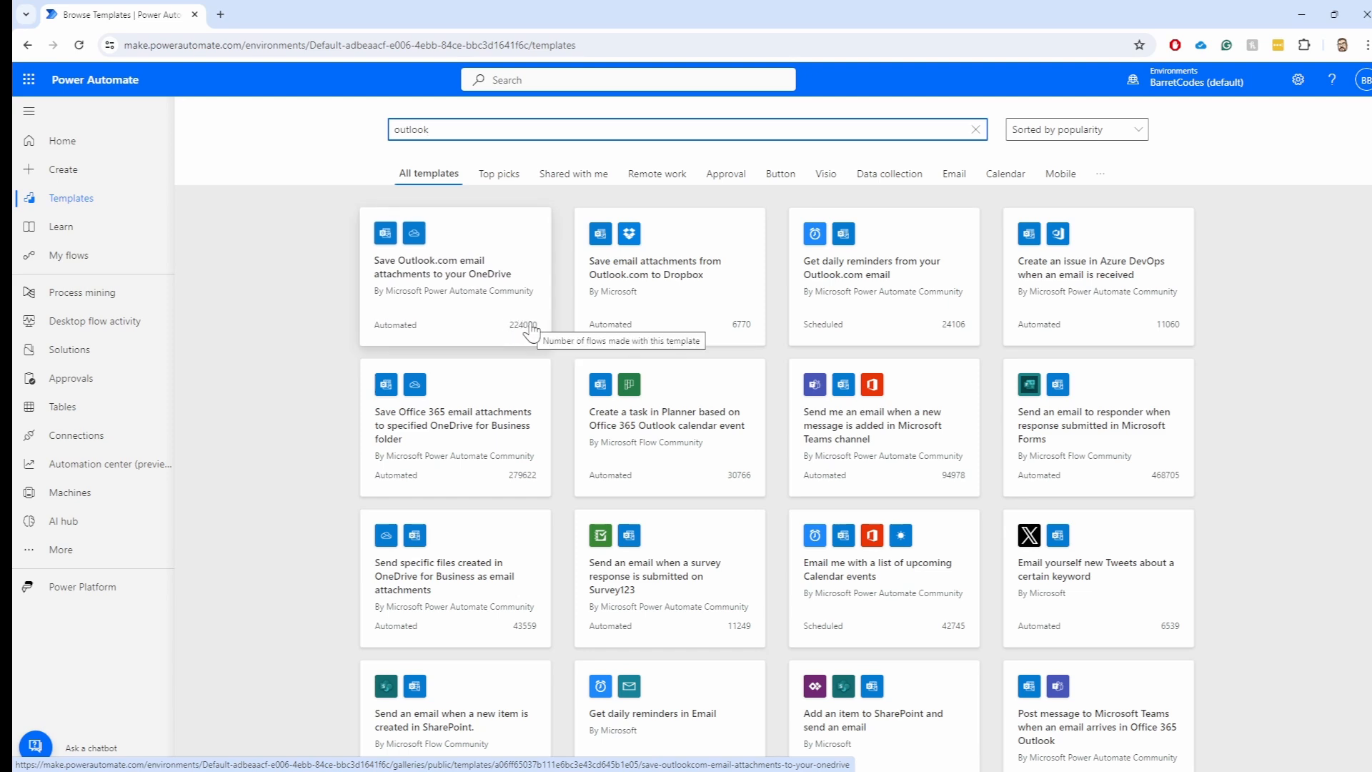
Filter the Outlook templates to Top picks, clear the search, and view Shared with me
click(509, 177)
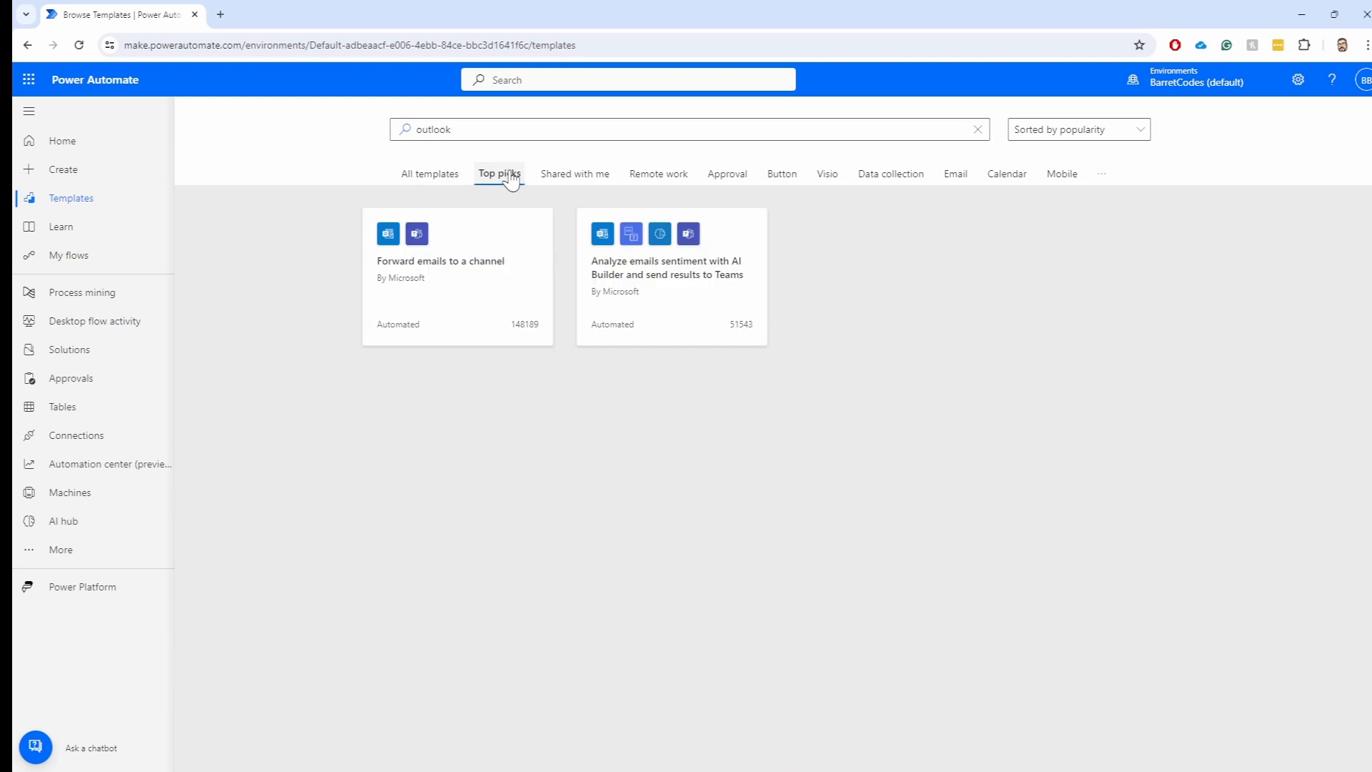
click(888, 126)
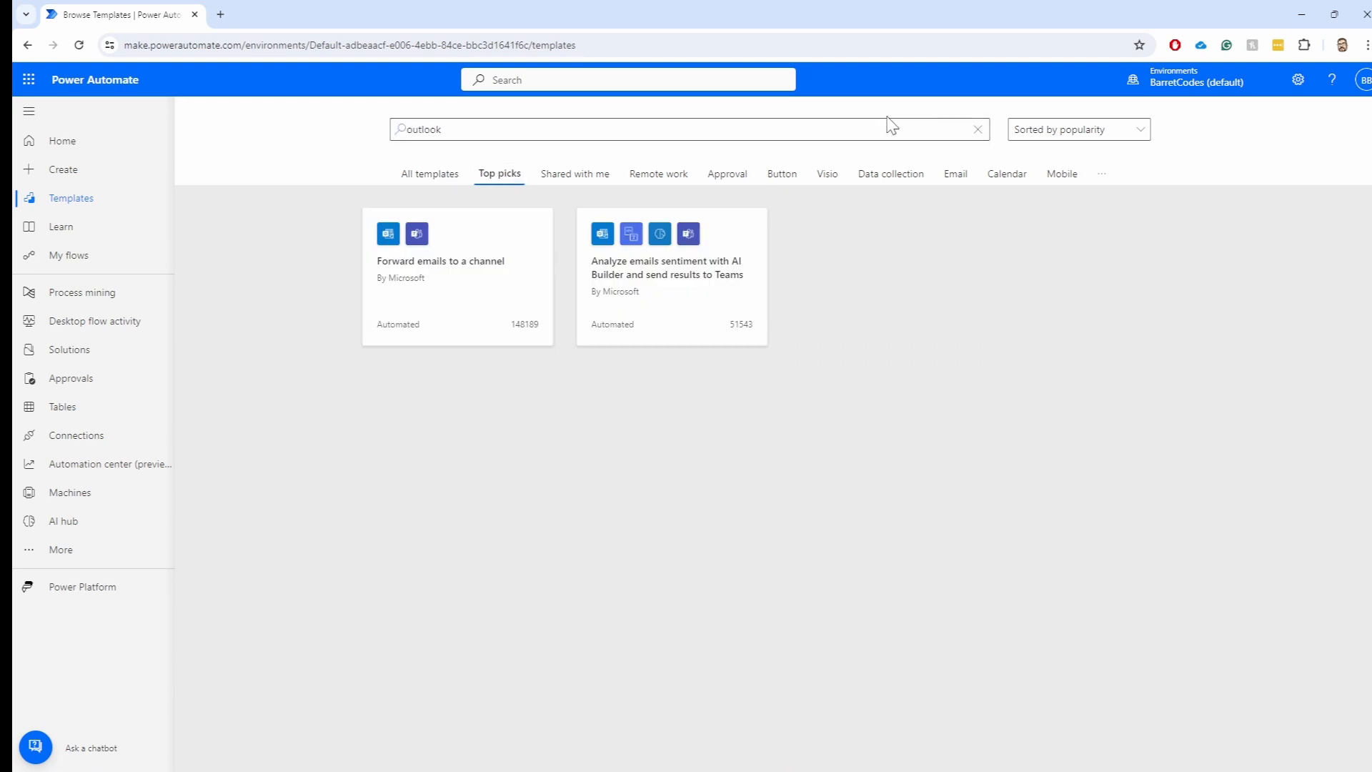
click(977, 131)
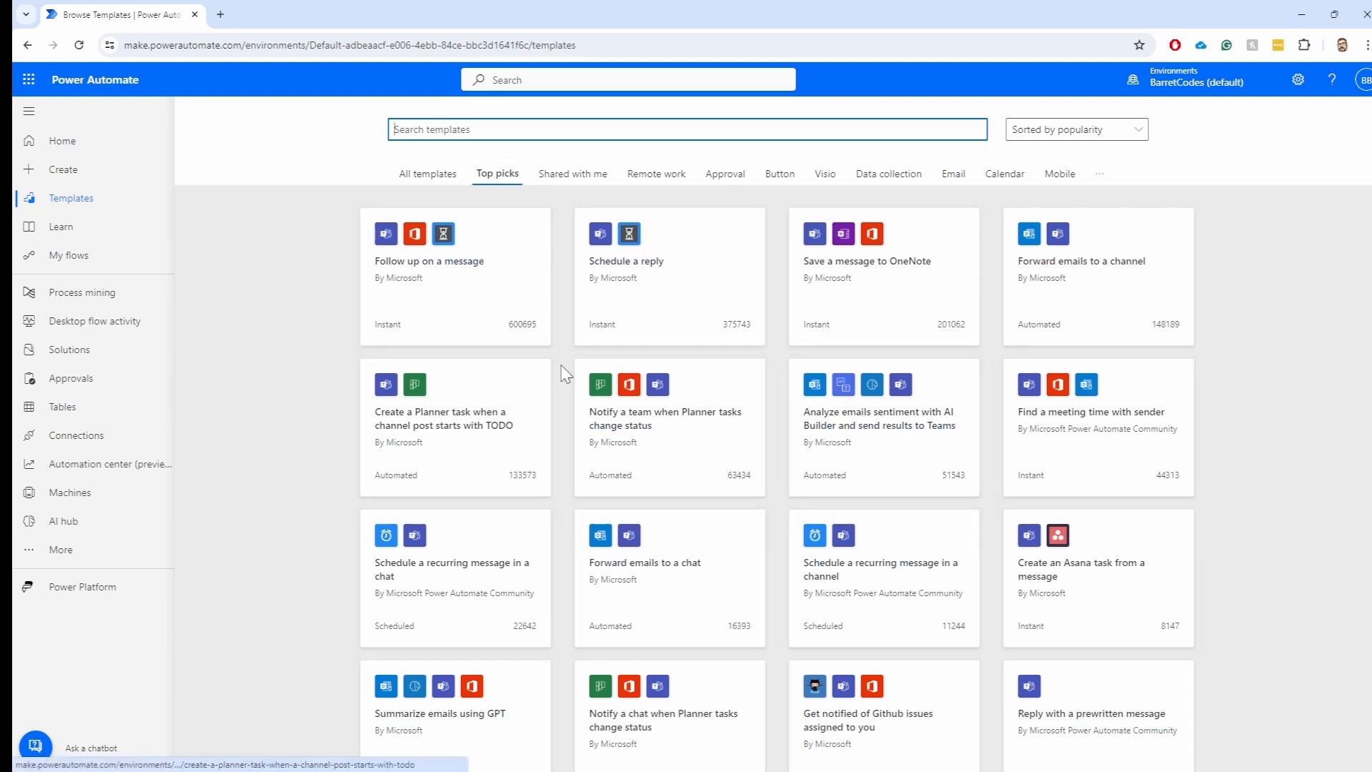
click(576, 179)
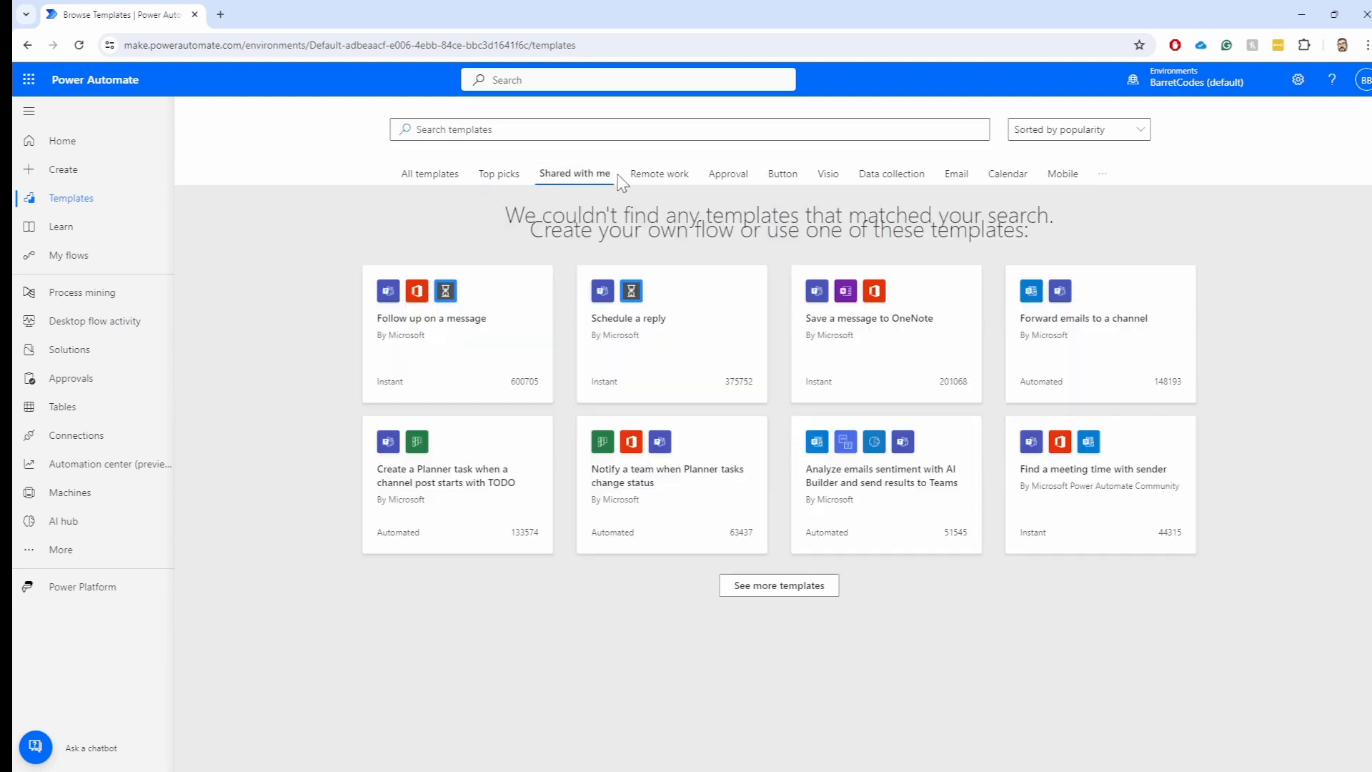
Show the Remote work template category and look over the category list and sort options
click(658, 174)
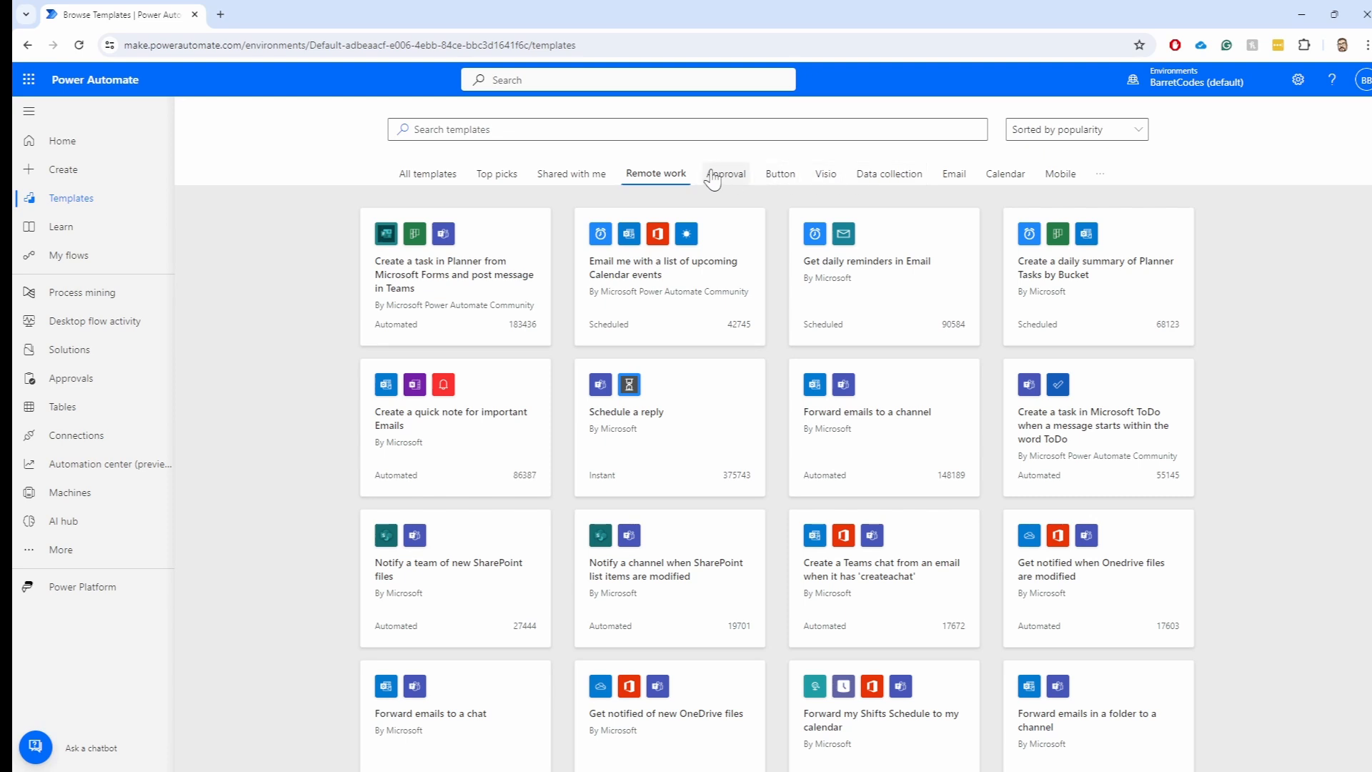
click(1099, 176)
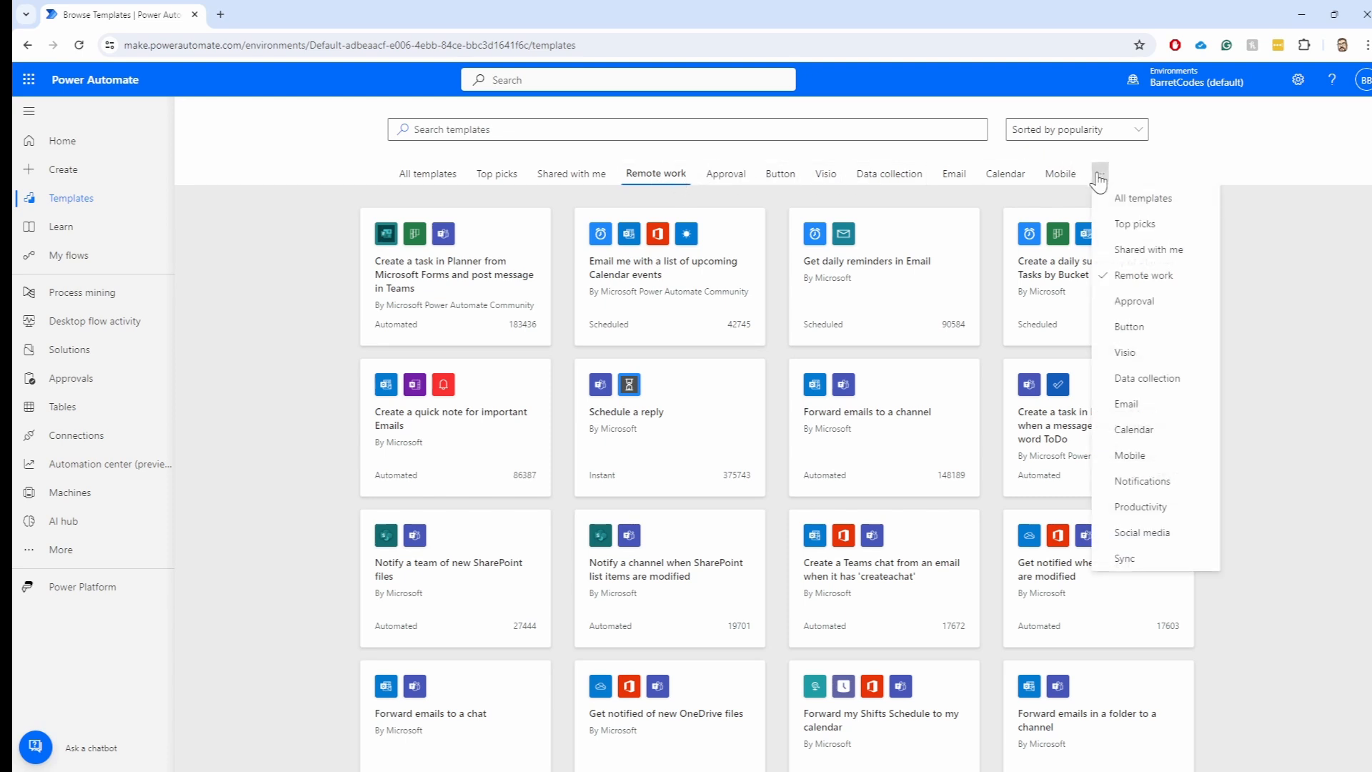
click(1119, 131)
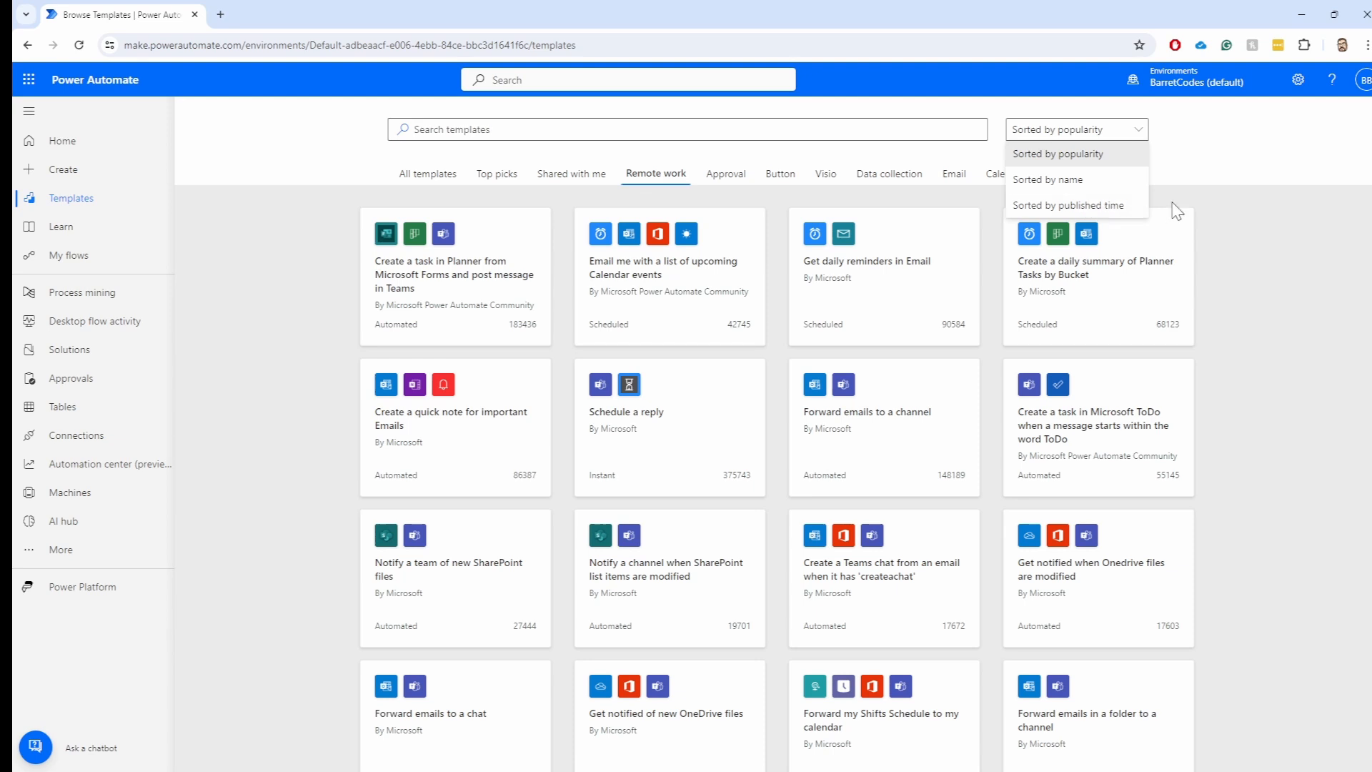
click(1257, 225)
click(1099, 174)
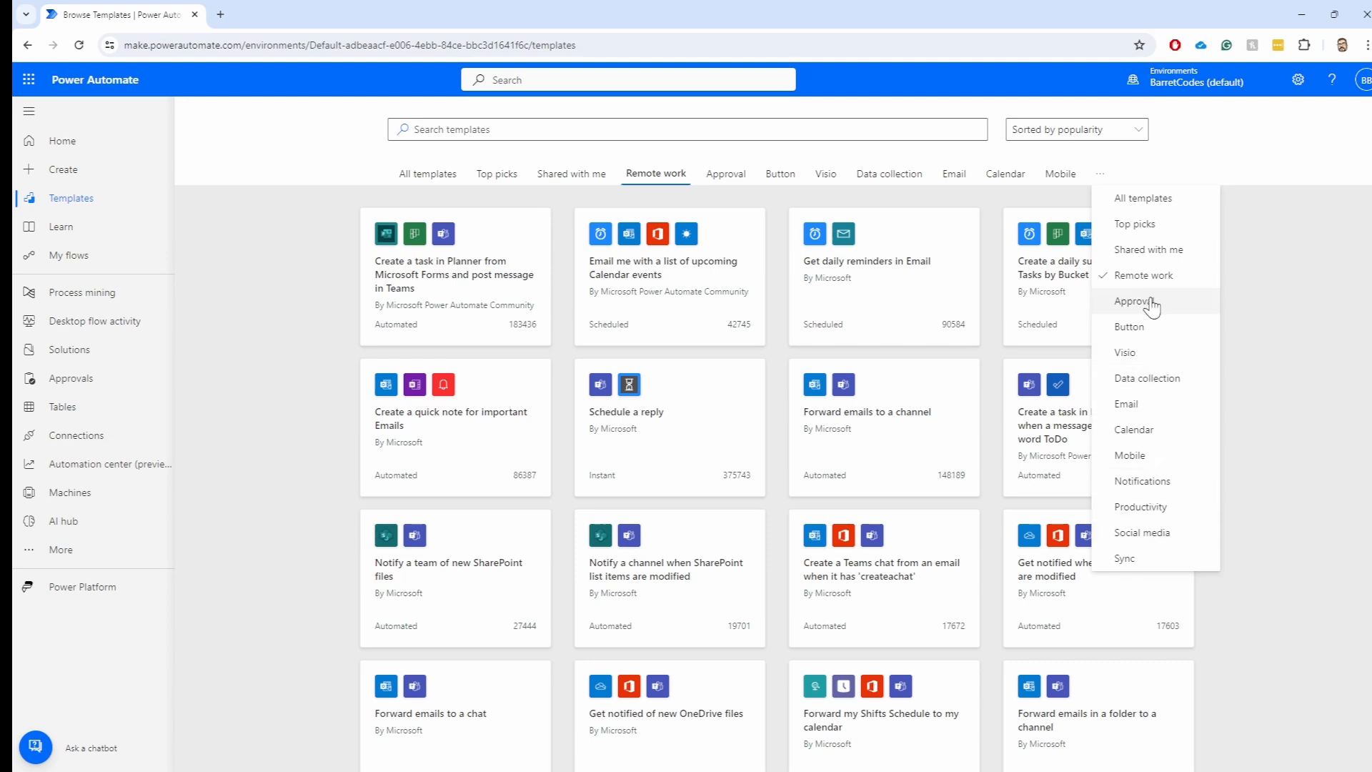
click(254, 299)
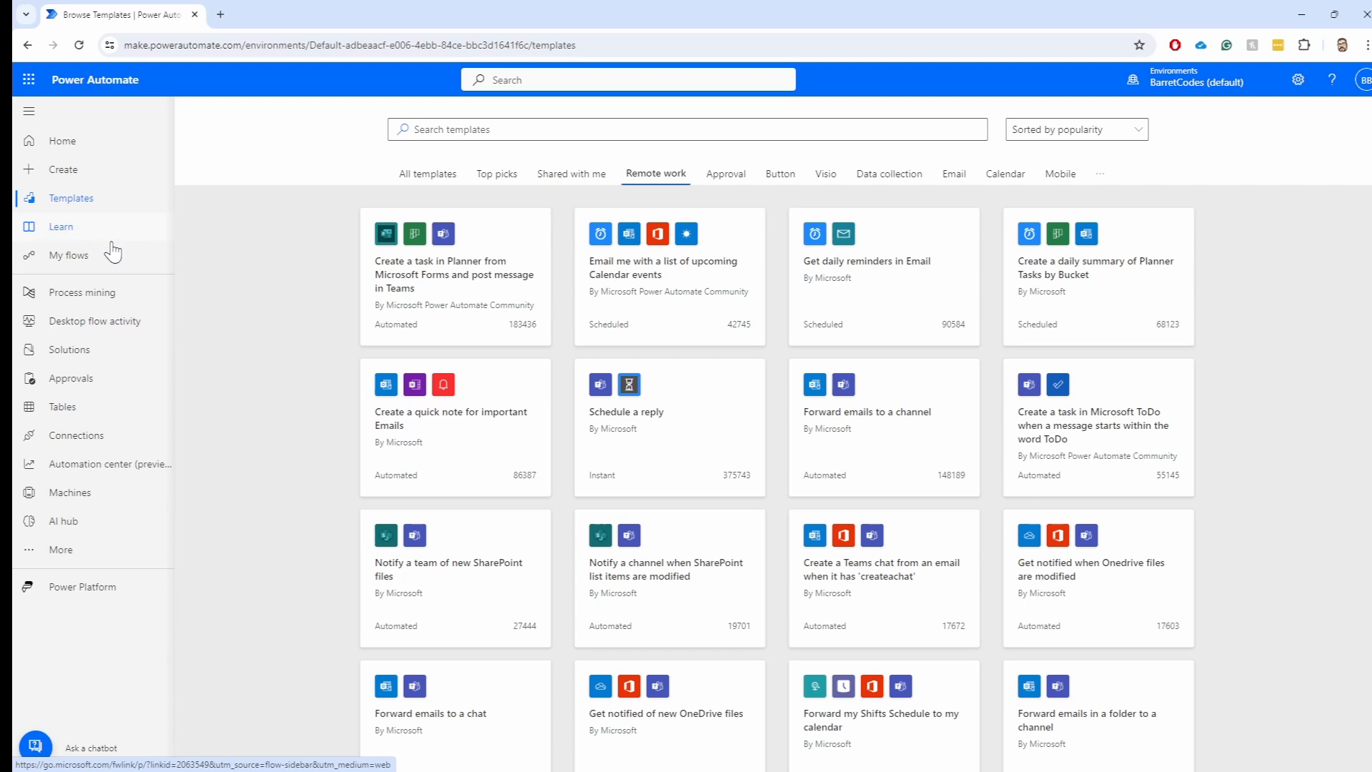
Open My flows and look over the New flow and Import menu options
click(71, 262)
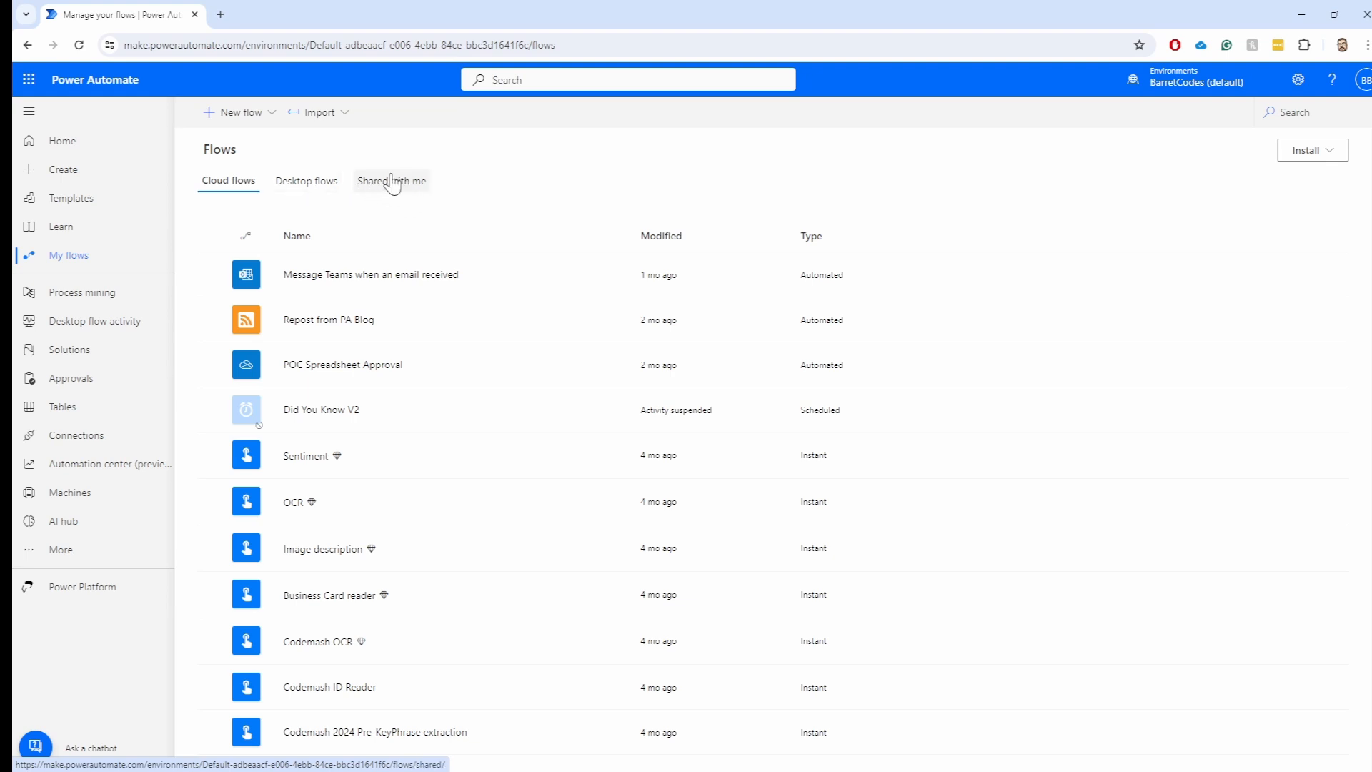
click(269, 117)
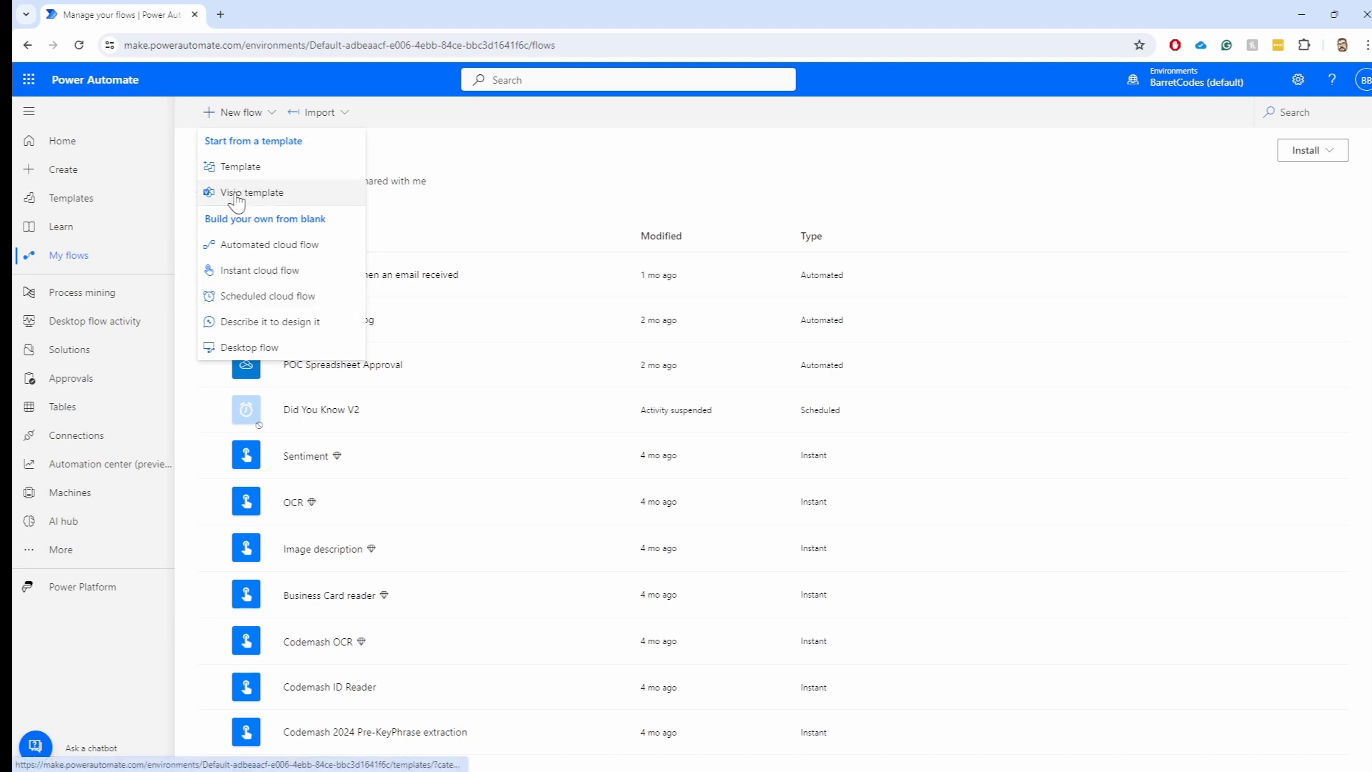
click(417, 145)
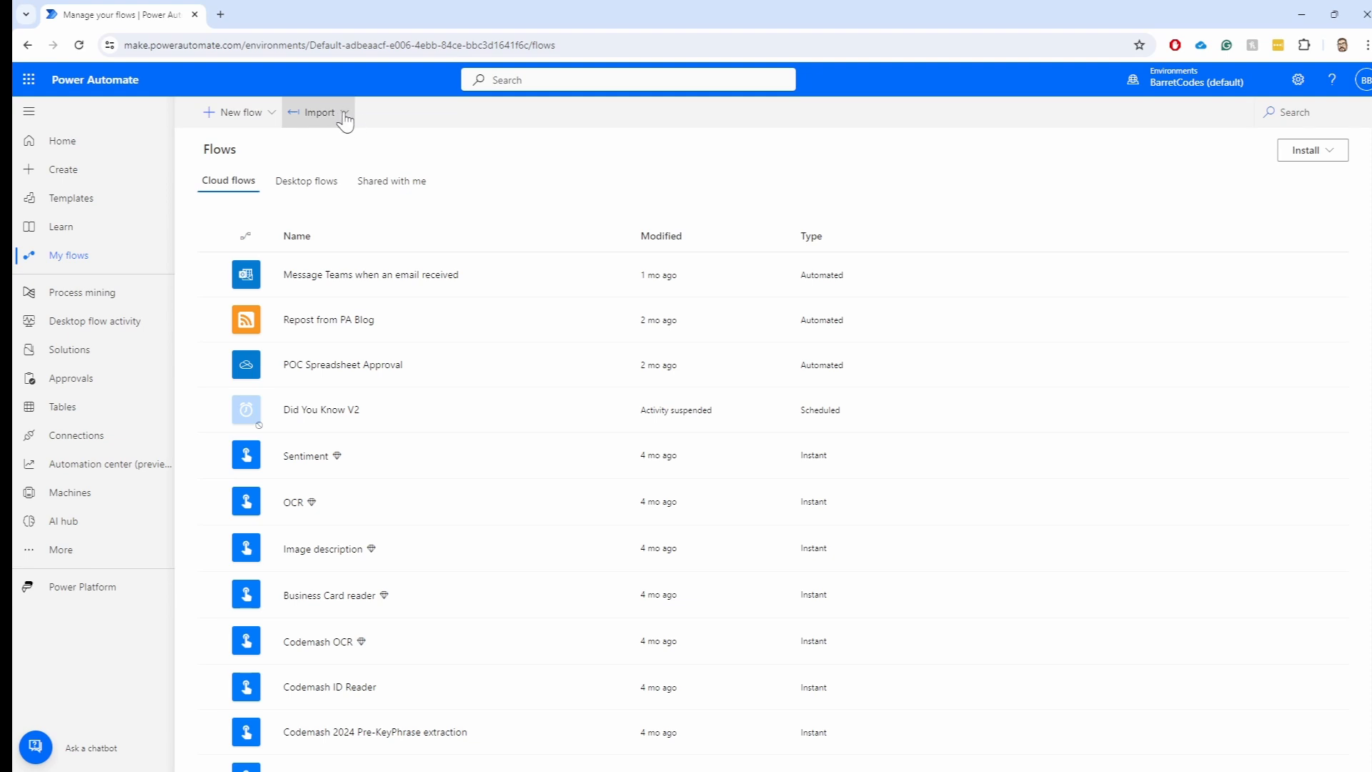
click(343, 116)
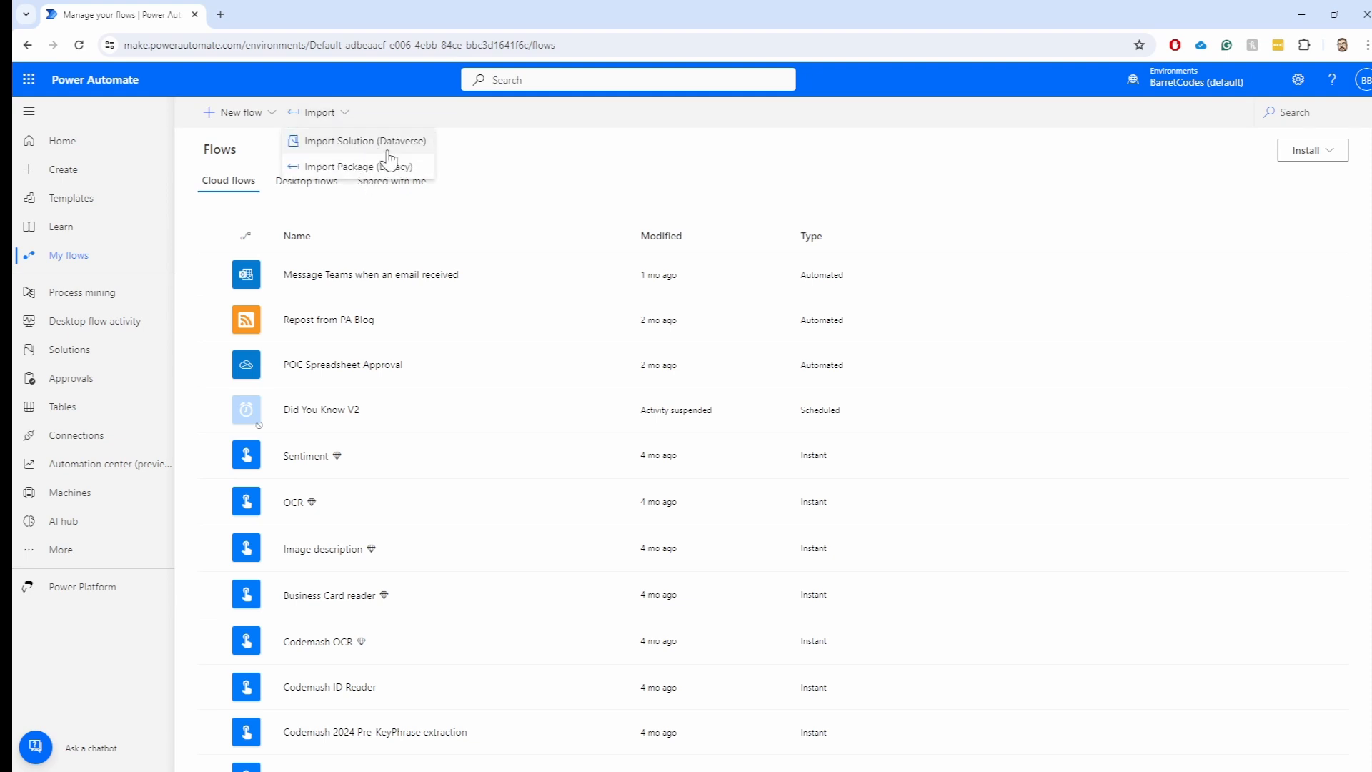
click(555, 170)
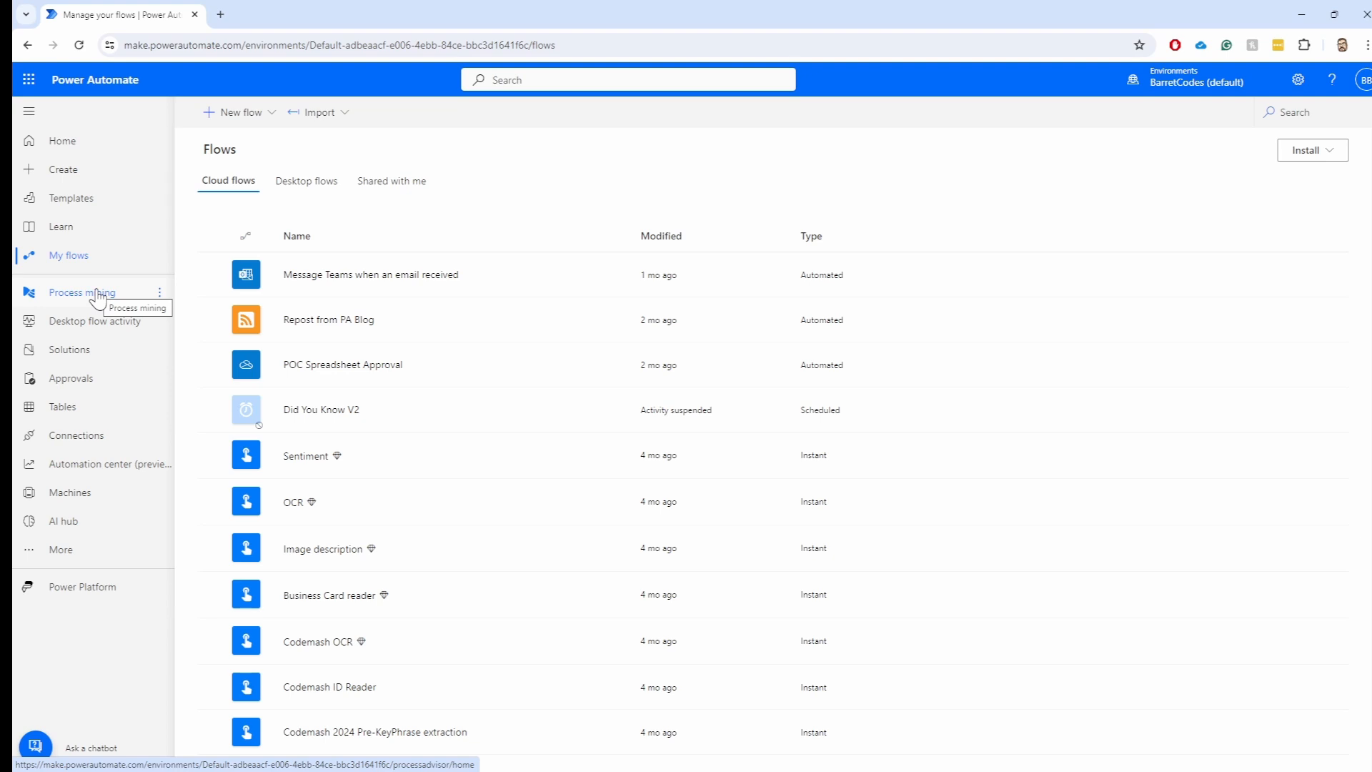
Open the Desktop flow activity dashboard, which shows no run data yet
click(81, 328)
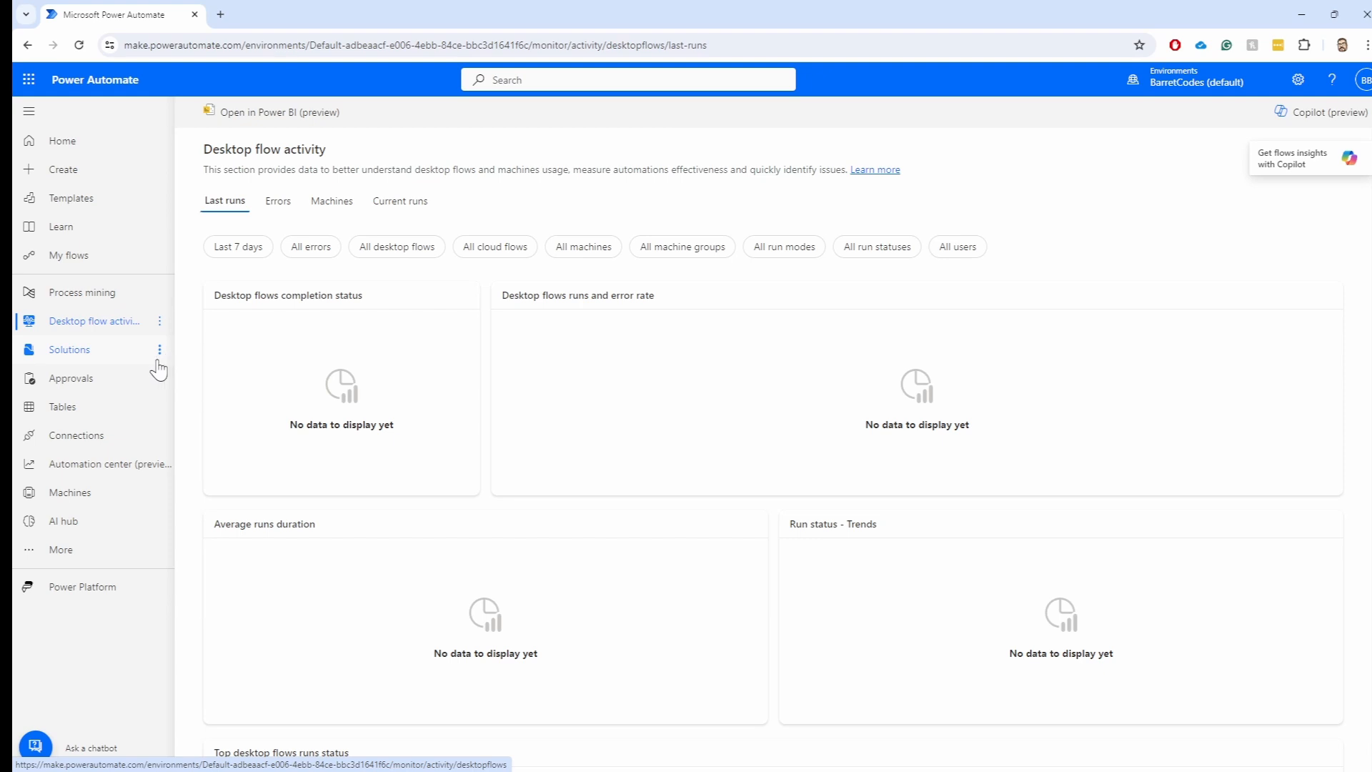
Check Solutions, then open Approvals to see the Received tab with no pending approvals
click(82, 357)
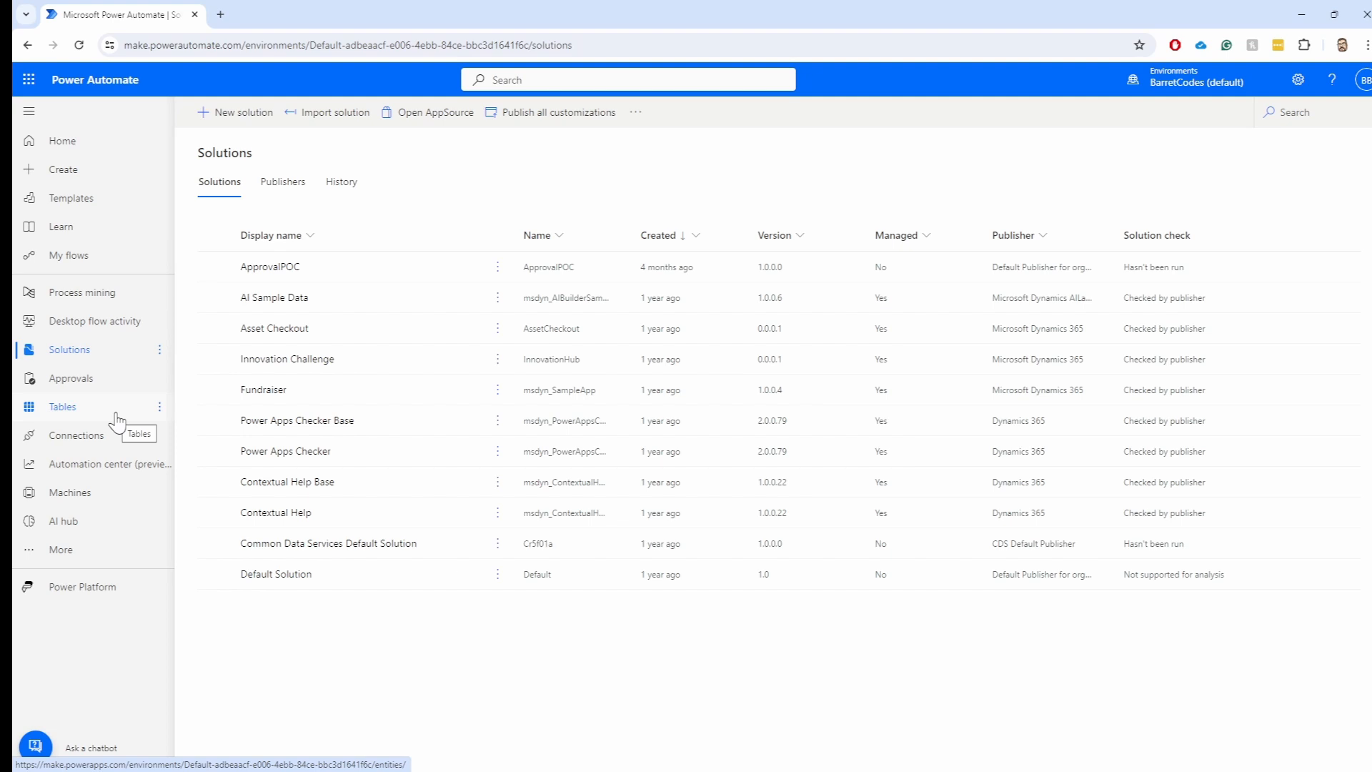
click(76, 387)
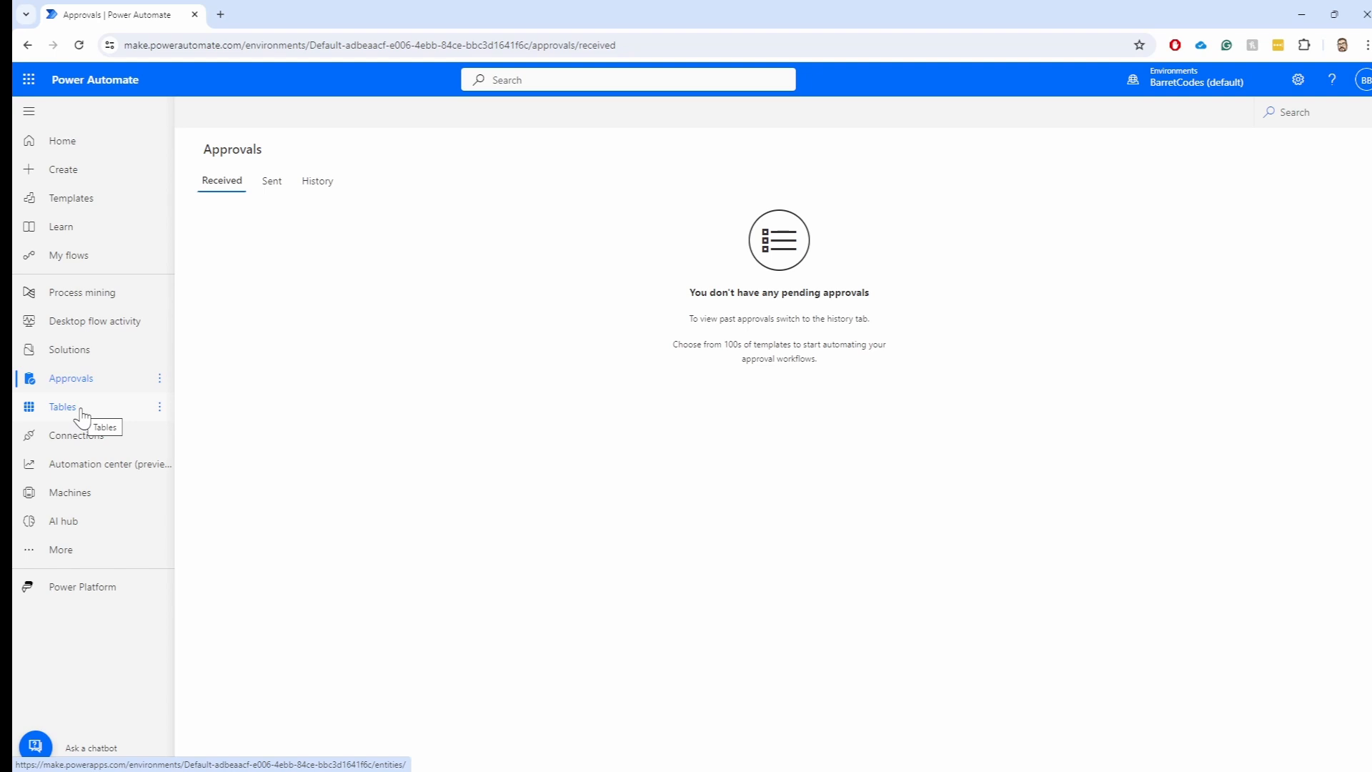
Open the Dataverse Tables list in Power Apps, then return to the Approvals tab
click(81, 412)
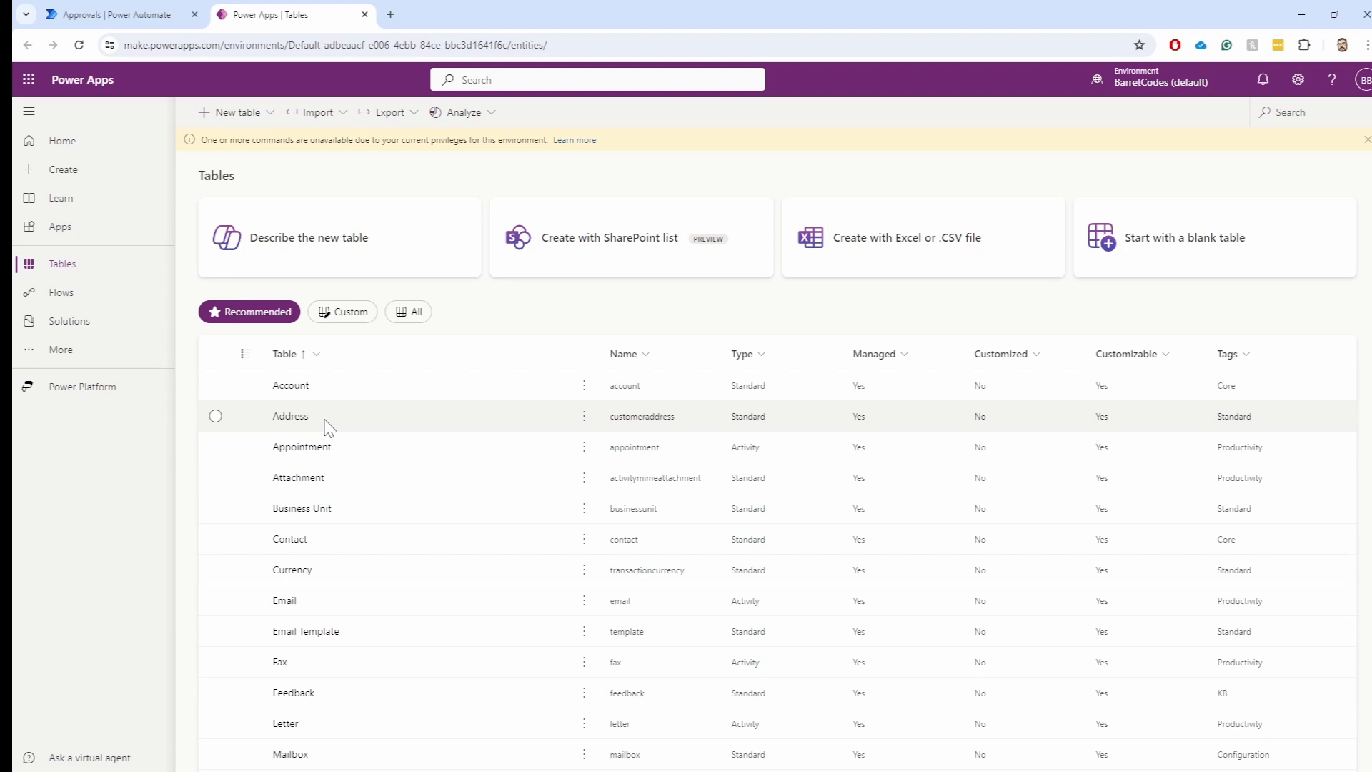
click(147, 21)
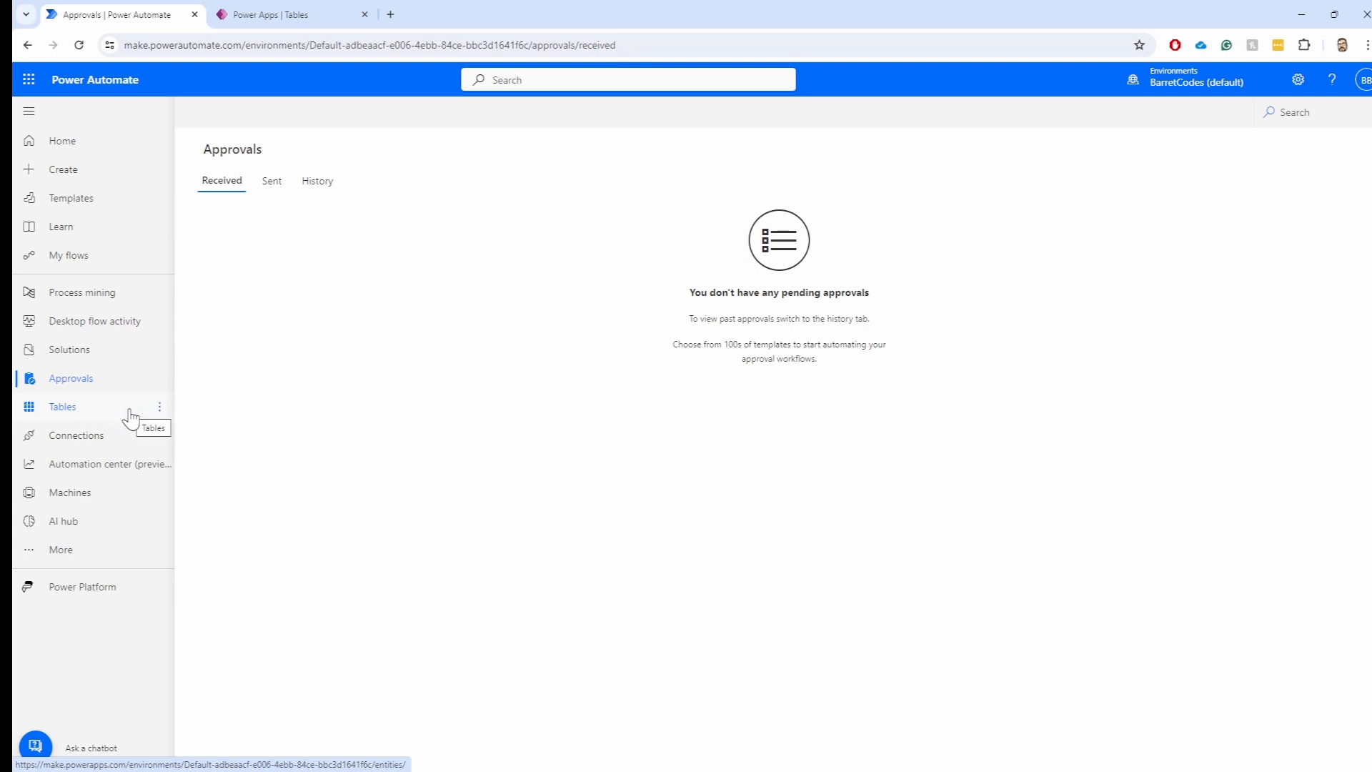
Review the Connections list, then go to Machines showing one disconnected machine
click(93, 447)
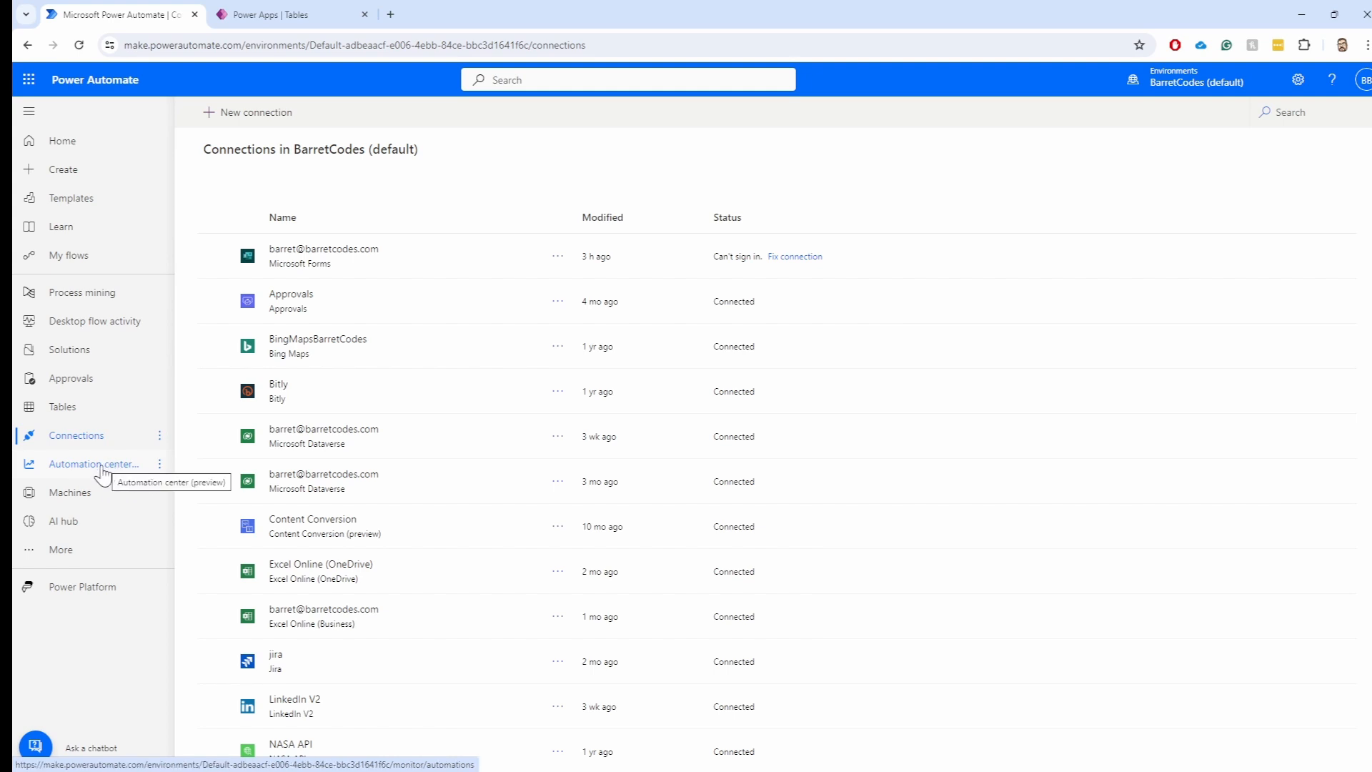
click(73, 498)
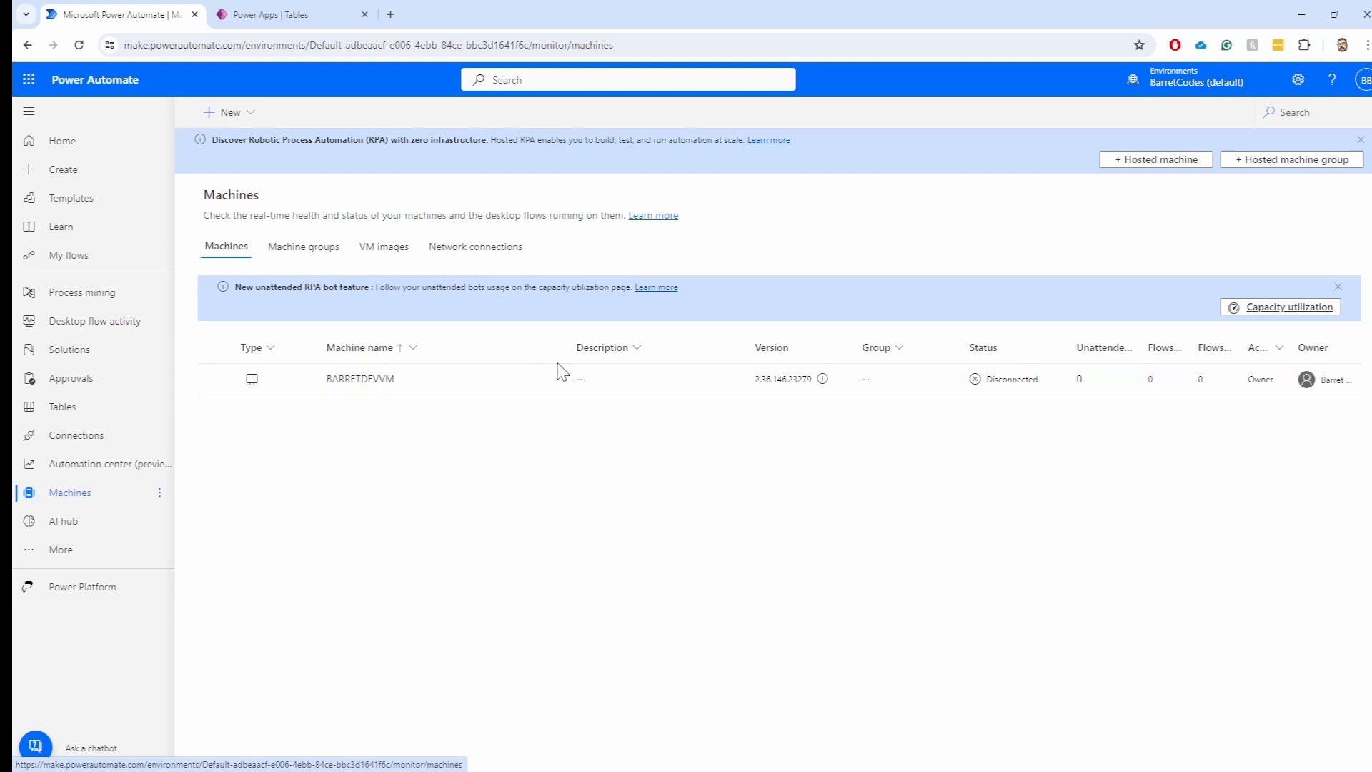
Open the AI hub to view AI capabilities and the recently created Invoice-Adatum model
click(65, 527)
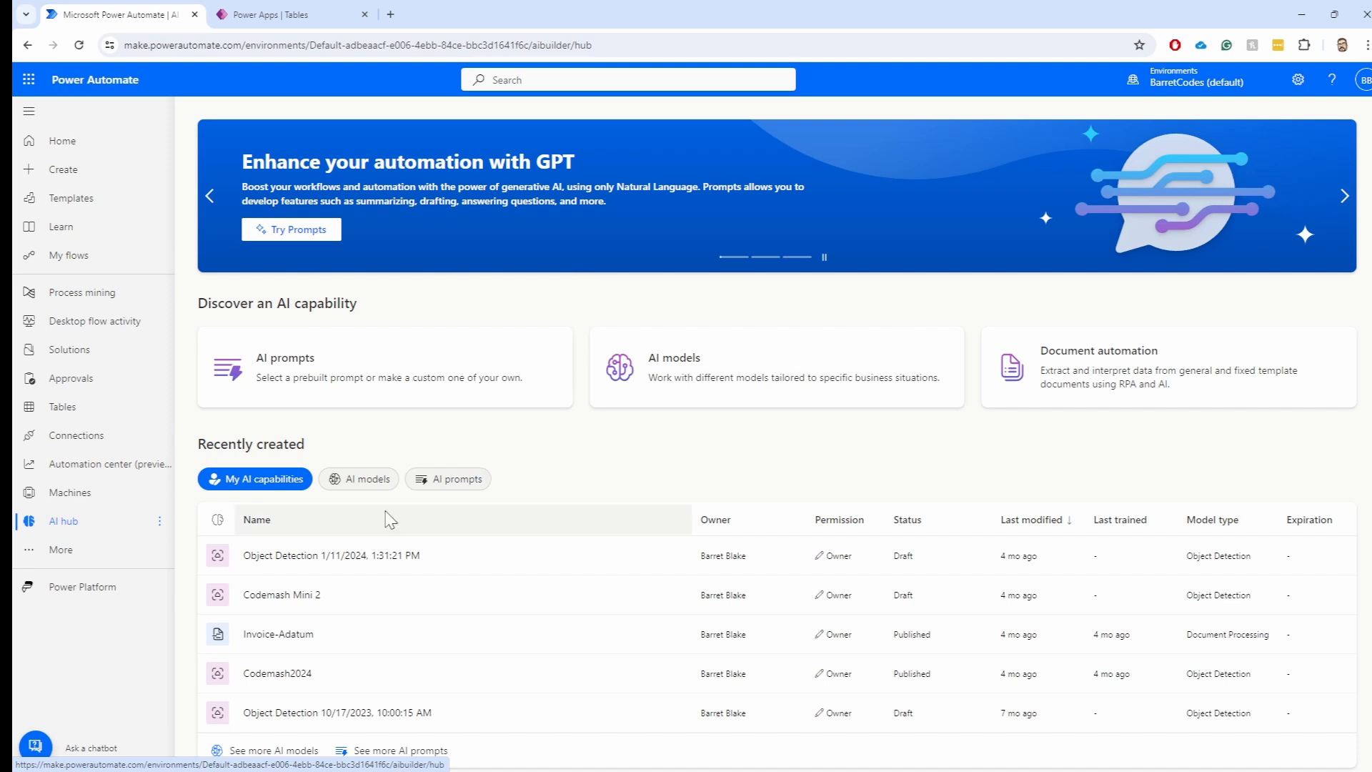
click(43, 551)
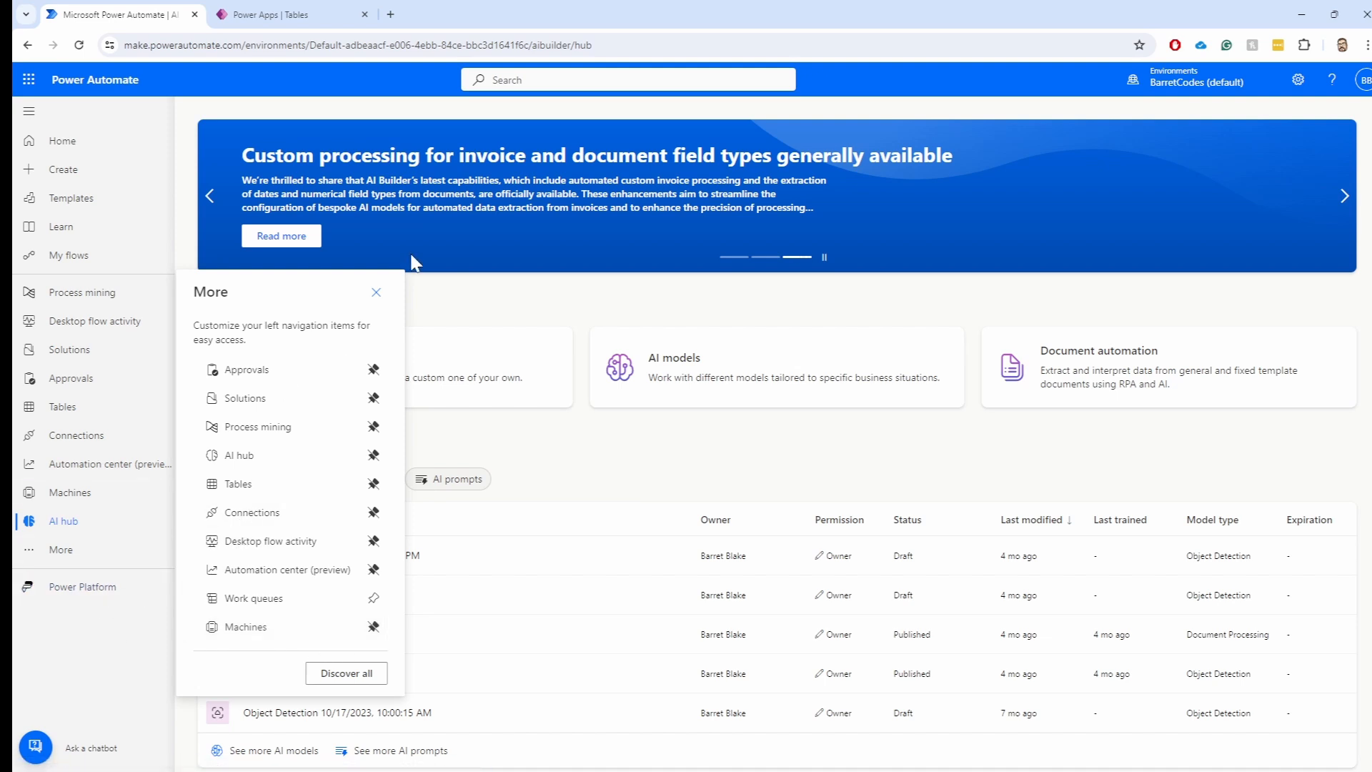
click(375, 291)
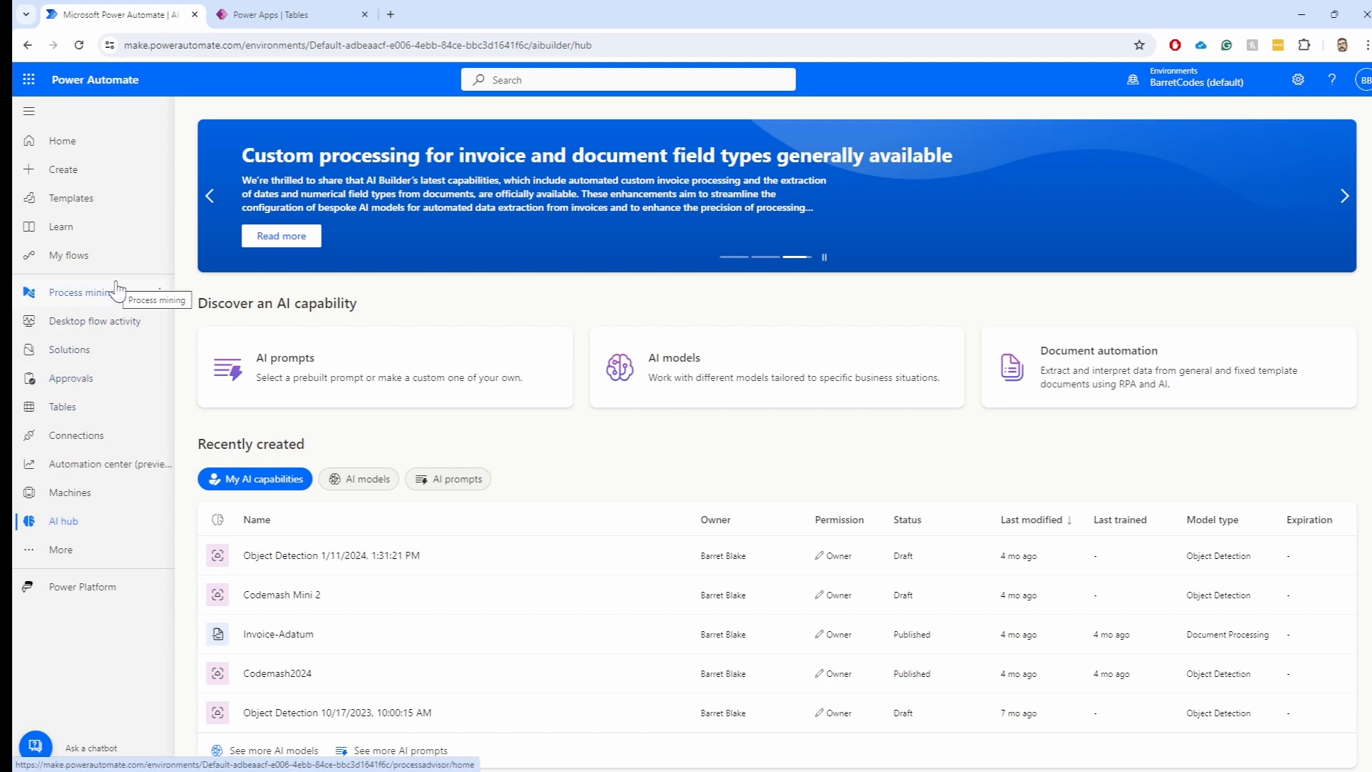
Start an automated cloud flow named 'Demo 22' and search triggers for 'Email'
click(66, 172)
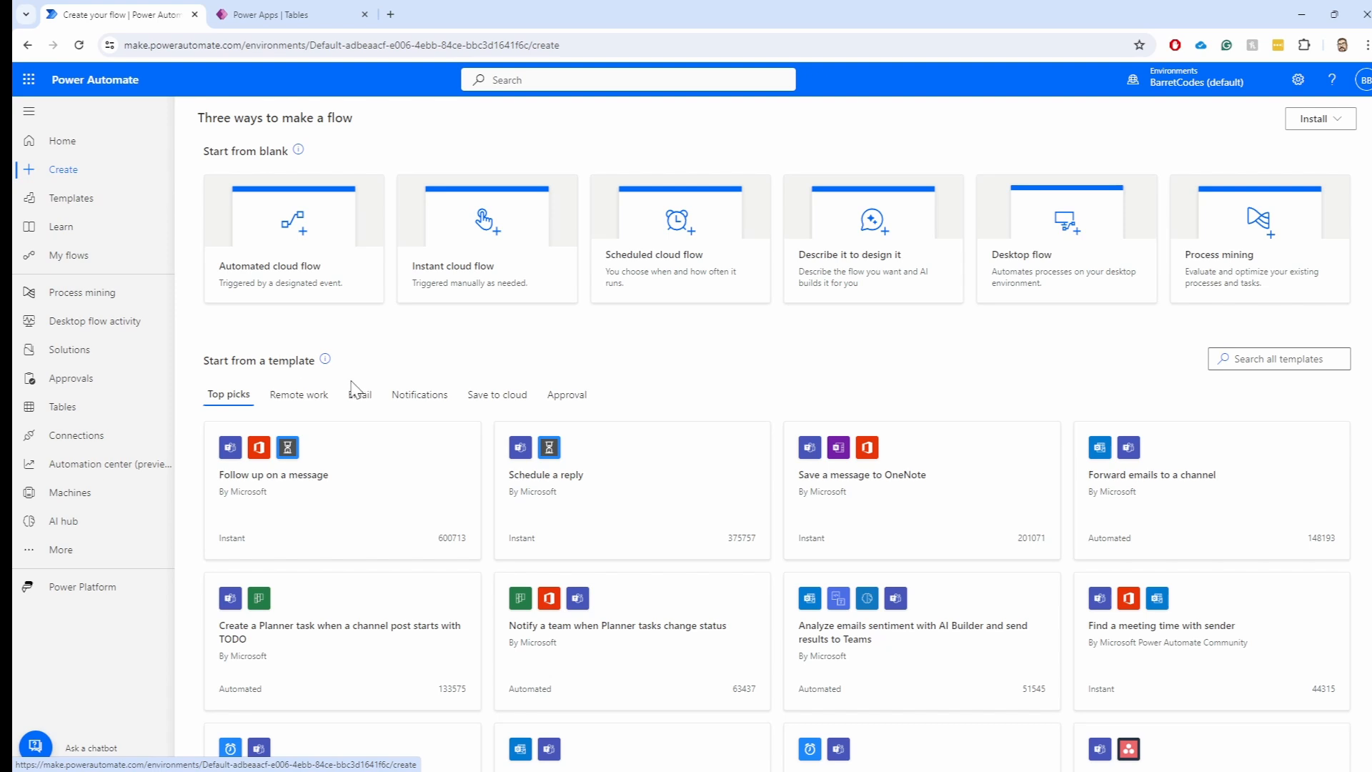
click(313, 278)
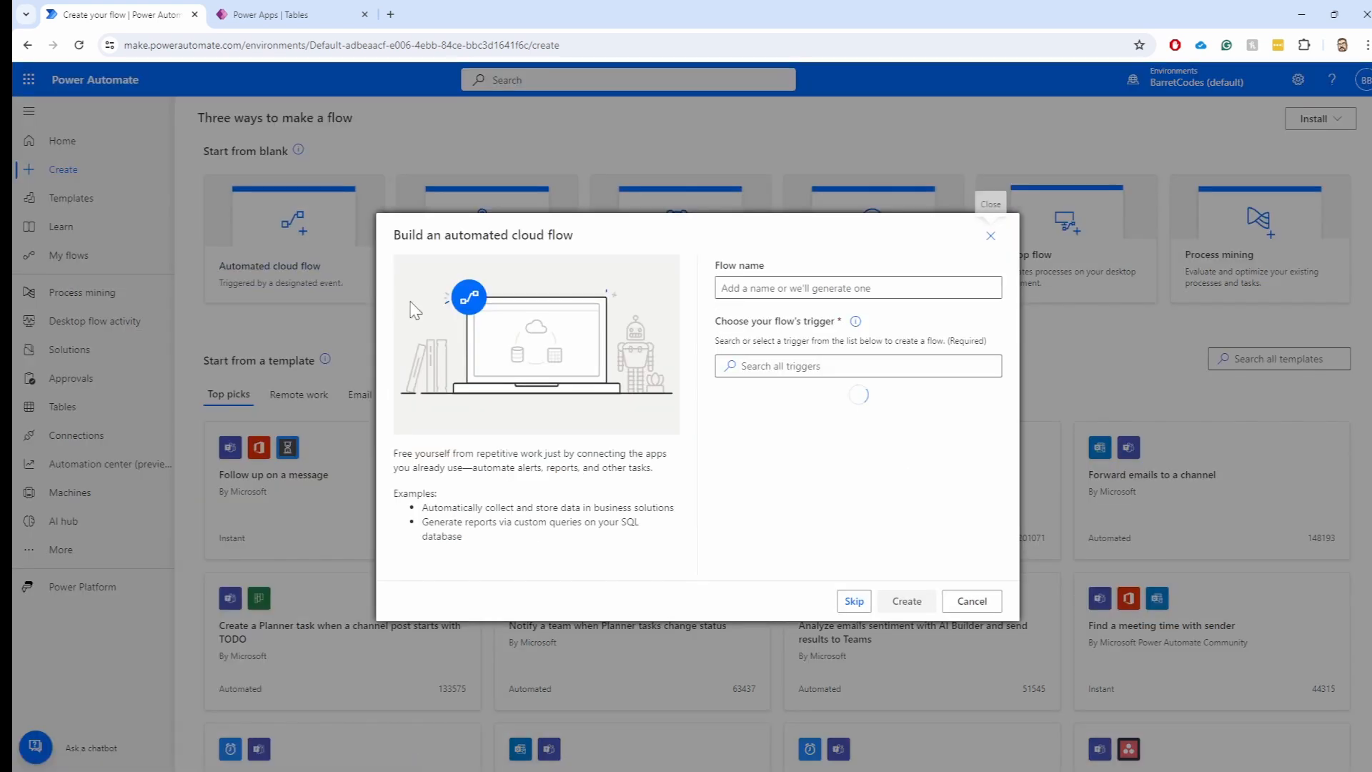
text(Demo )
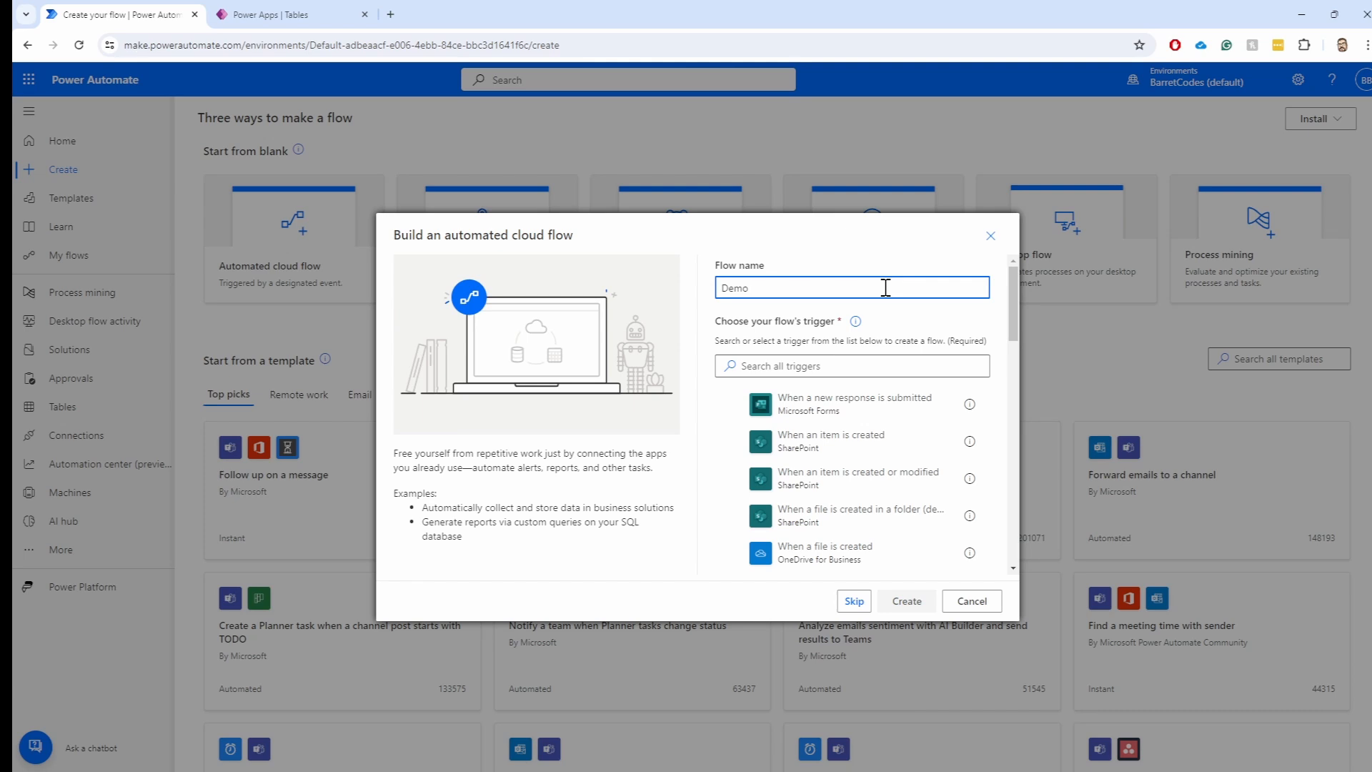
text(22)
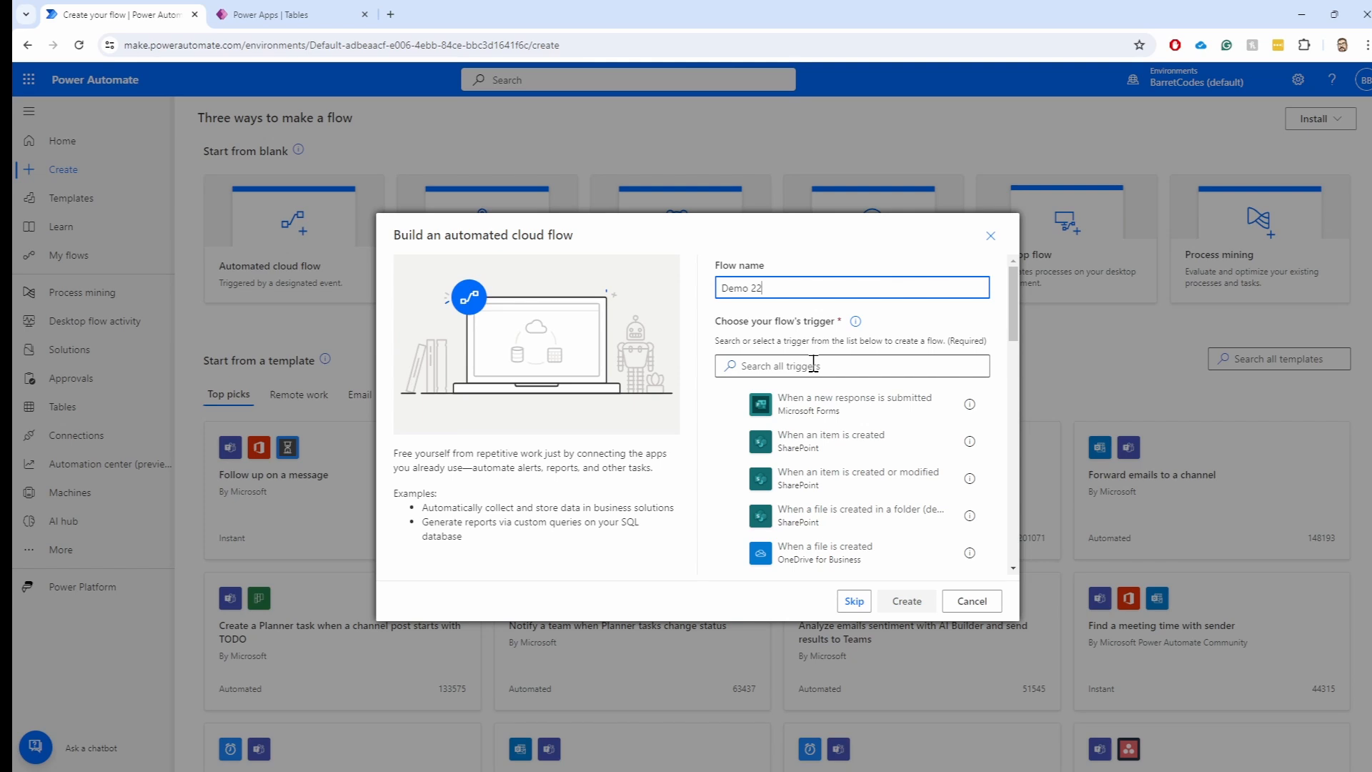
click(829, 366)
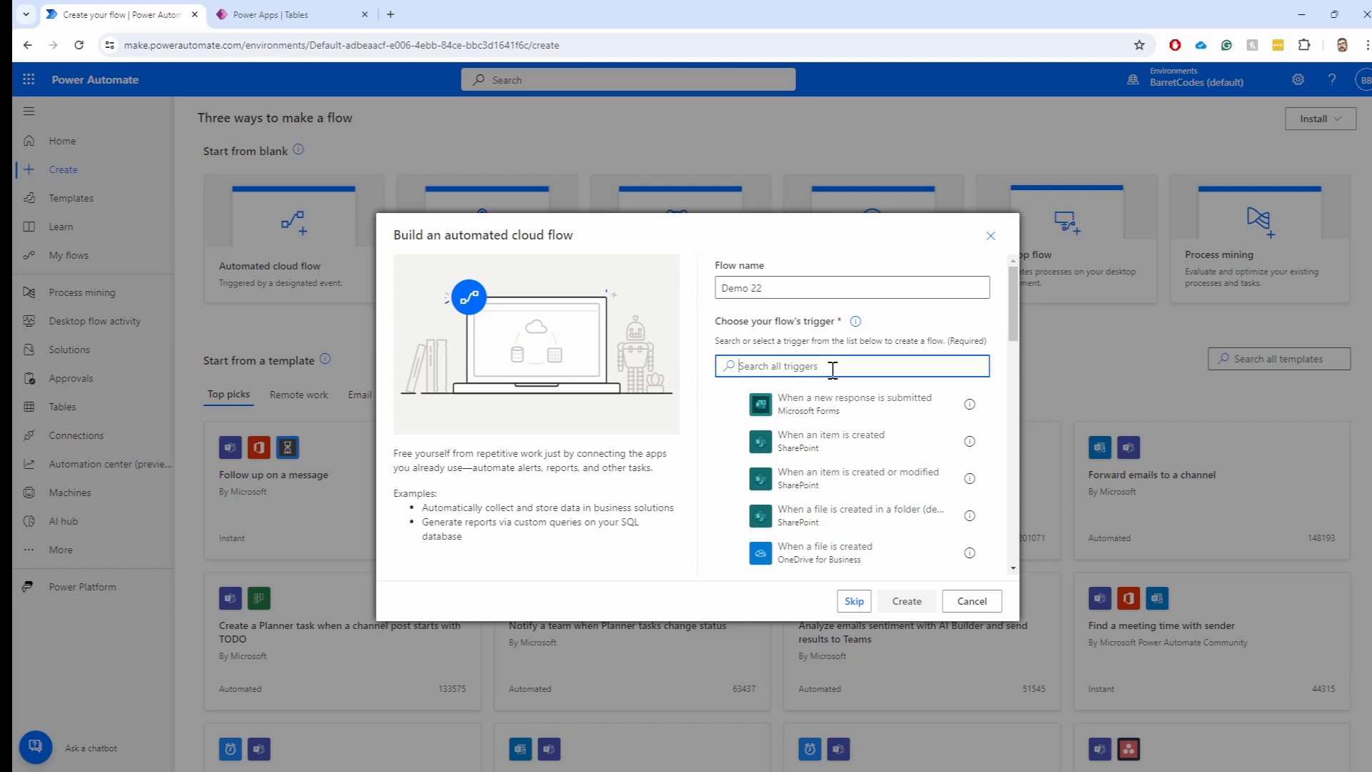
text(Email)
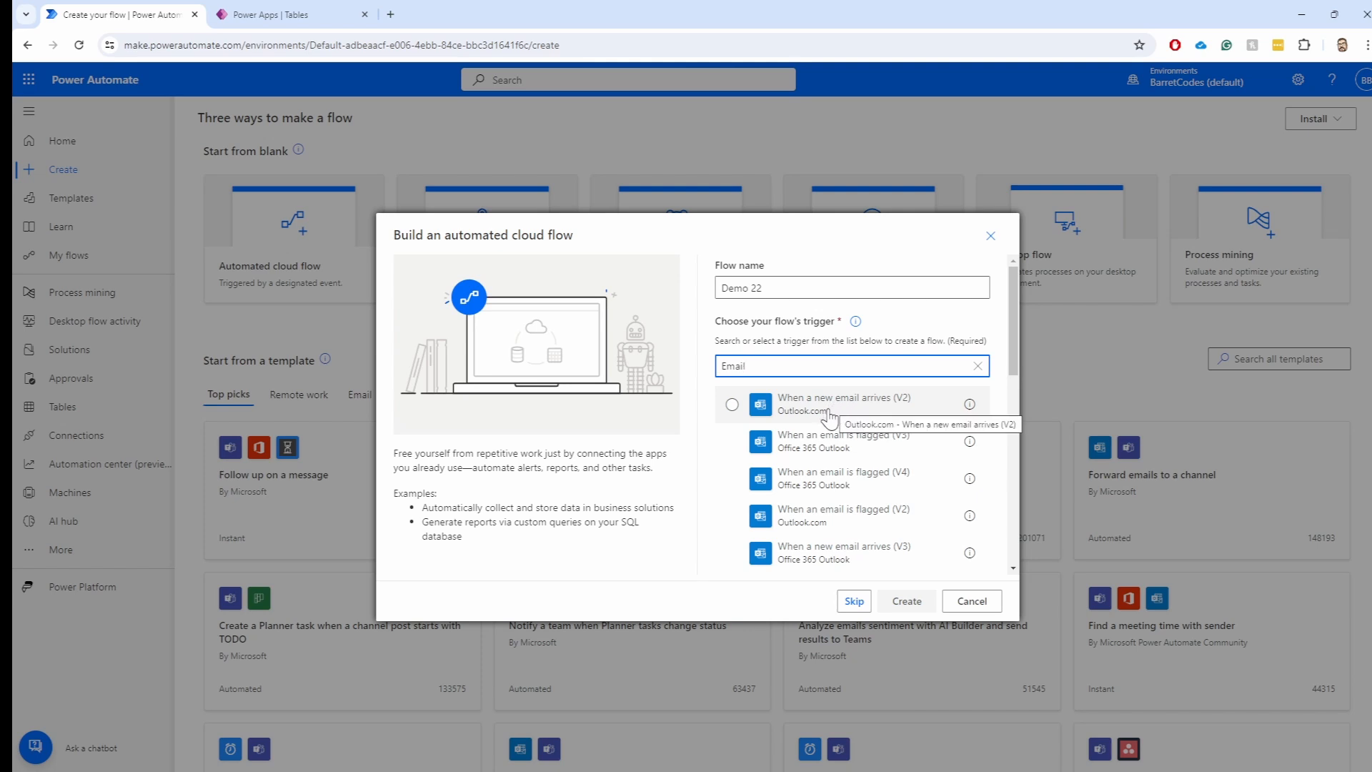
Choose the Outlook.com 'When a new email arrives (V2)' trigger and create the flow
click(829, 415)
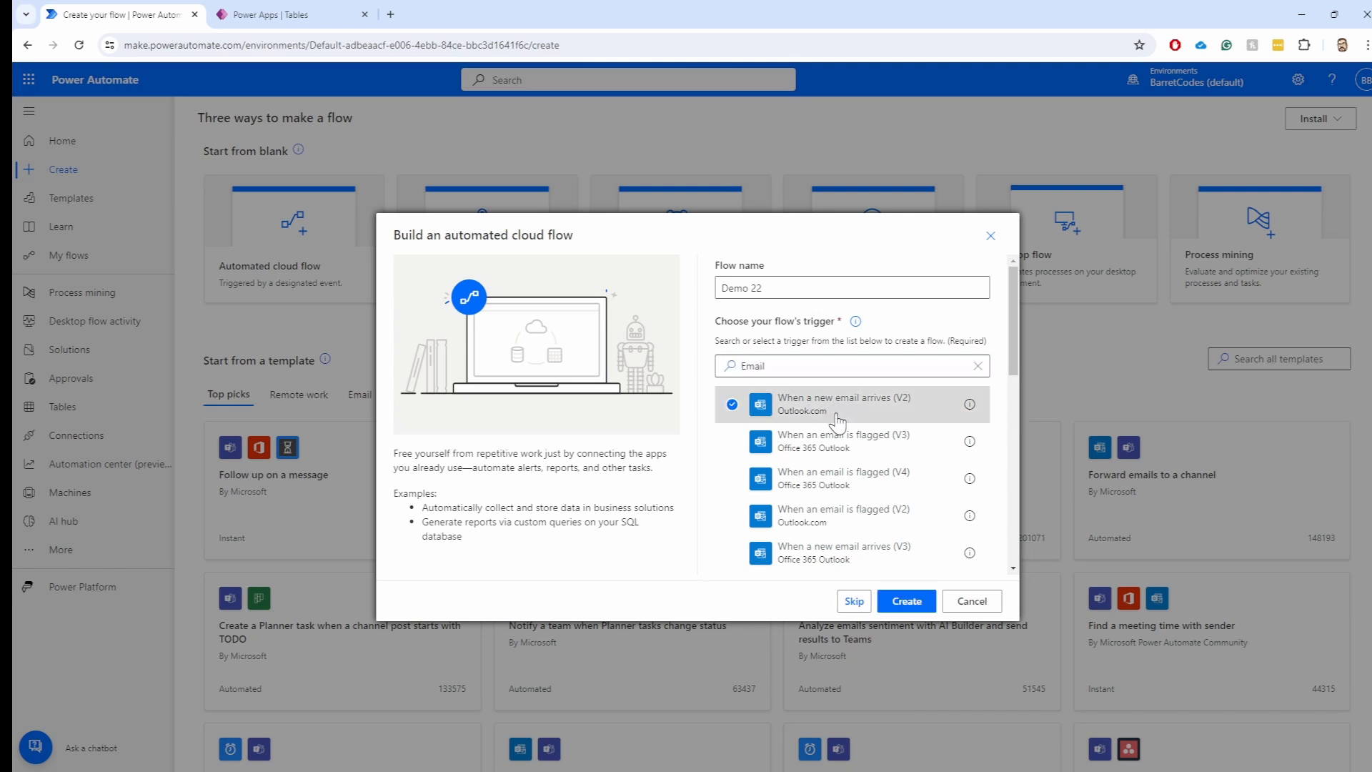
click(906, 602)
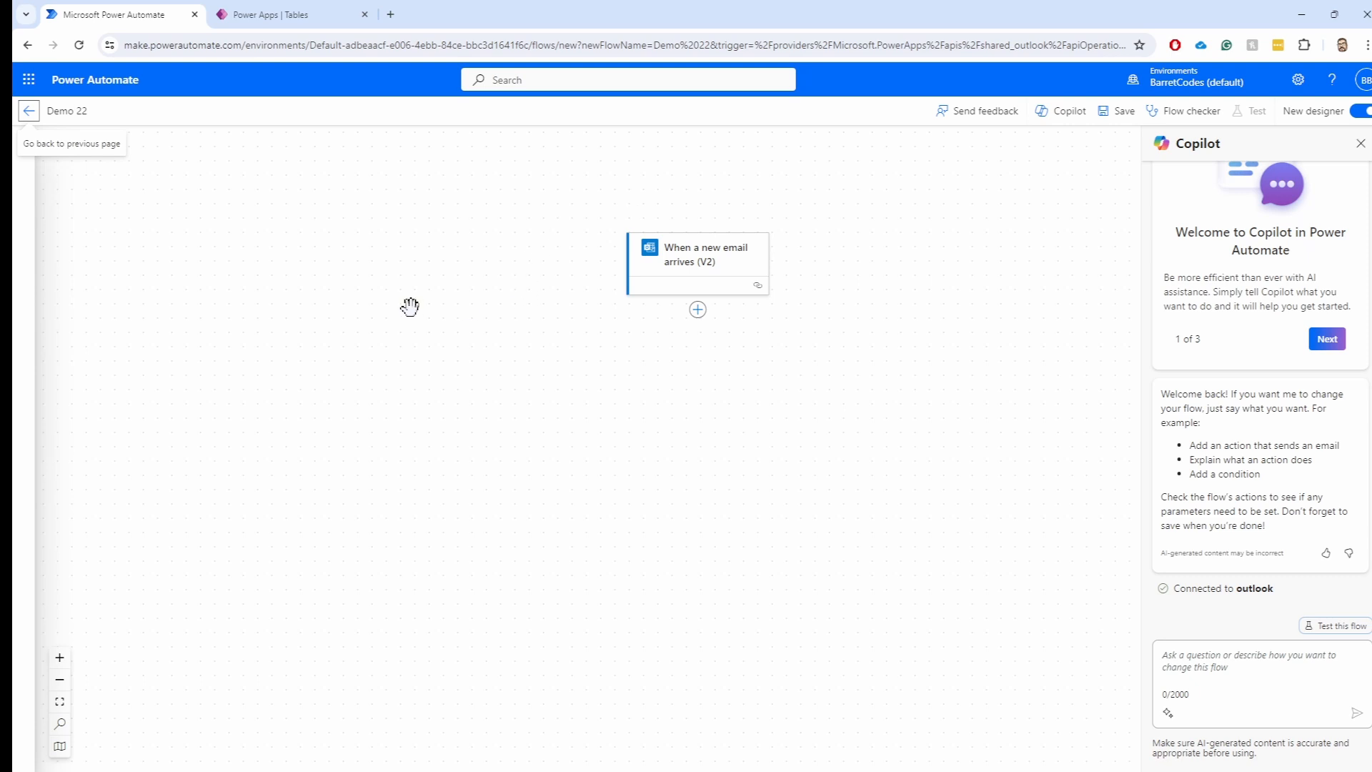
Tick the From filter in the new-email trigger's Advanced parameters list
click(713, 265)
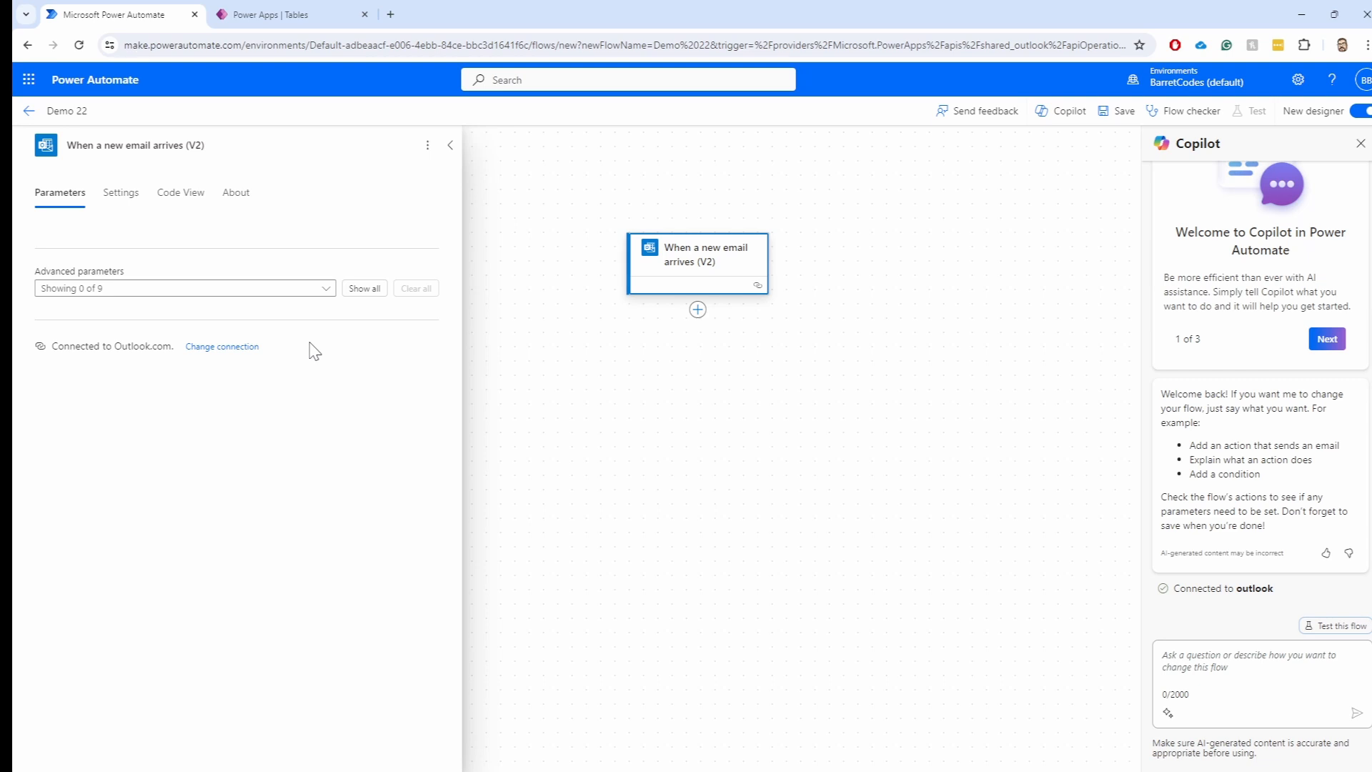
click(329, 295)
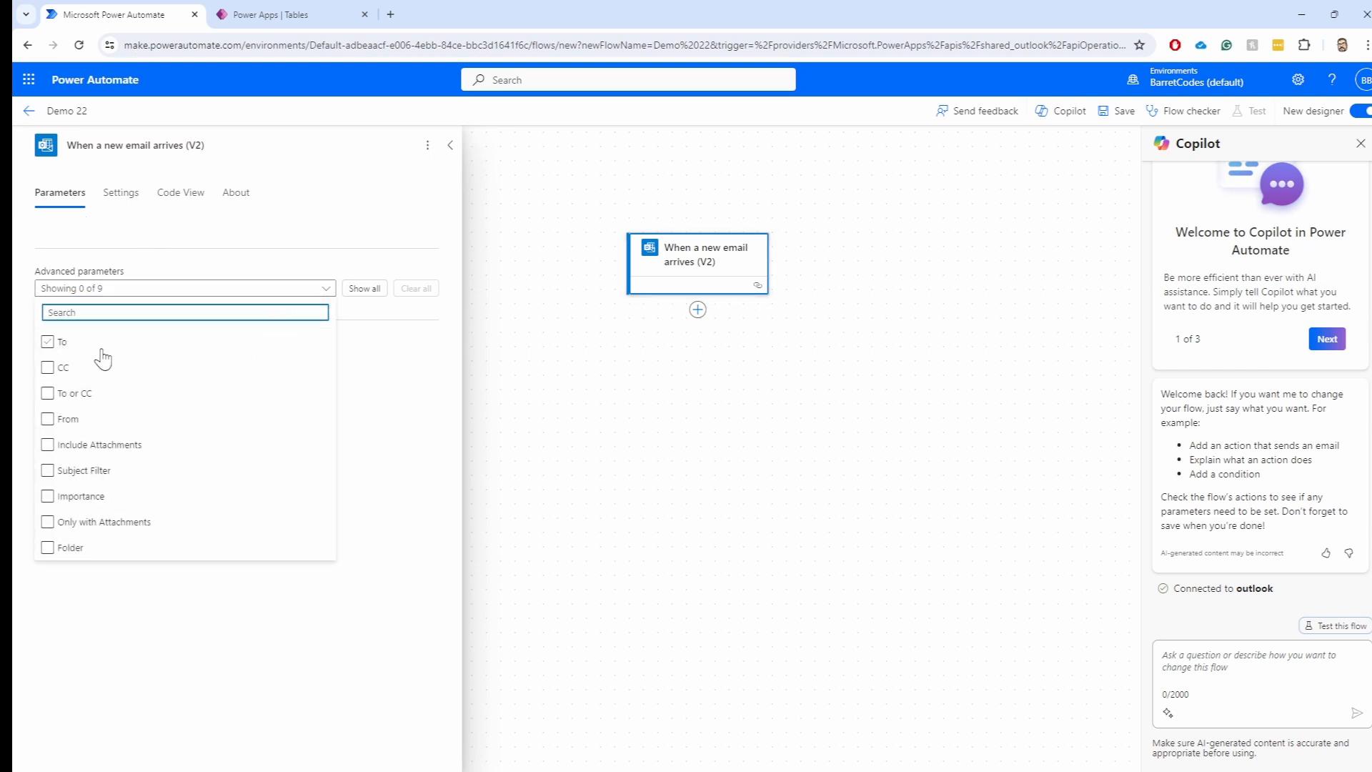
click(48, 420)
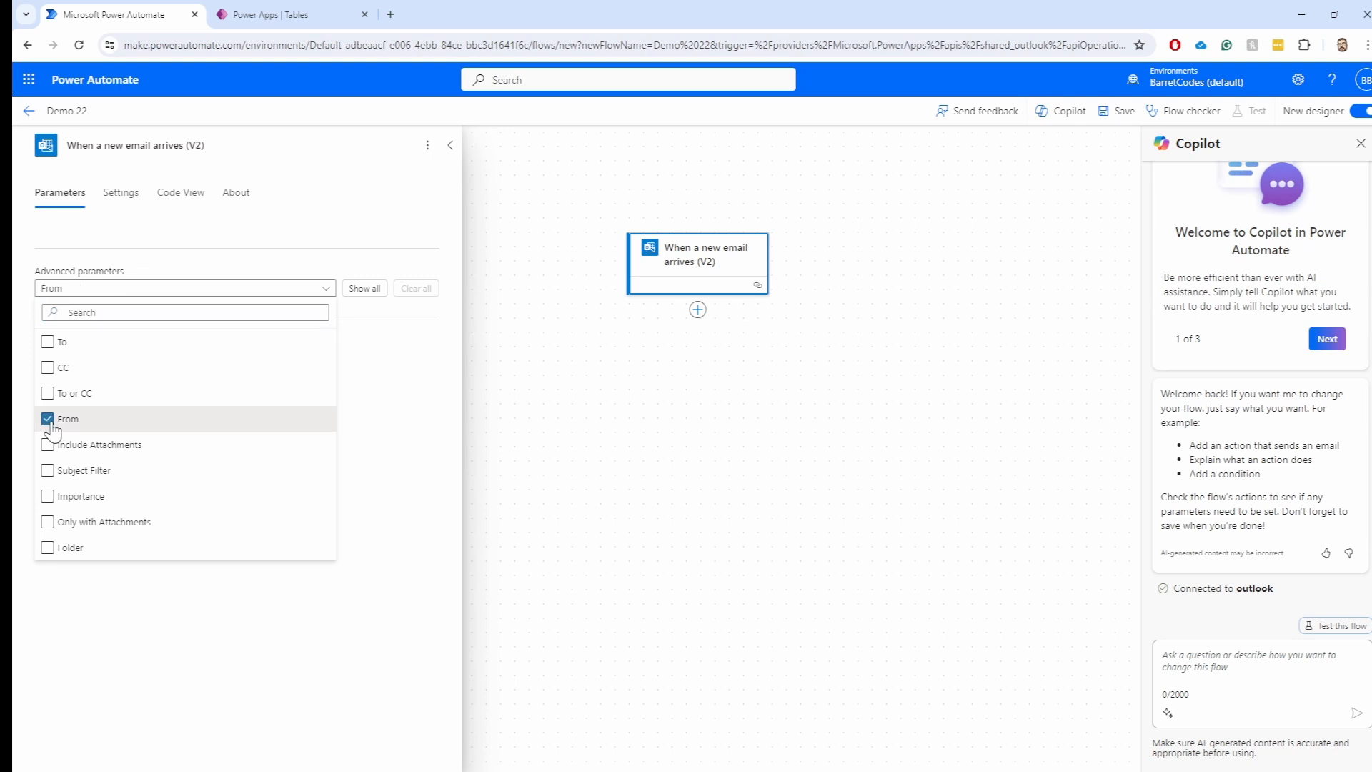
click(143, 313)
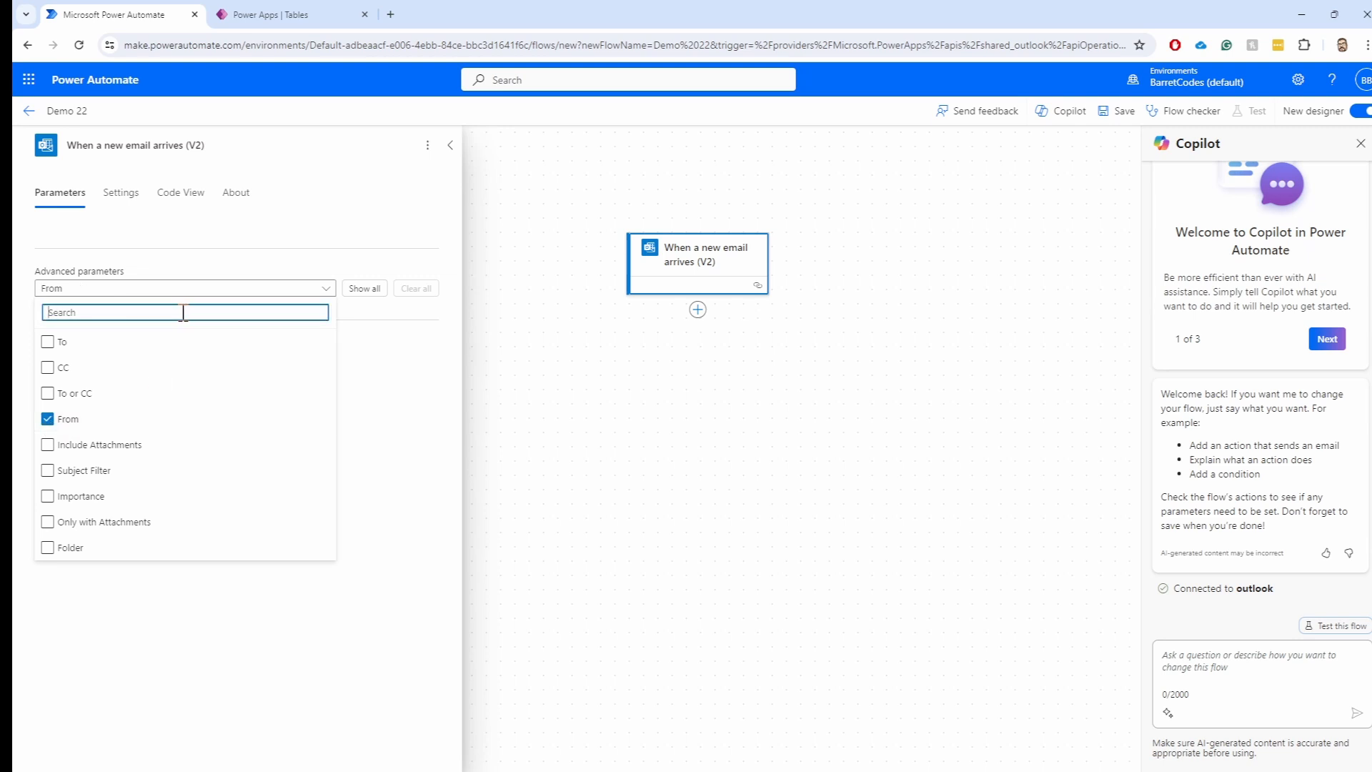
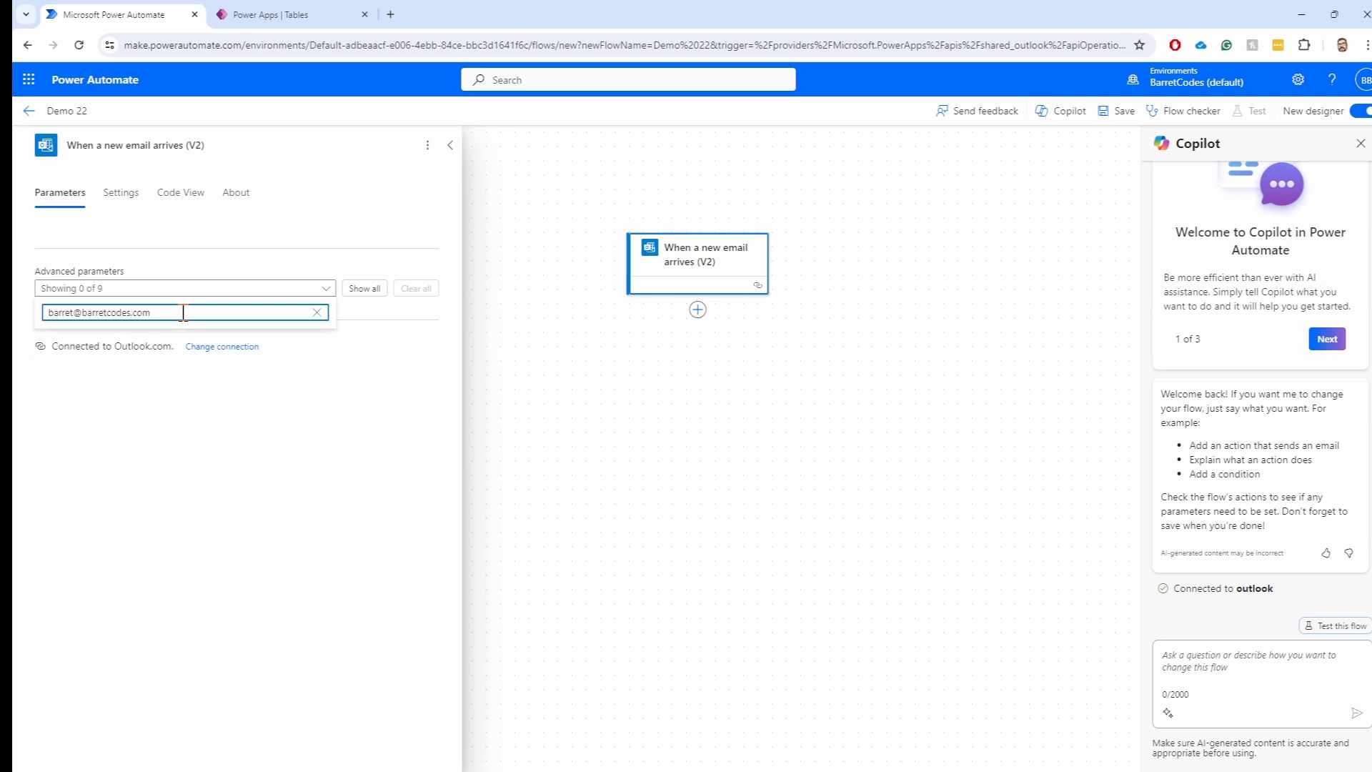
Close the advanced parameter list so the From field shows on the trigger
click(298, 419)
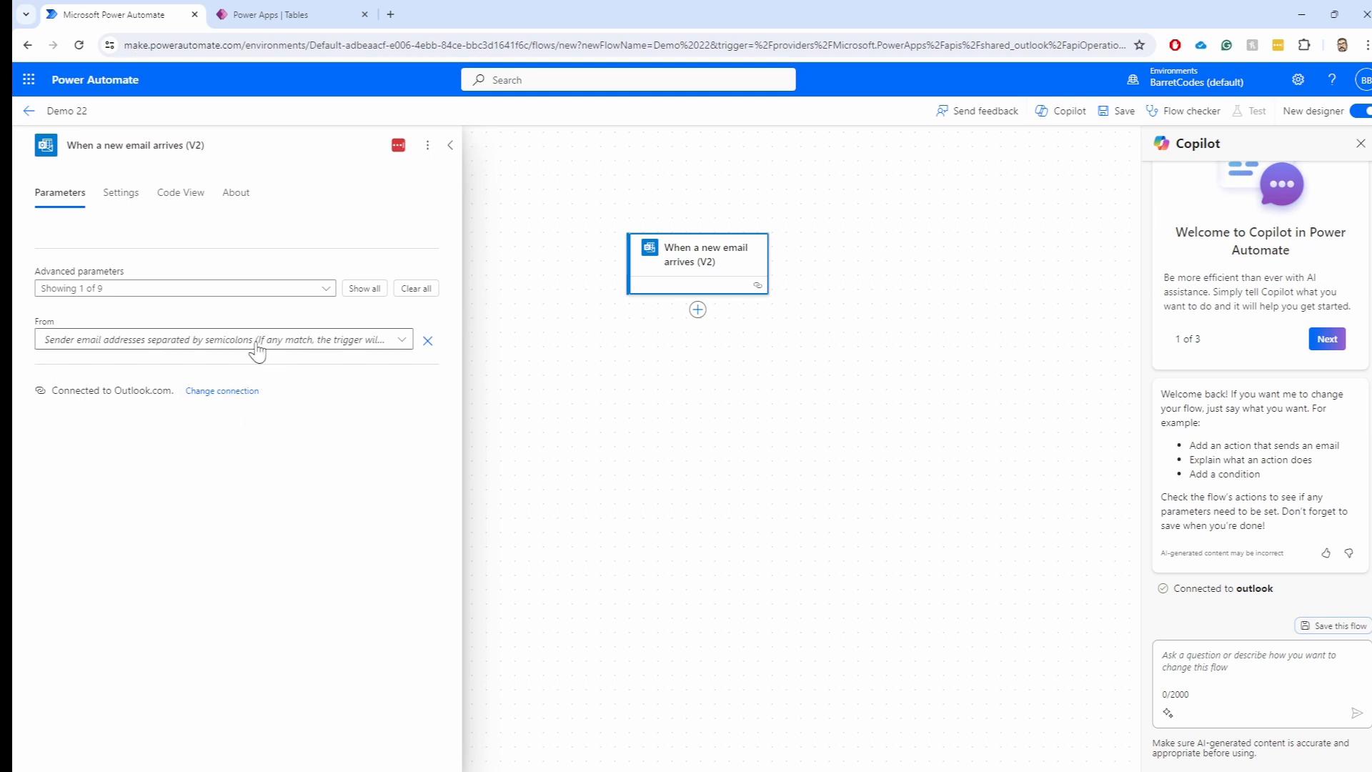
click(103, 346)
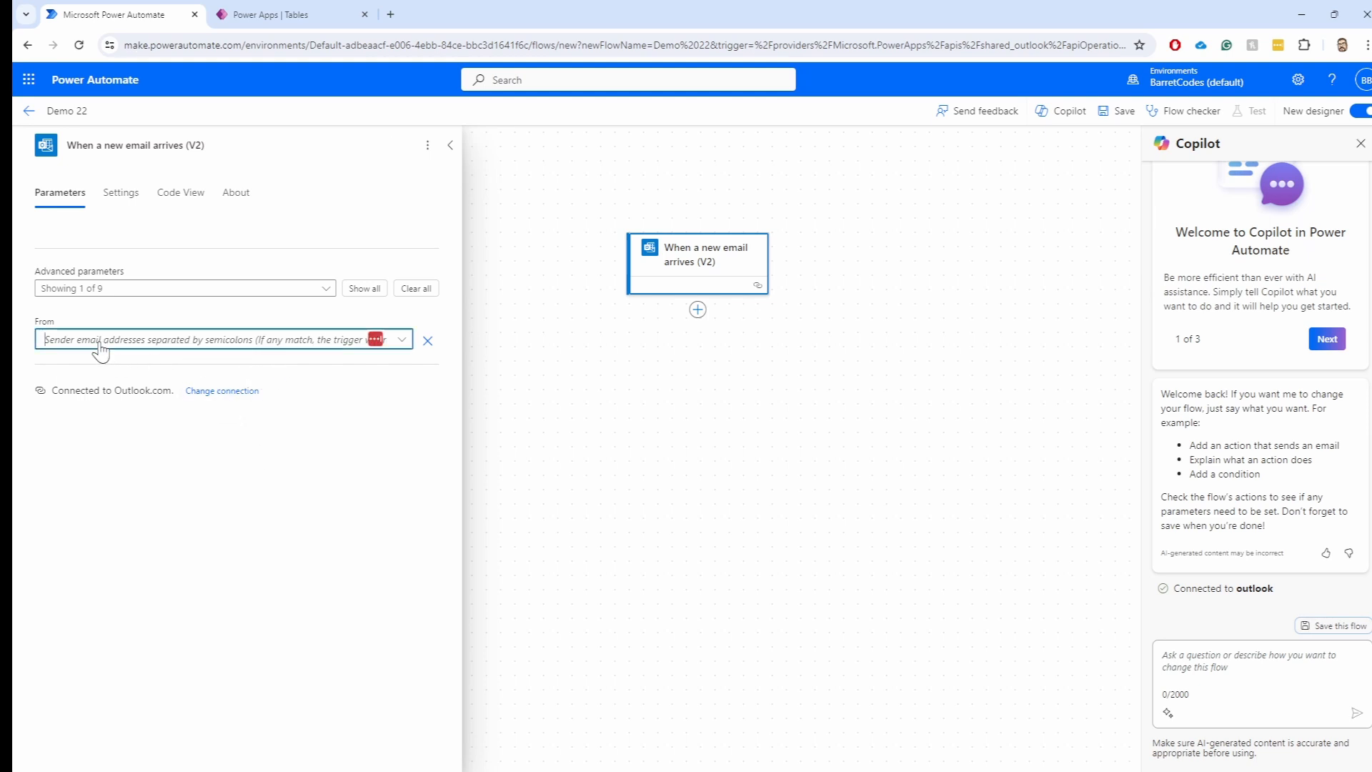
click(127, 342)
click(323, 290)
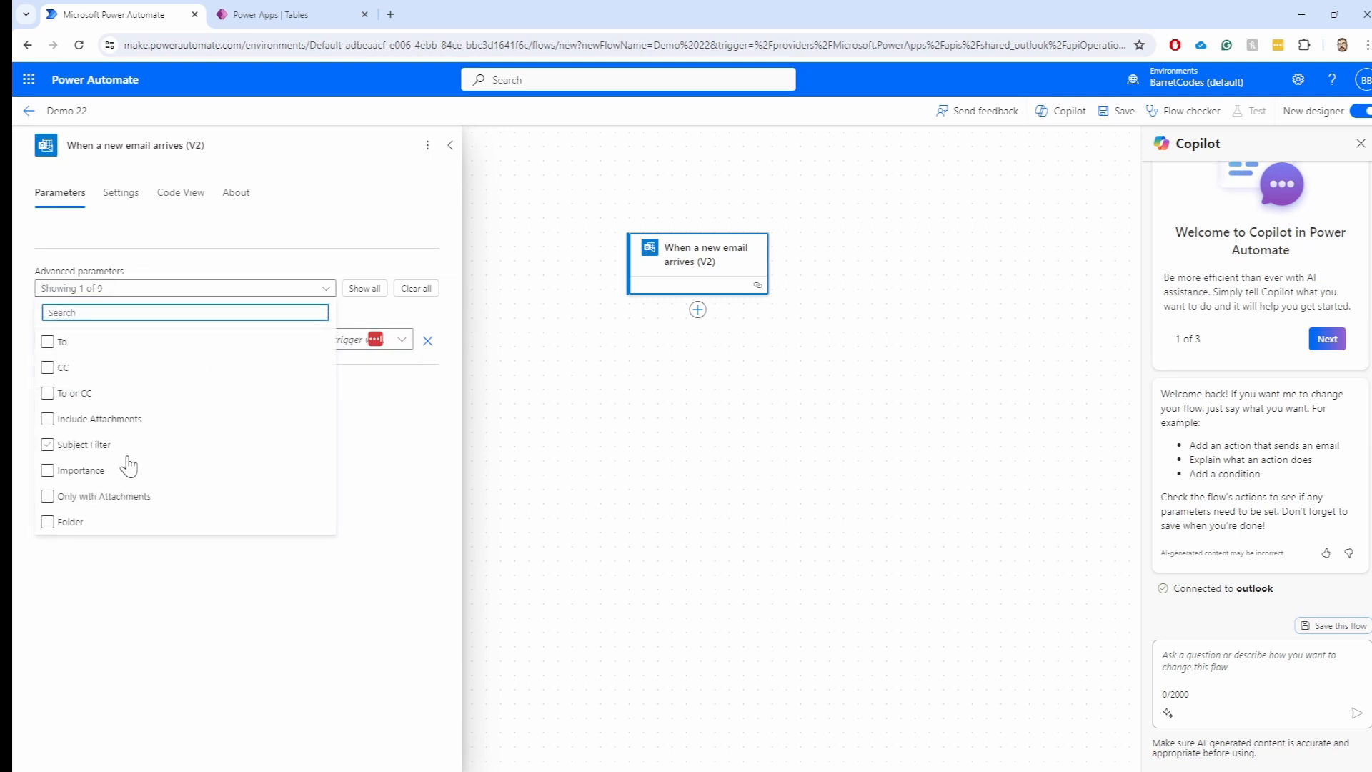
key(Escape)
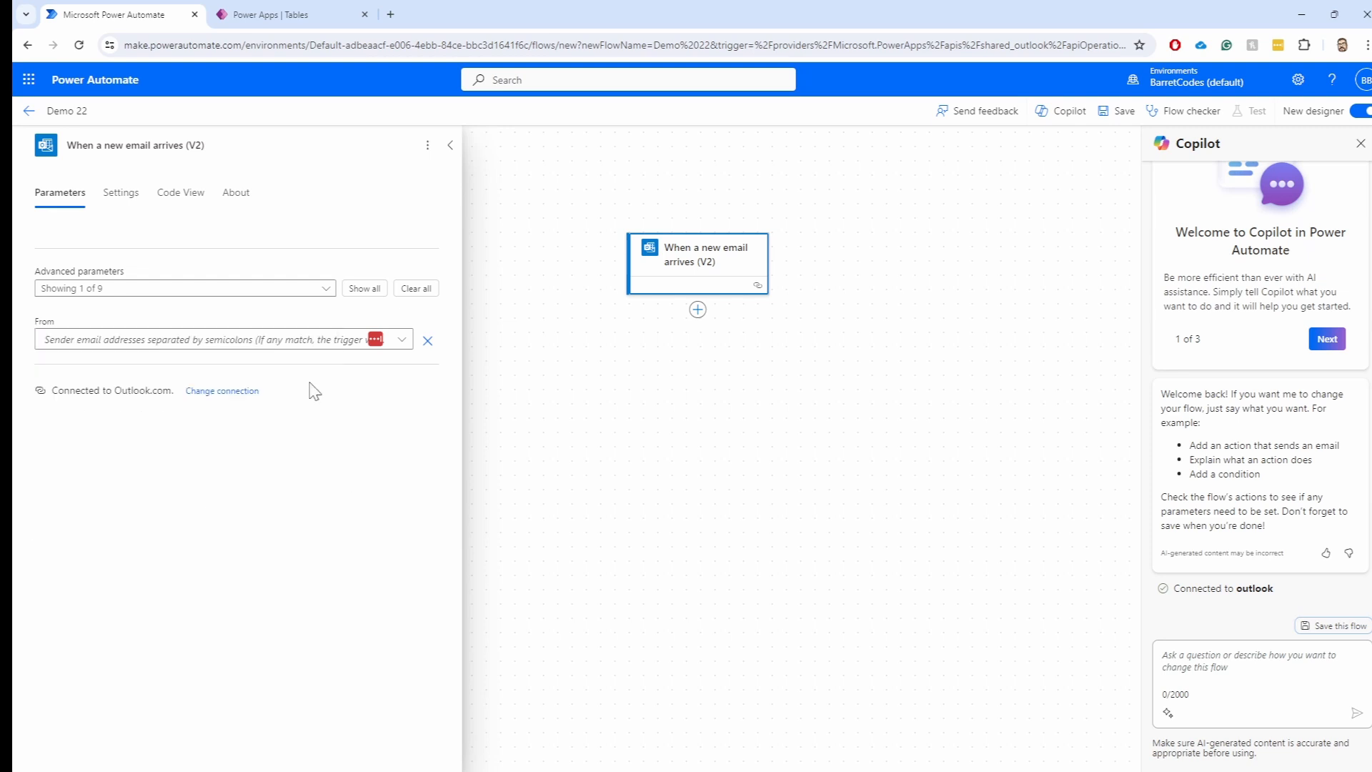
Attempt to type the sender's e-mail address into the From field
click(205, 340)
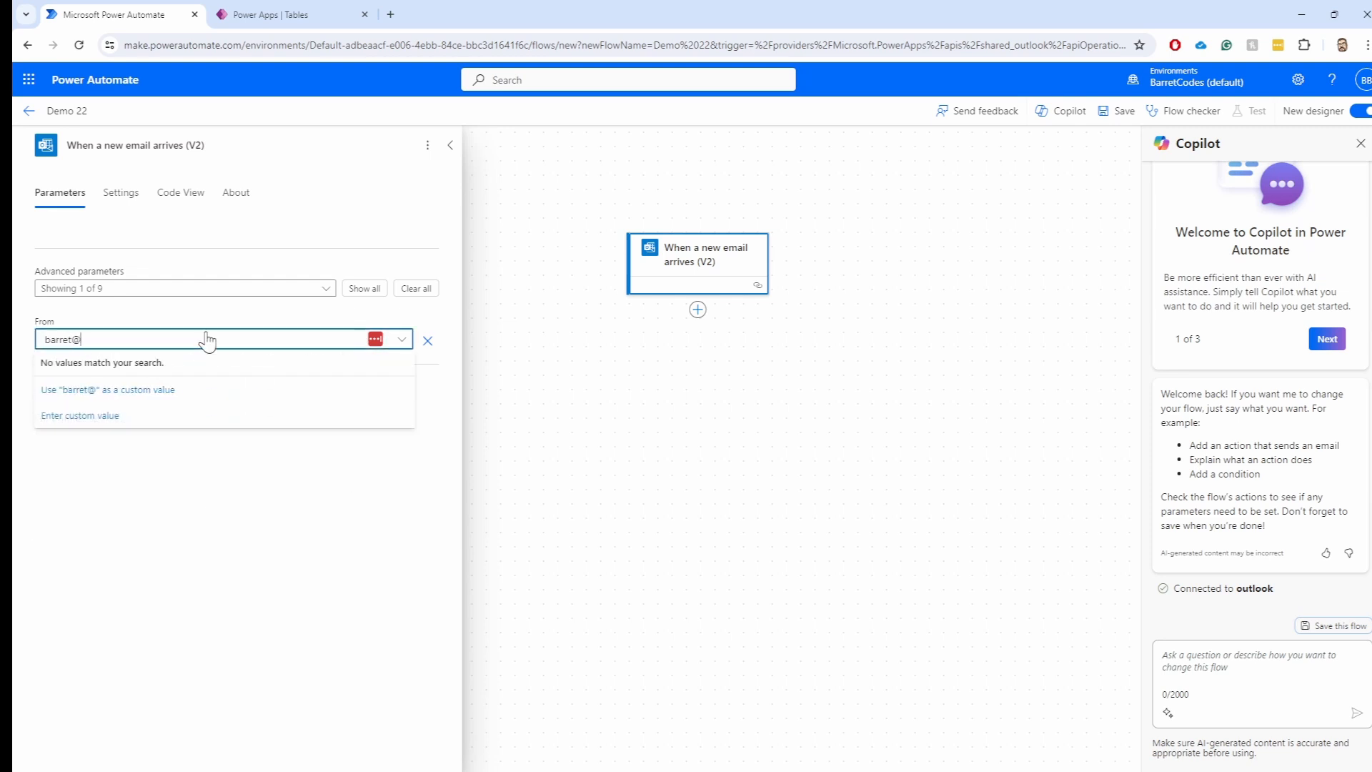
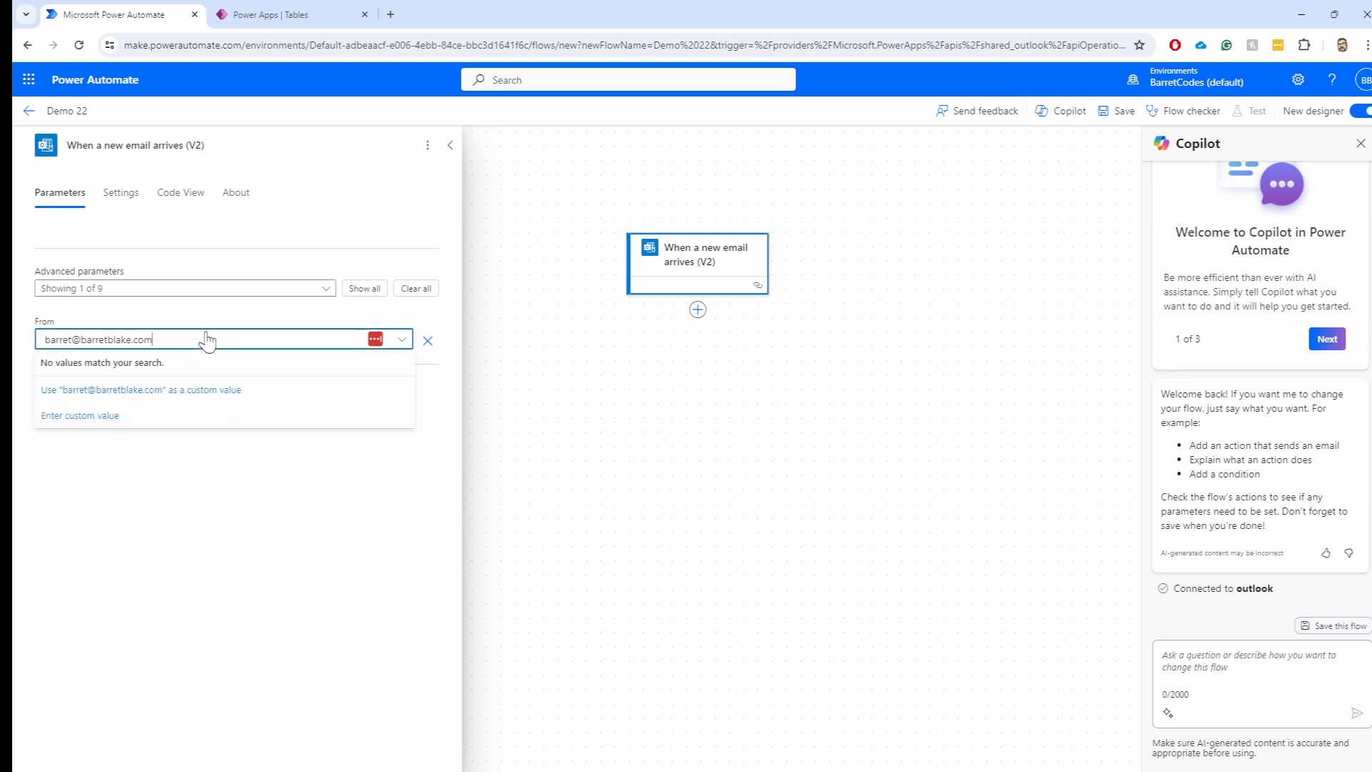
click(370, 518)
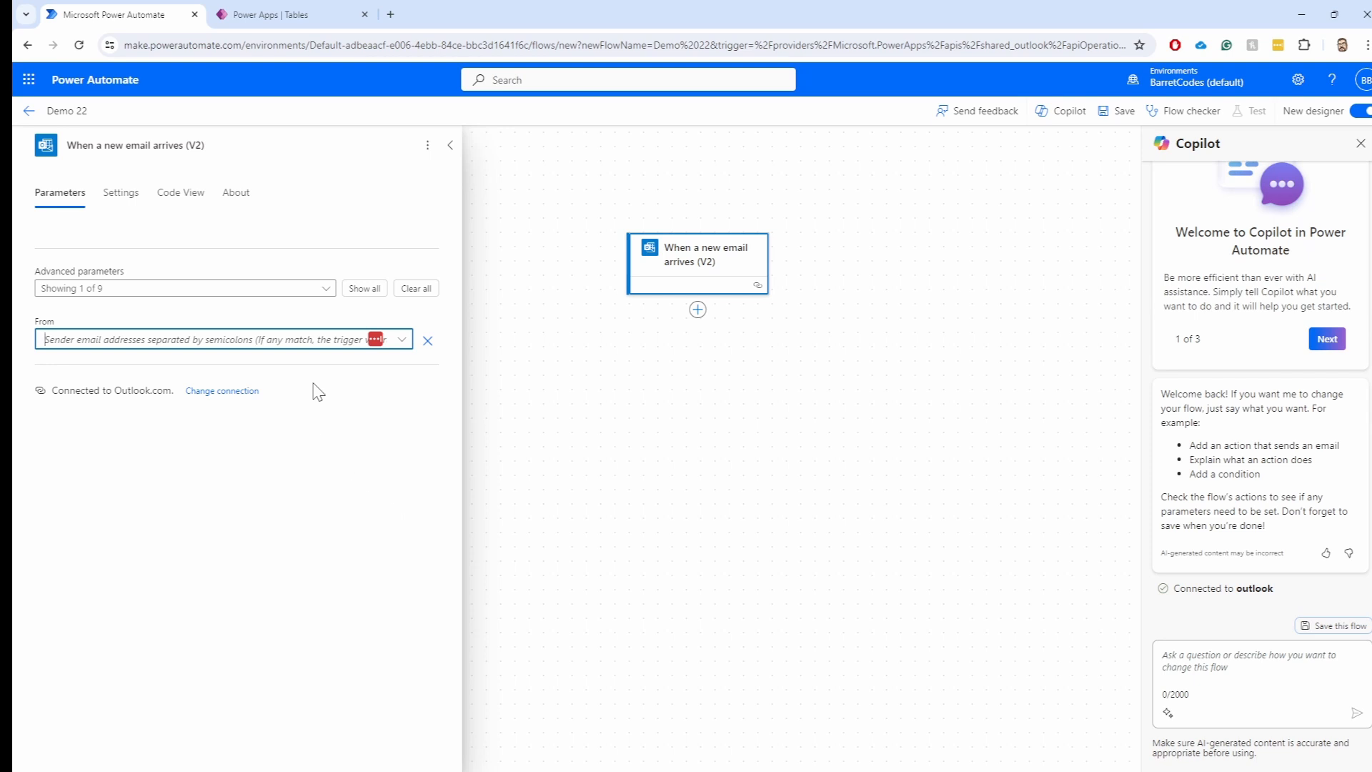
click(247, 348)
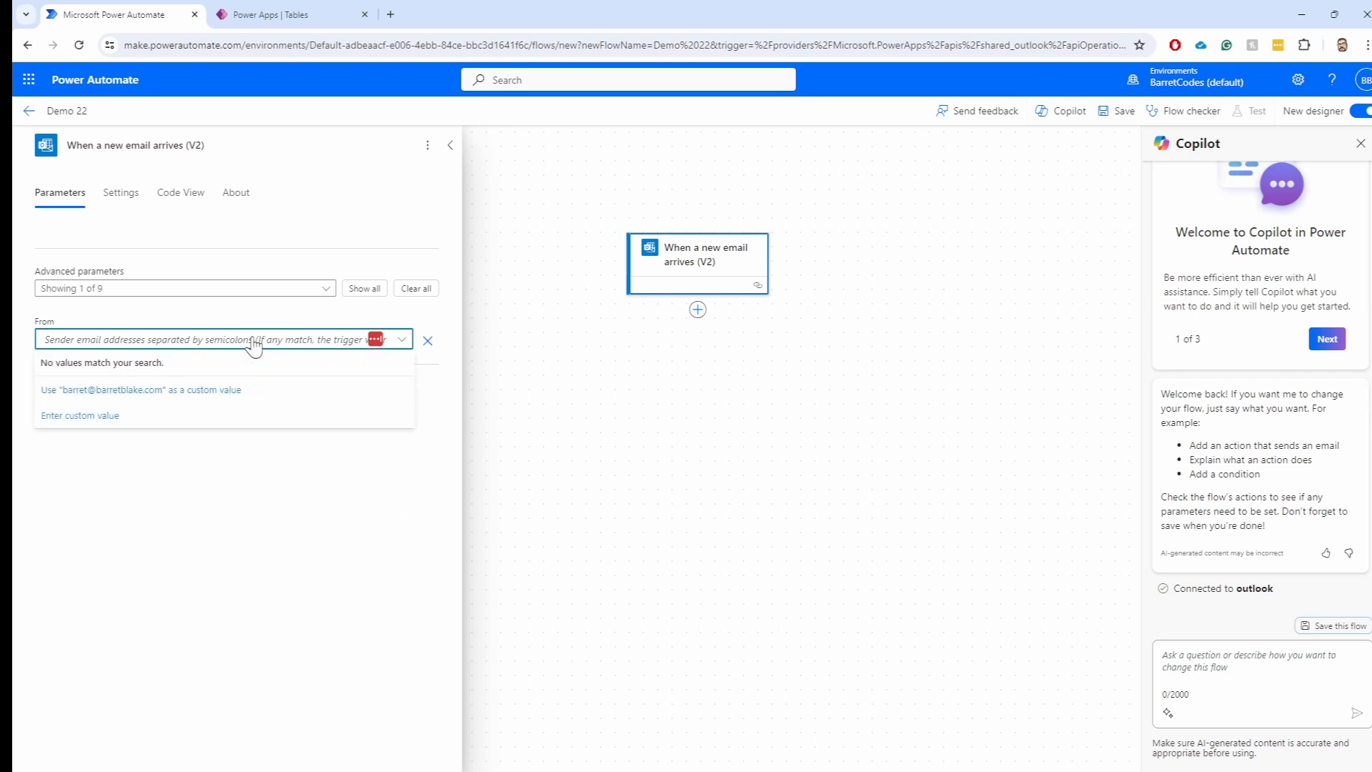
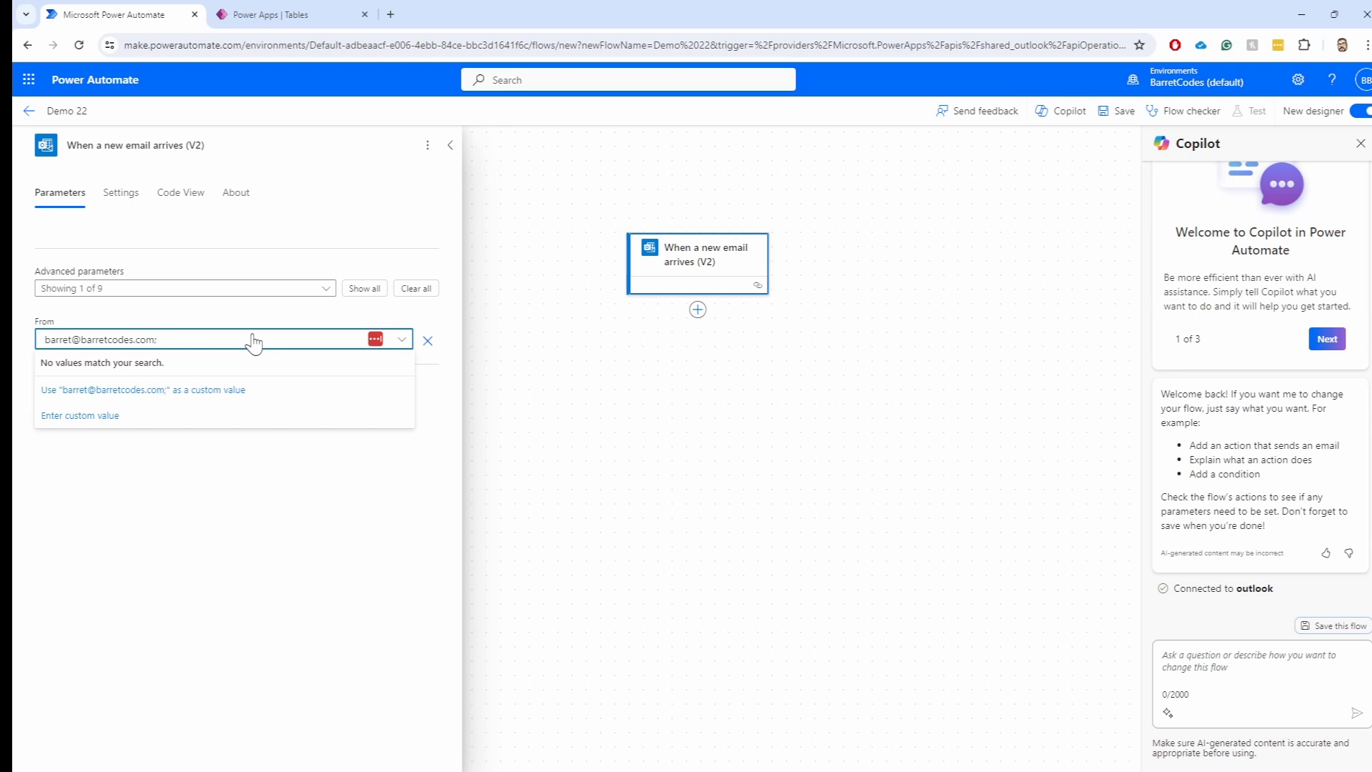
key(Tab)
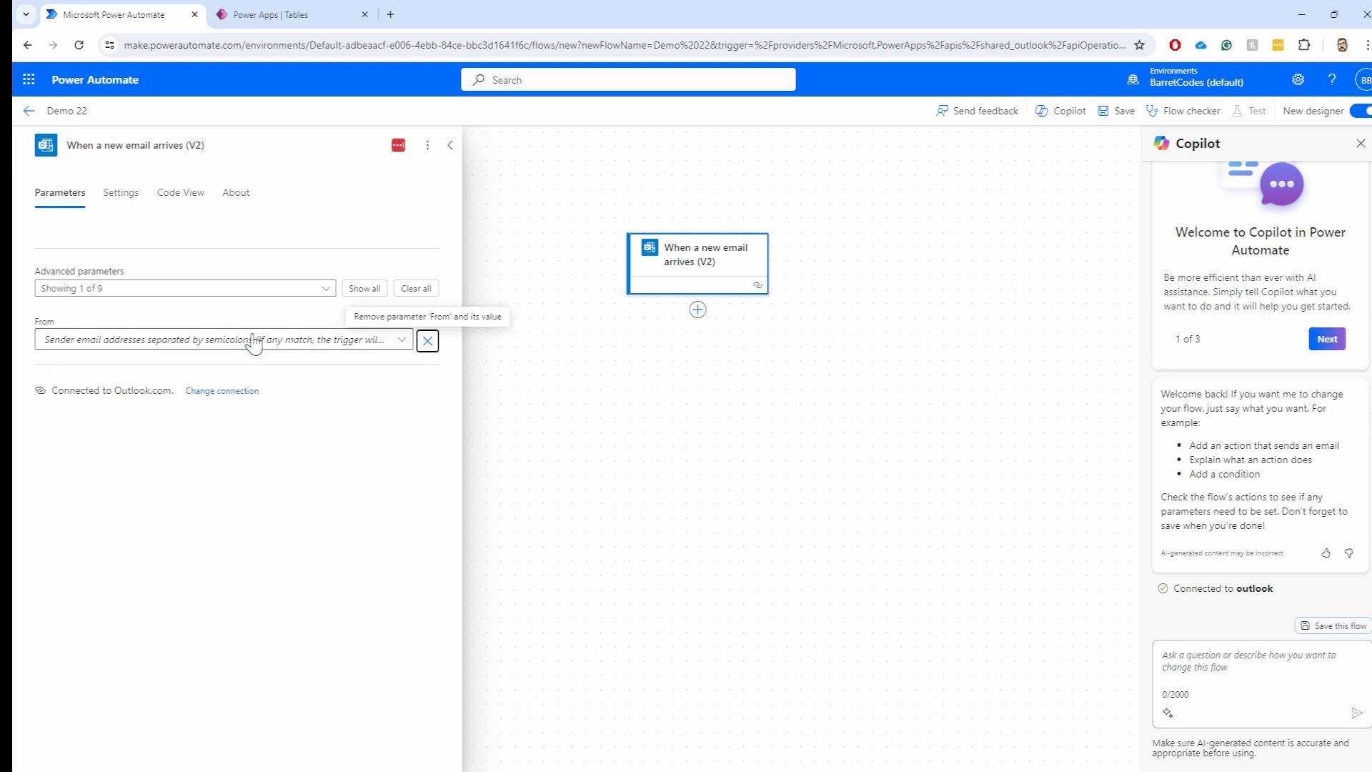
click(404, 342)
Enter the sender's e-mail address as a custom value in the From filter
click(406, 348)
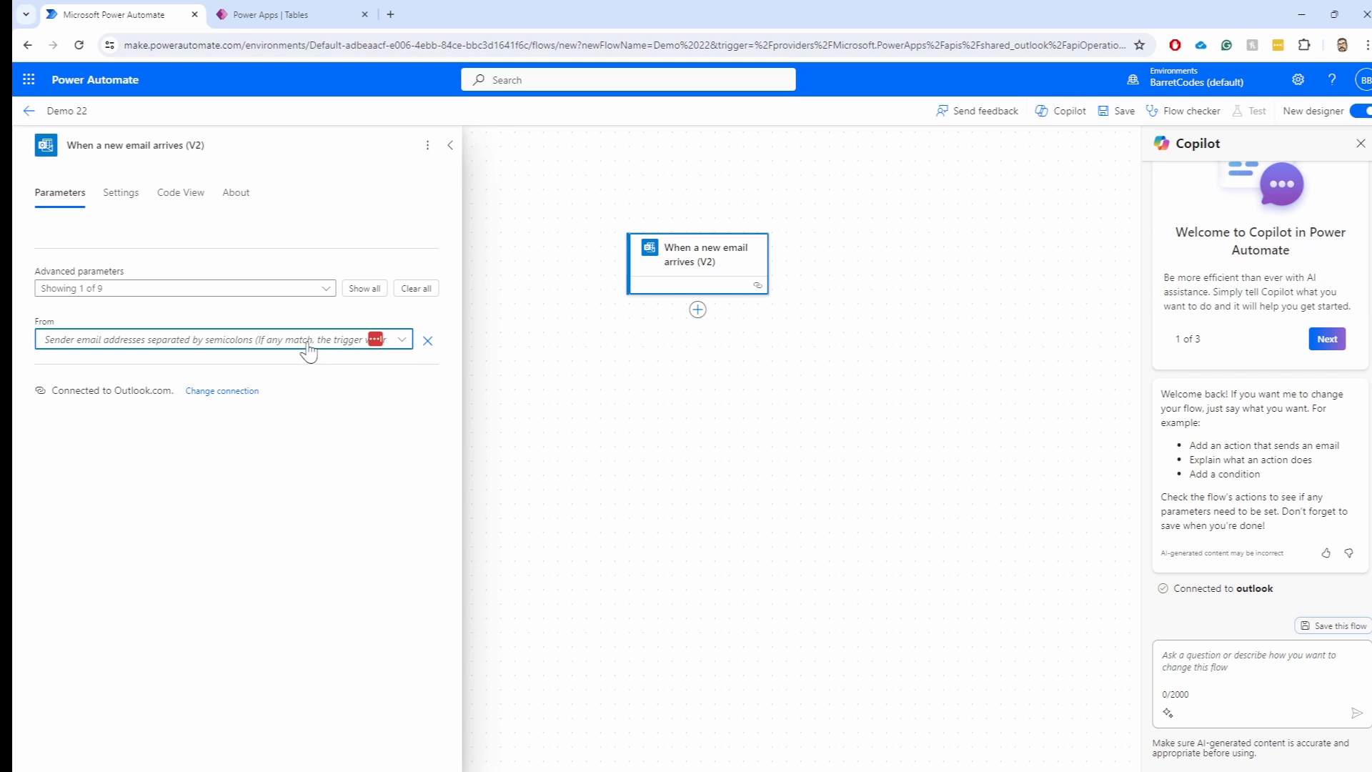
click(384, 348)
click(133, 391)
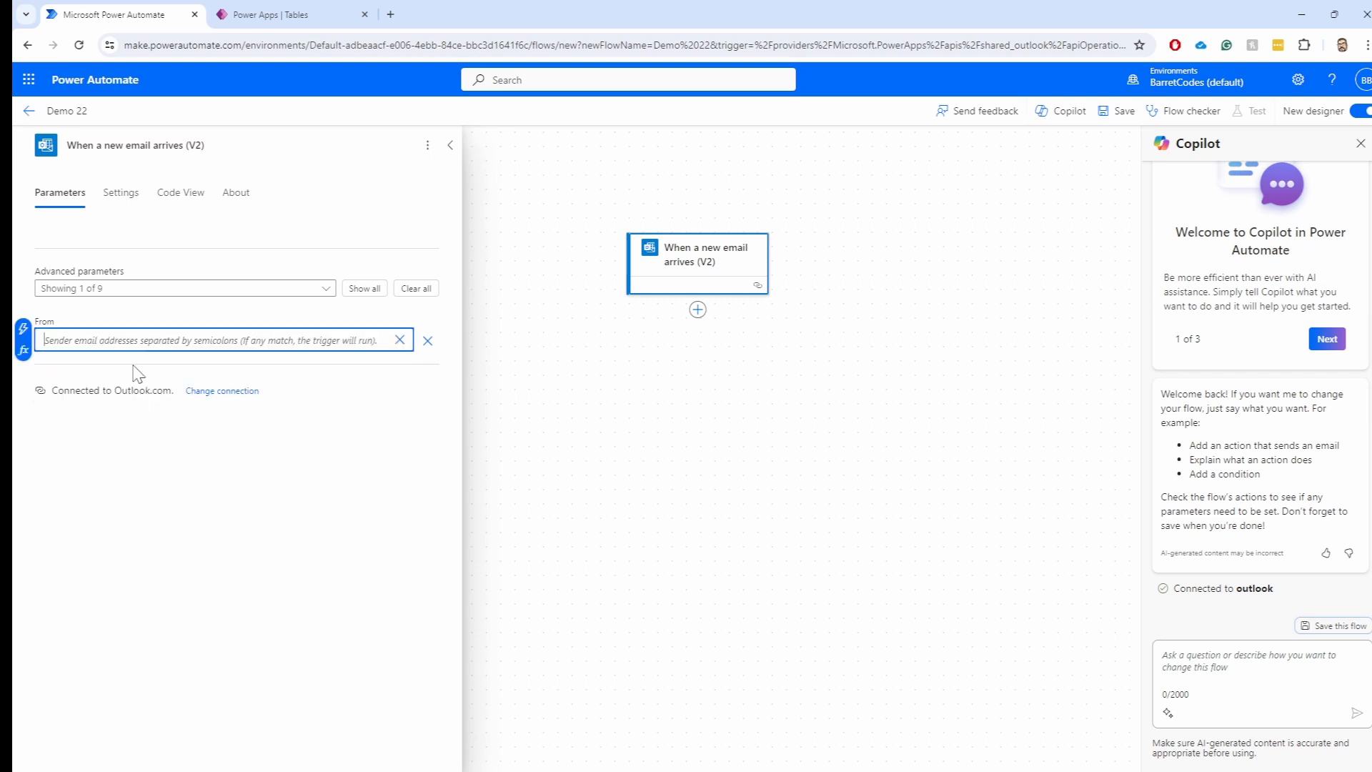
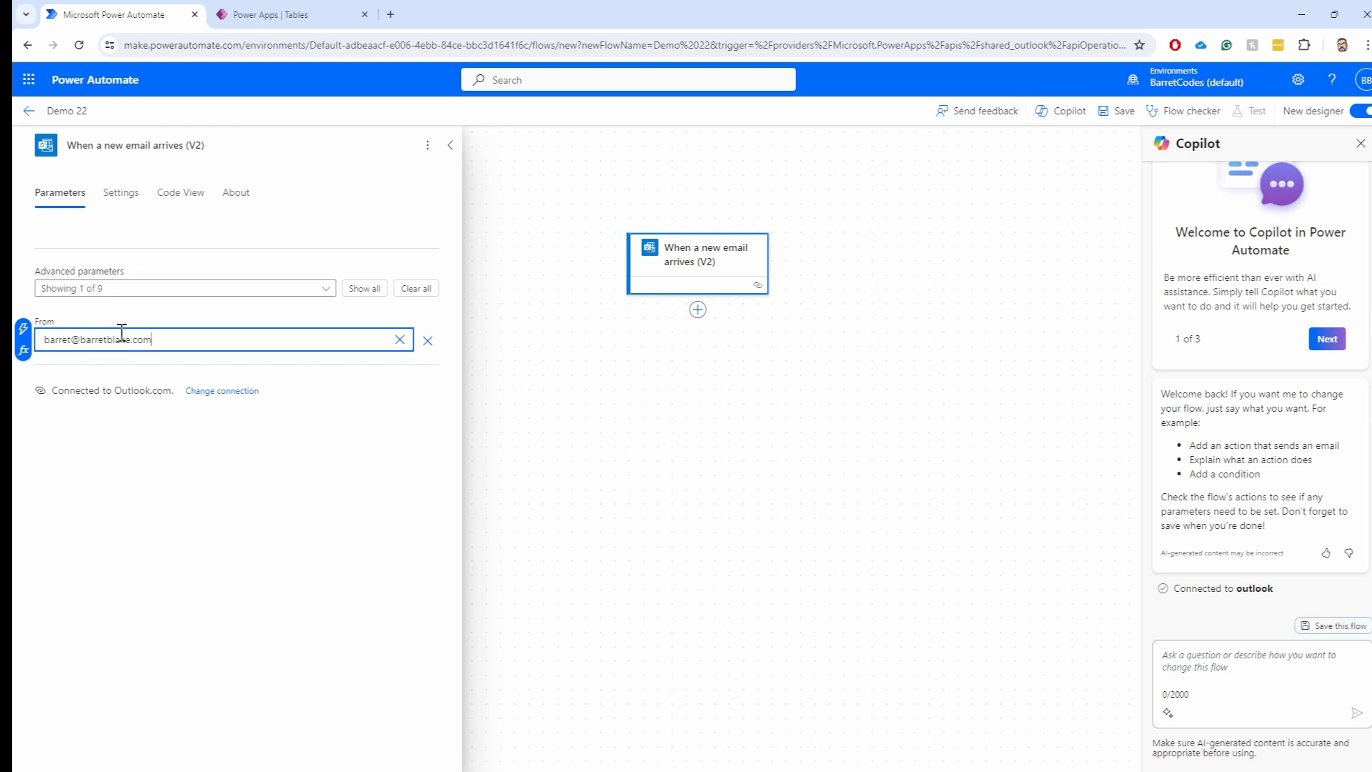
key(Return)
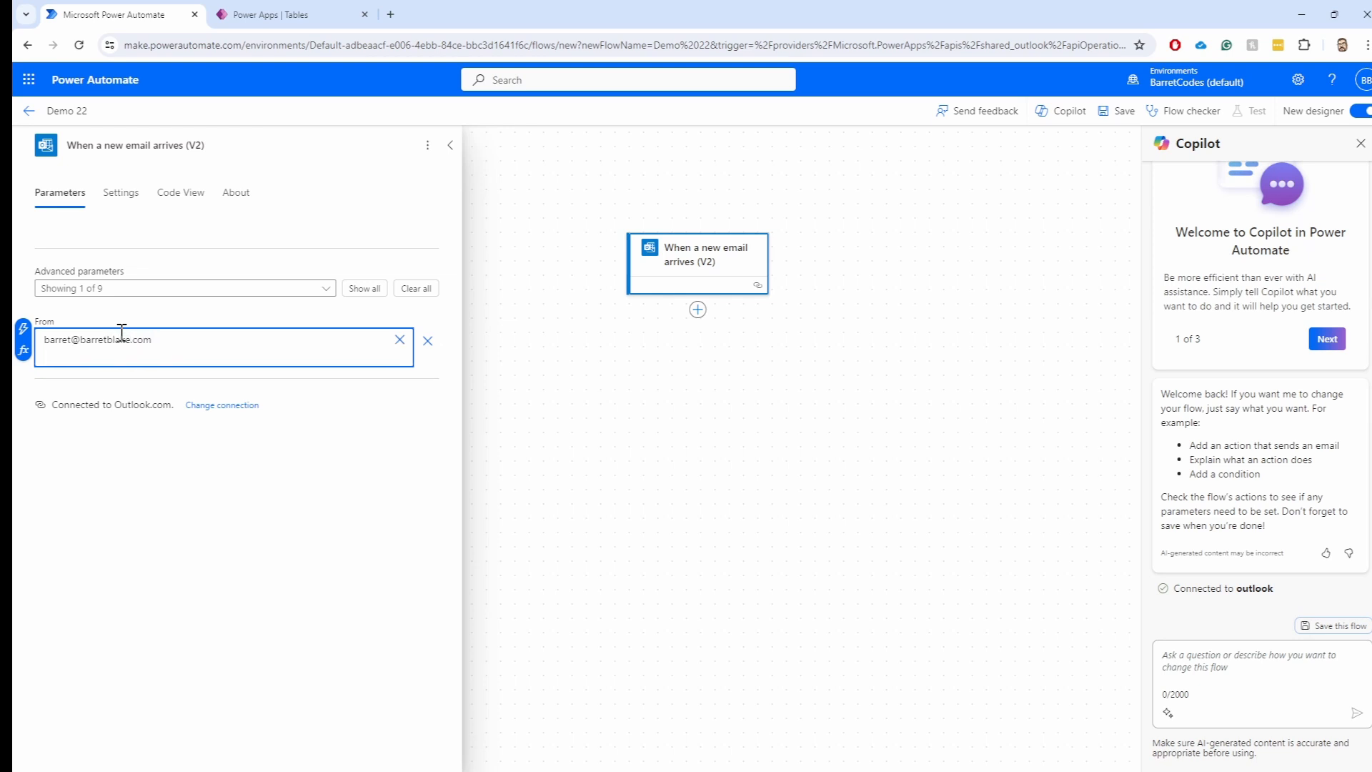
key(BackSpace)
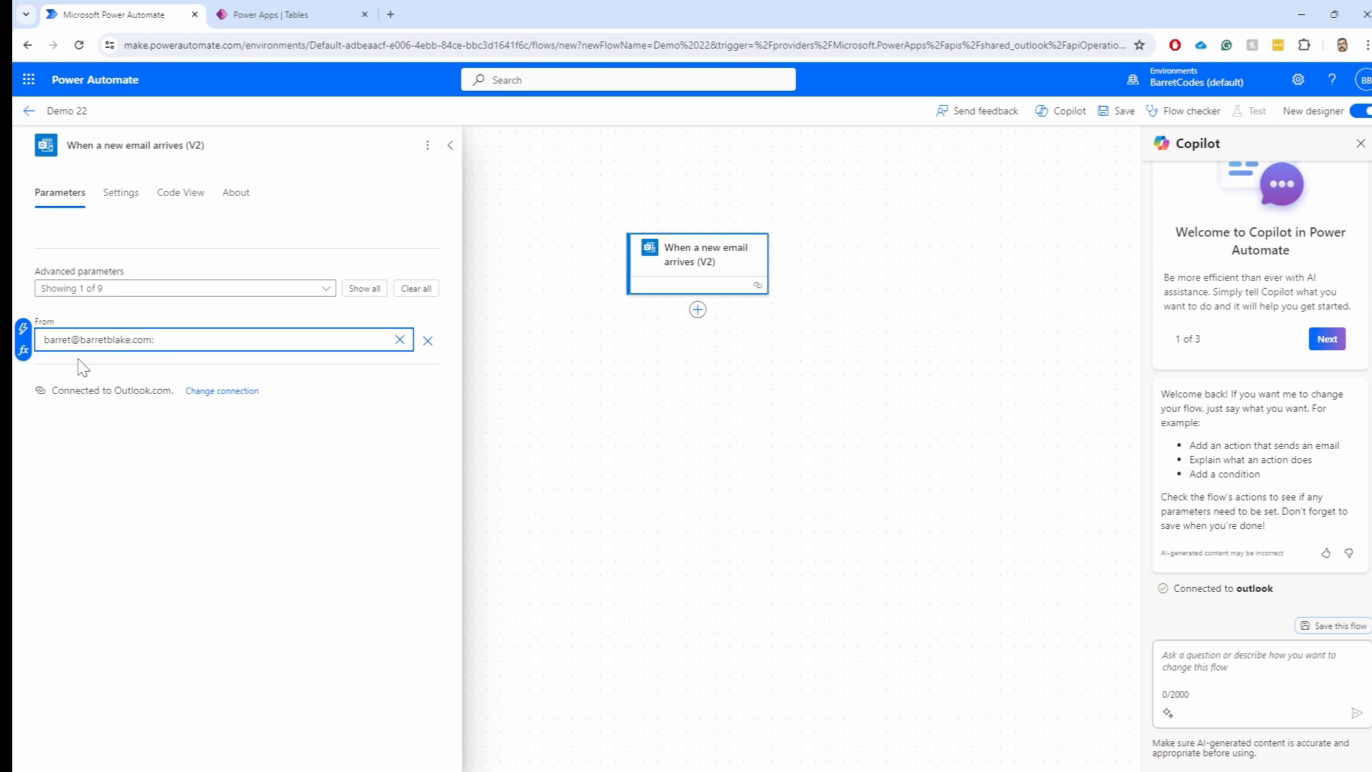
click(357, 523)
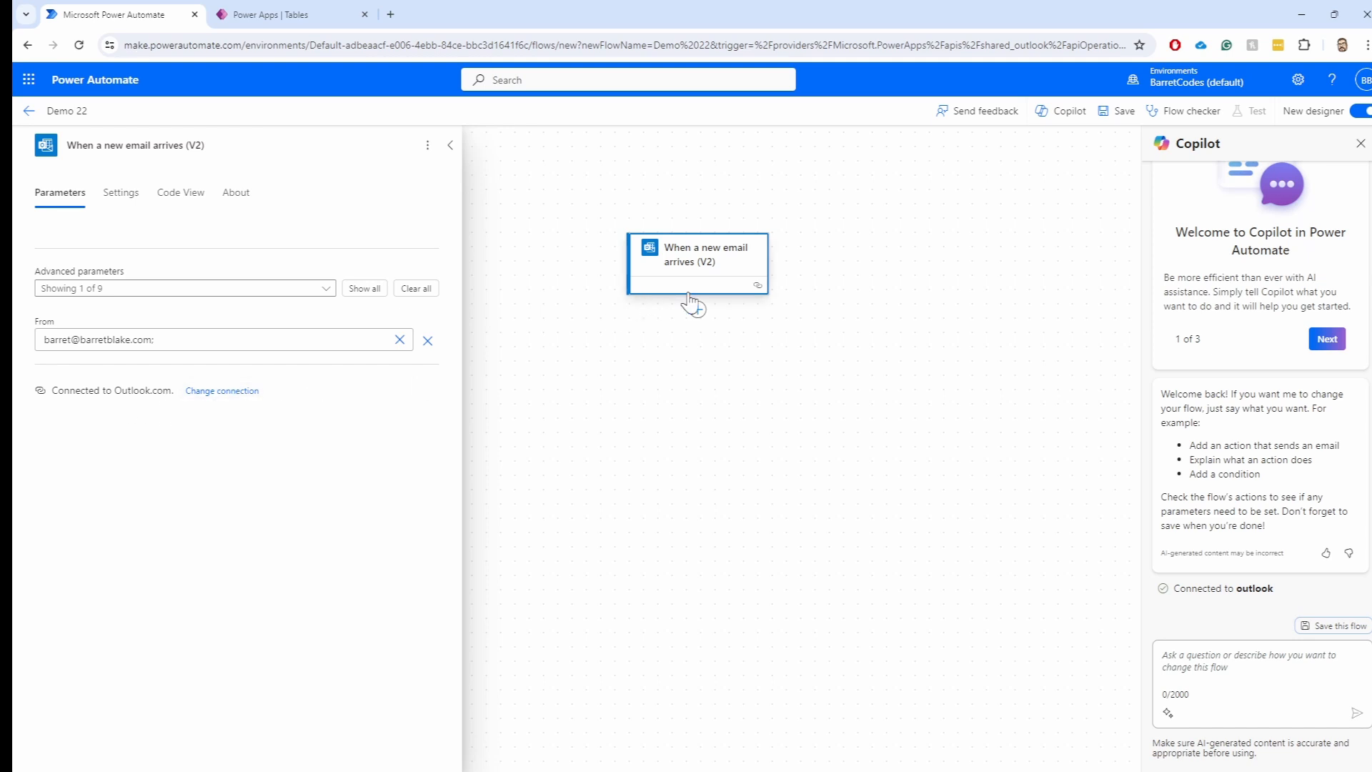
Review the trigger's Settings: Split On, concurrency, networking and tracking options
click(128, 199)
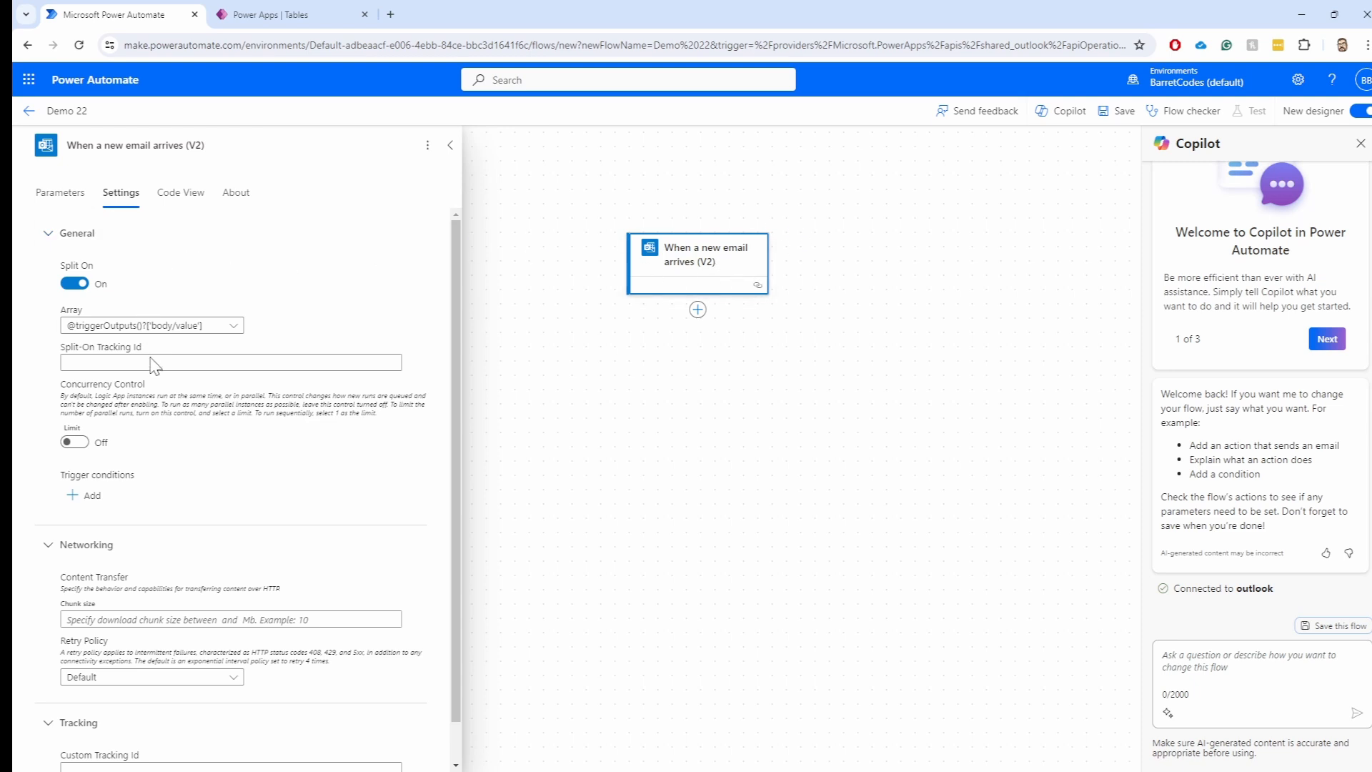
scroll(203, 386, down, 1)
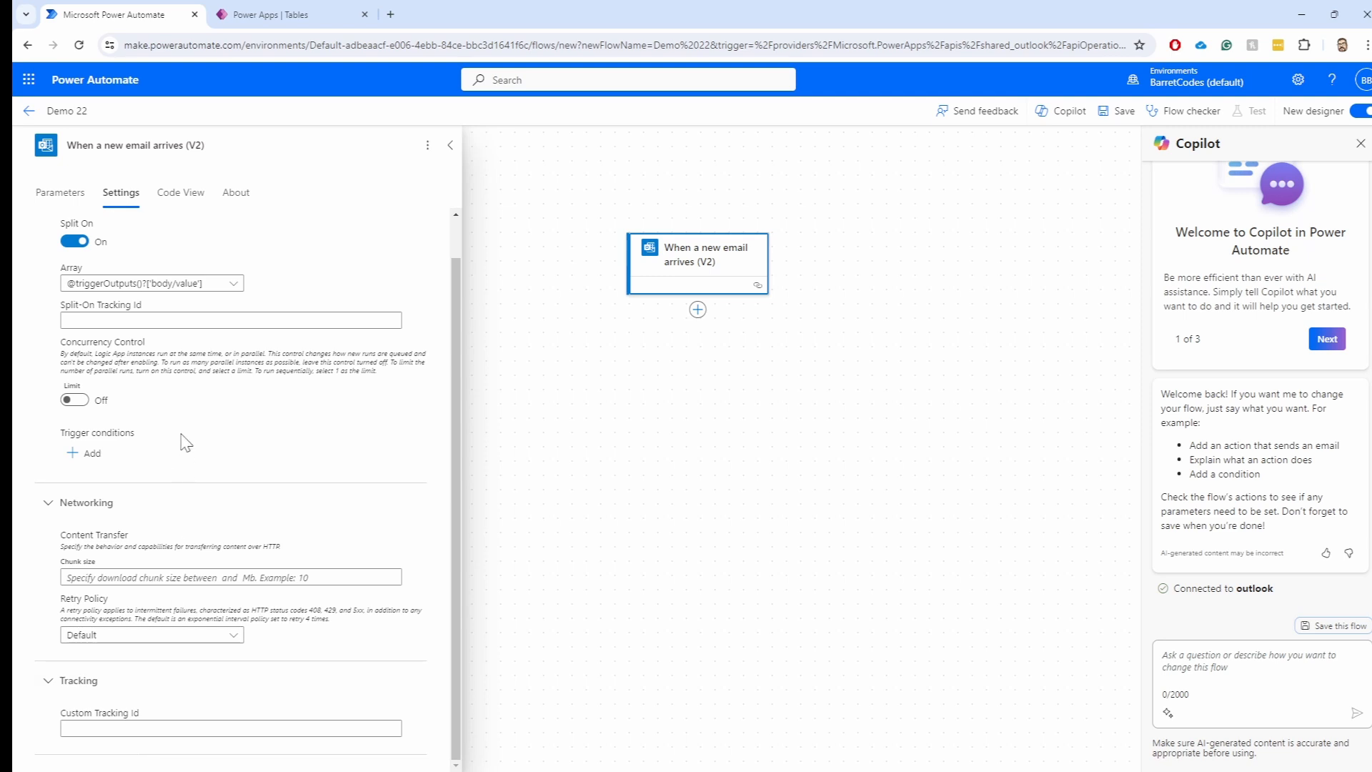
scroll(164, 311, up, 1)
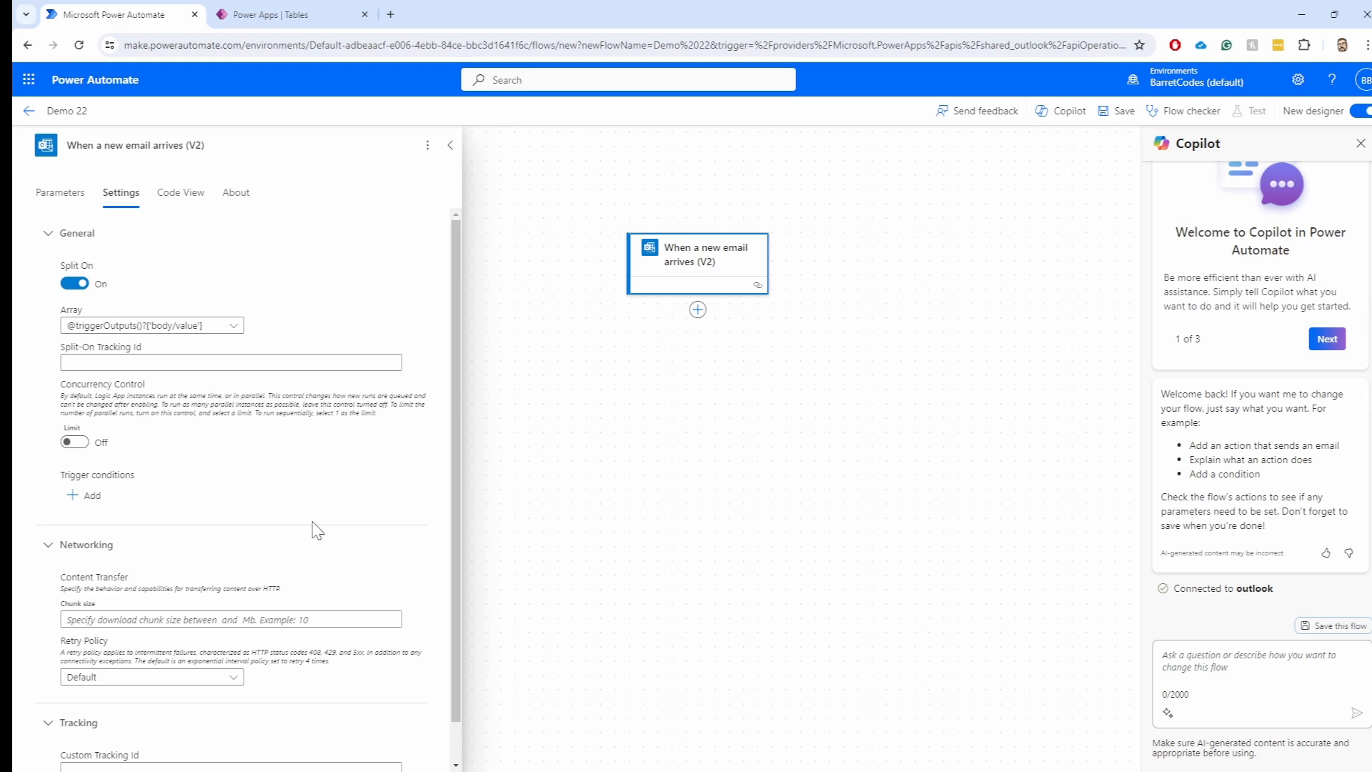
Open the trigger's Code View and select parts of the JSON, including the sender address
click(183, 203)
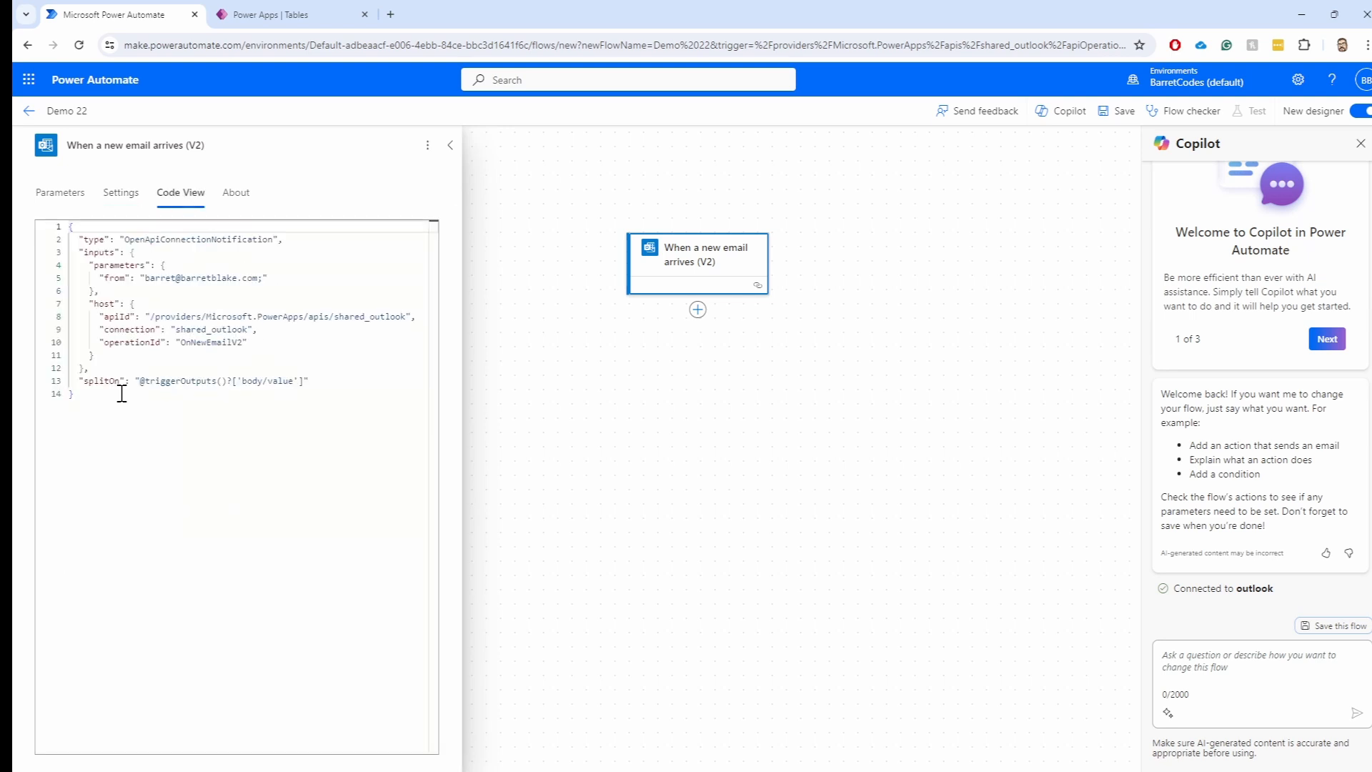
drag(122, 394, 57, 225)
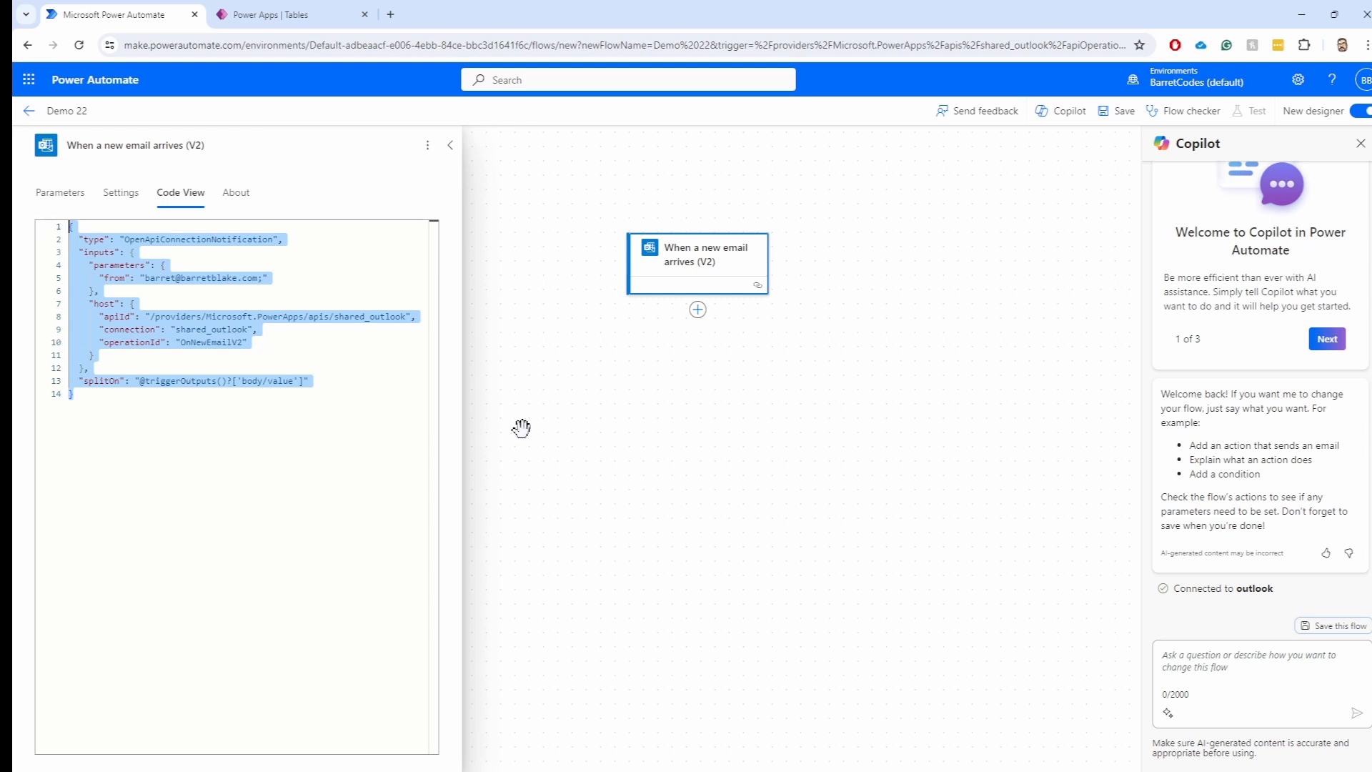
click(124, 405)
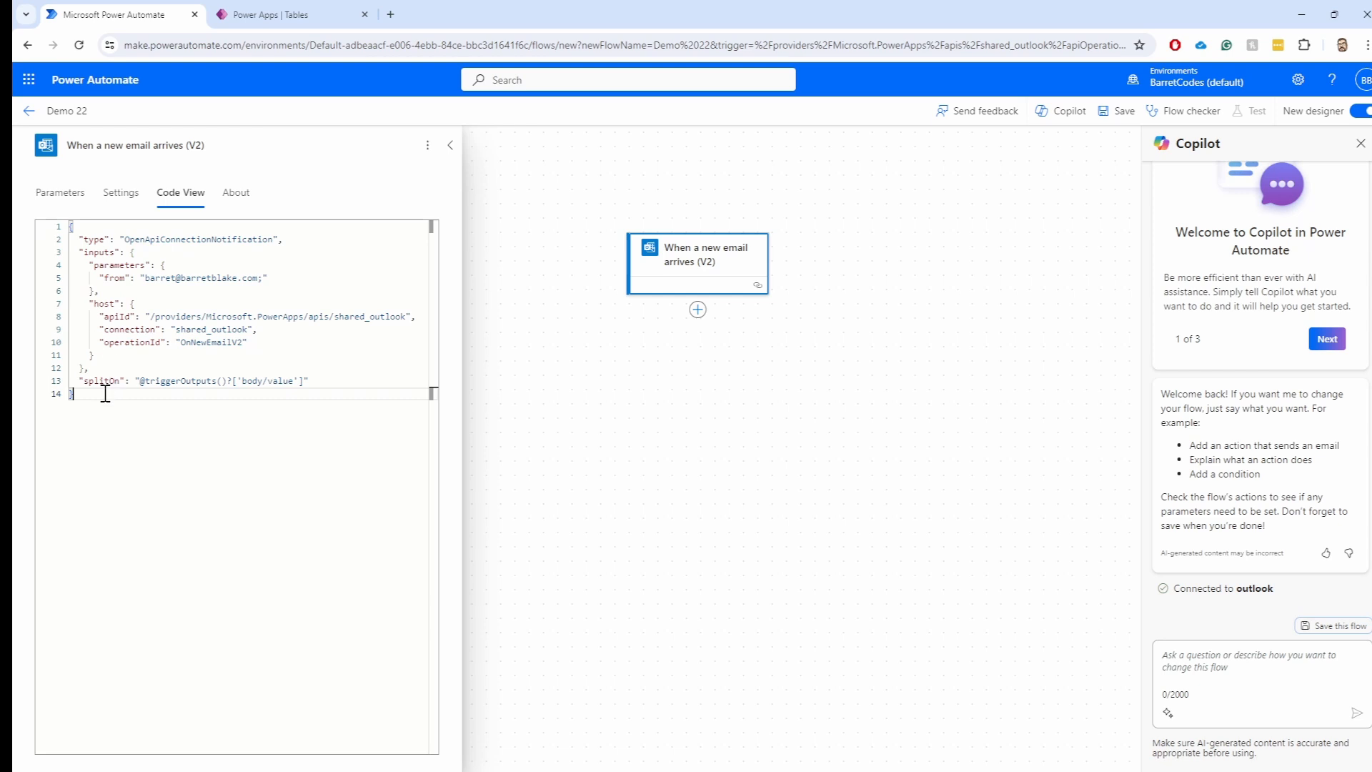
drag(105, 393, 58, 216)
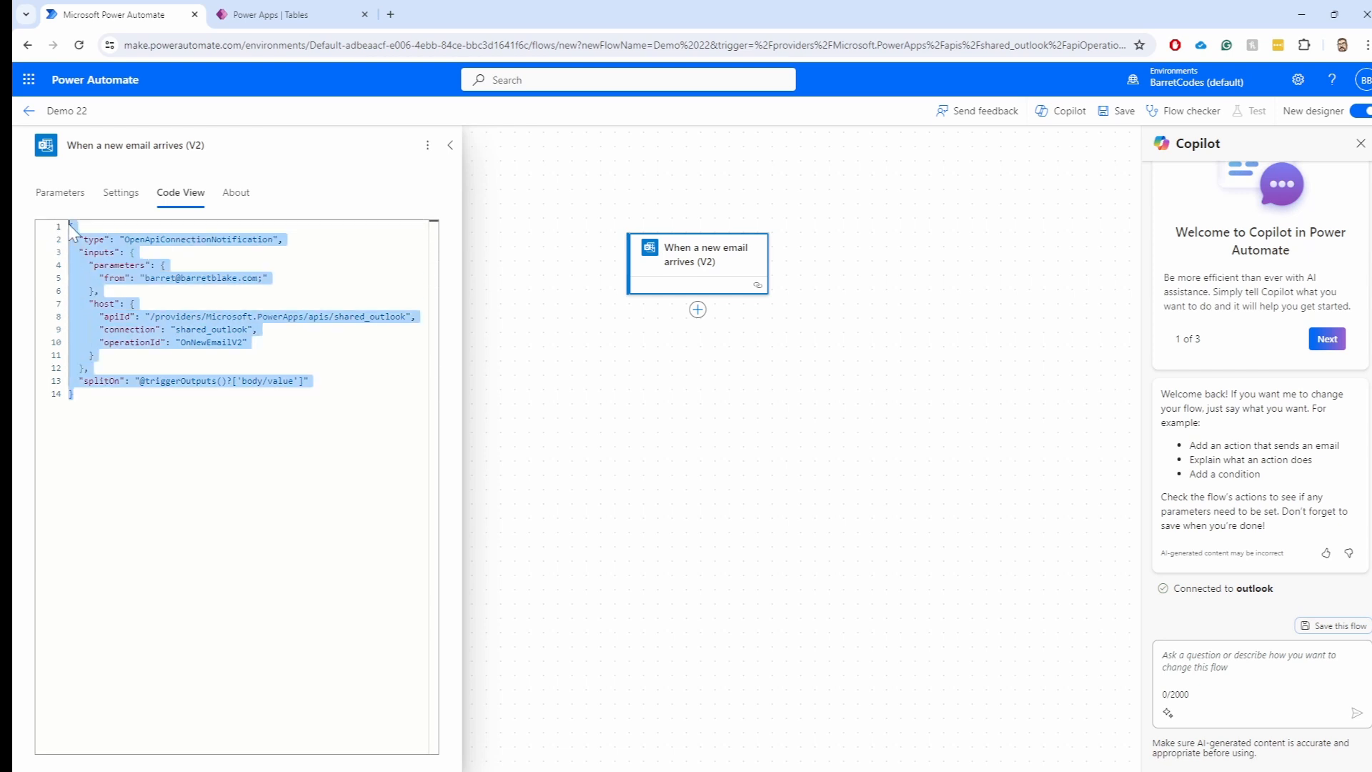
click(324, 442)
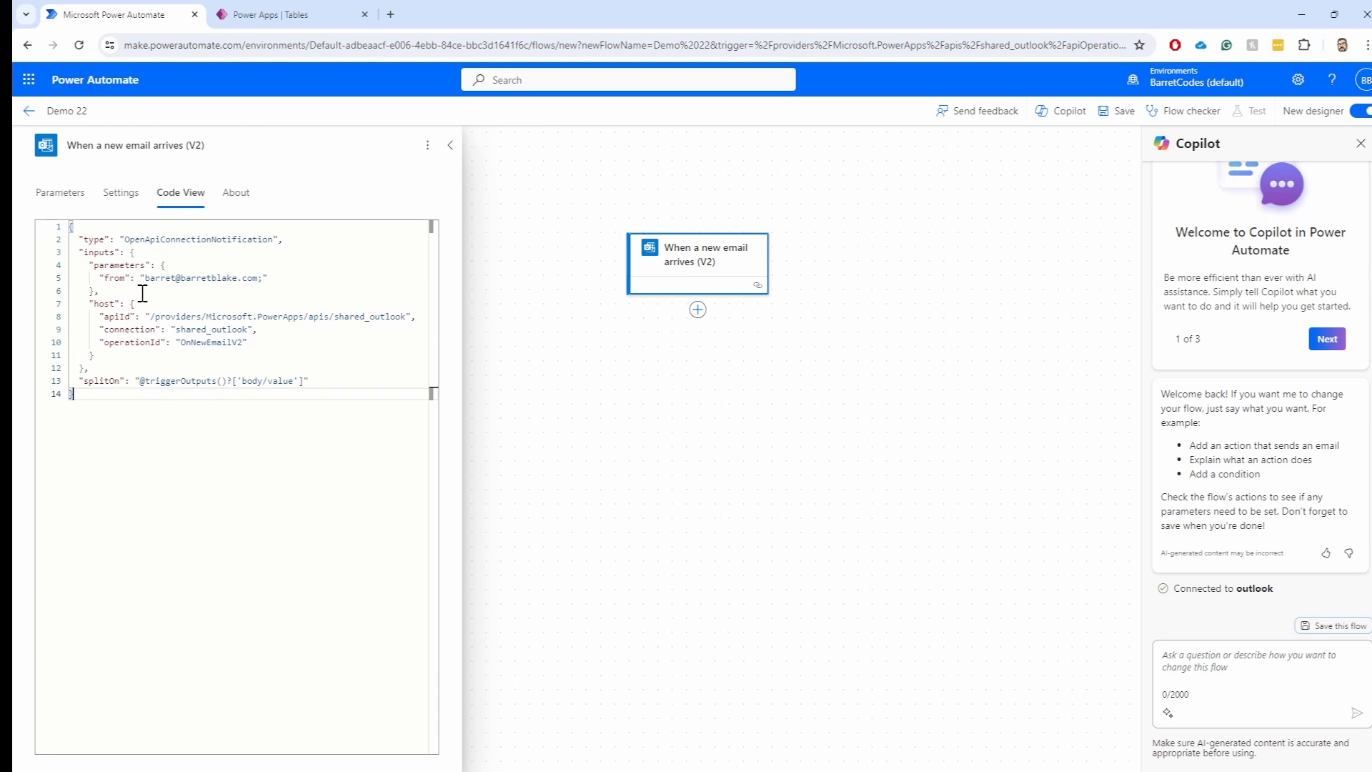
double_click(186, 283)
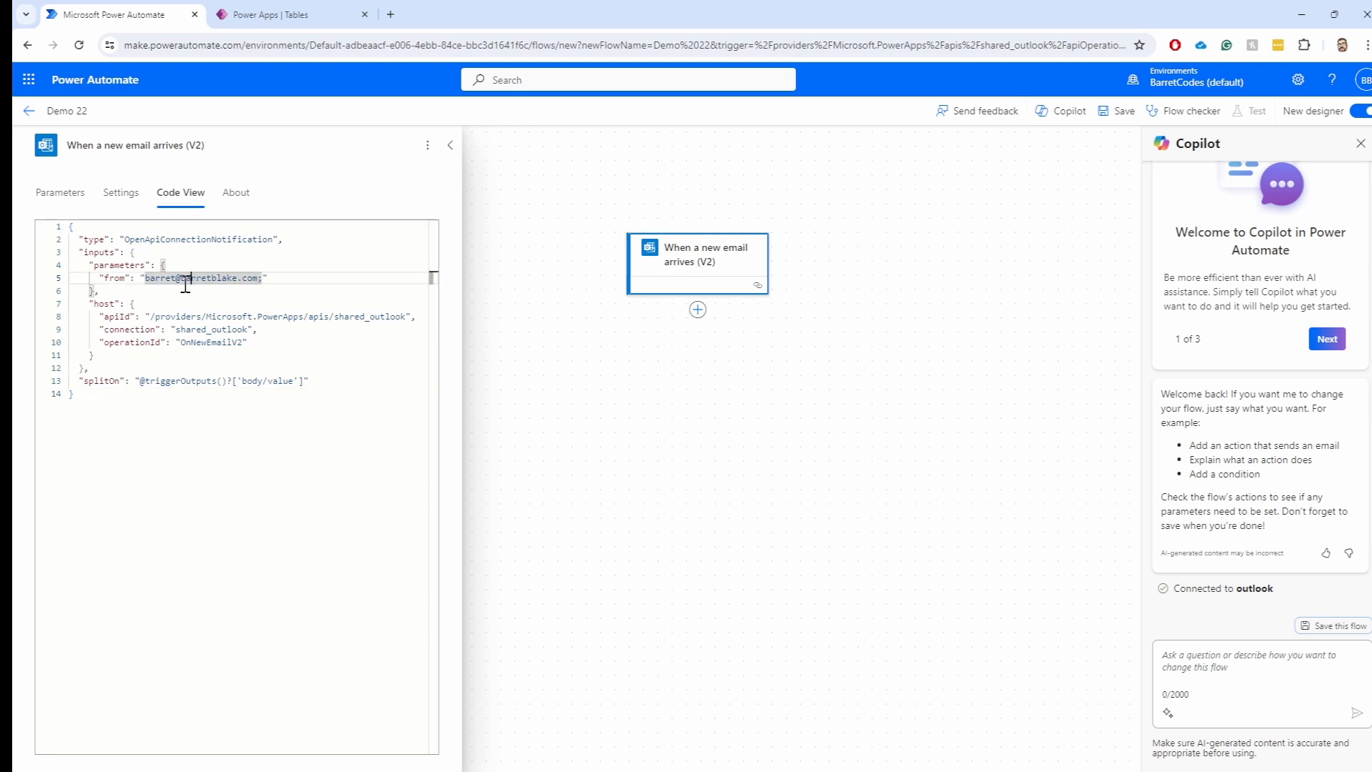
double_click(167, 278)
double_click(165, 278)
click(171, 411)
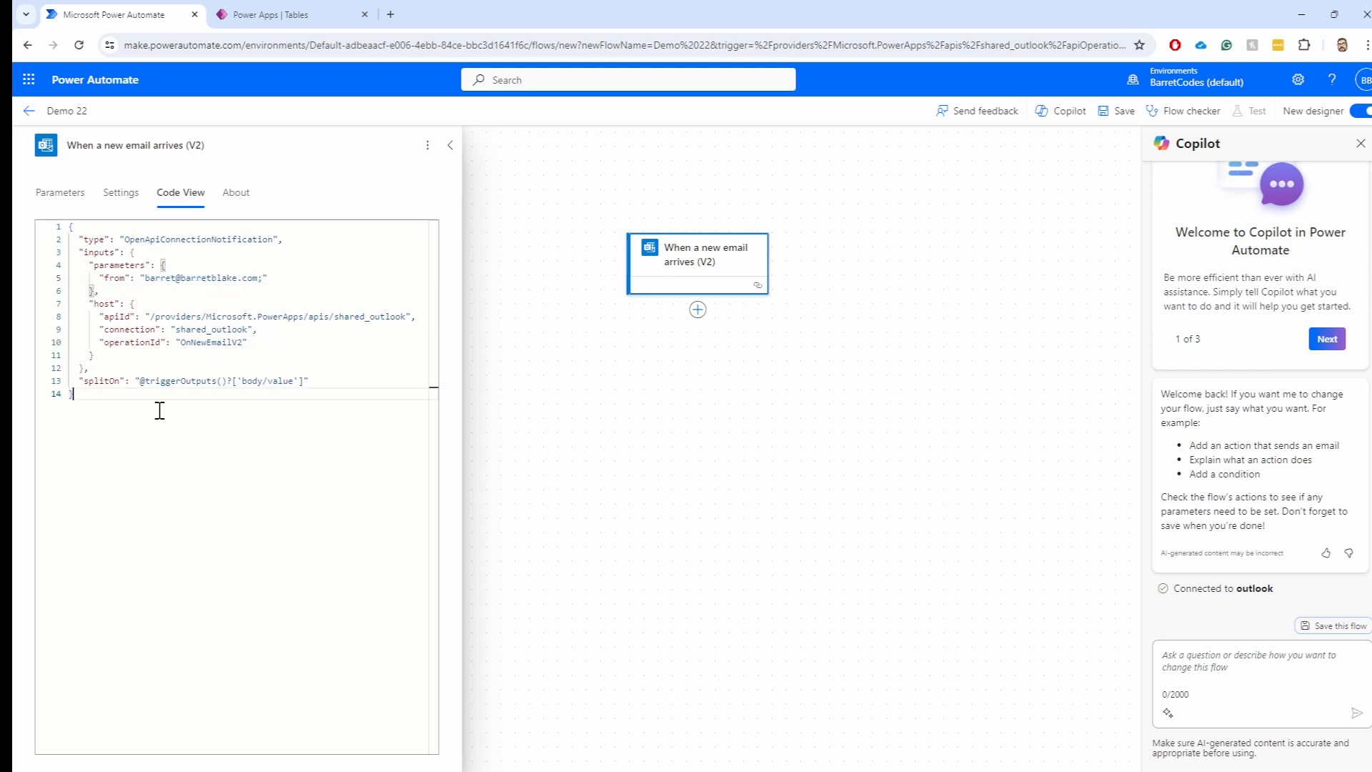
Check the About tab, then return to the code and try editing the address
click(239, 205)
click(184, 200)
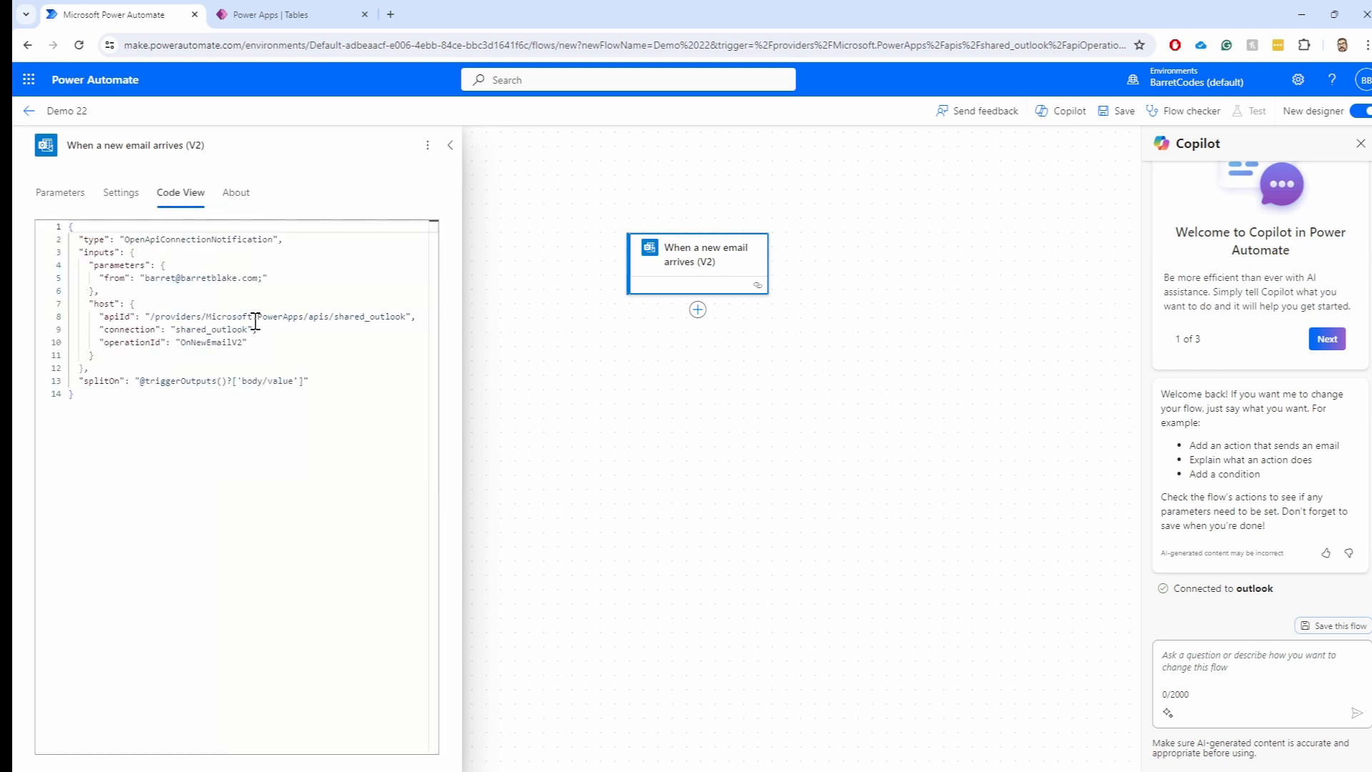
double_click(193, 277)
key(BackSpace)
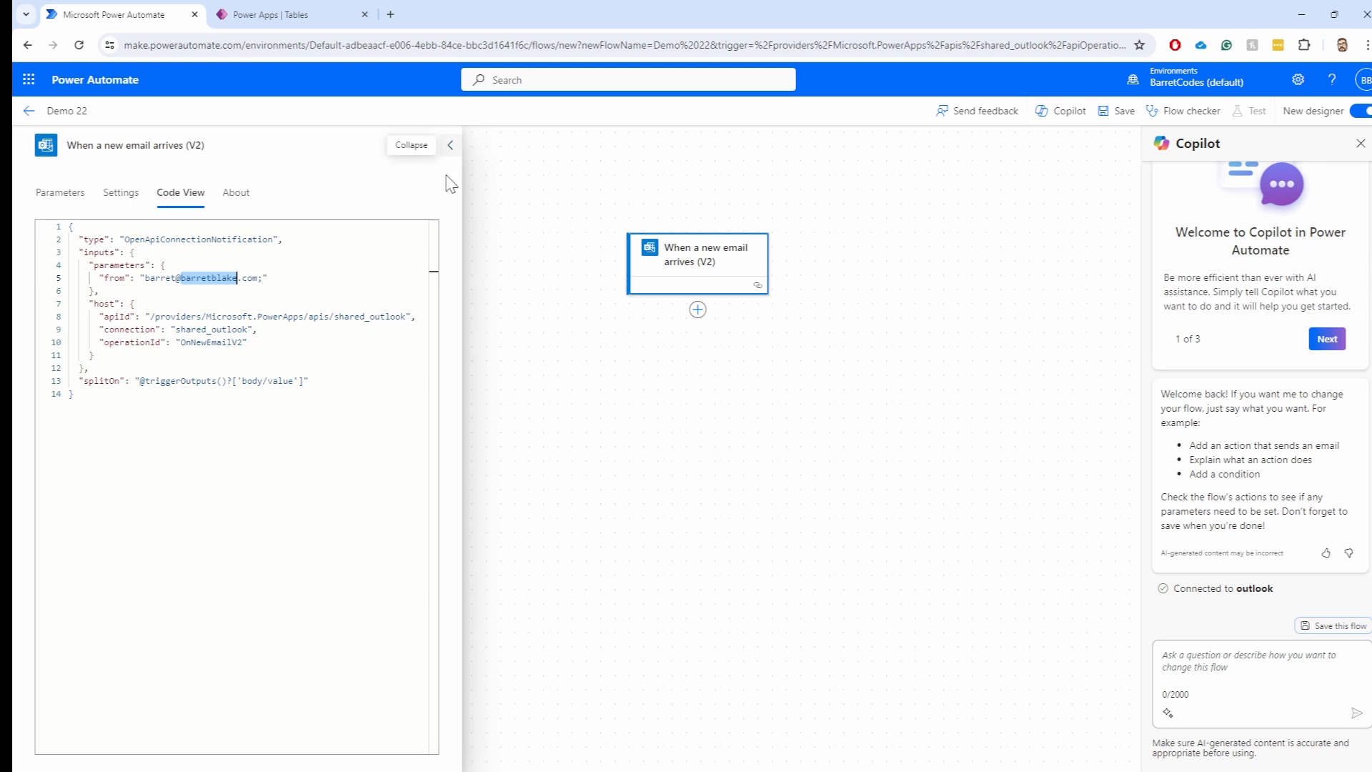
drag(731, 368, 733, 366)
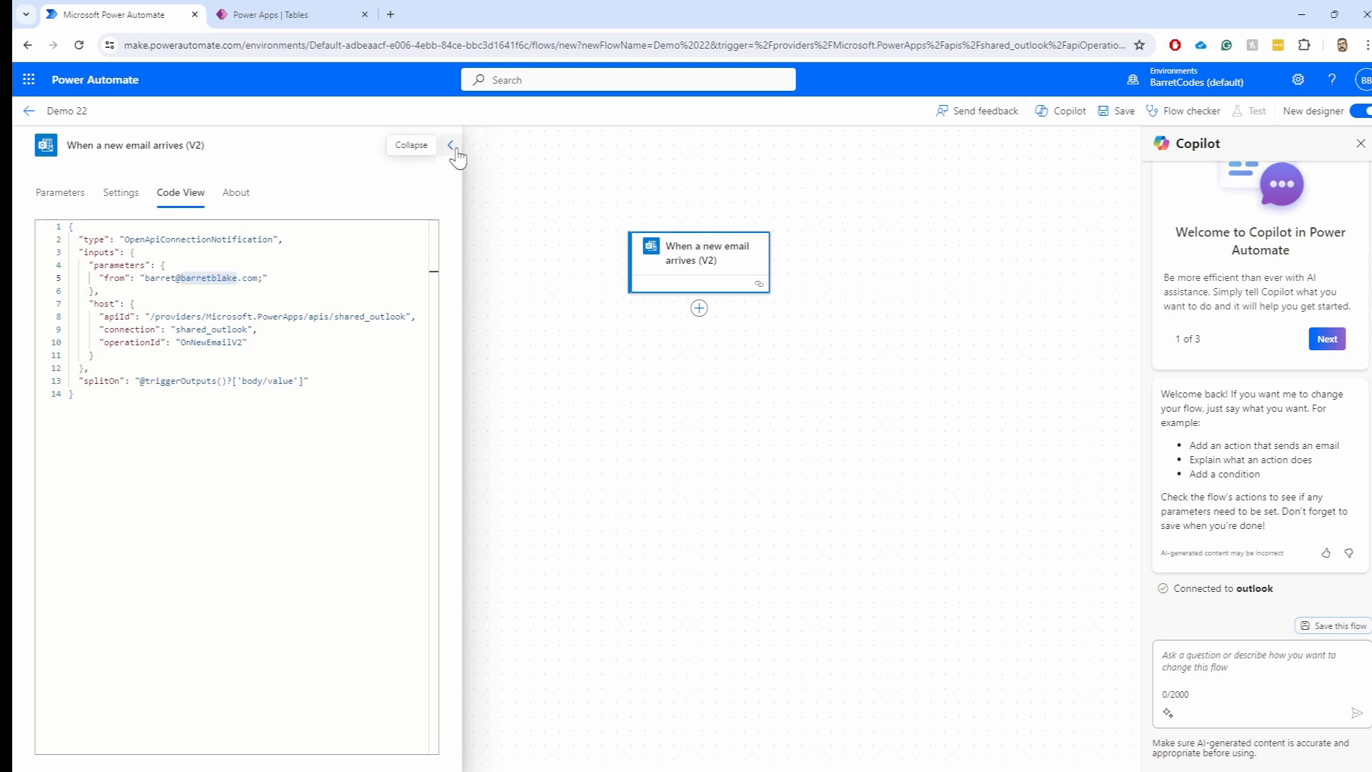
Add an action after the trigger, allowing clipboard access, and browse Microsoft Teams actions
click(60, 193)
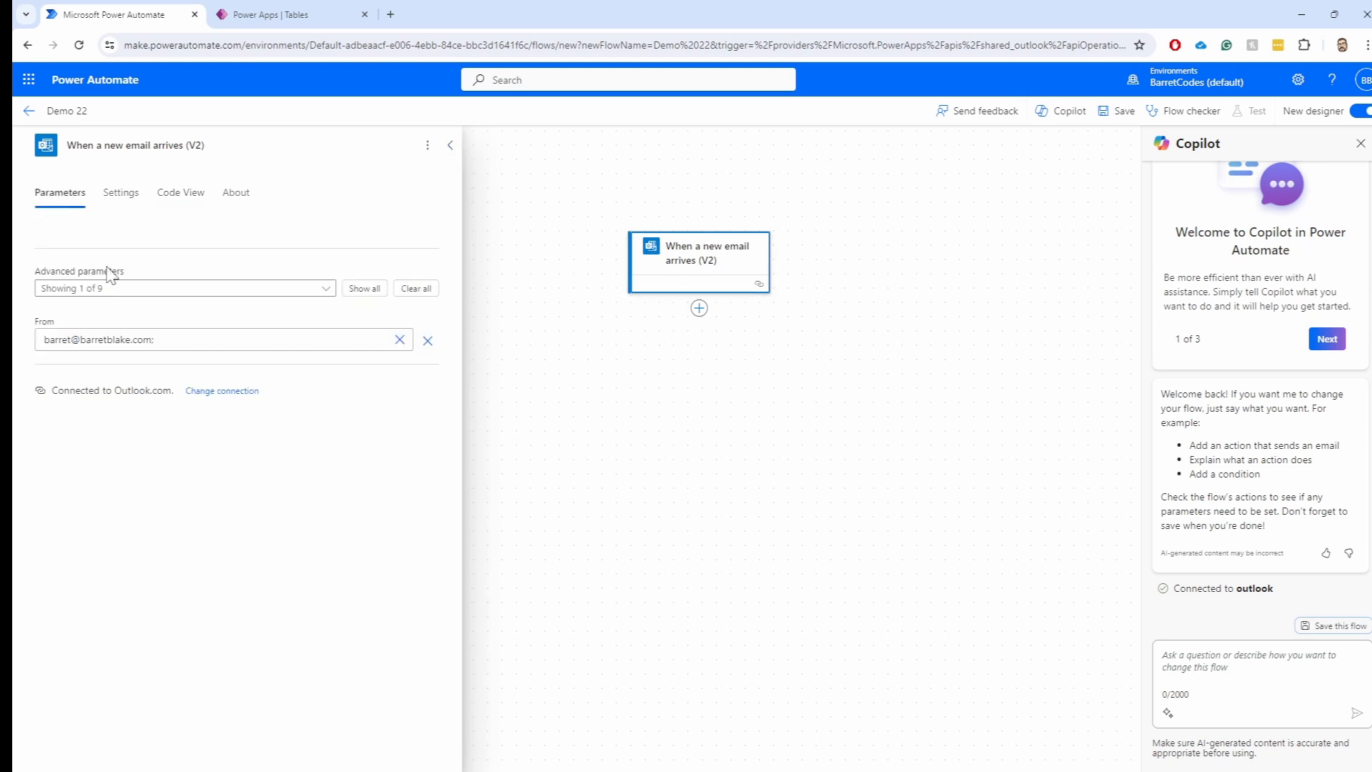
click(699, 308)
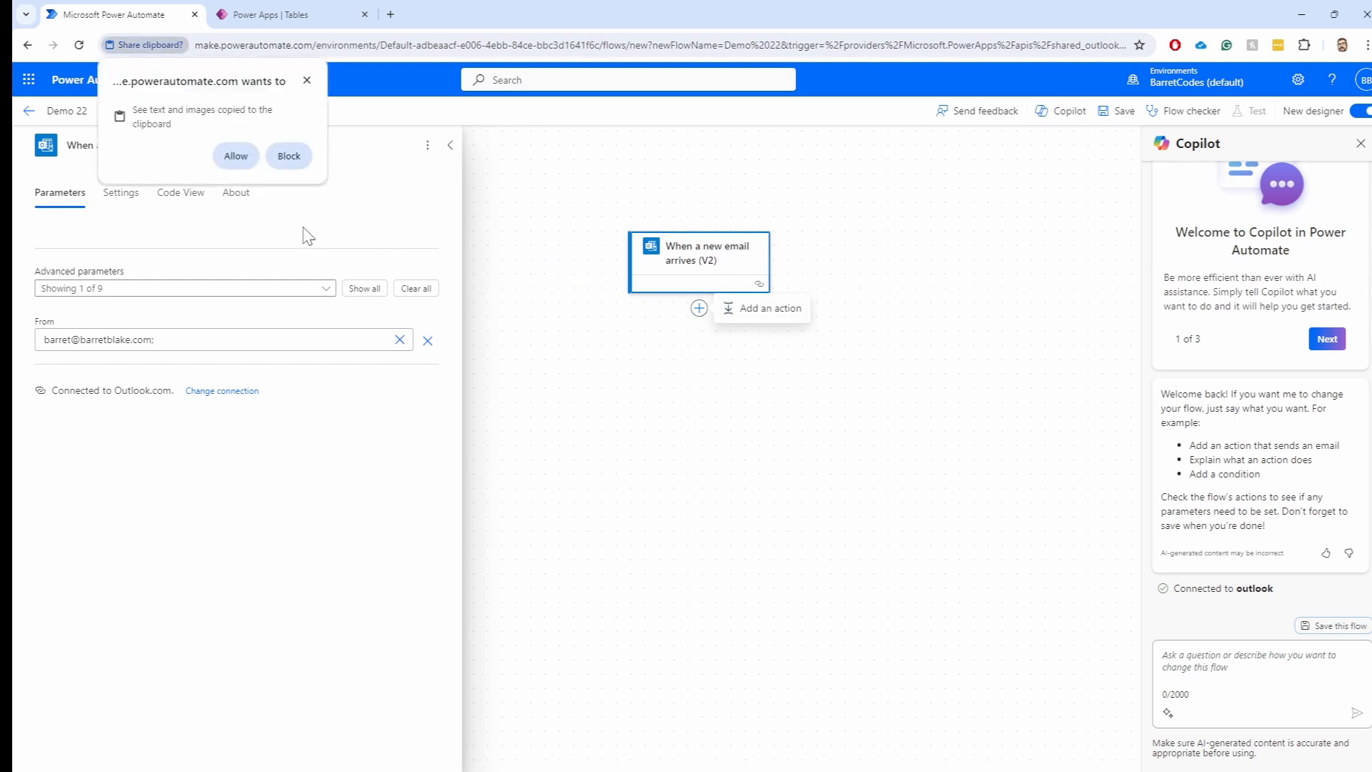
click(241, 157)
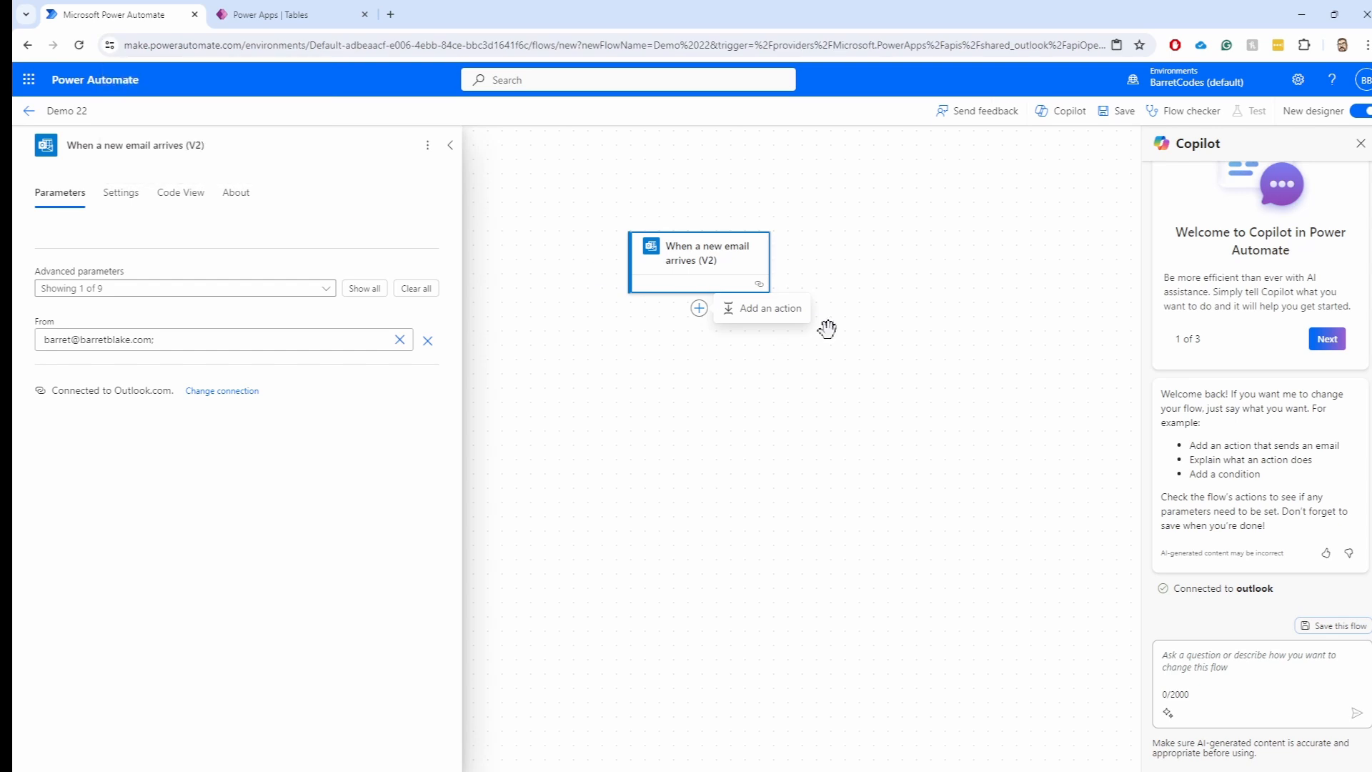
click(763, 314)
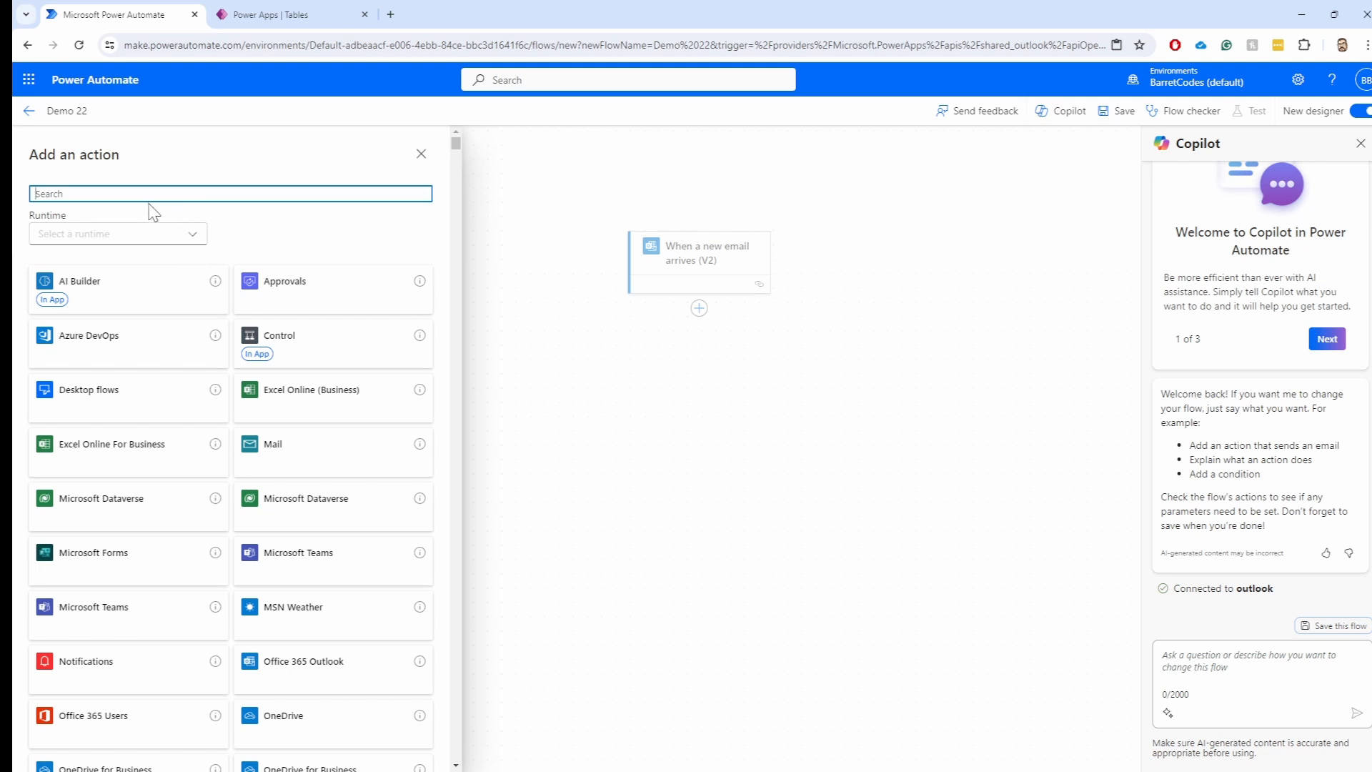
click(104, 627)
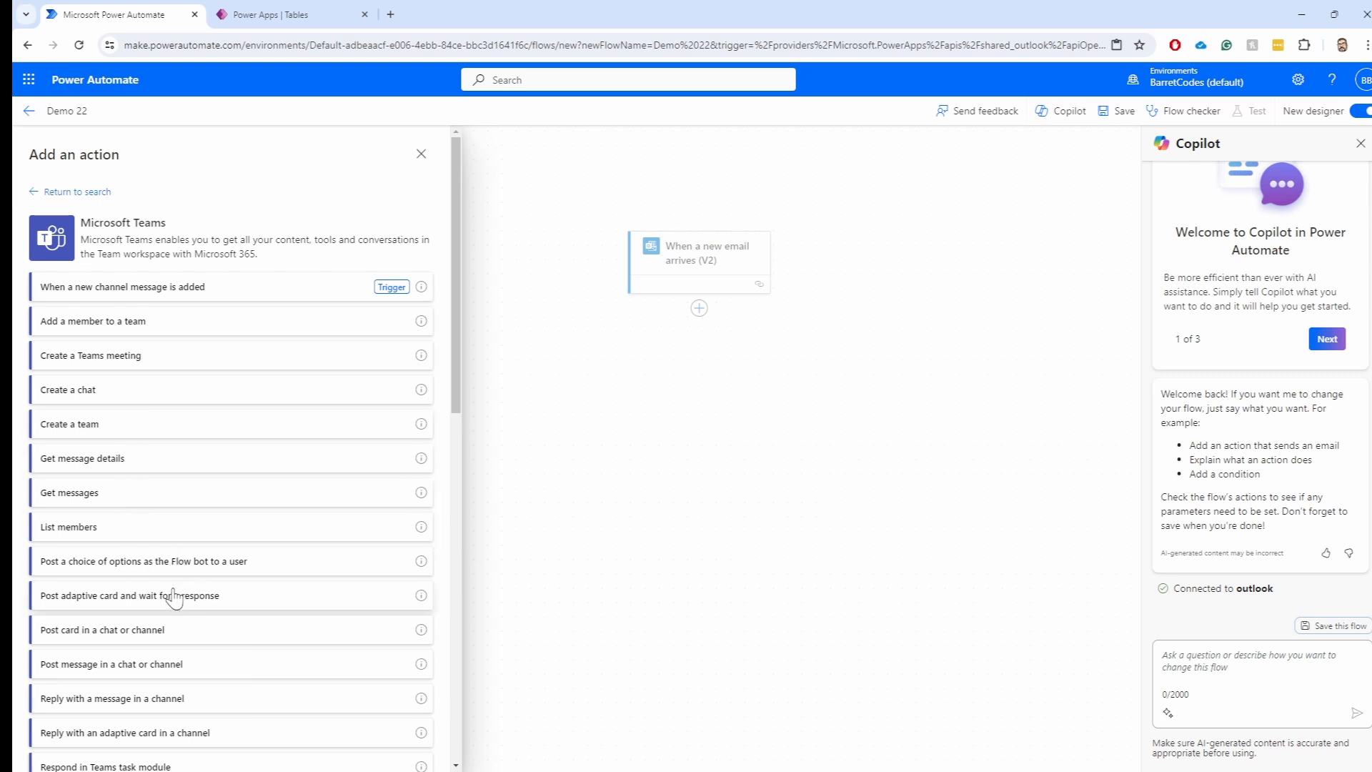
scroll(173, 599, down, 1)
Add 'Post message in a chat or channel' as Flow bot to Demo Time's General channel
click(118, 600)
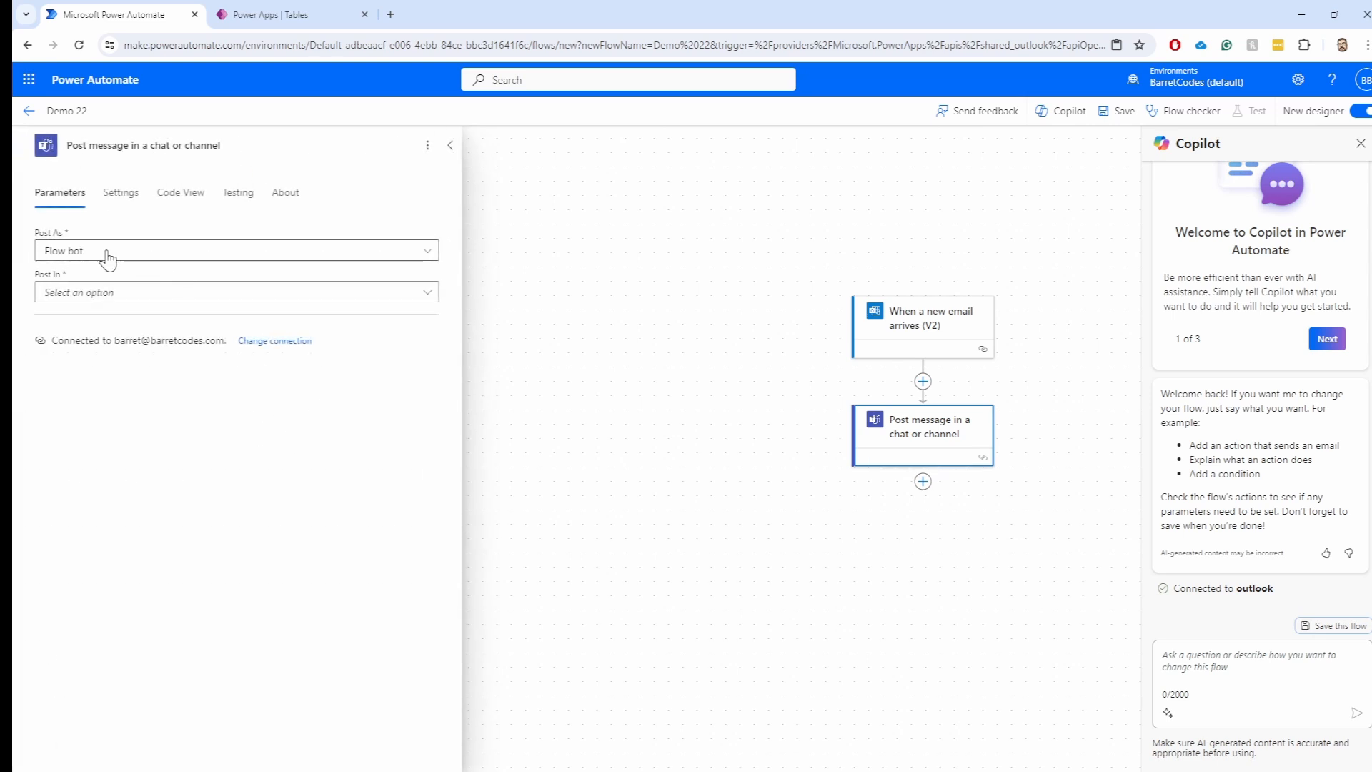
click(106, 257)
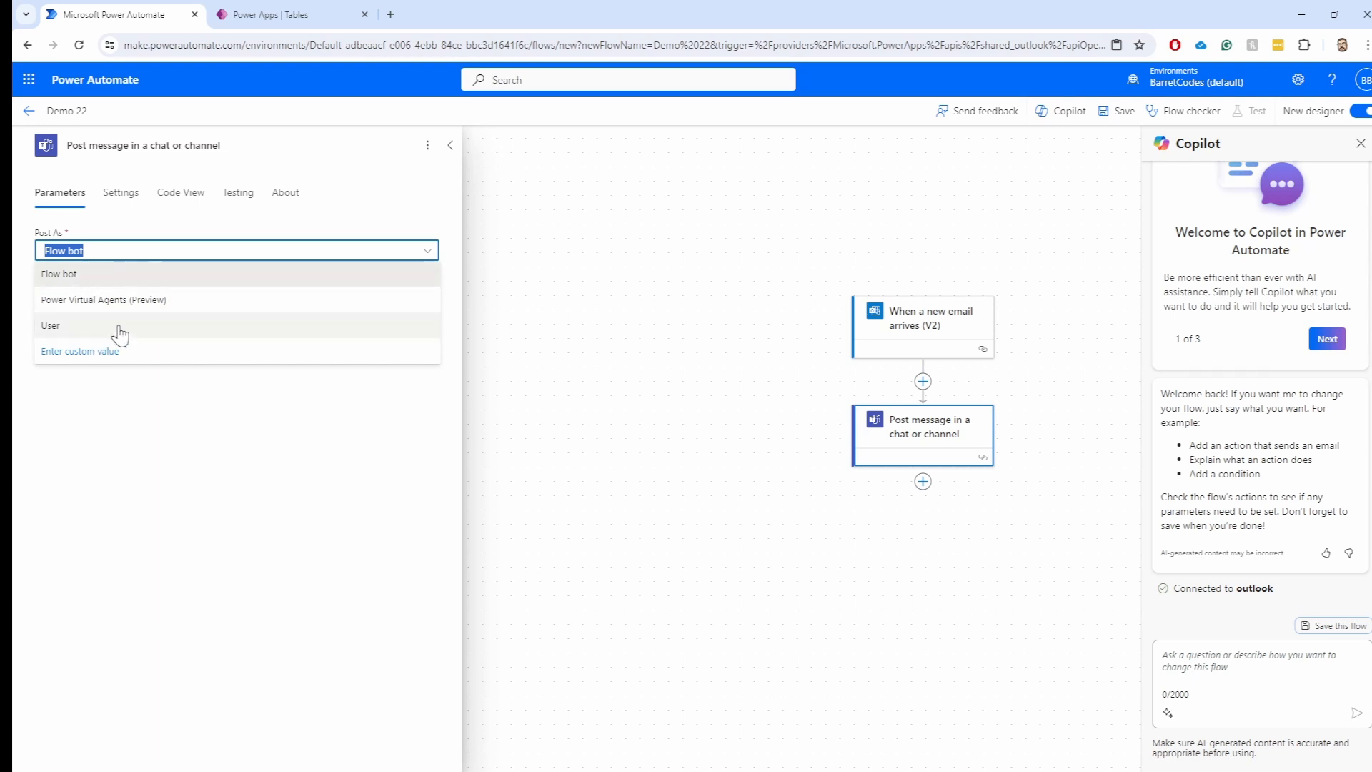
click(129, 258)
click(108, 296)
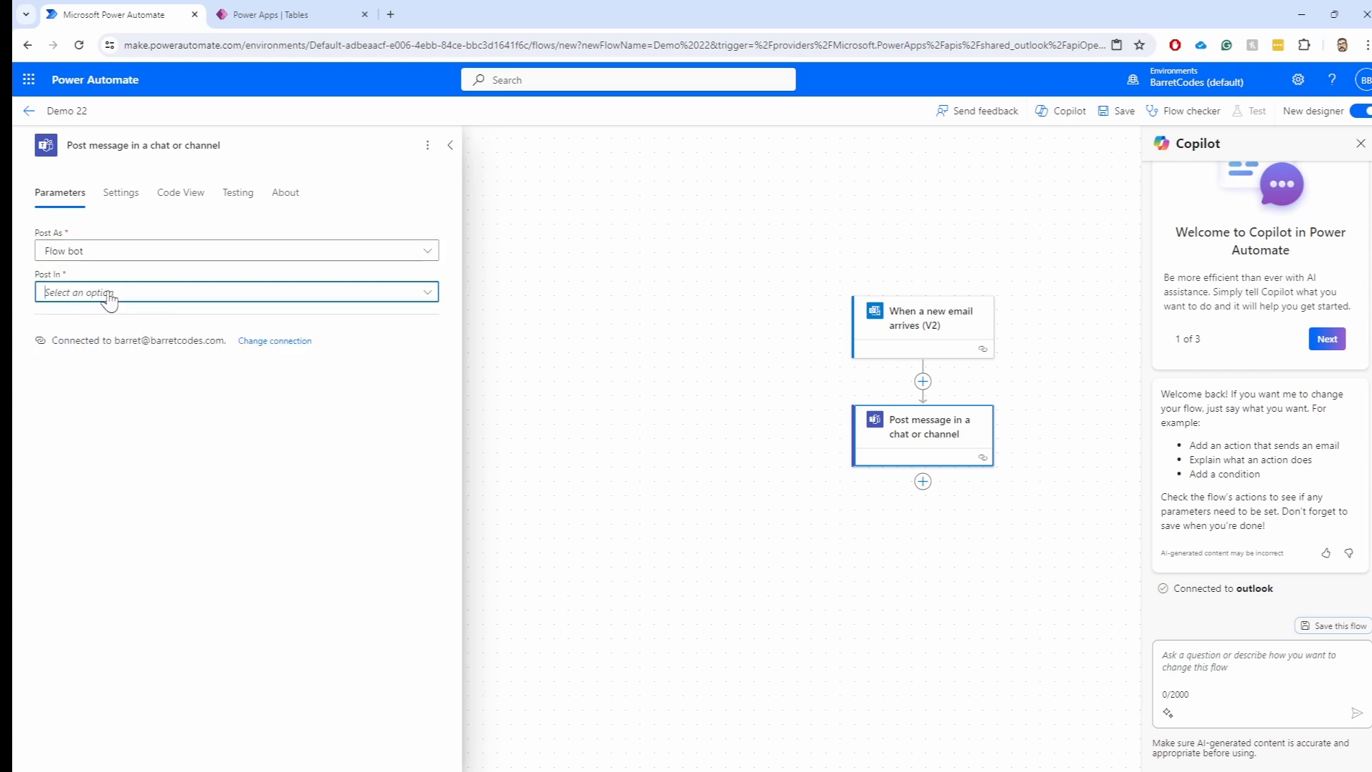
click(111, 313)
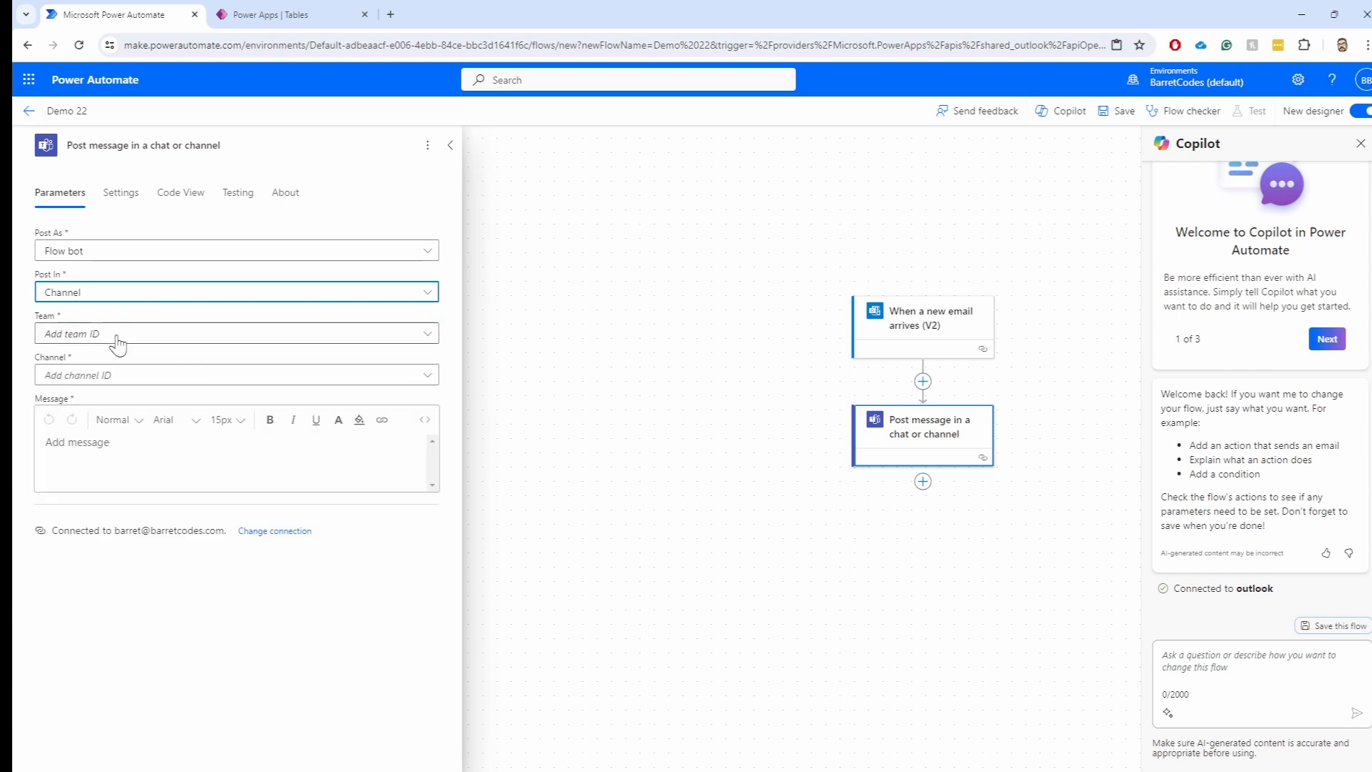
click(93, 336)
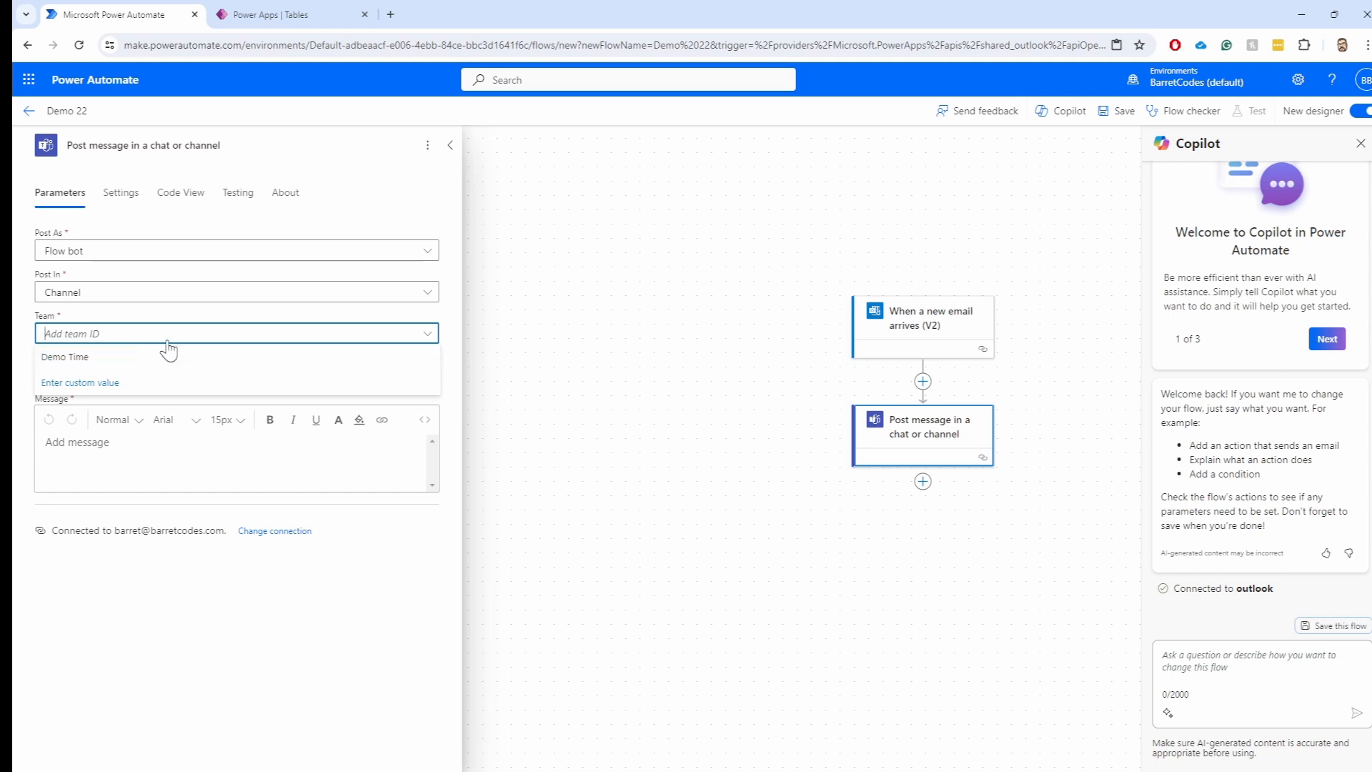
click(73, 356)
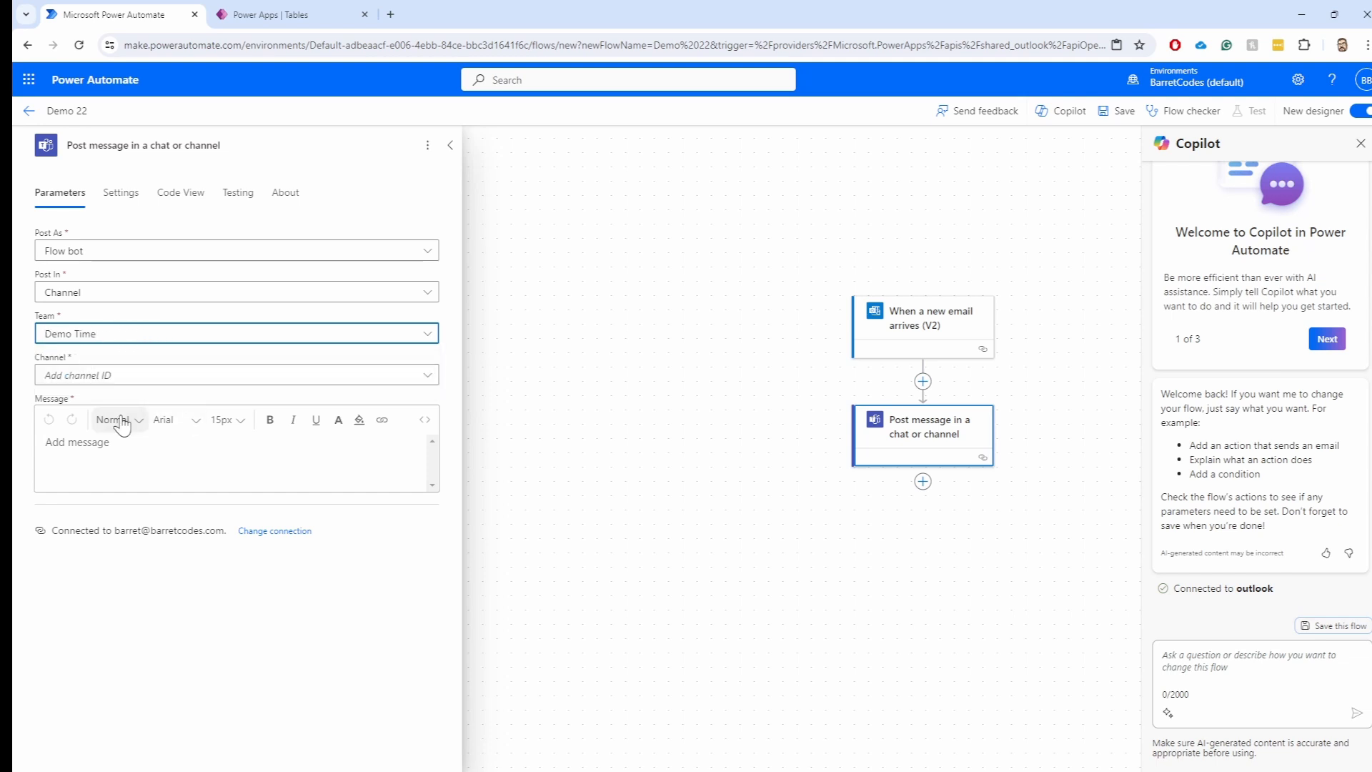
click(101, 383)
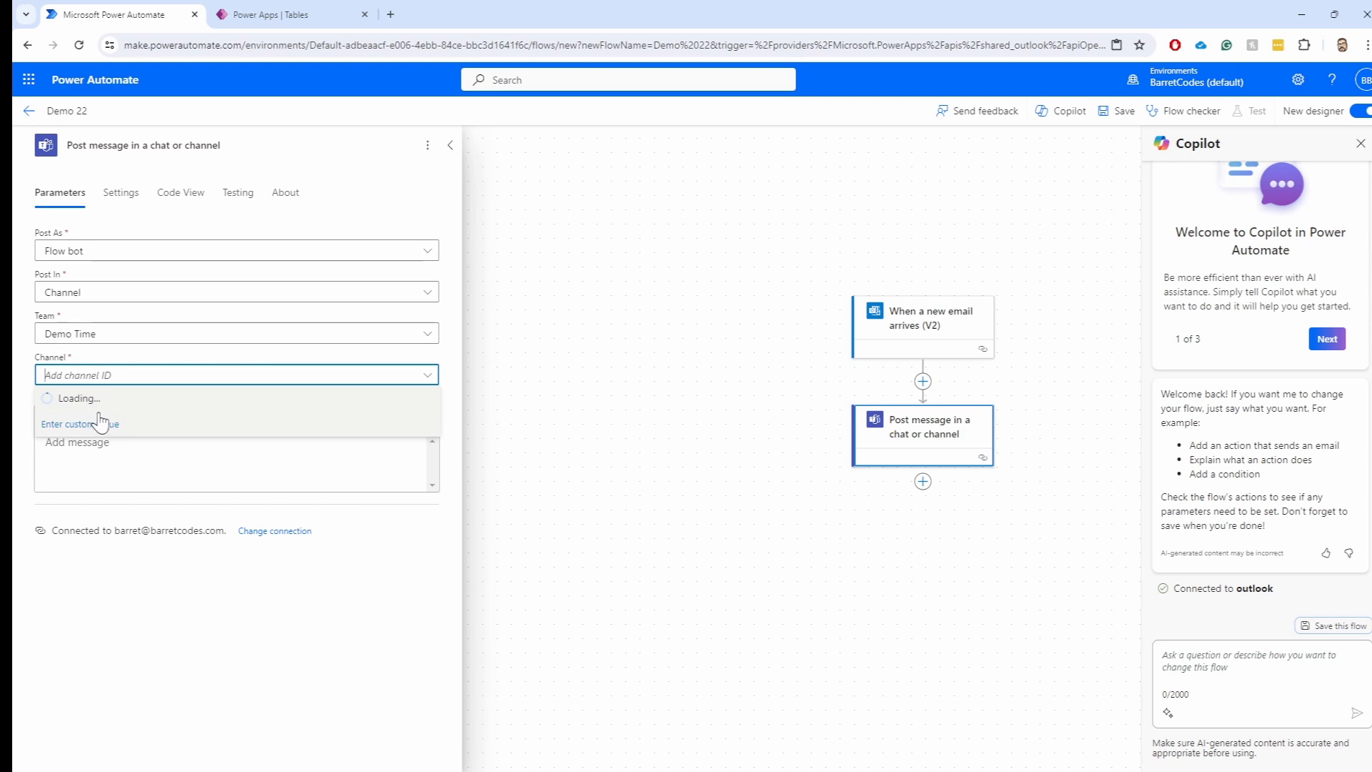
click(70, 398)
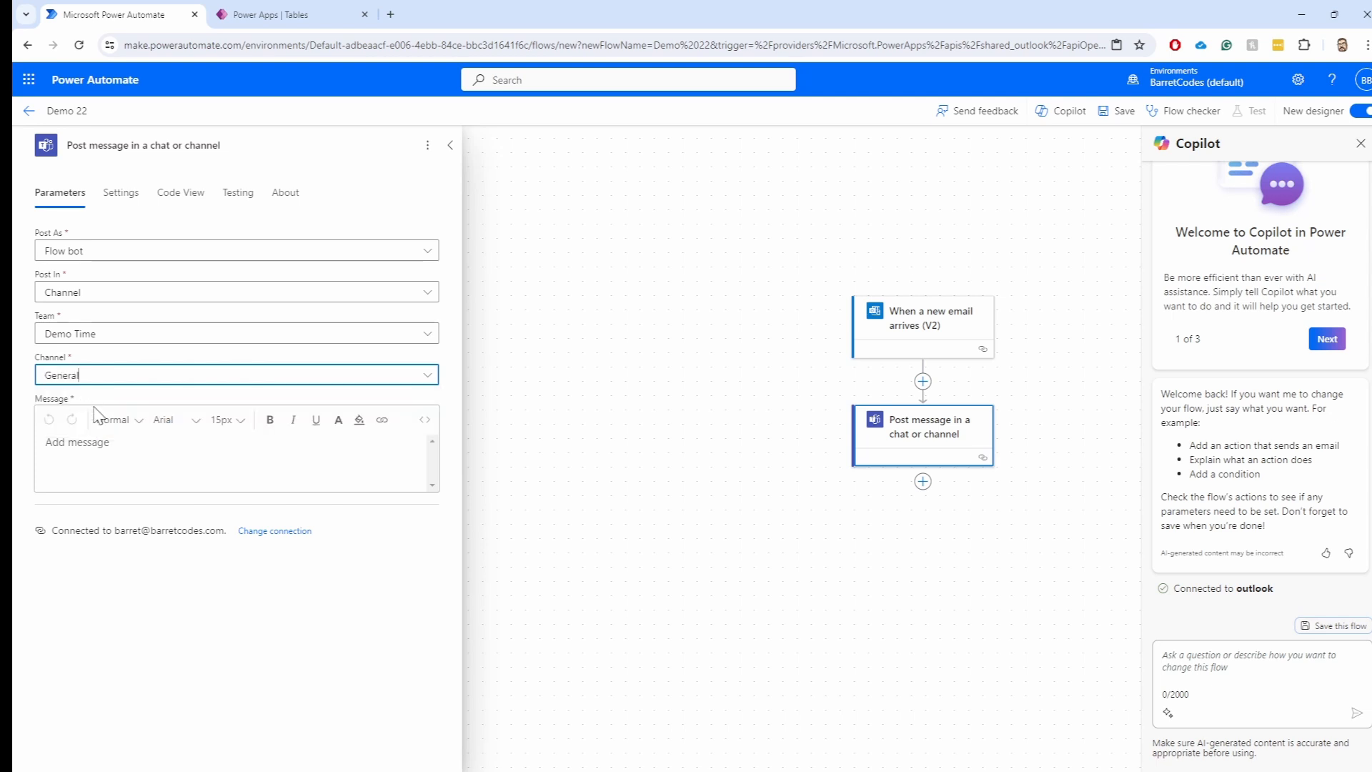
click(127, 455)
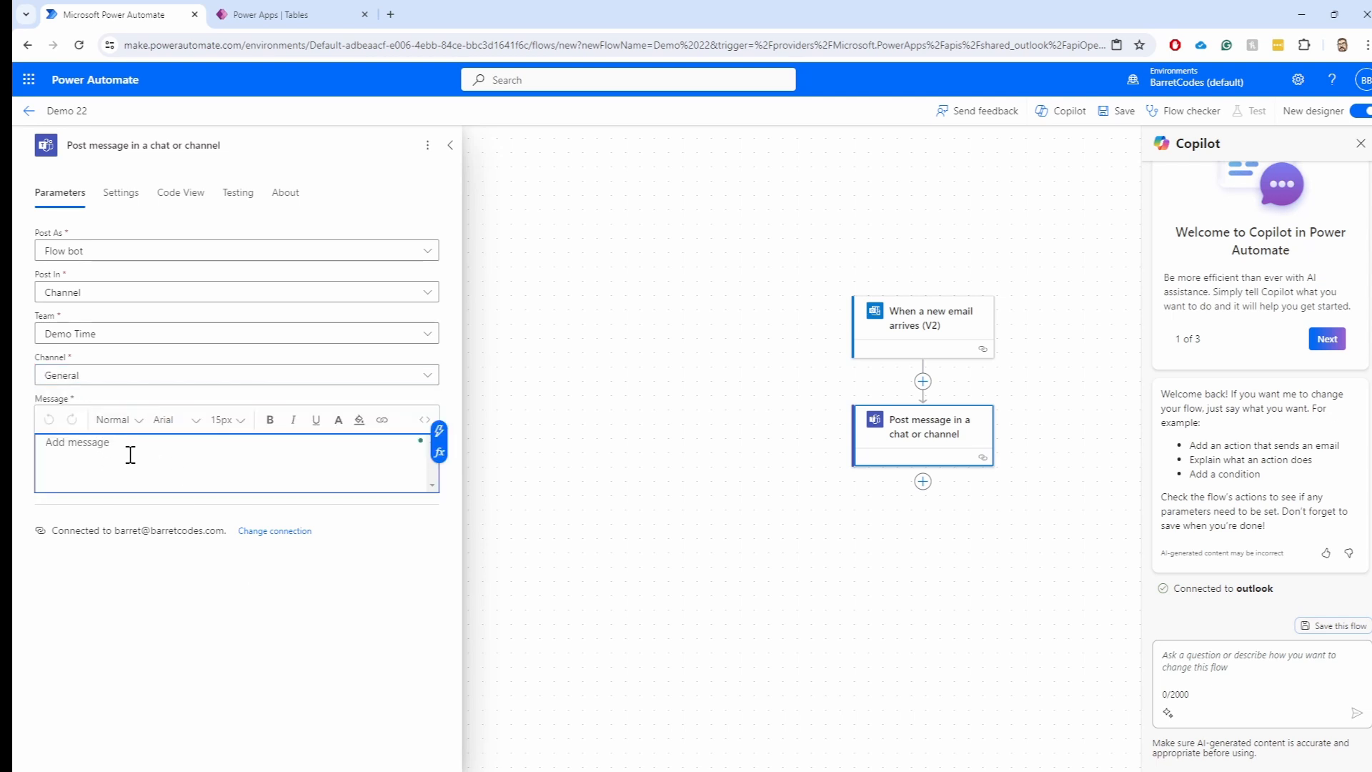
Make the Teams message 'An email has arrived from:' followed by the trigger's From value
text(An email has arrived from:)
click(440, 433)
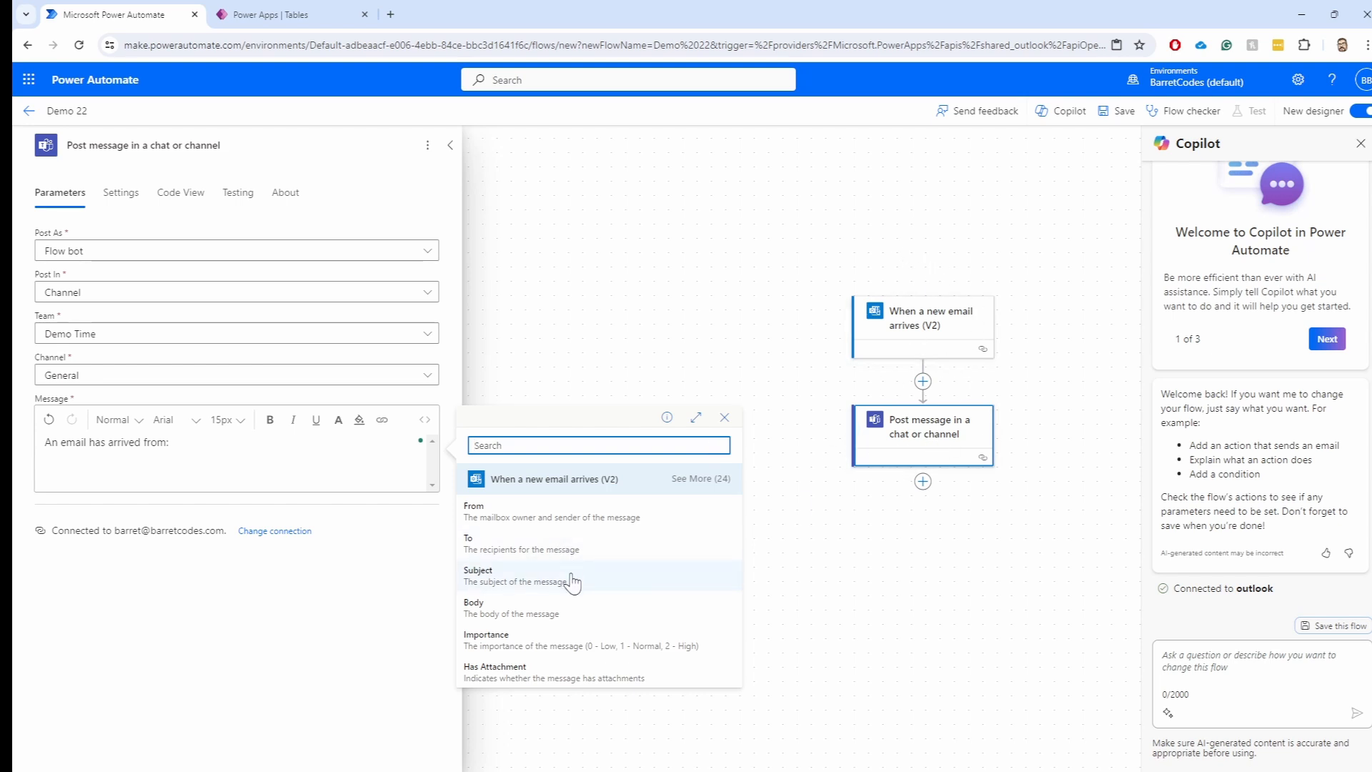
click(506, 508)
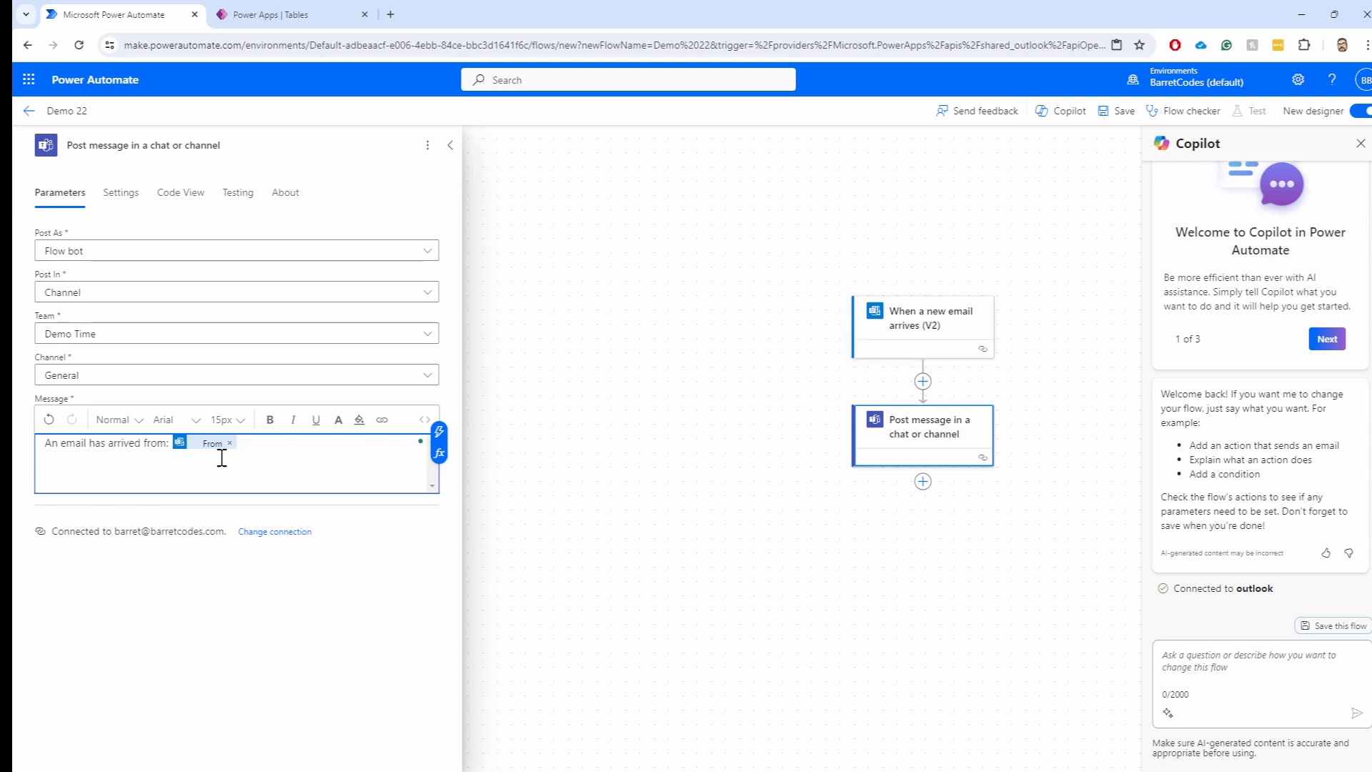
Collapse the action settings, centre the flow cards on the canvas, and save Demo 22
click(582, 545)
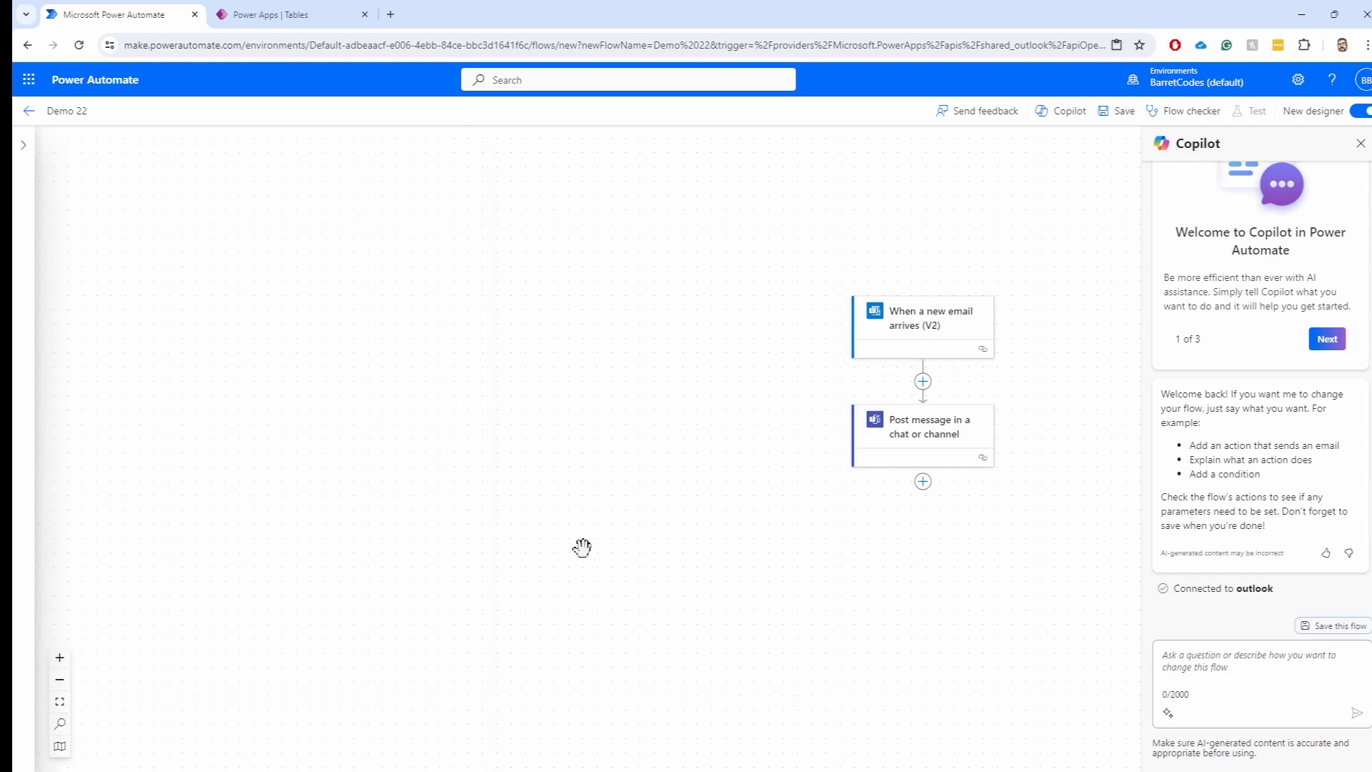
drag(836, 610, 685, 619)
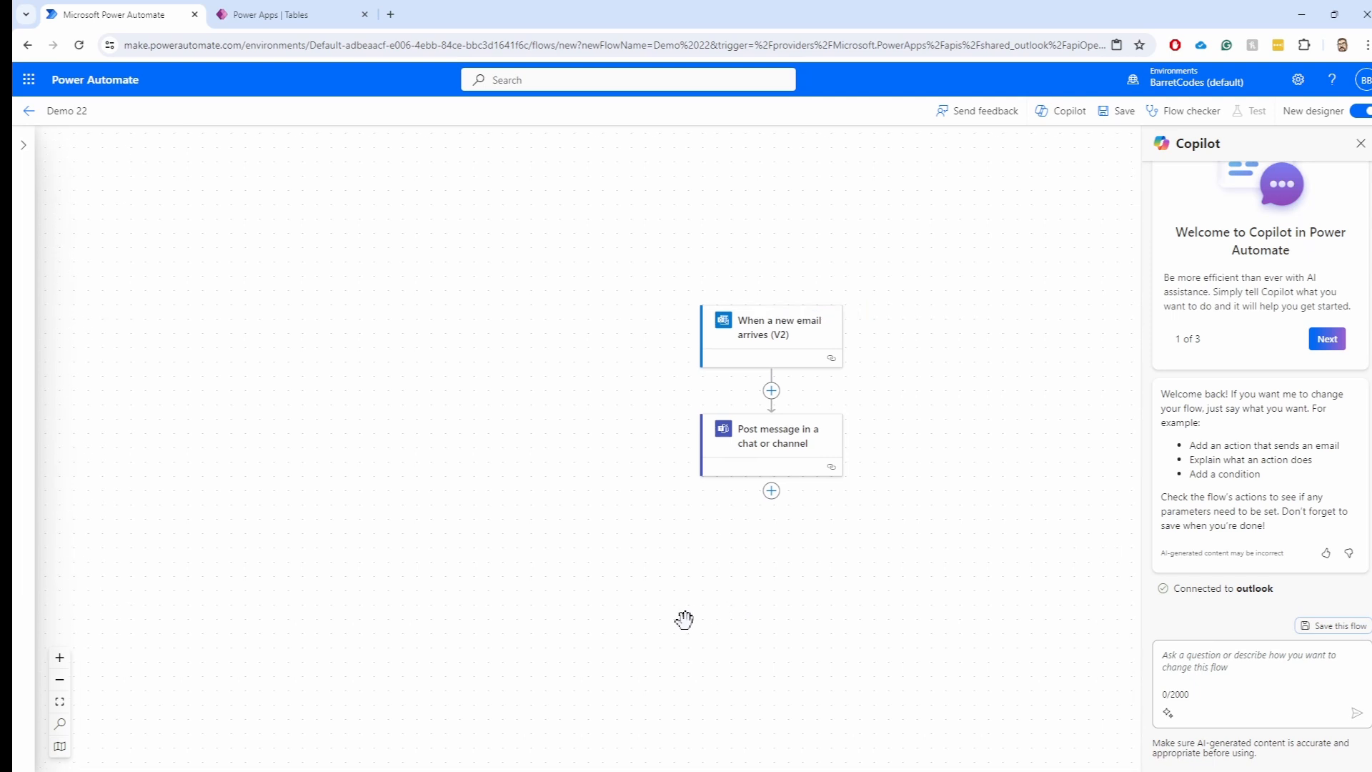
drag(713, 634, 701, 594)
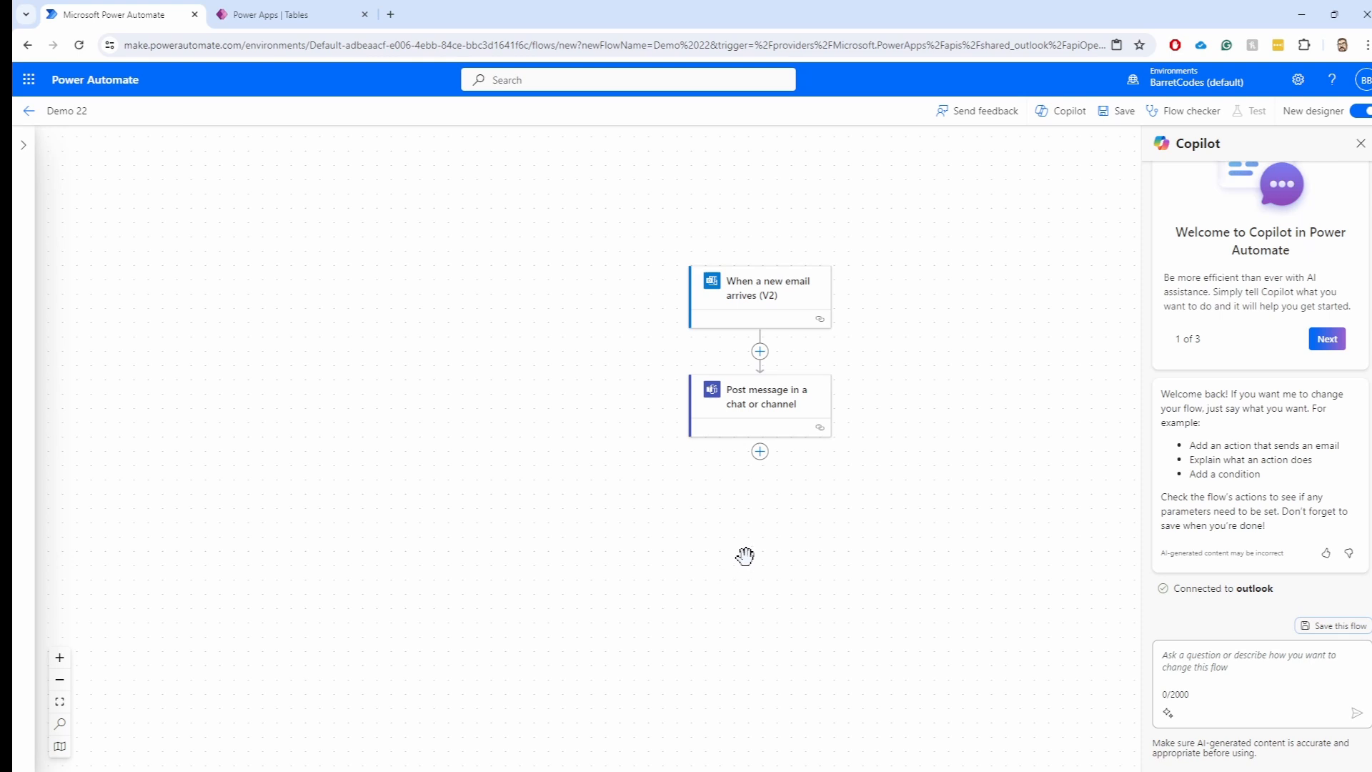
click(1119, 111)
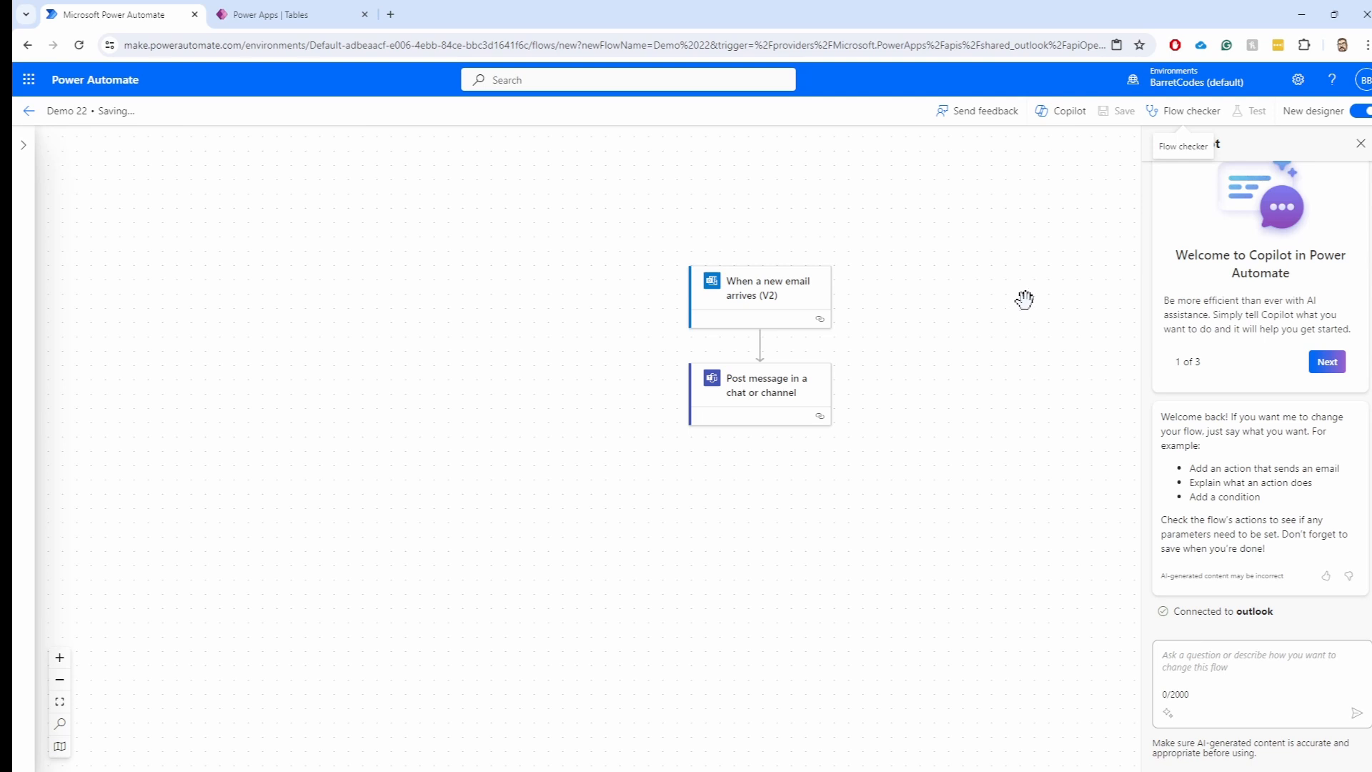
drag(1022, 300, 1021, 333)
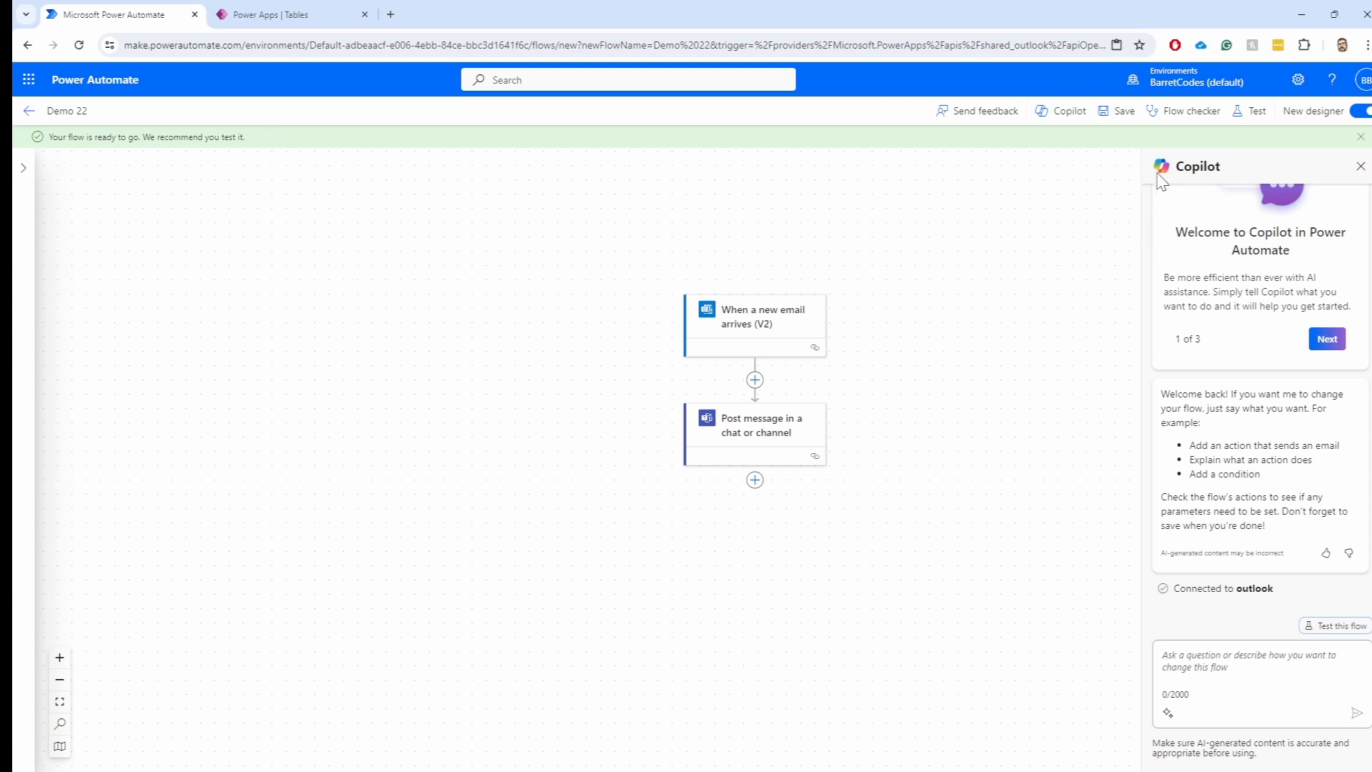
click(1194, 114)
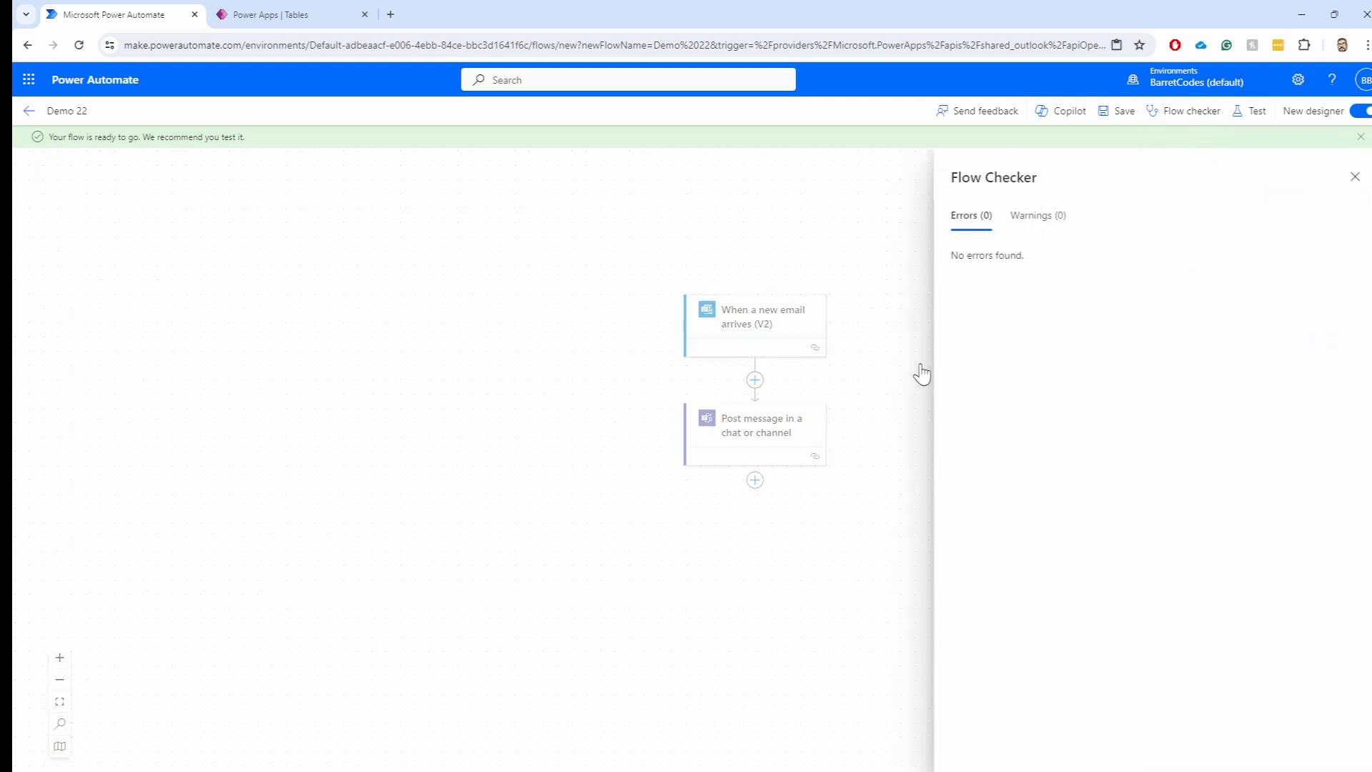
click(1355, 177)
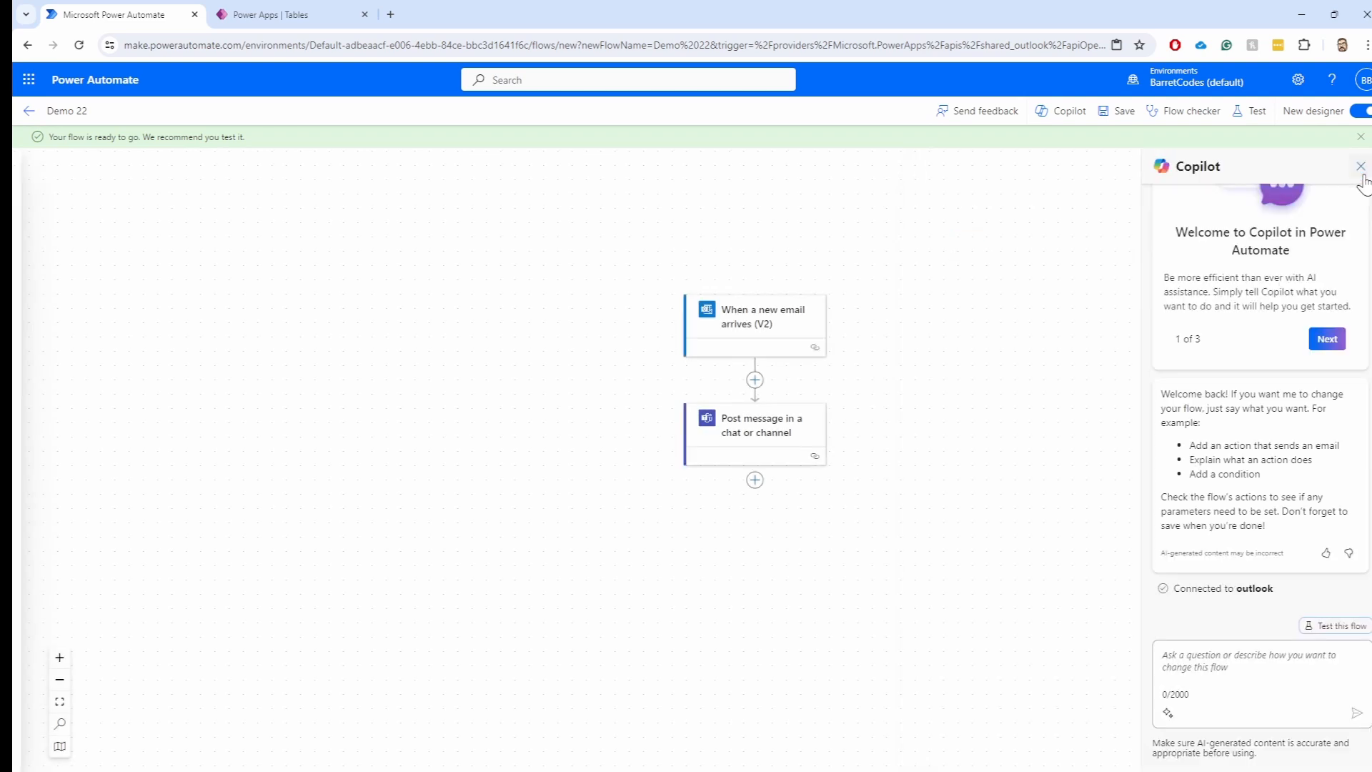
click(1254, 117)
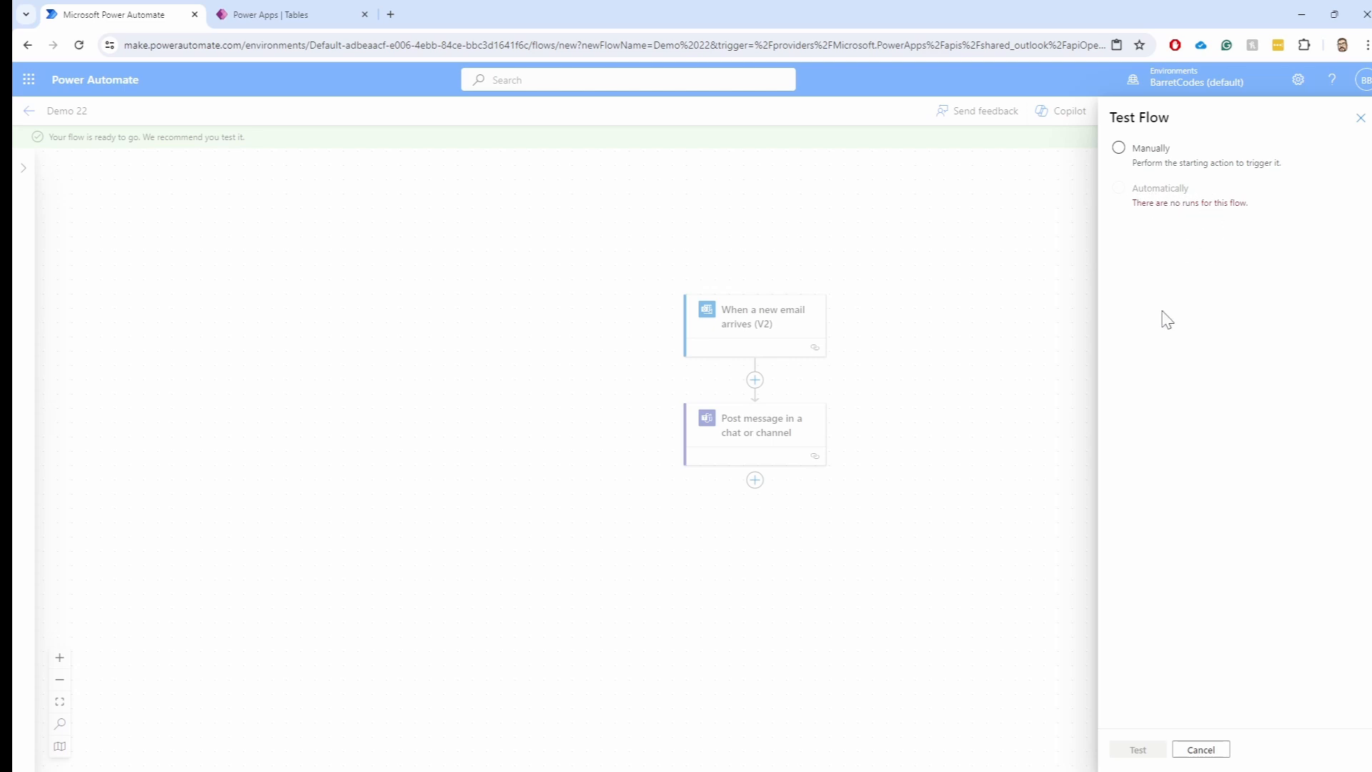
click(1141, 150)
click(1143, 152)
click(1202, 750)
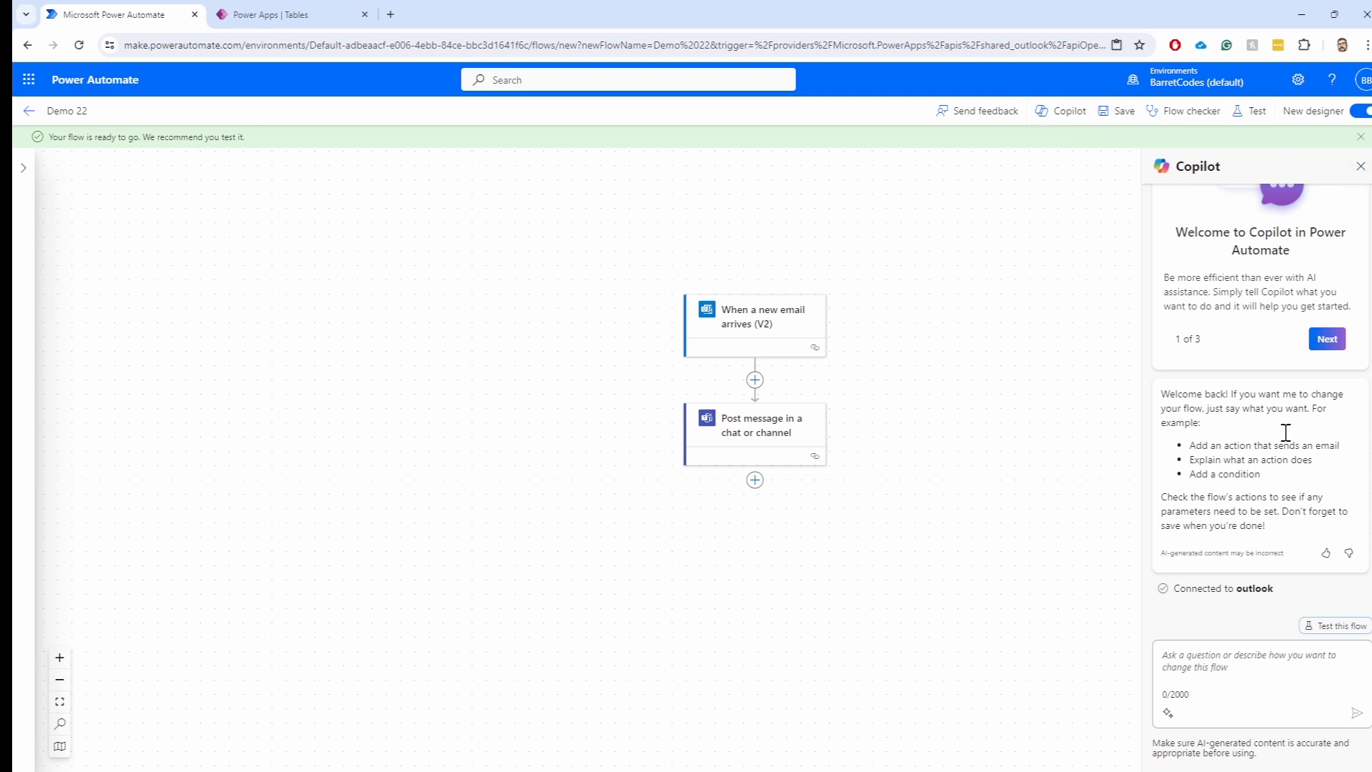
Send Copilot the request 'I want to add a step to send an email back to the original sender'
click(1070, 114)
click(1070, 115)
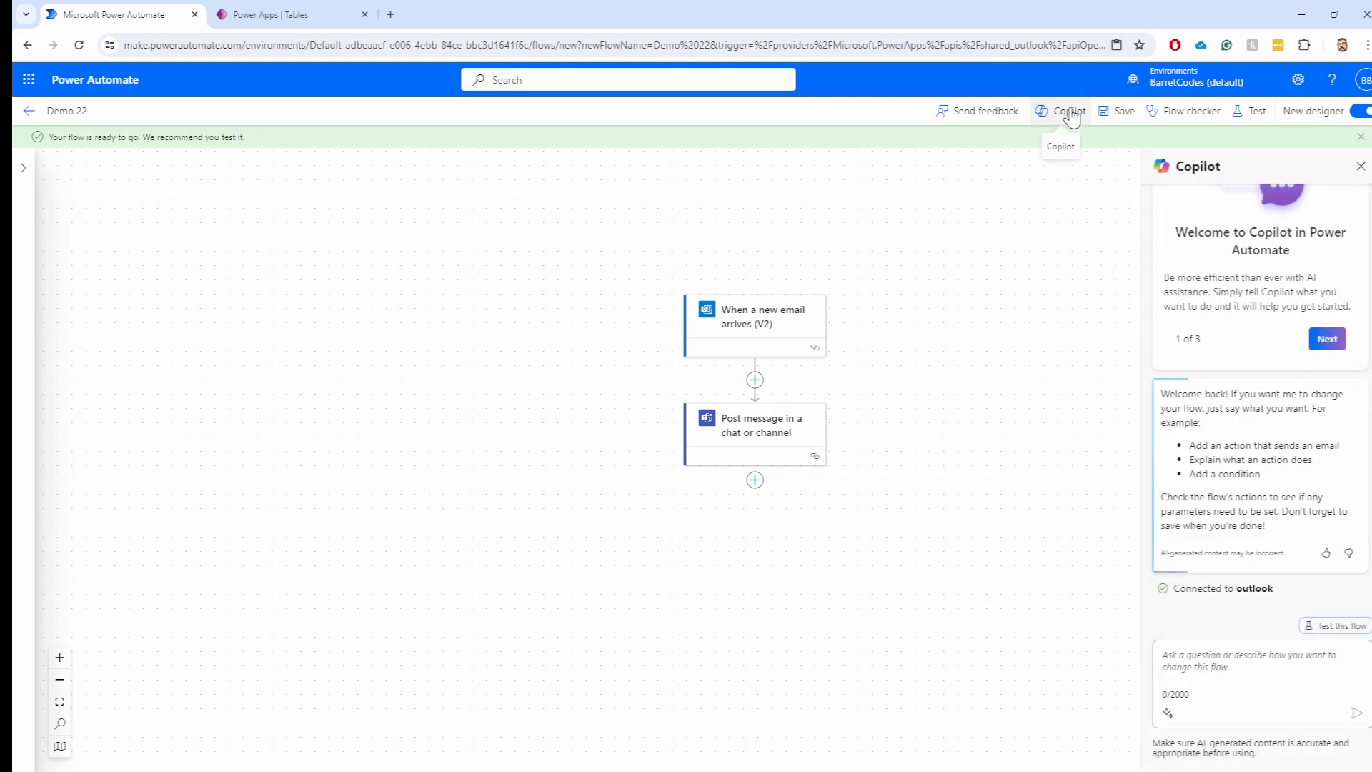
click(1264, 667)
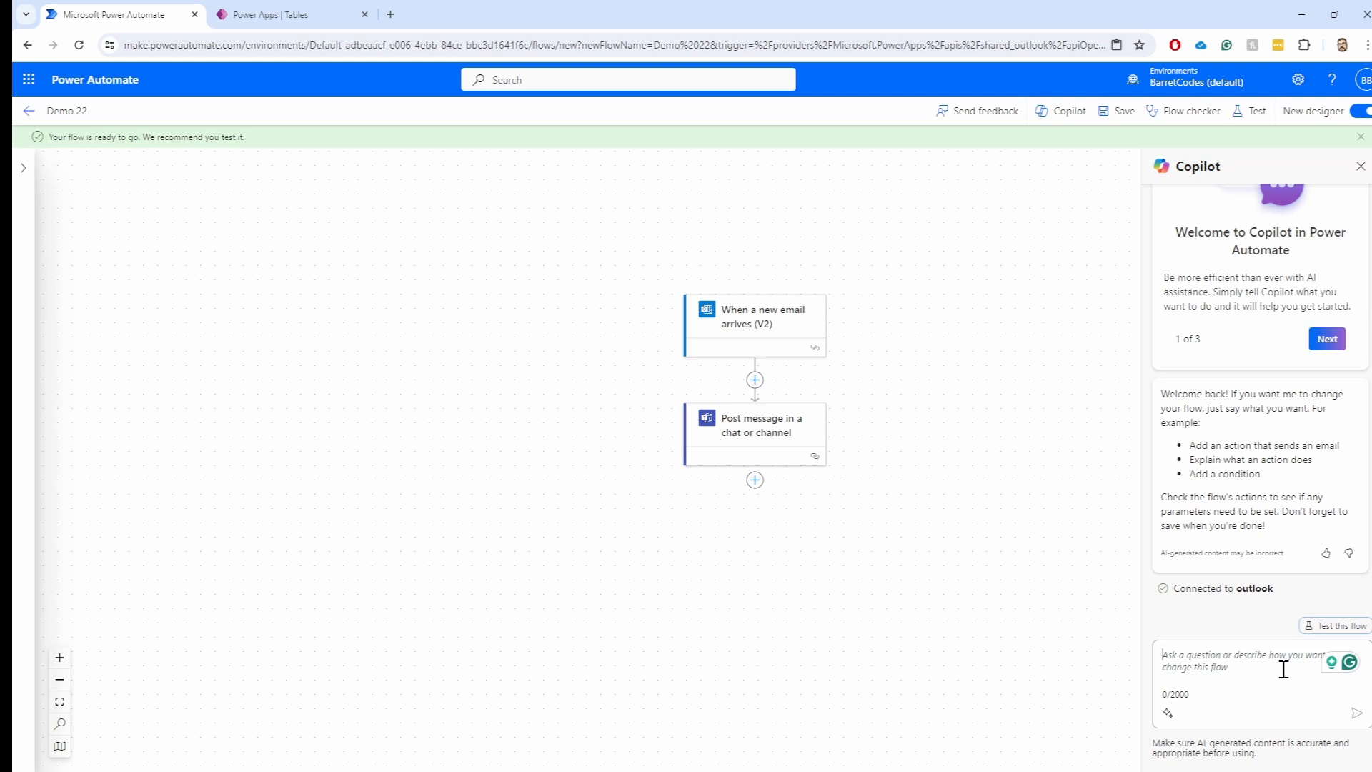
text(I want )
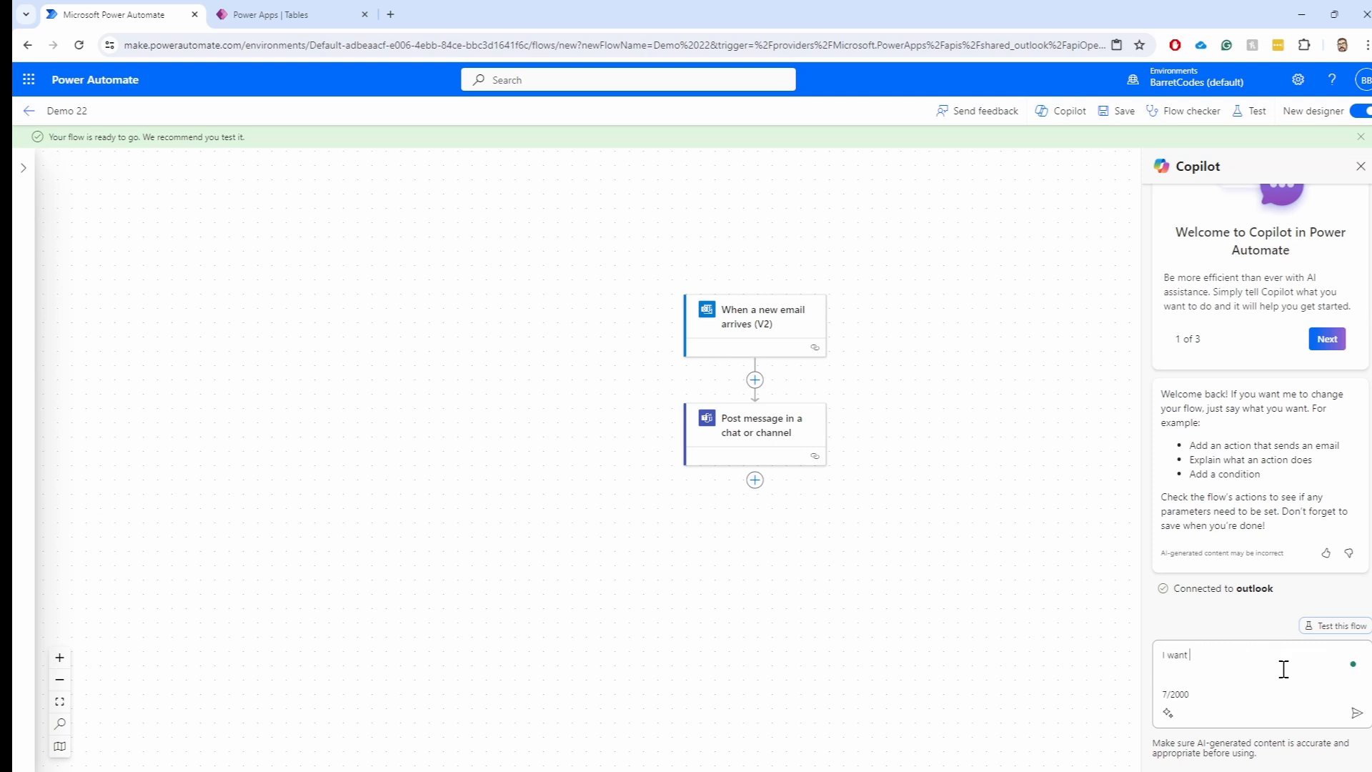
text(to add a step to send an email back to the origi)
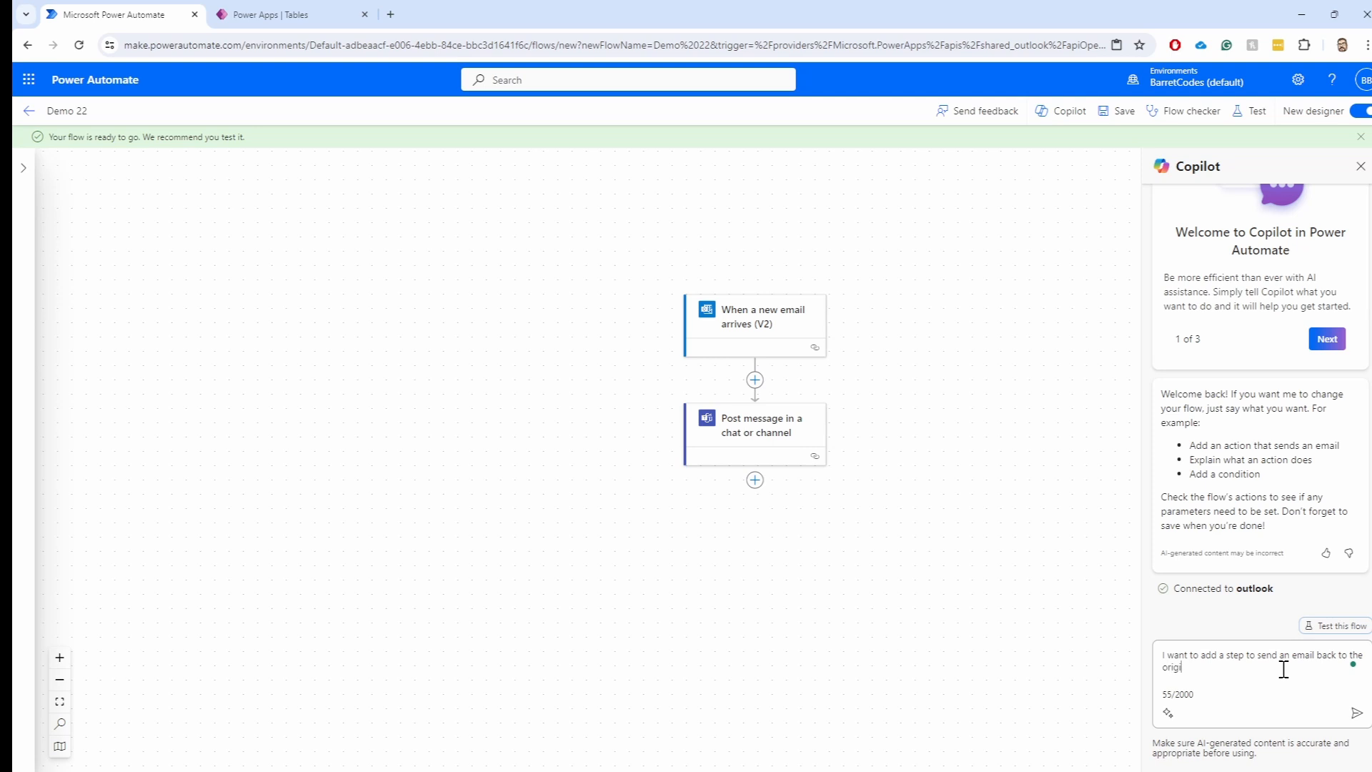
text(nal sender)
key(Return)
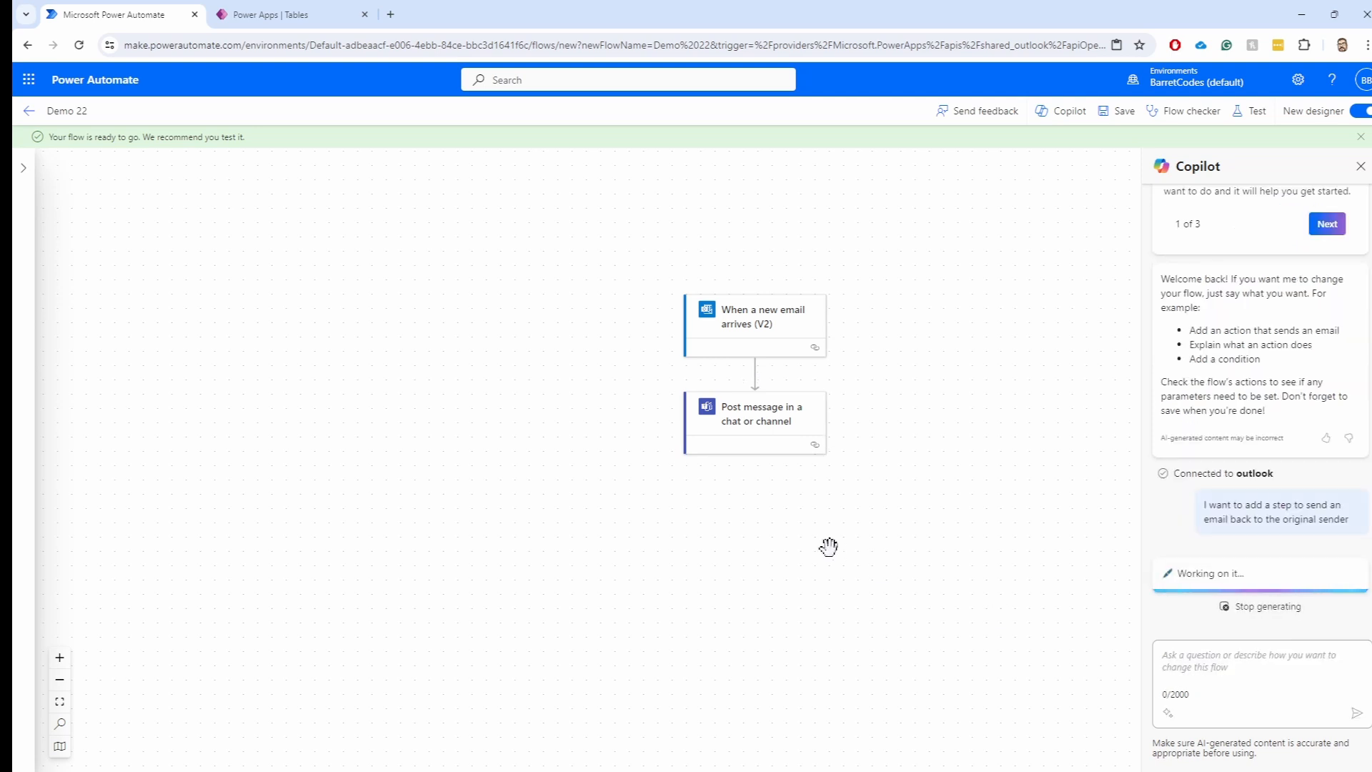
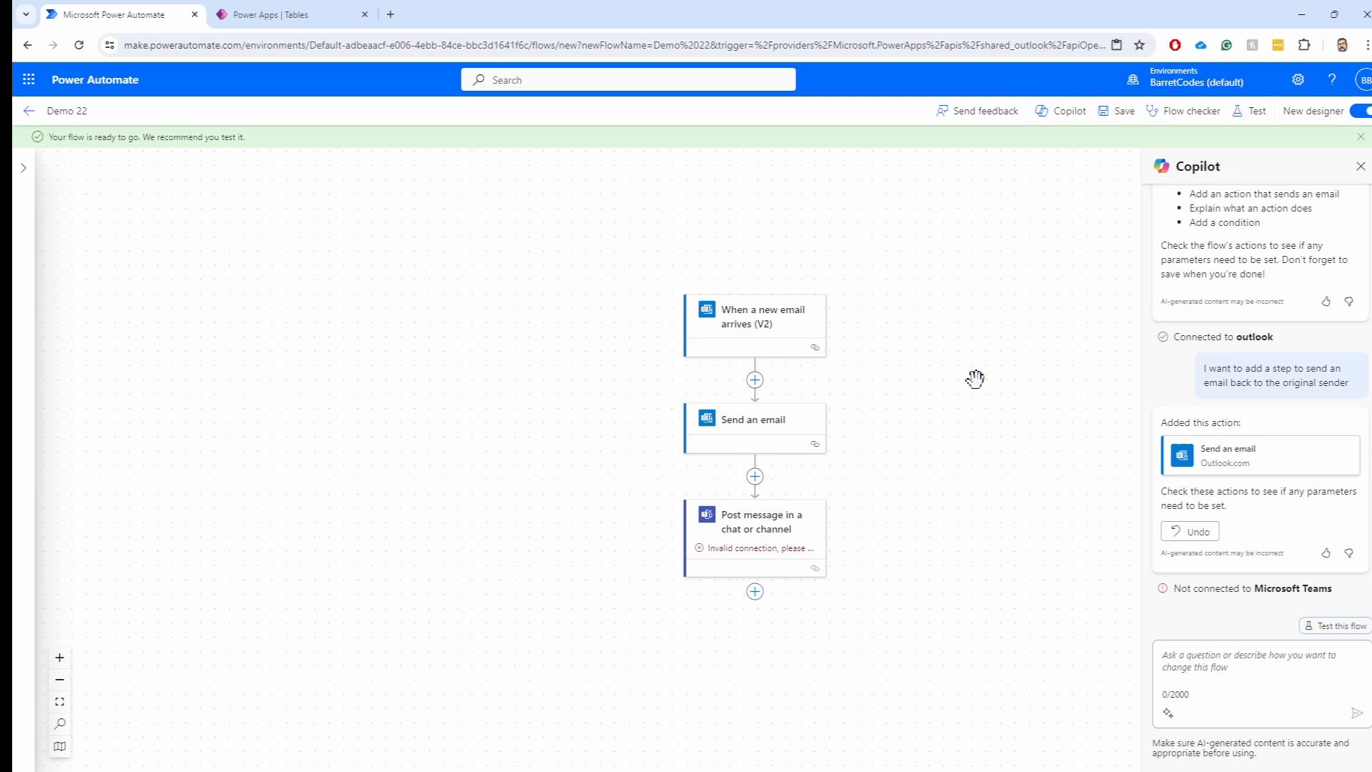
Close the flow-ready notification and leave the Demo 22 designer for its details page
click(1361, 137)
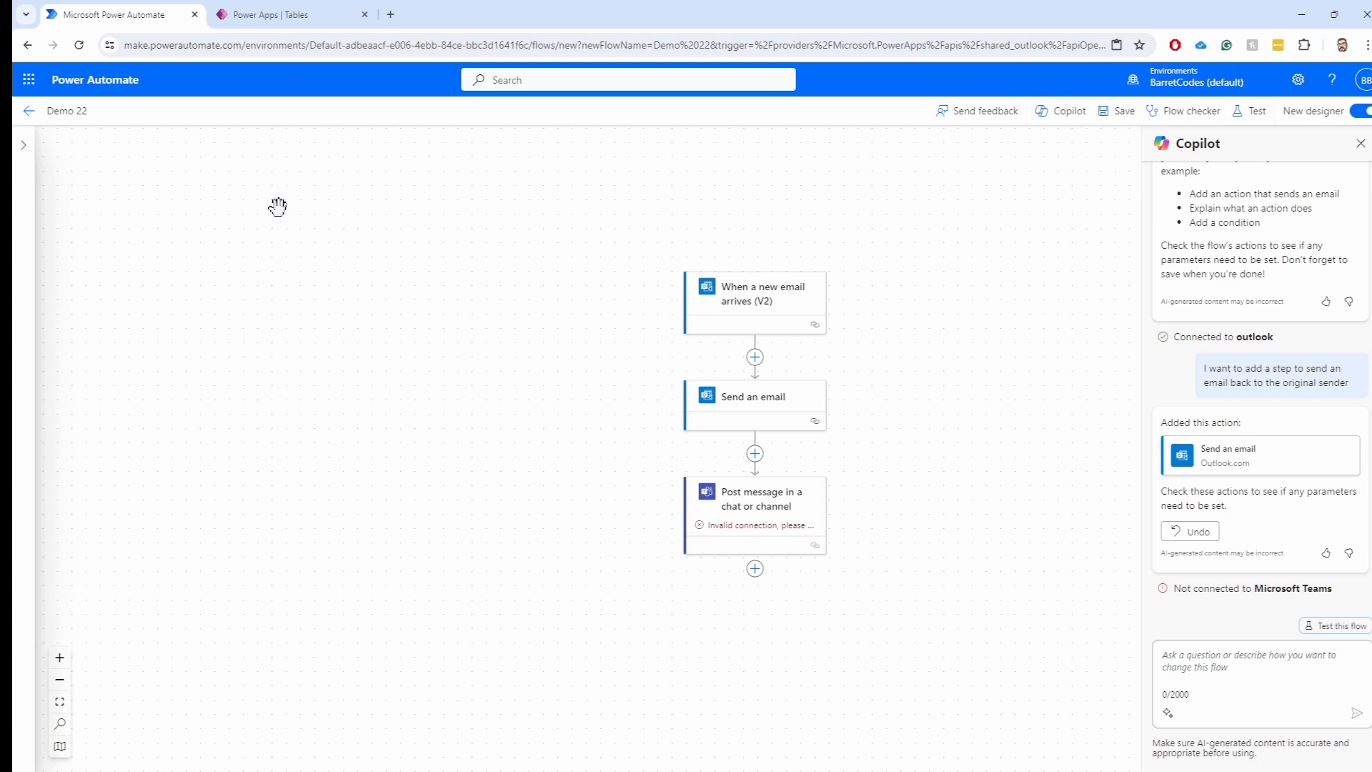
click(30, 113)
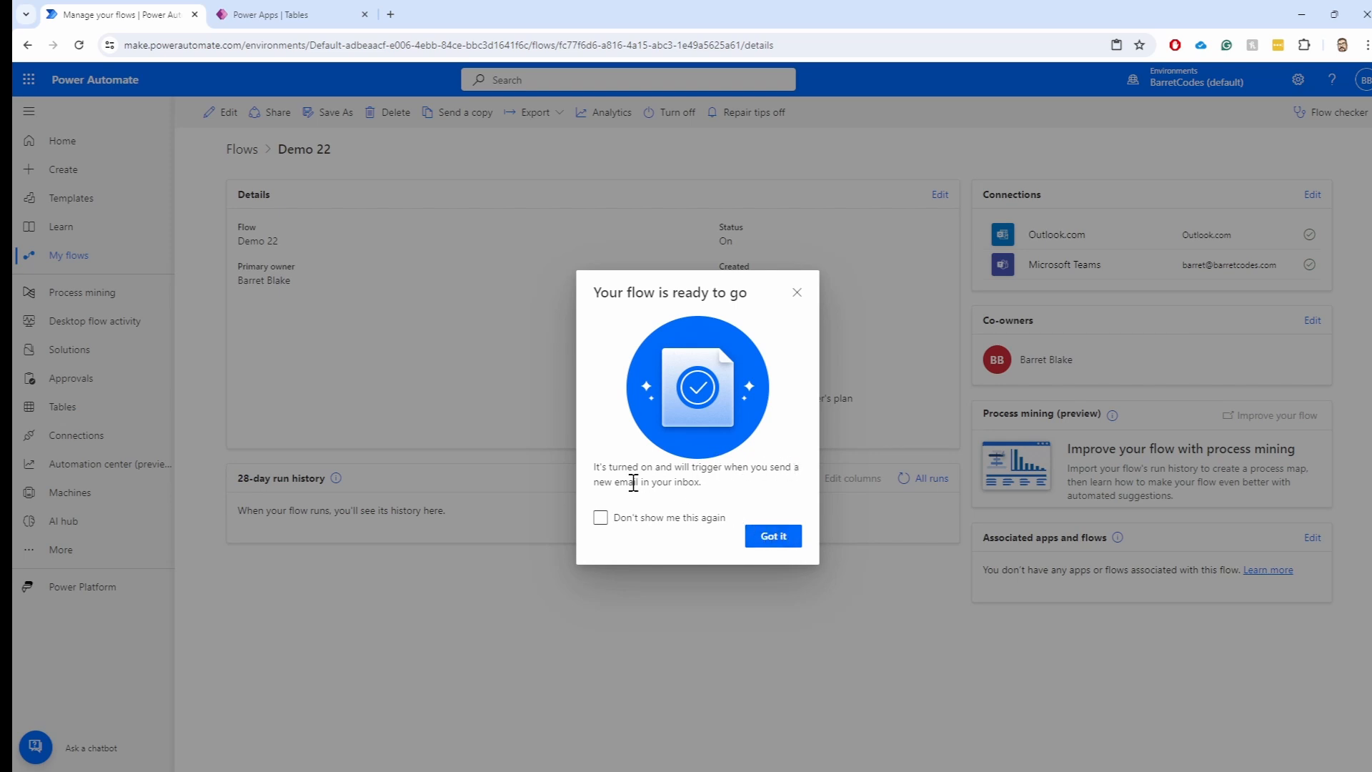
Reopen Demo 22 from My flows and point out its name, owner and empty run history
click(773, 536)
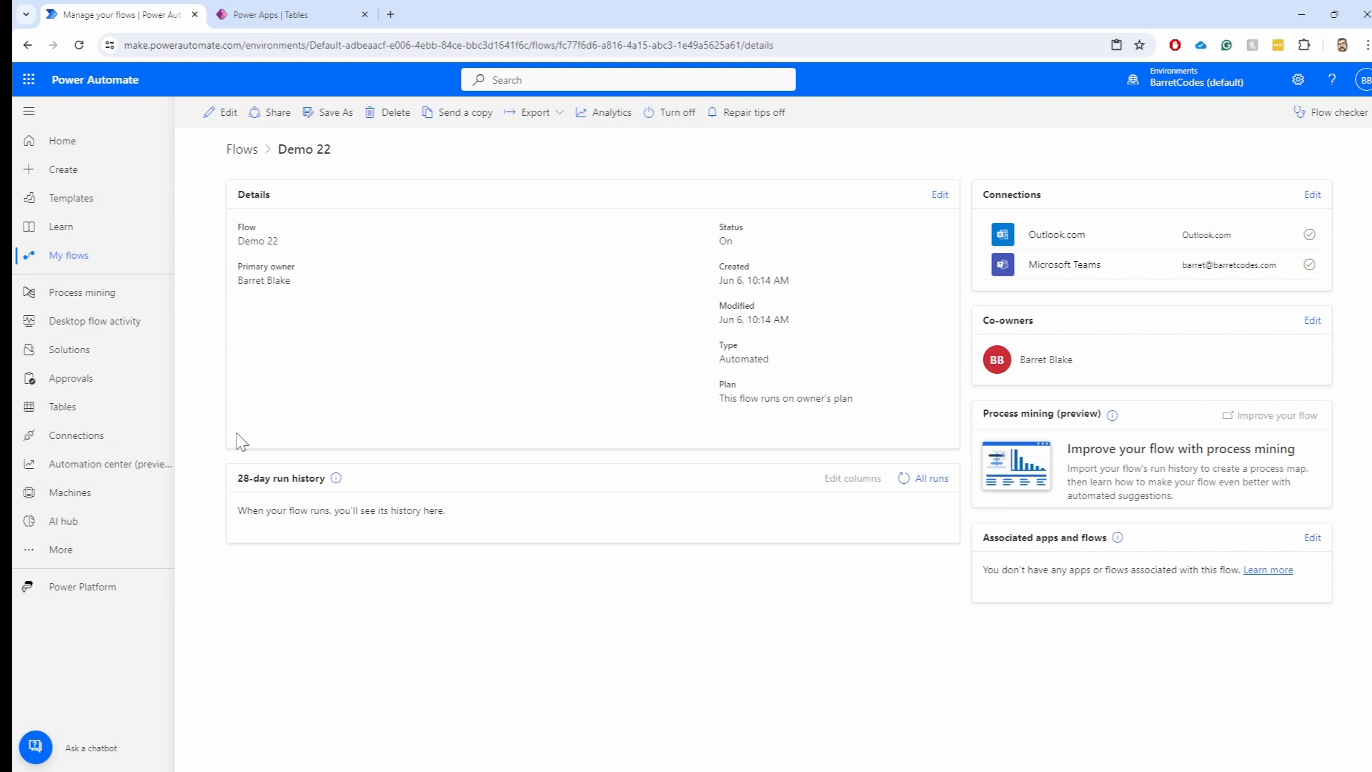
click(52, 266)
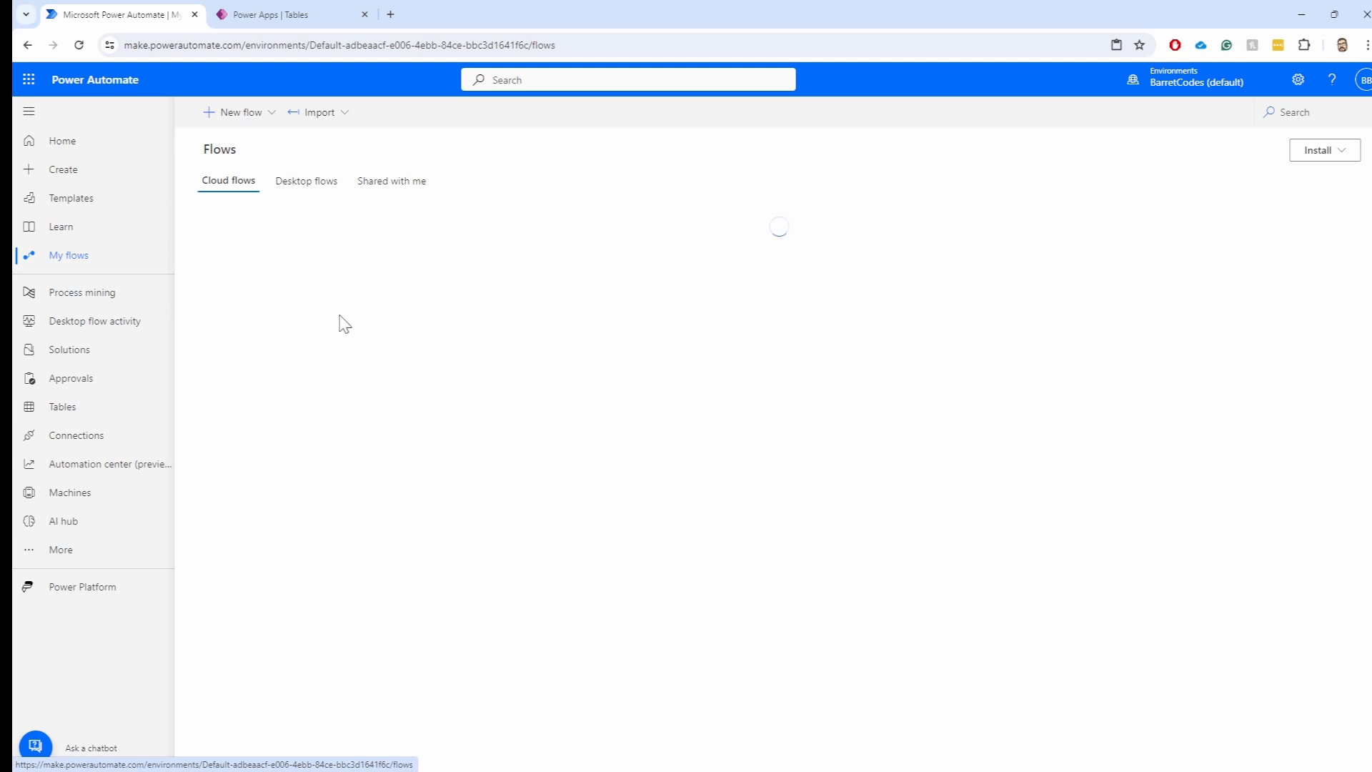
click(294, 274)
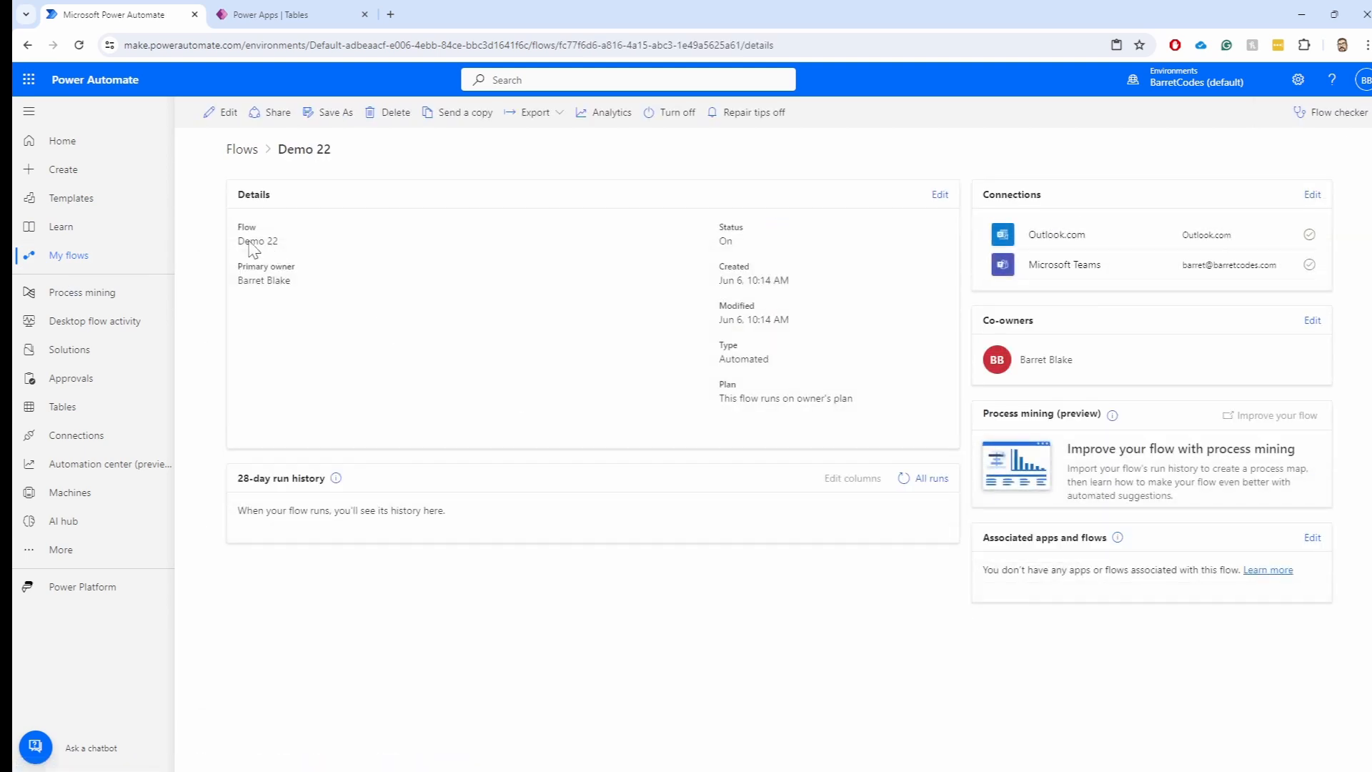
drag(239, 242, 298, 247)
drag(238, 281, 291, 283)
drag(238, 510, 490, 513)
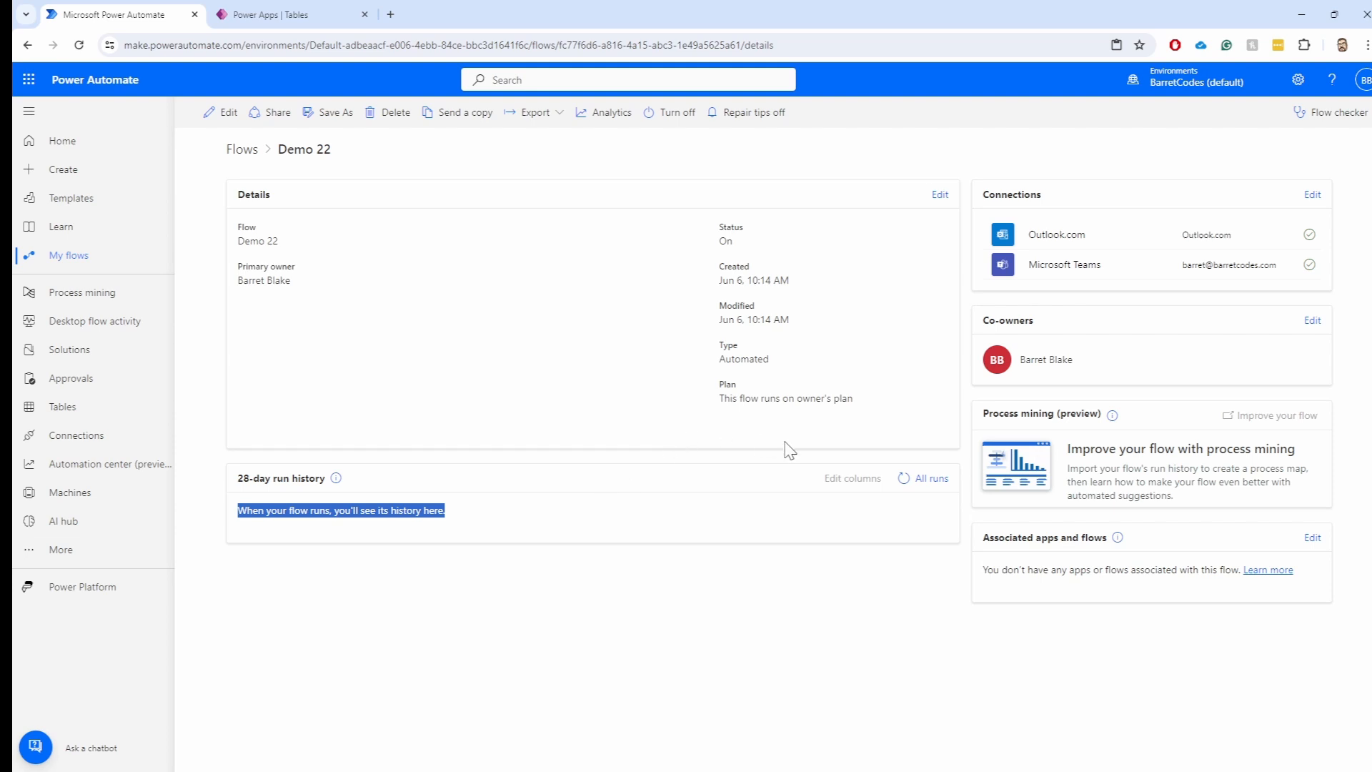
Highlight Demo 22's On status, created and modified dates, Automated type and owner's-plan note
drag(723, 246, 743, 225)
drag(723, 282, 780, 281)
drag(723, 322, 774, 323)
drag(719, 360, 779, 369)
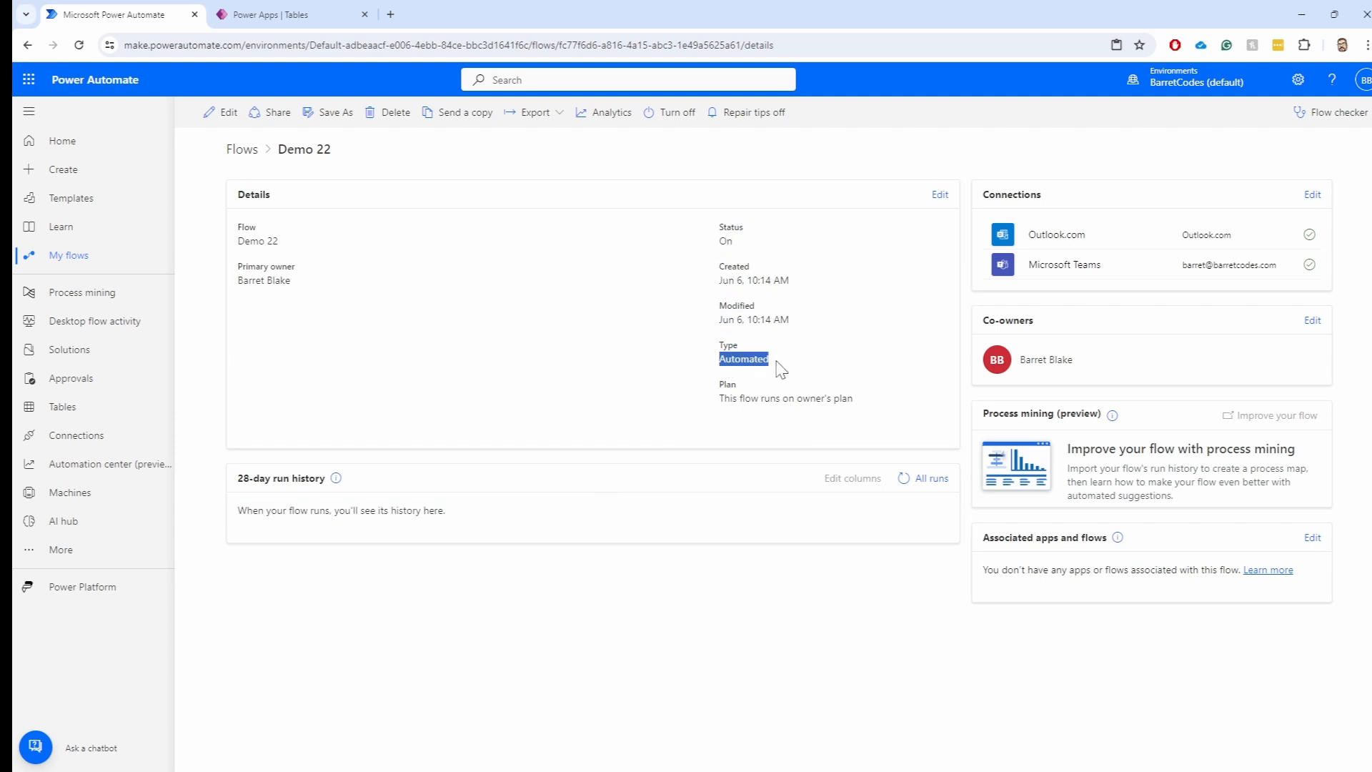
click(726, 409)
drag(721, 408, 866, 408)
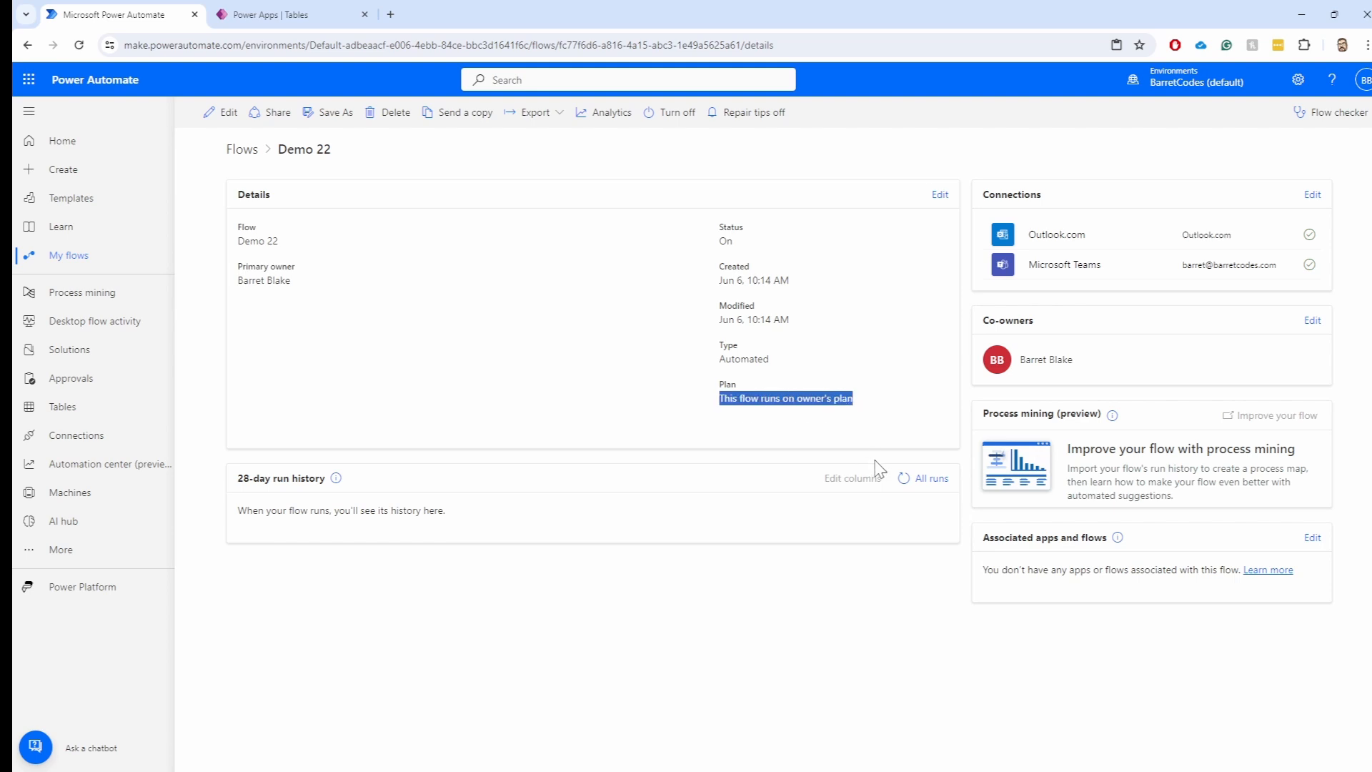
click(834, 416)
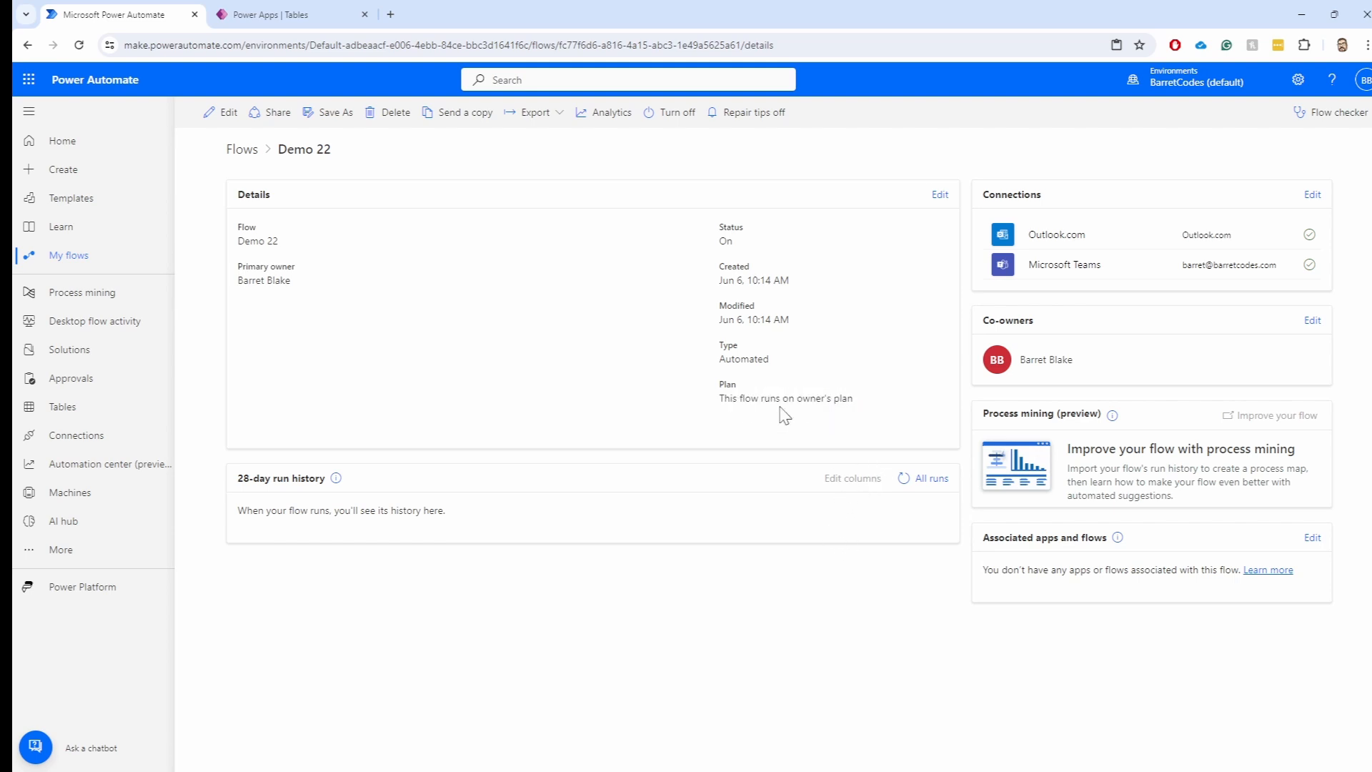
drag(783, 408, 857, 401)
Open Repost from PA Blog from My flows and scroll to its 28-day run history
click(77, 263)
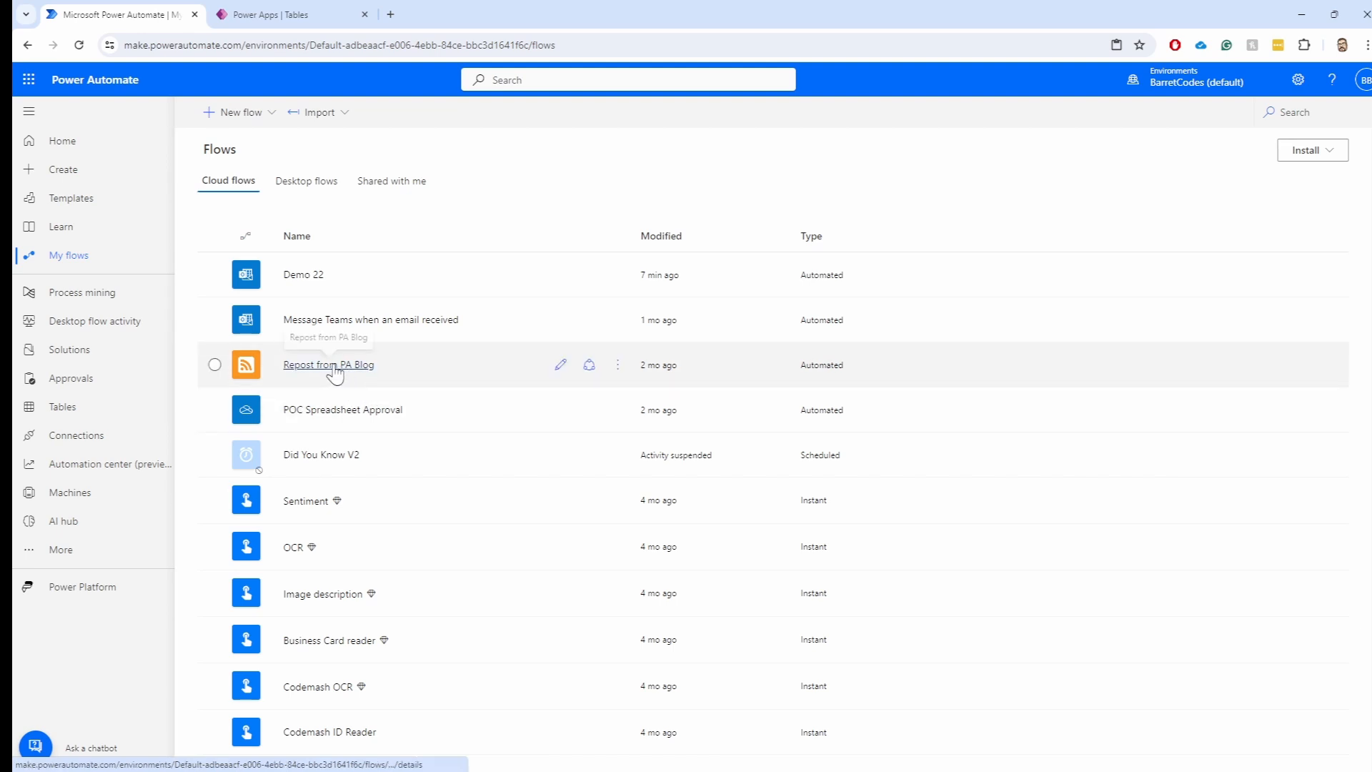
click(331, 367)
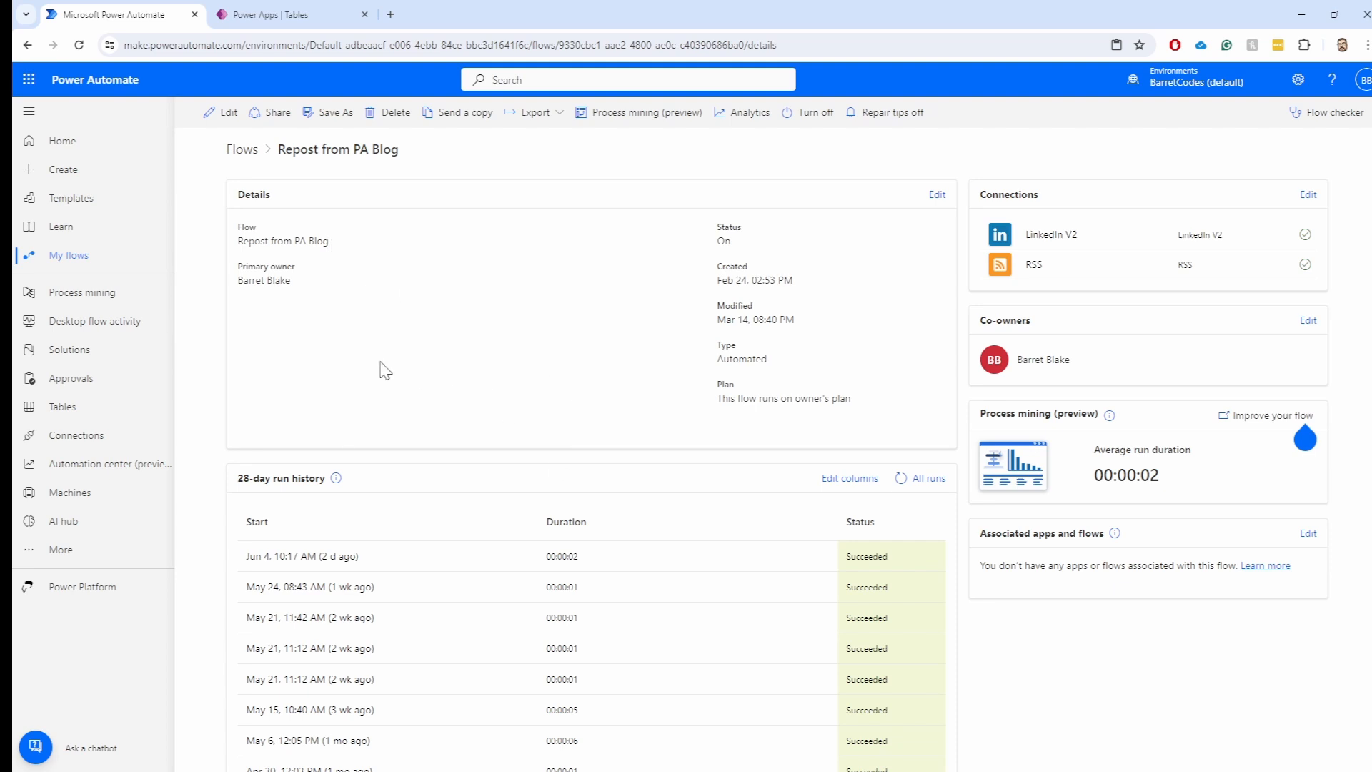
scroll(385, 372, down, 1)
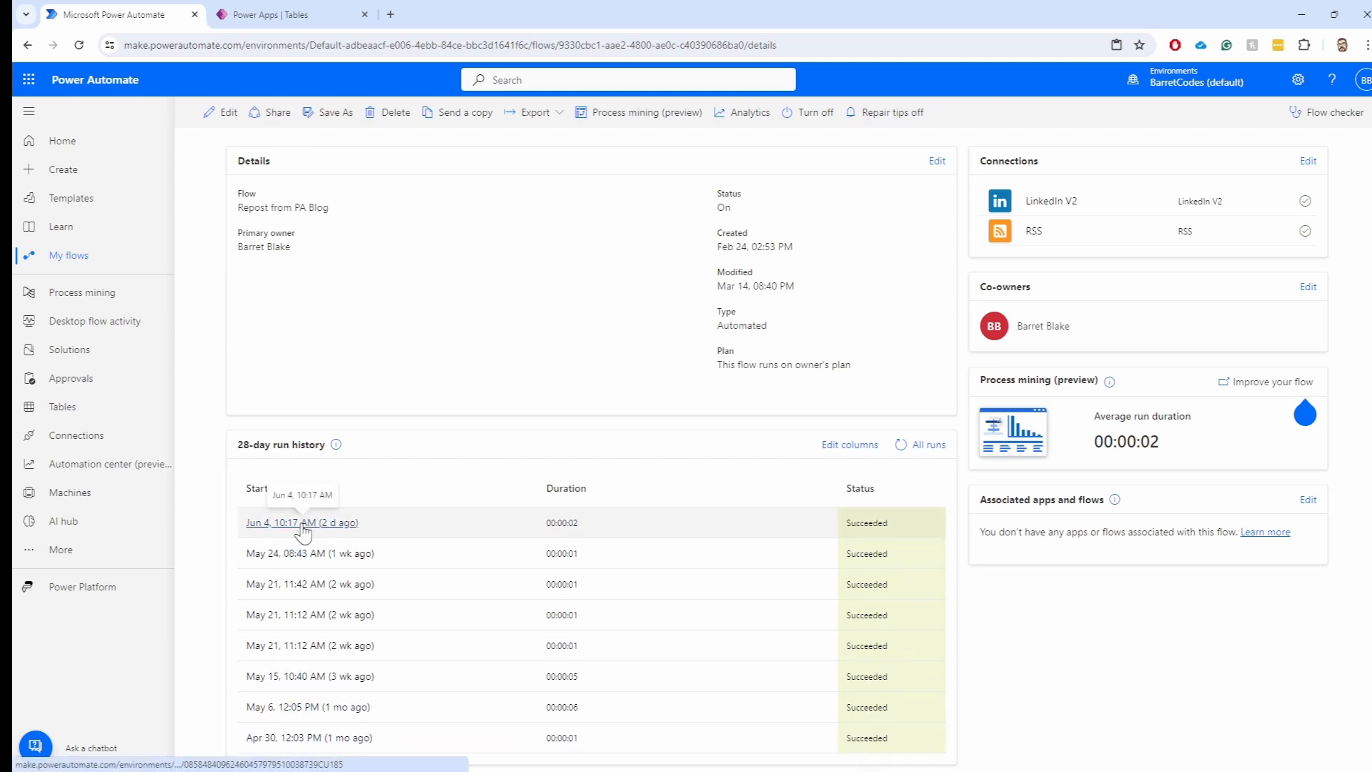
Open the Jun 4 run and expand the feed trigger to show the blog feed URL and PublishDate
click(288, 525)
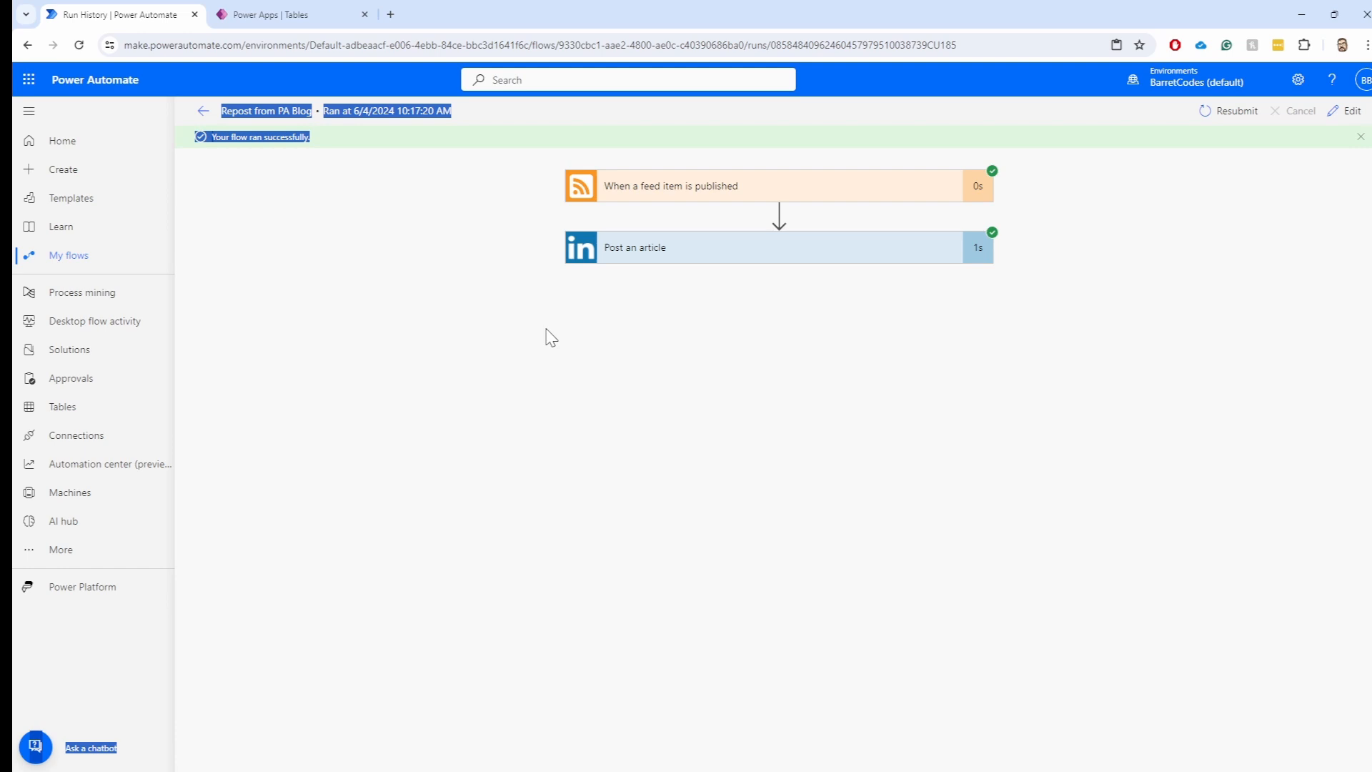
click(715, 313)
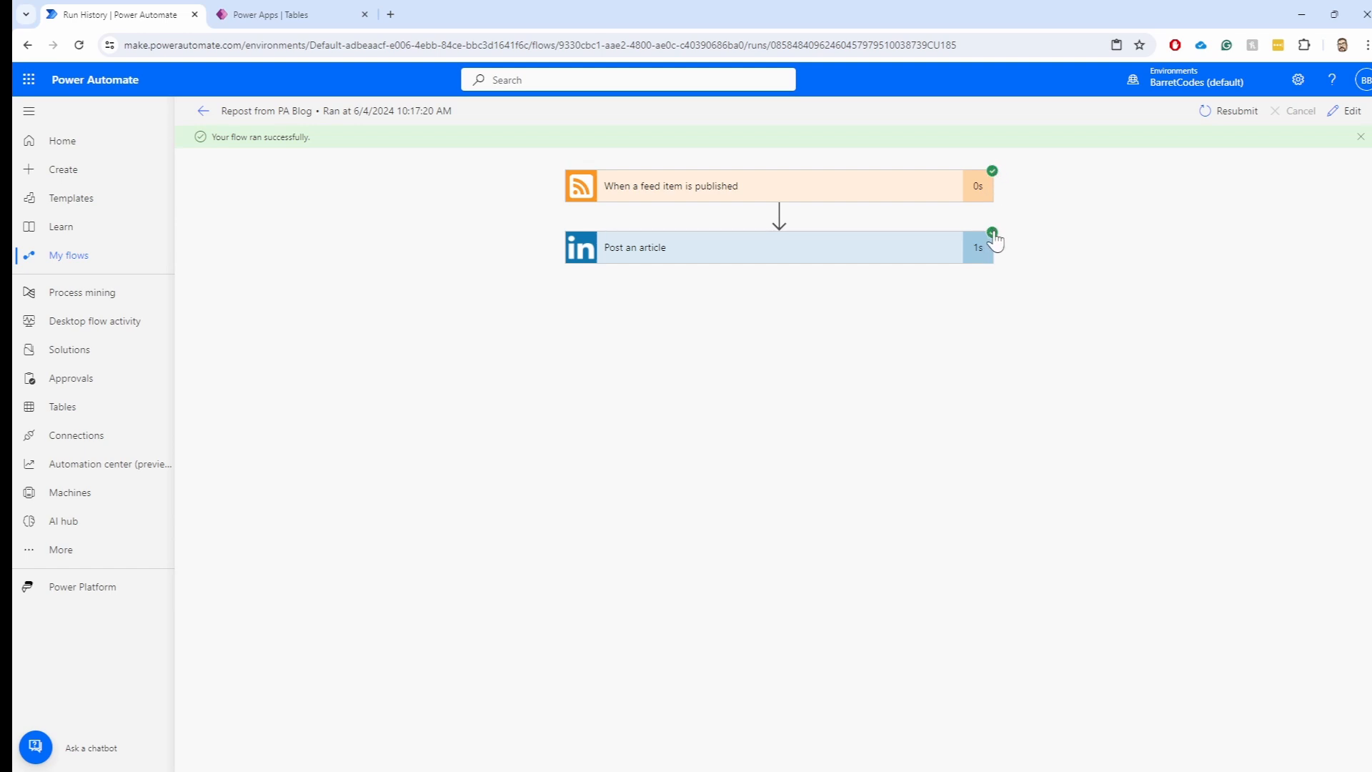
click(722, 196)
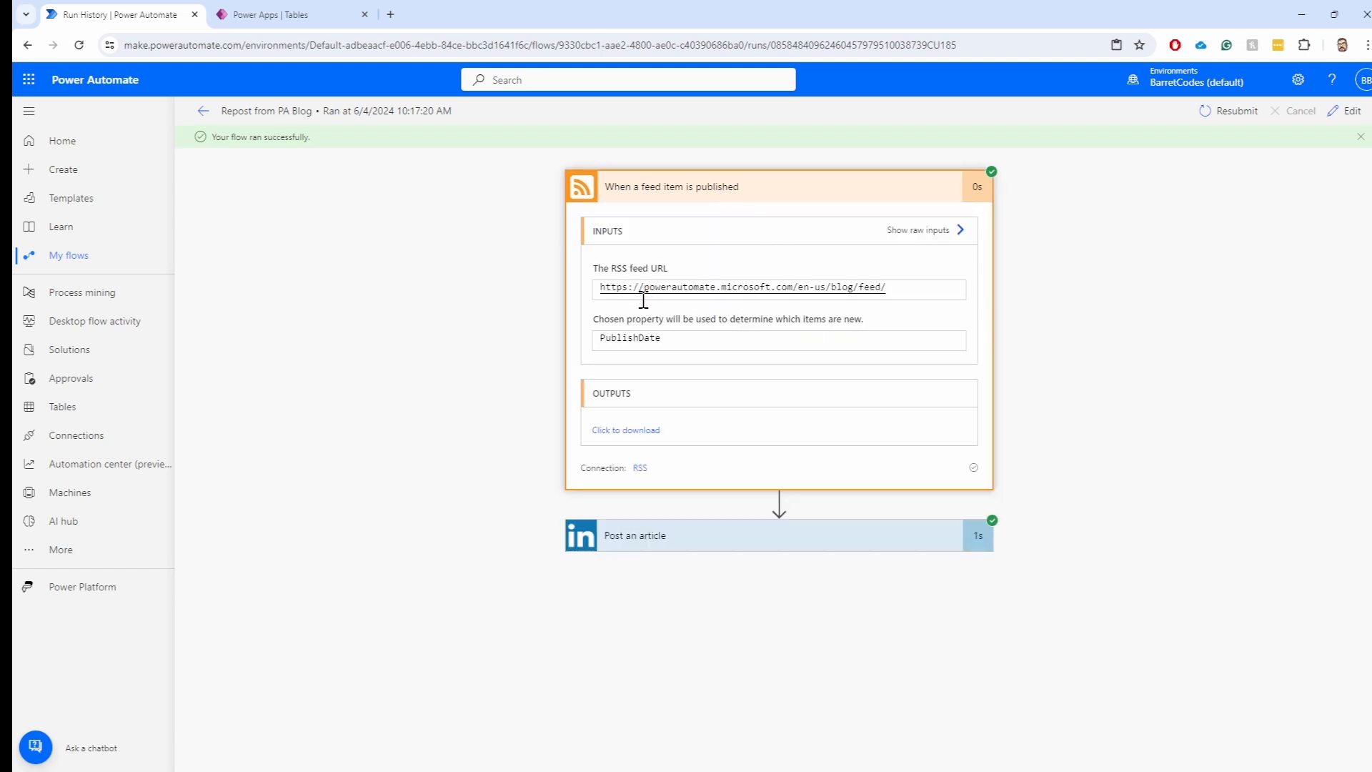
drag(888, 287, 600, 286)
drag(674, 337, 571, 344)
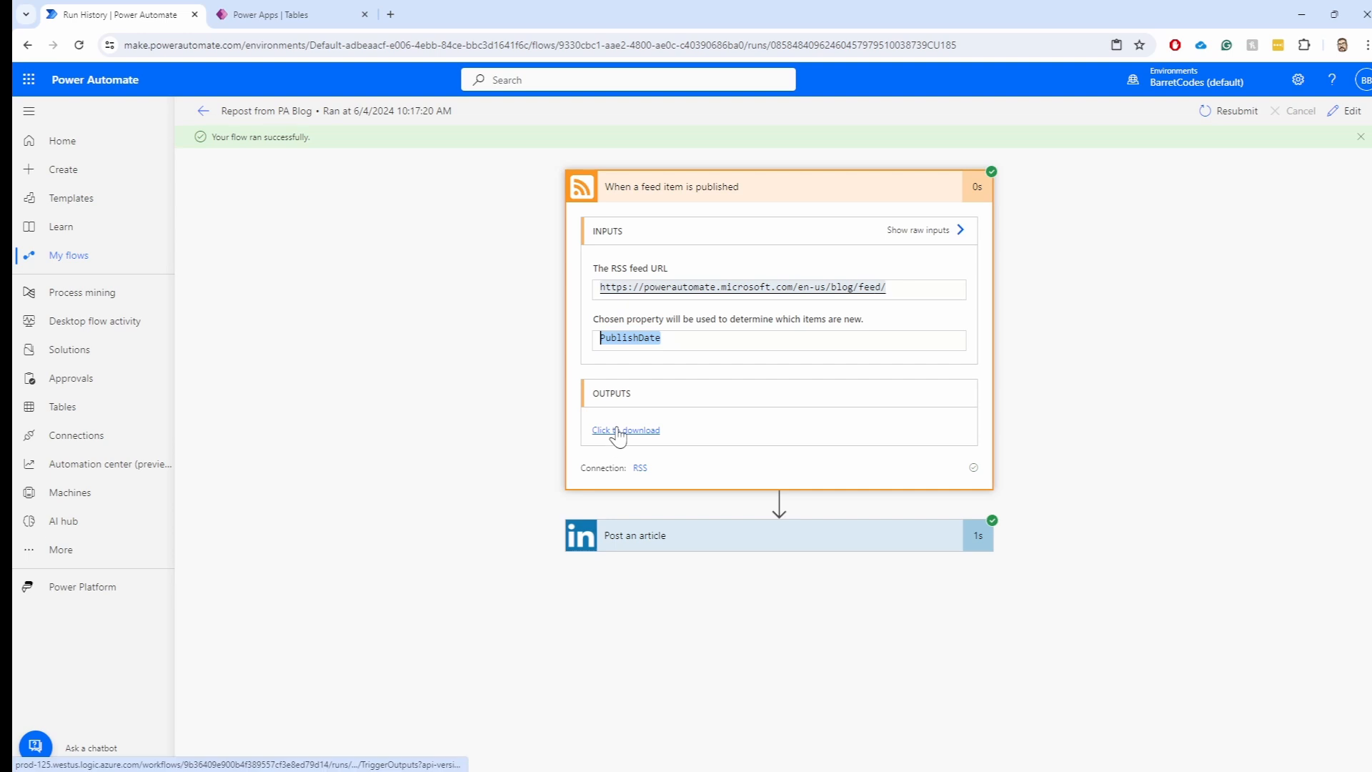
click(612, 430)
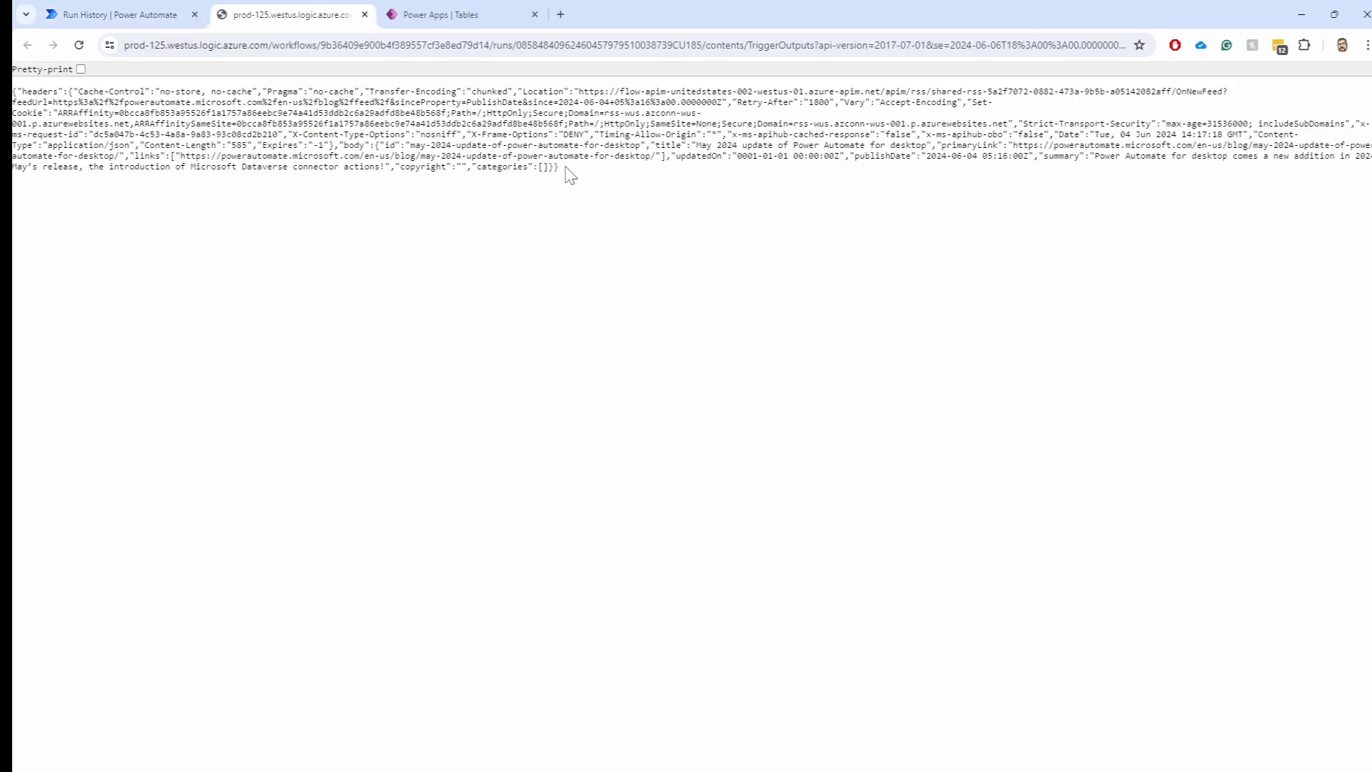
drag(561, 166, 13, 94)
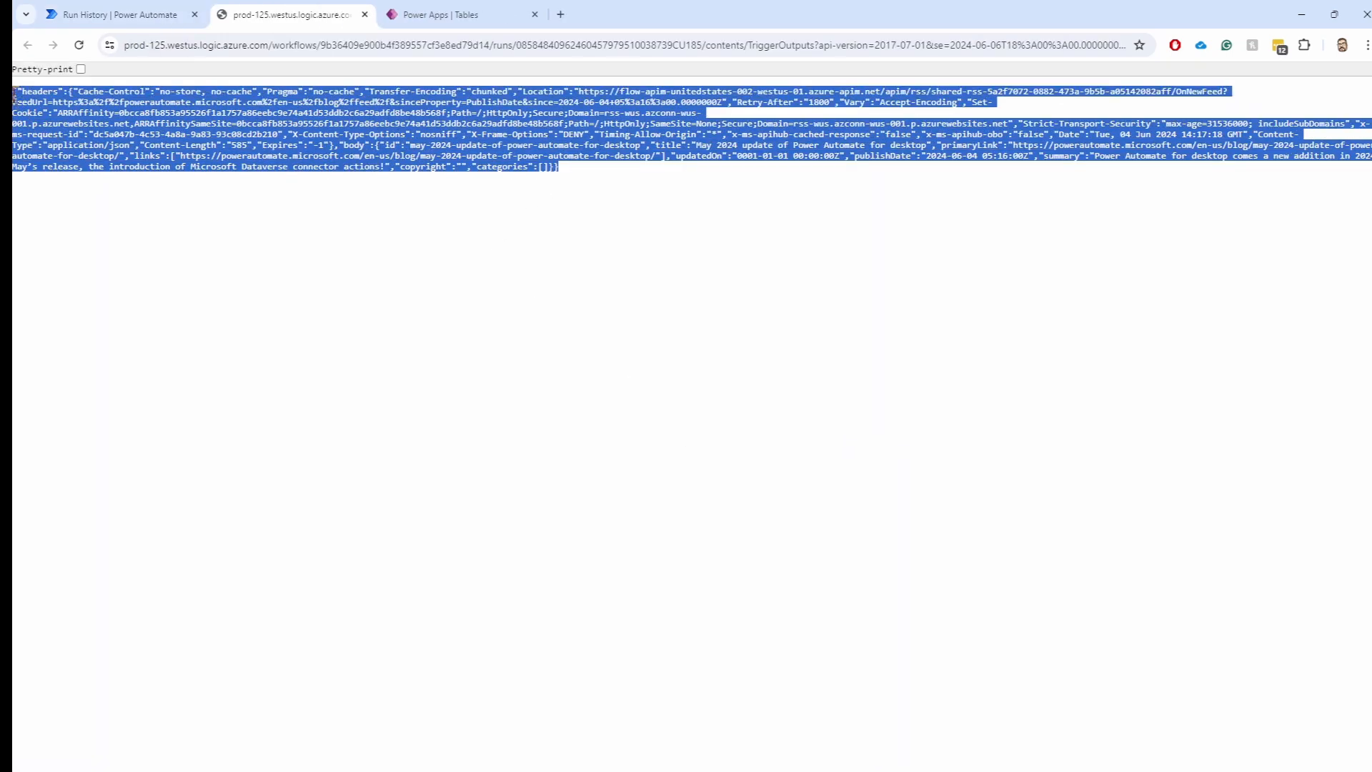
click(633, 182)
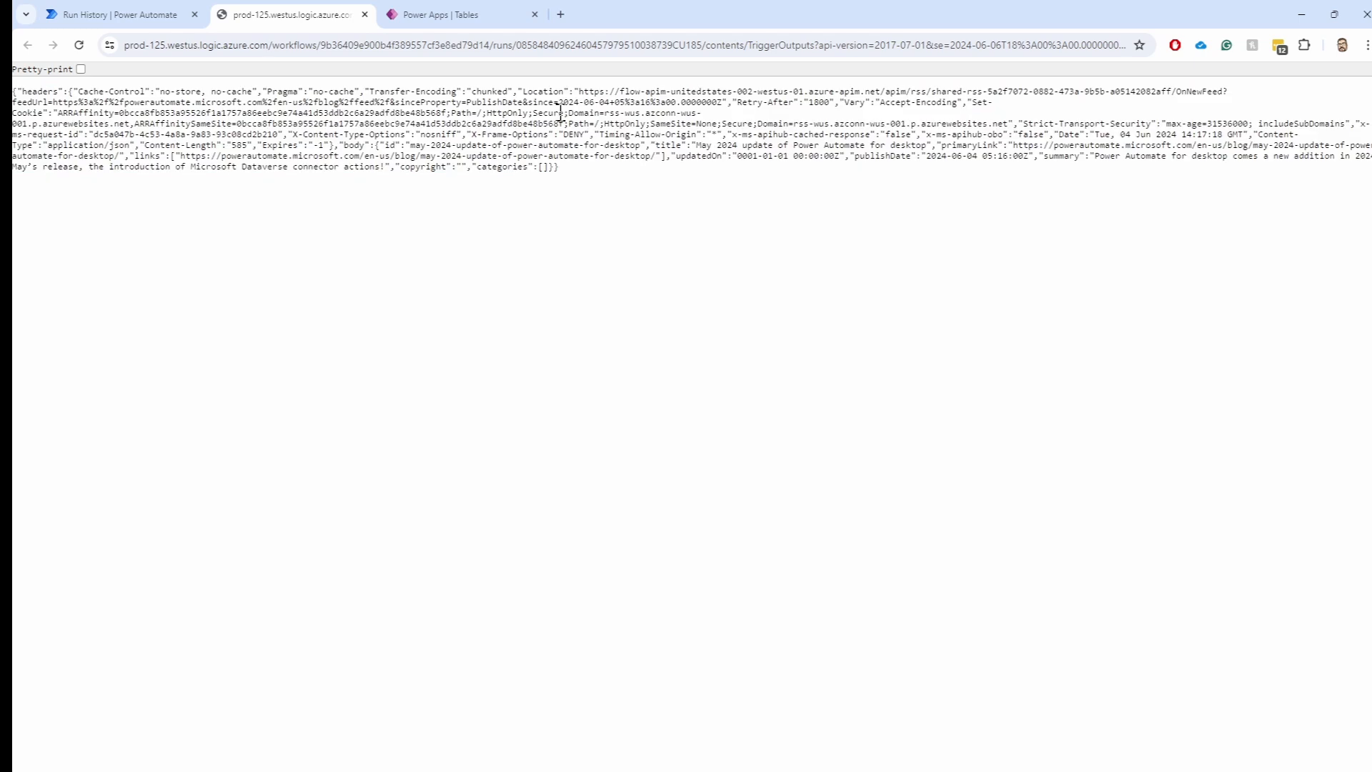
drag(618, 179, 182, 96)
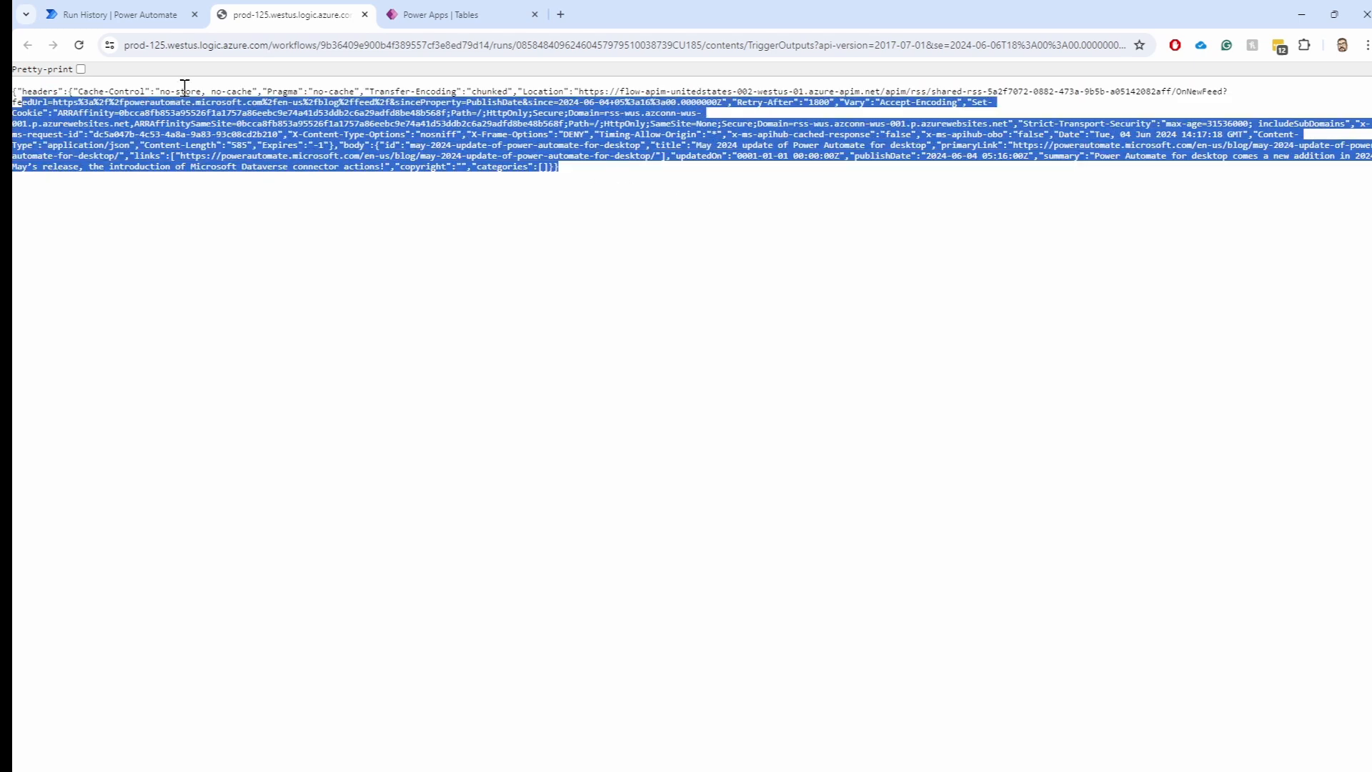
click(364, 14)
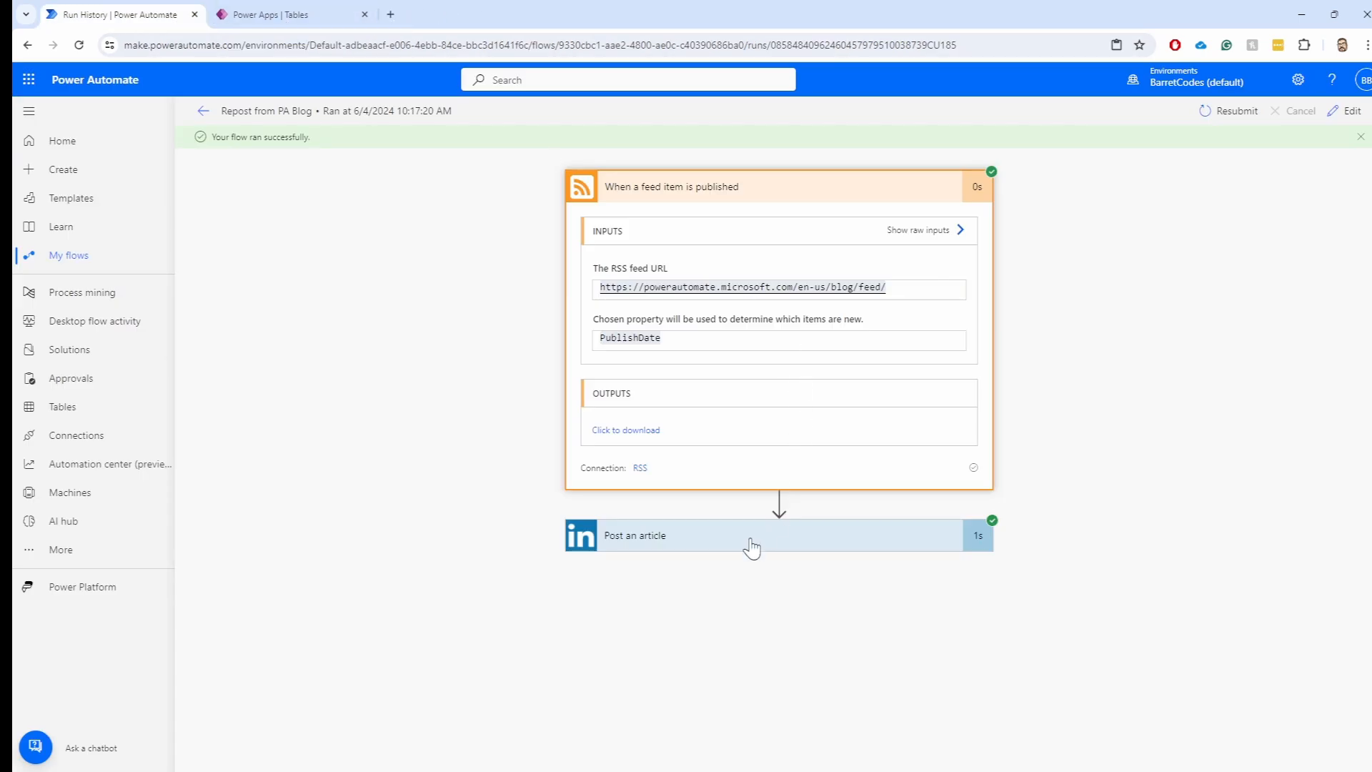
Review the LinkedIn article step's commentary, article title and remaining fields in the Jun 4 run
scroll(447, 407, down, 3)
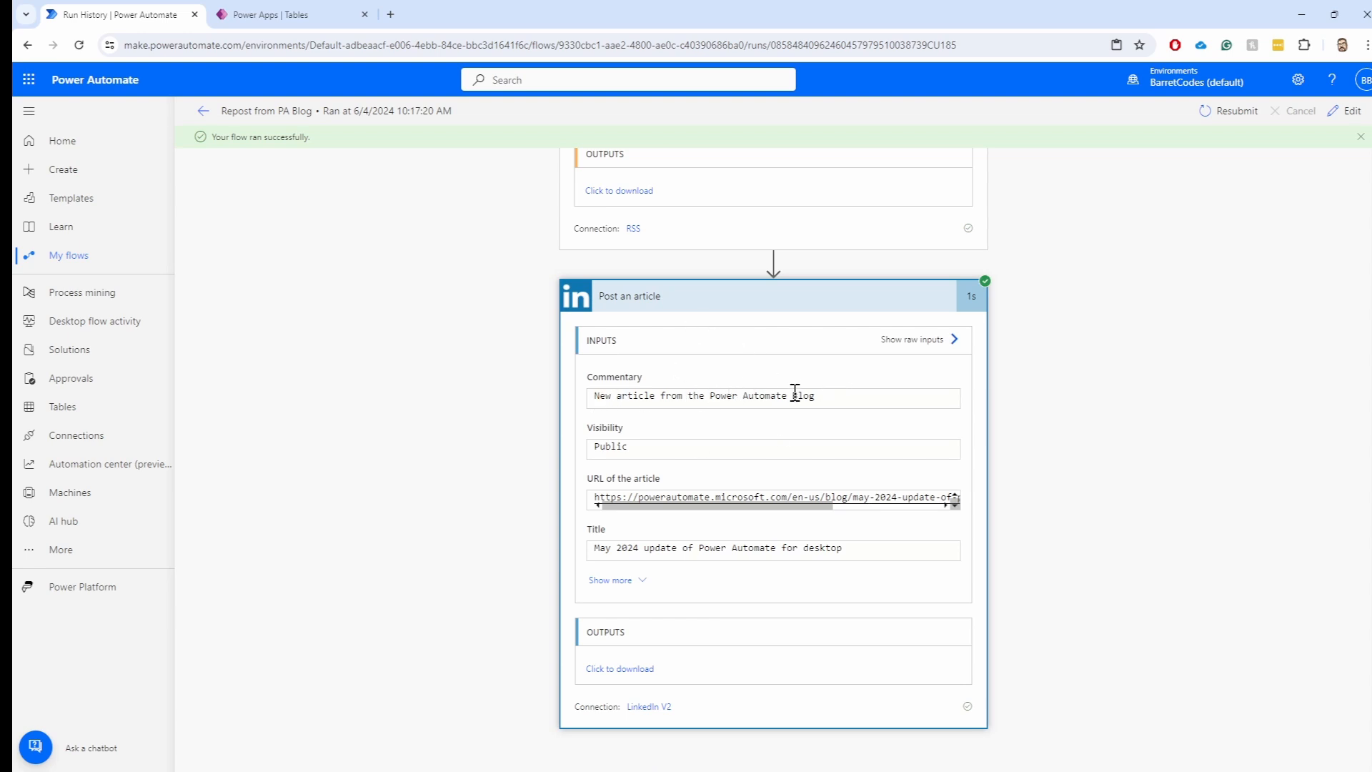
drag(805, 398, 596, 395)
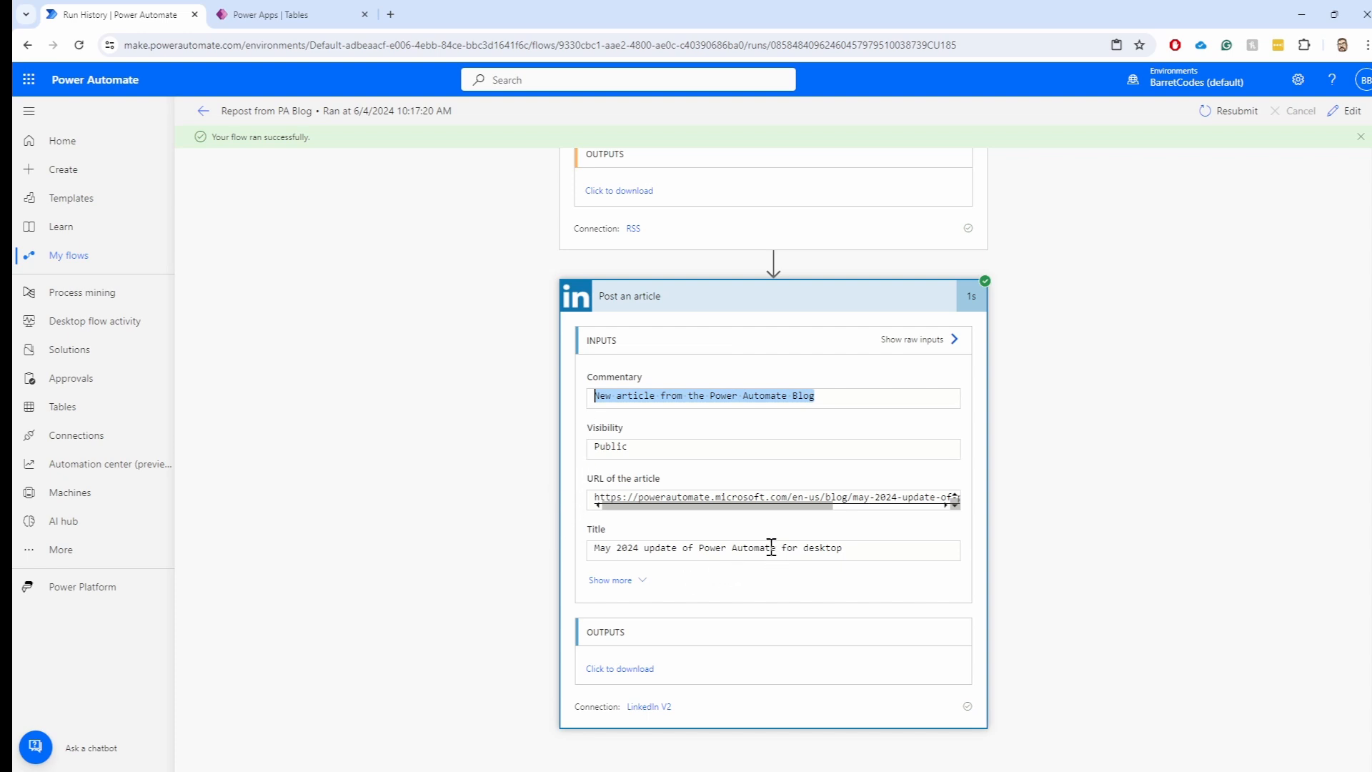
drag(843, 548, 568, 556)
click(611, 580)
scroll(763, 570, down, 2)
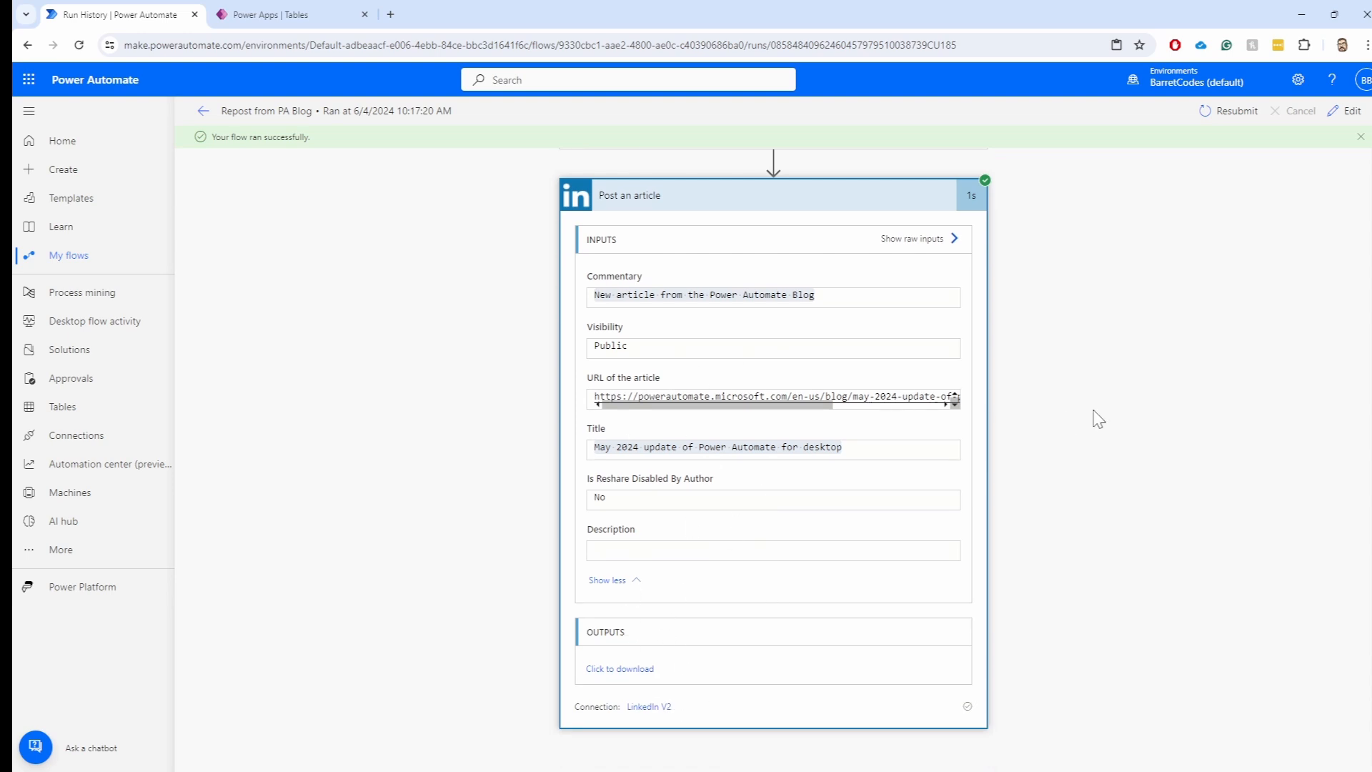
scroll(1036, 468, up, 3)
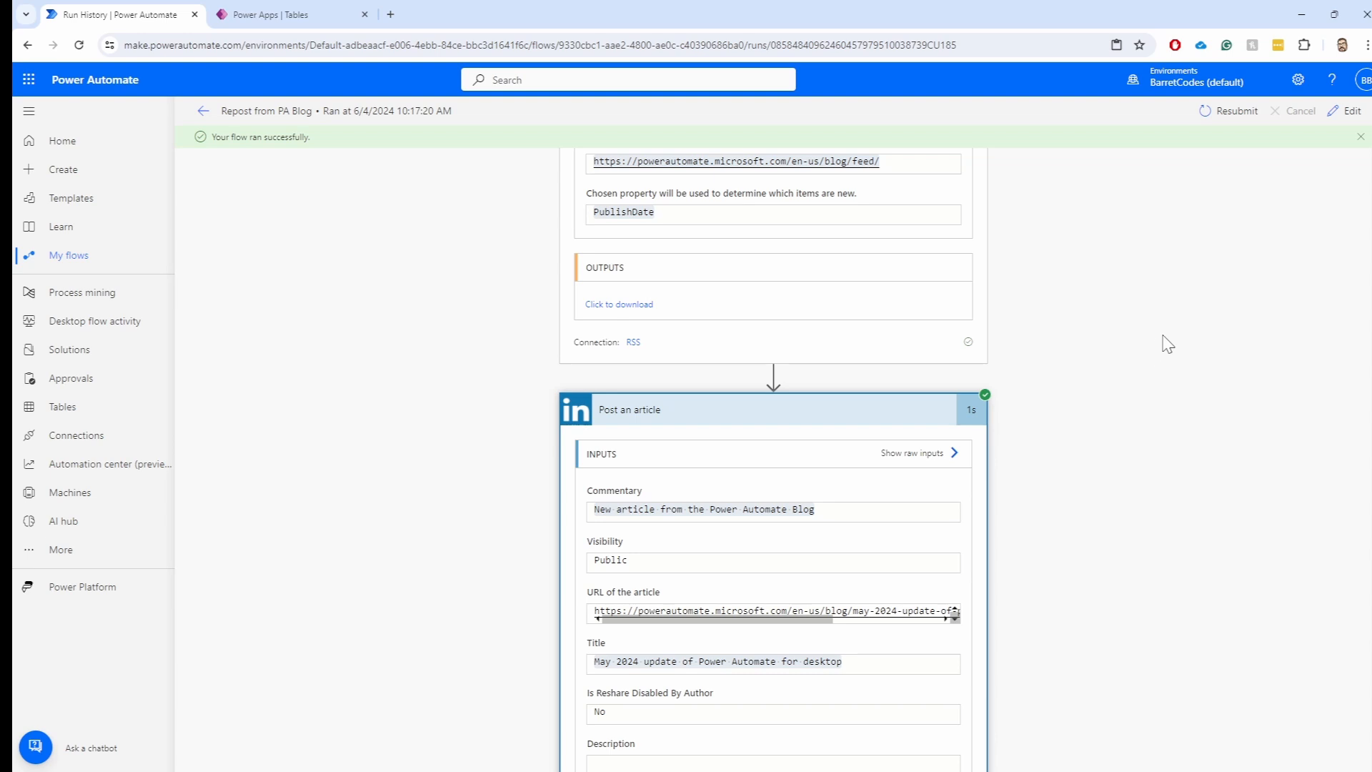
scroll(1165, 343, up, 2)
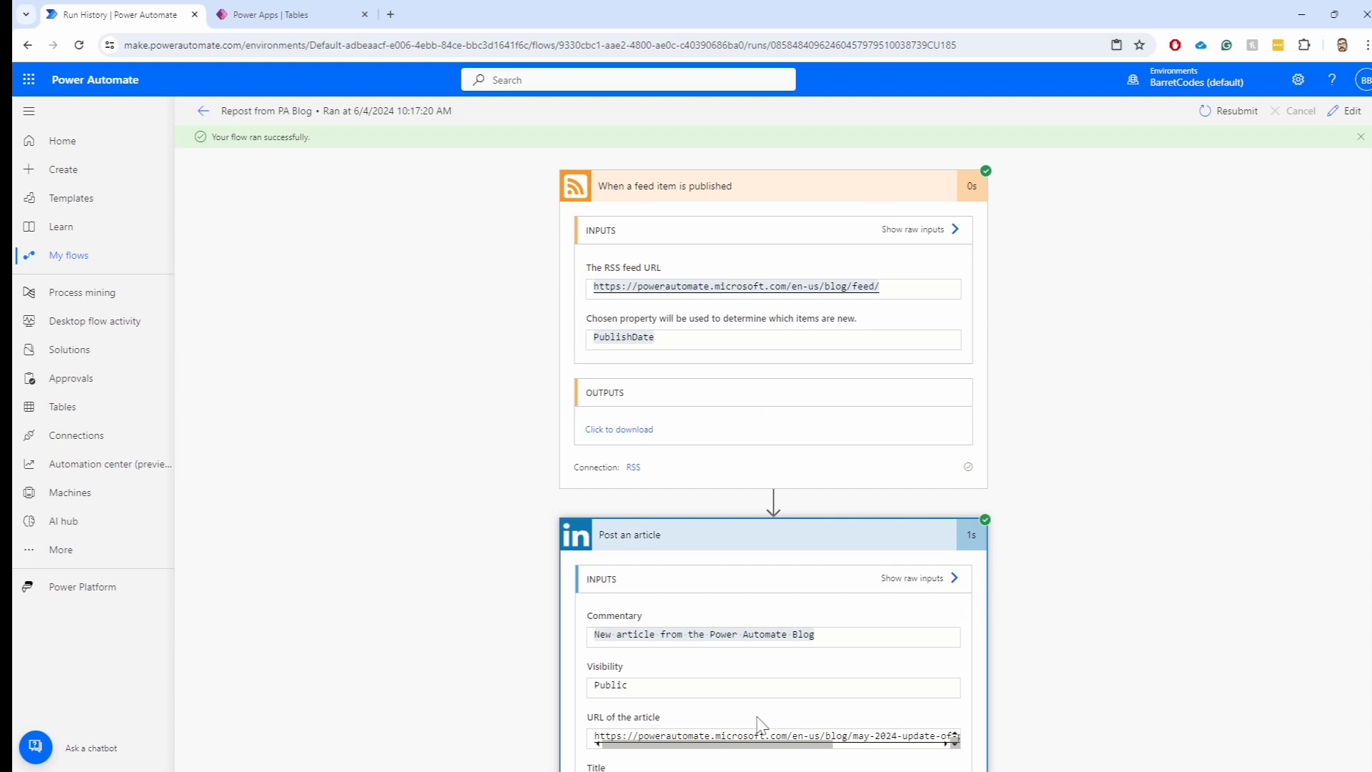
scroll(661, 532, down, 2)
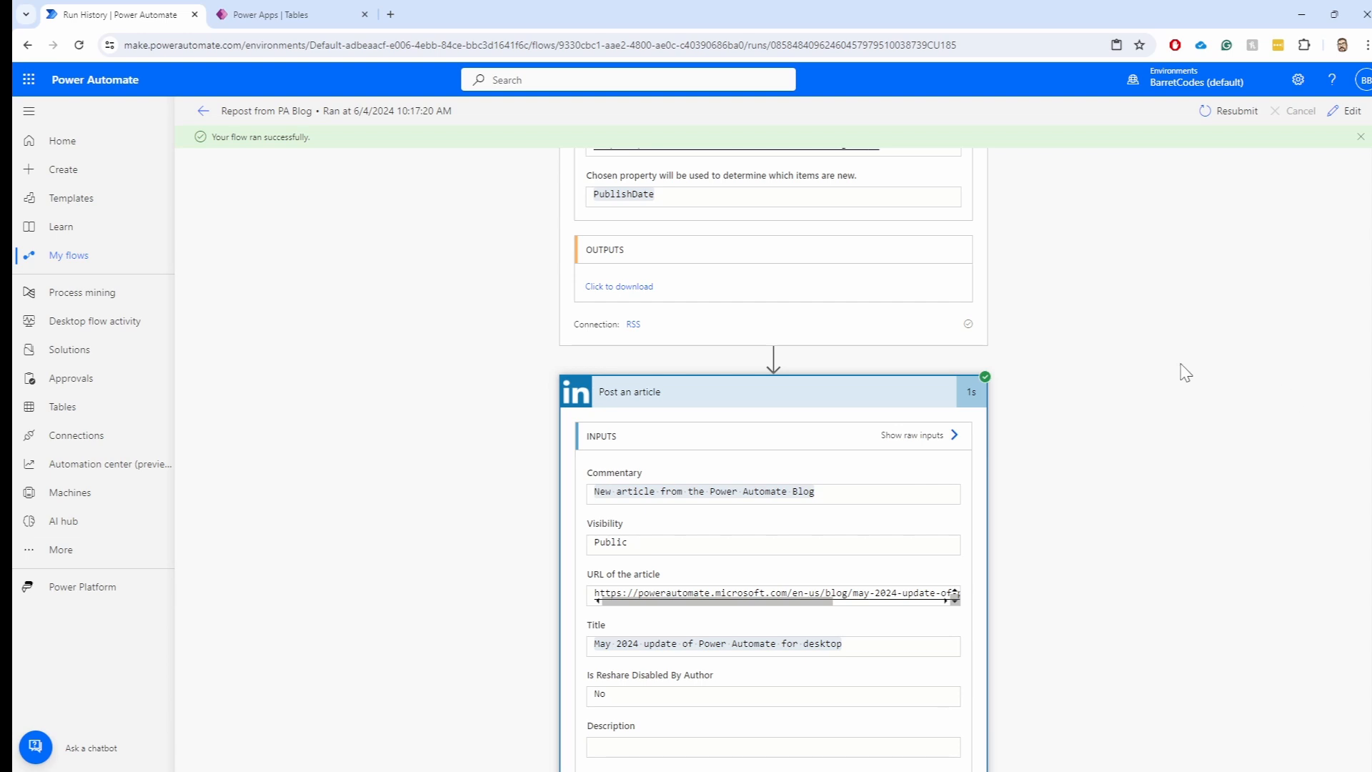
scroll(1182, 368, up, 2)
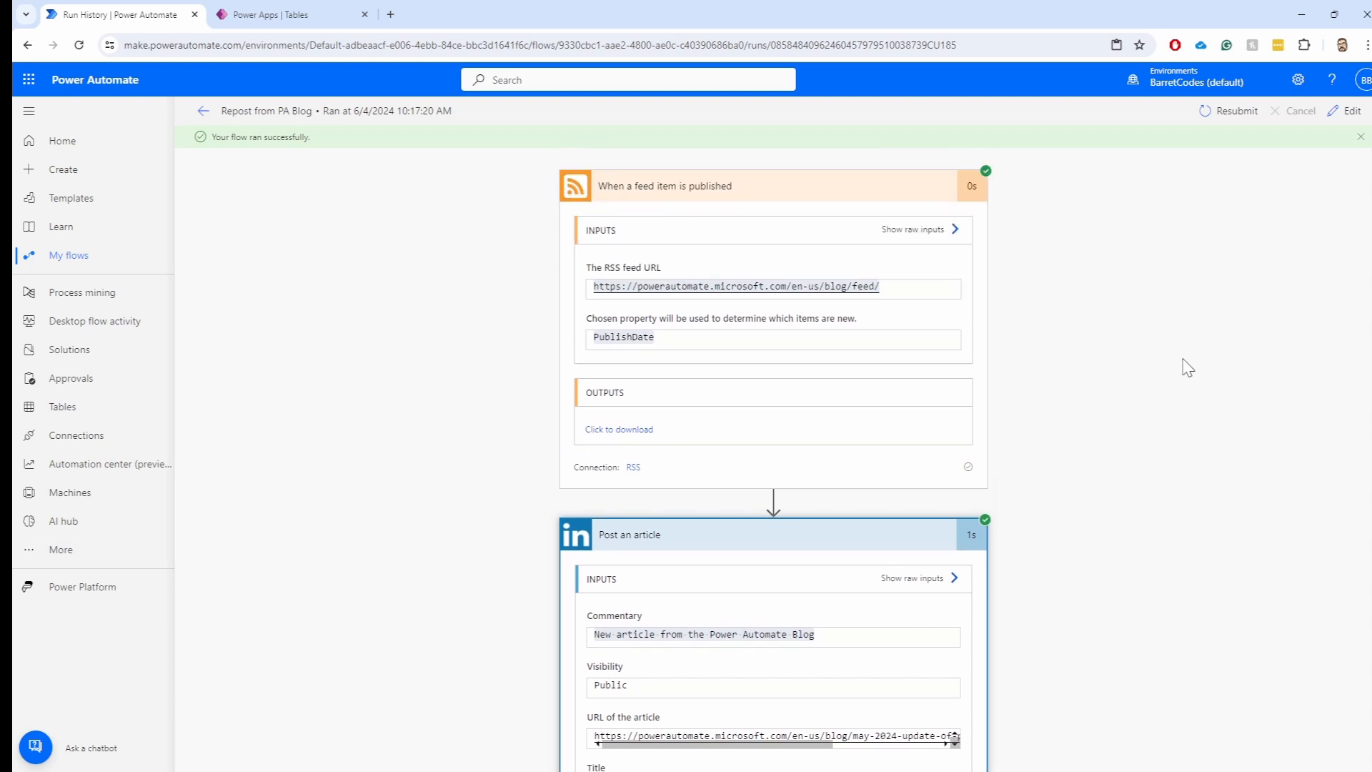
Open Repost from PA Blog in the new designer, then return to its details page
click(1353, 112)
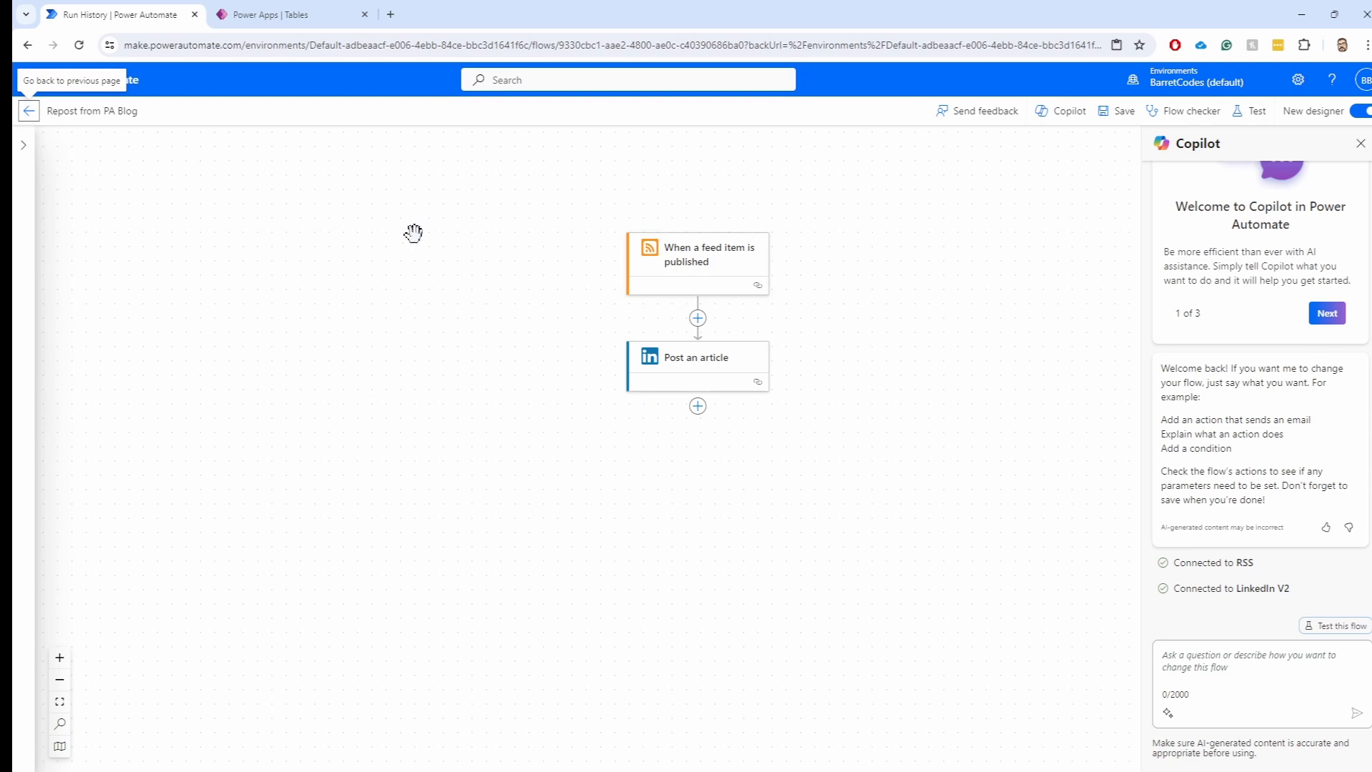
click(28, 111)
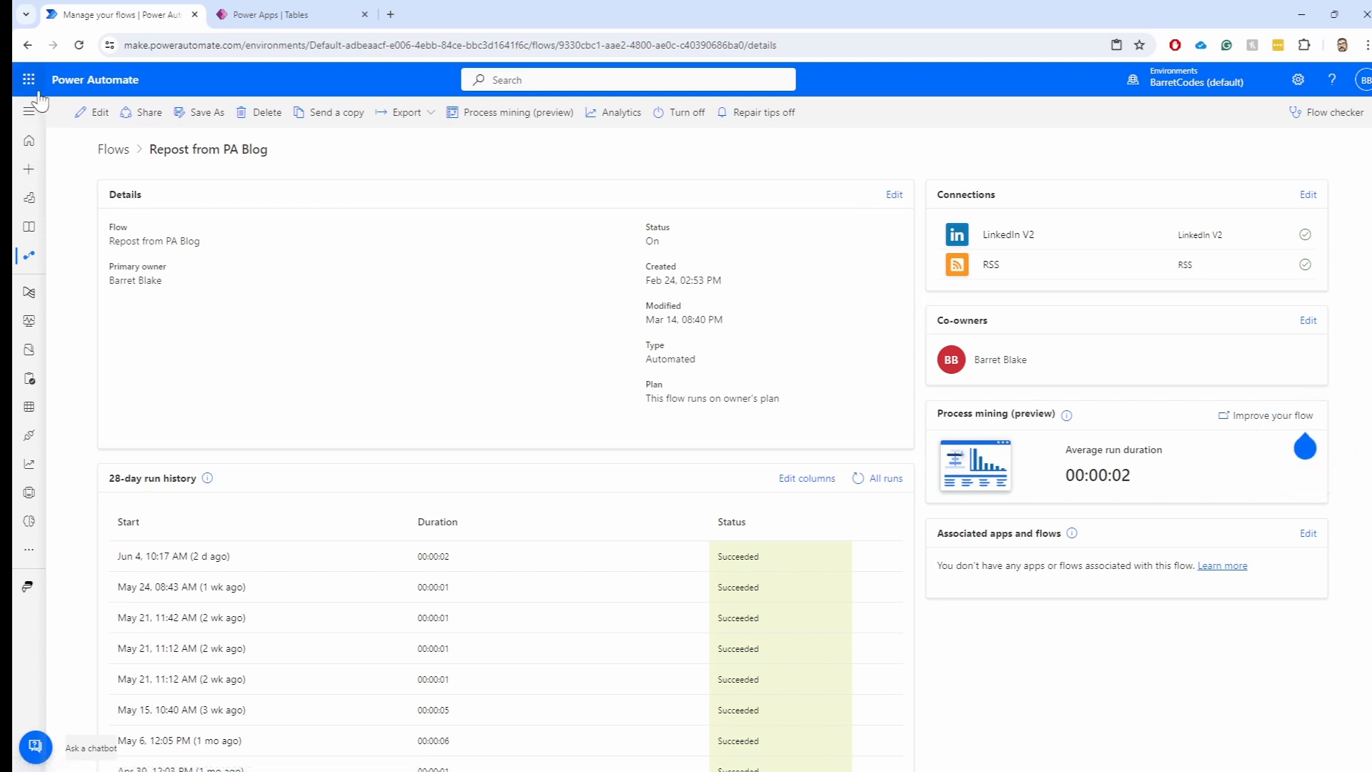
Go to Home, expand the navigation pane and open the Templates gallery
click(29, 140)
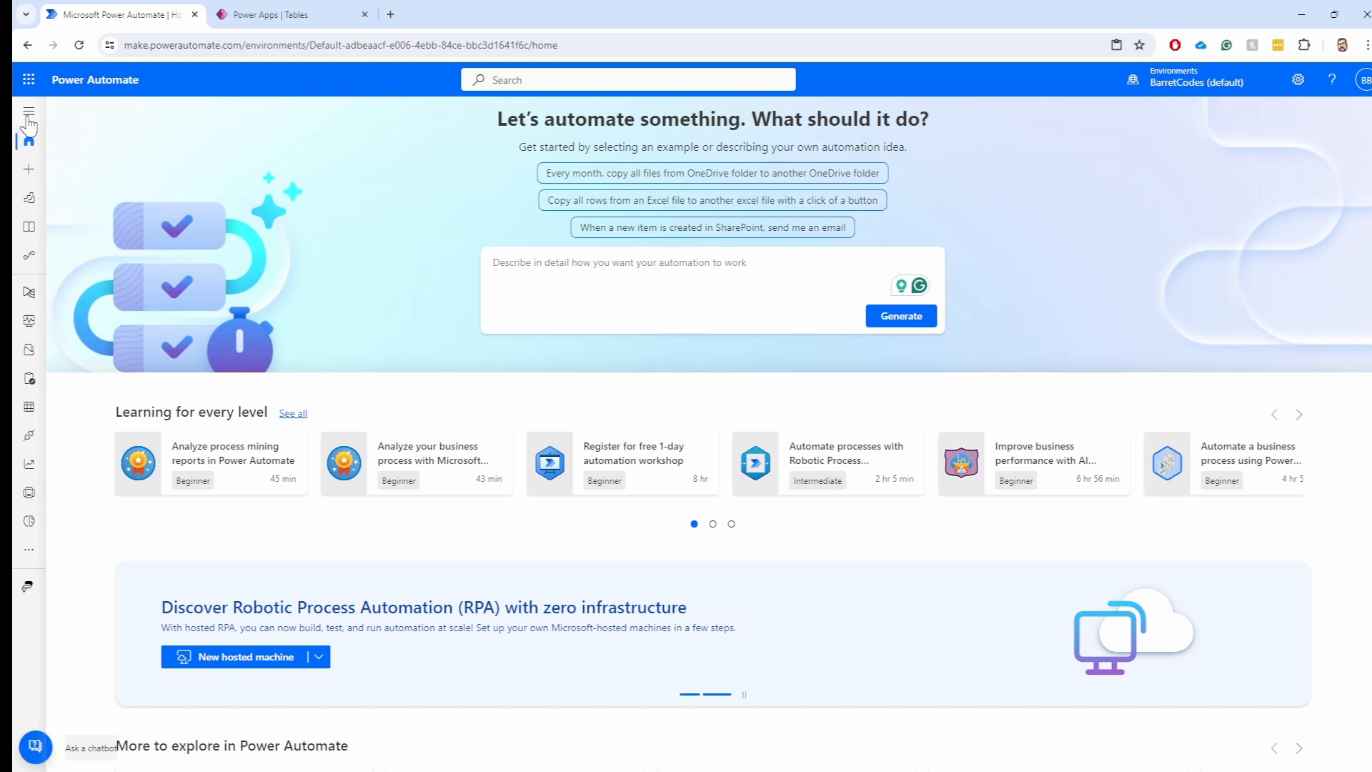
click(29, 112)
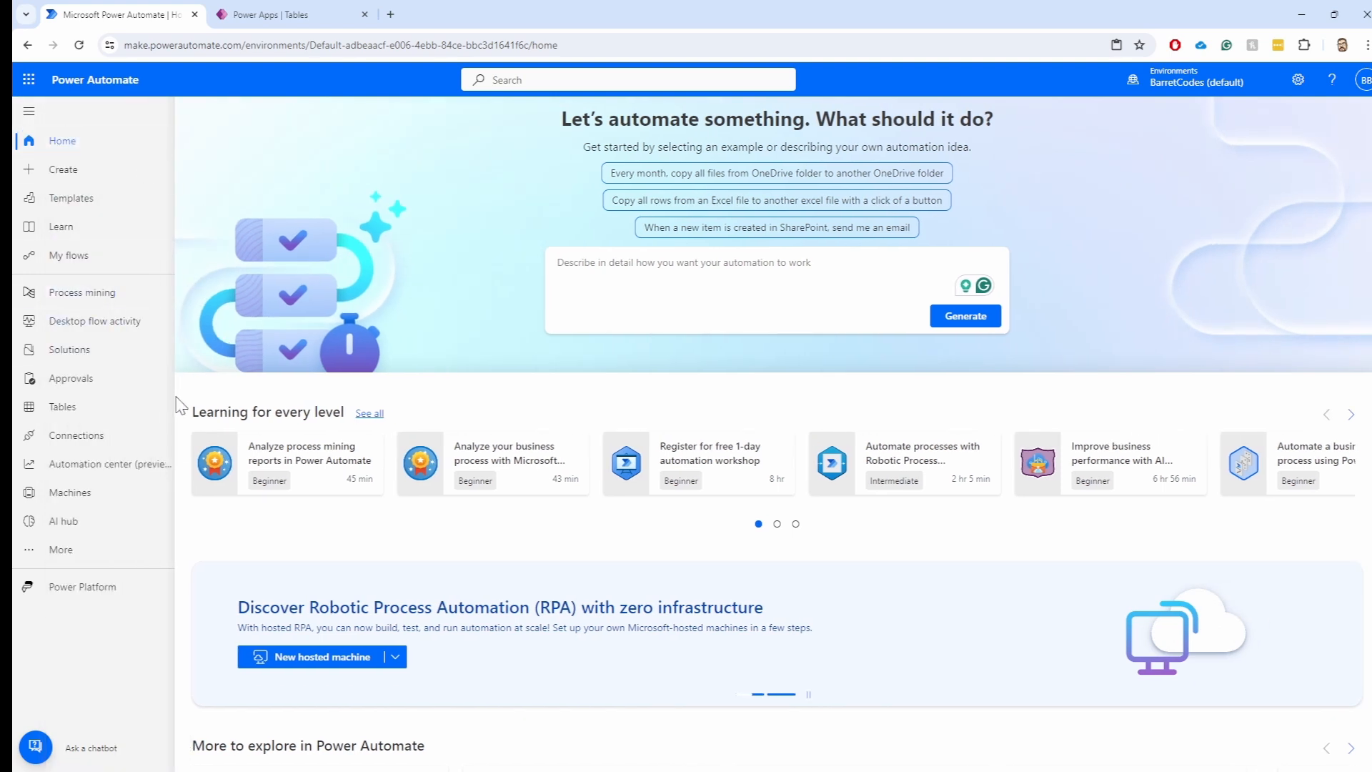
click(75, 201)
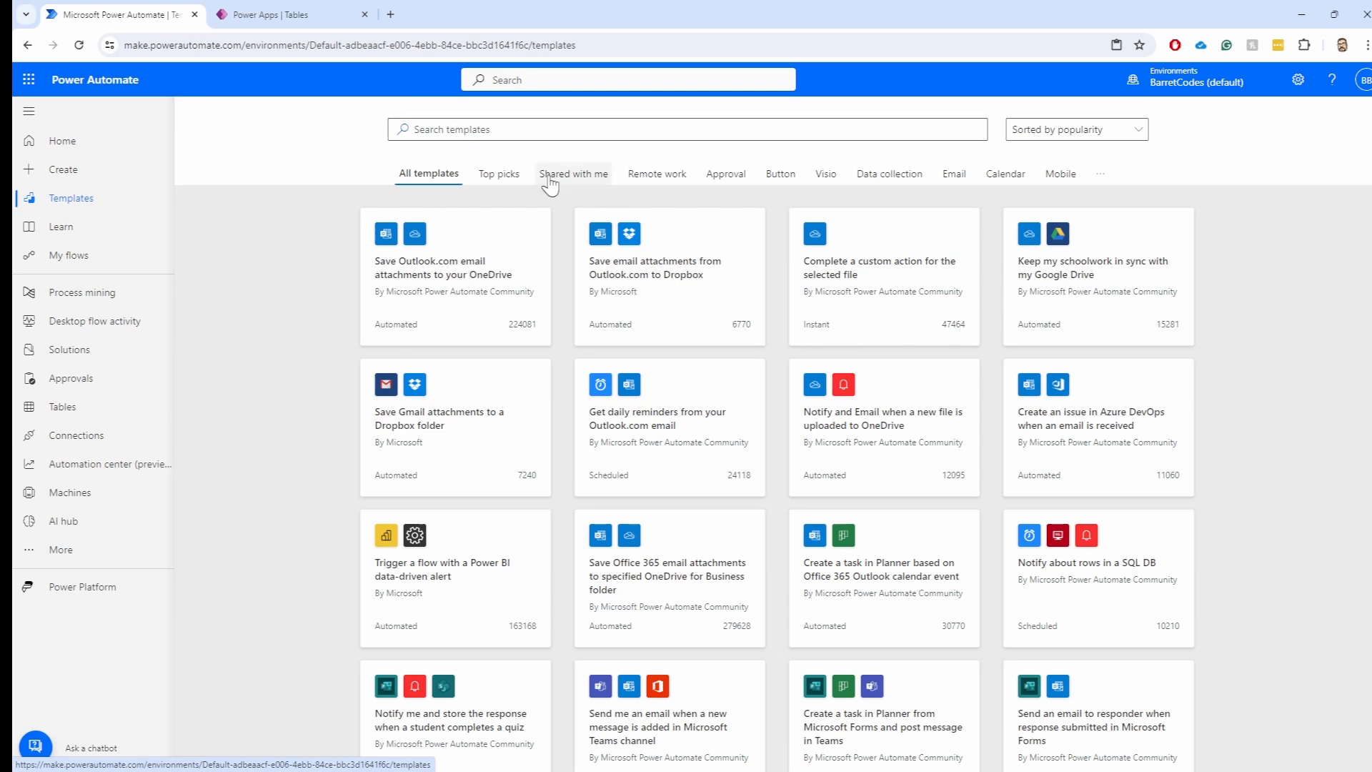
Open the 'Save Outlook.com email attachments to your OneDrive' template
click(450, 274)
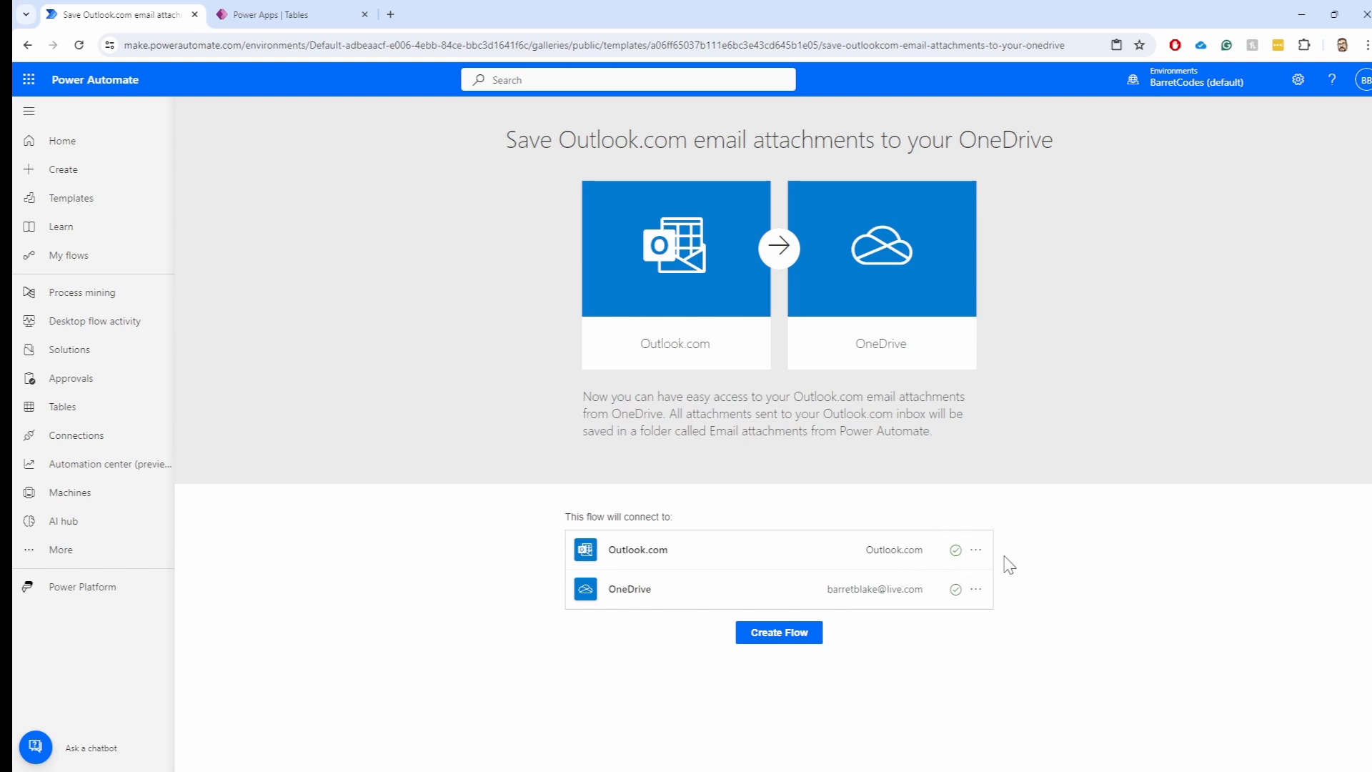
click(976, 550)
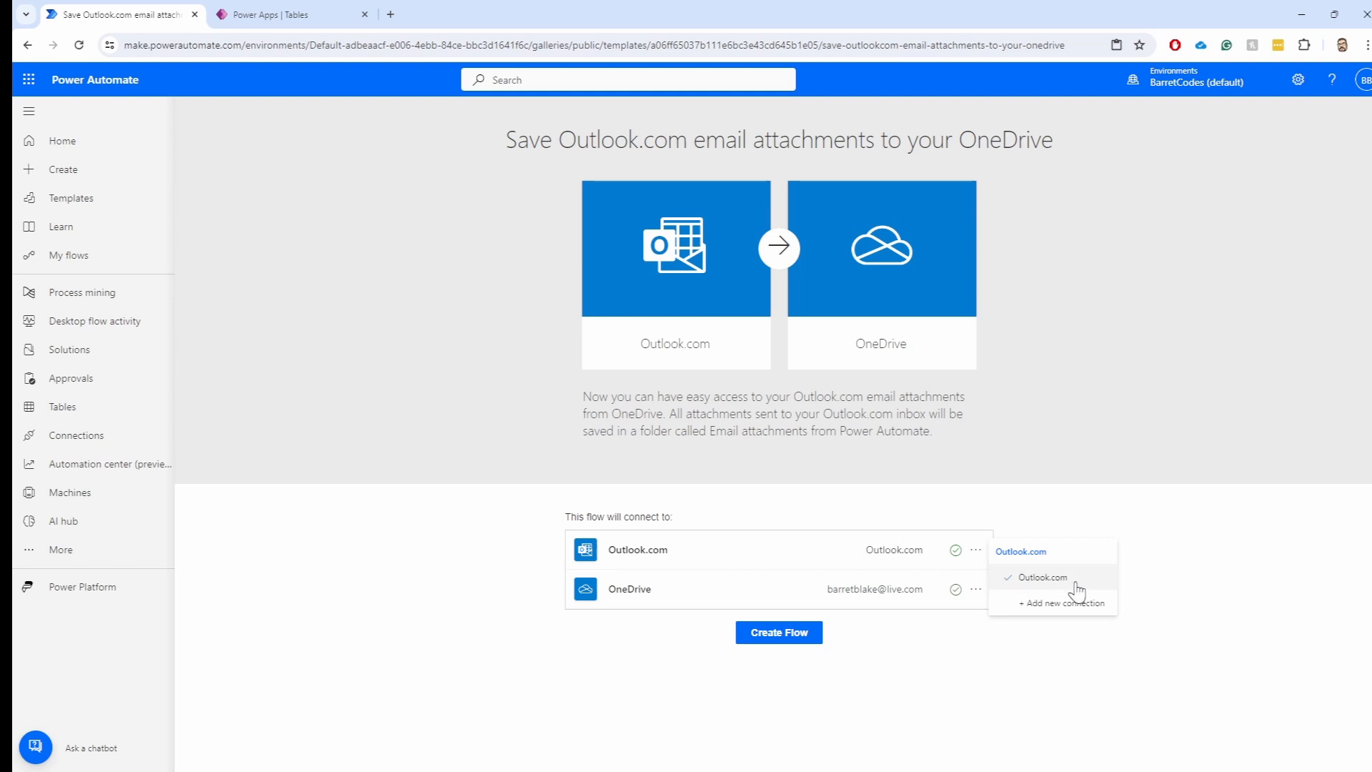
click(789, 563)
click(976, 590)
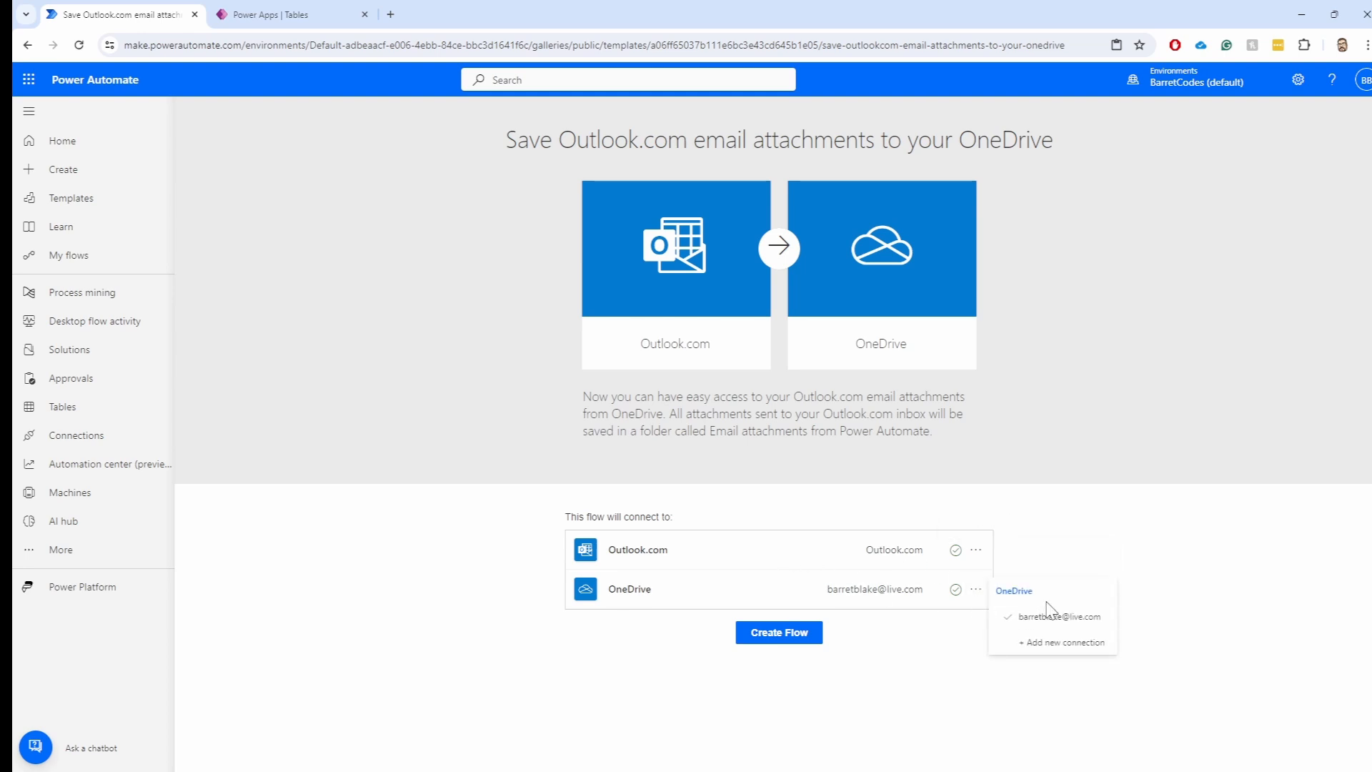
click(1136, 525)
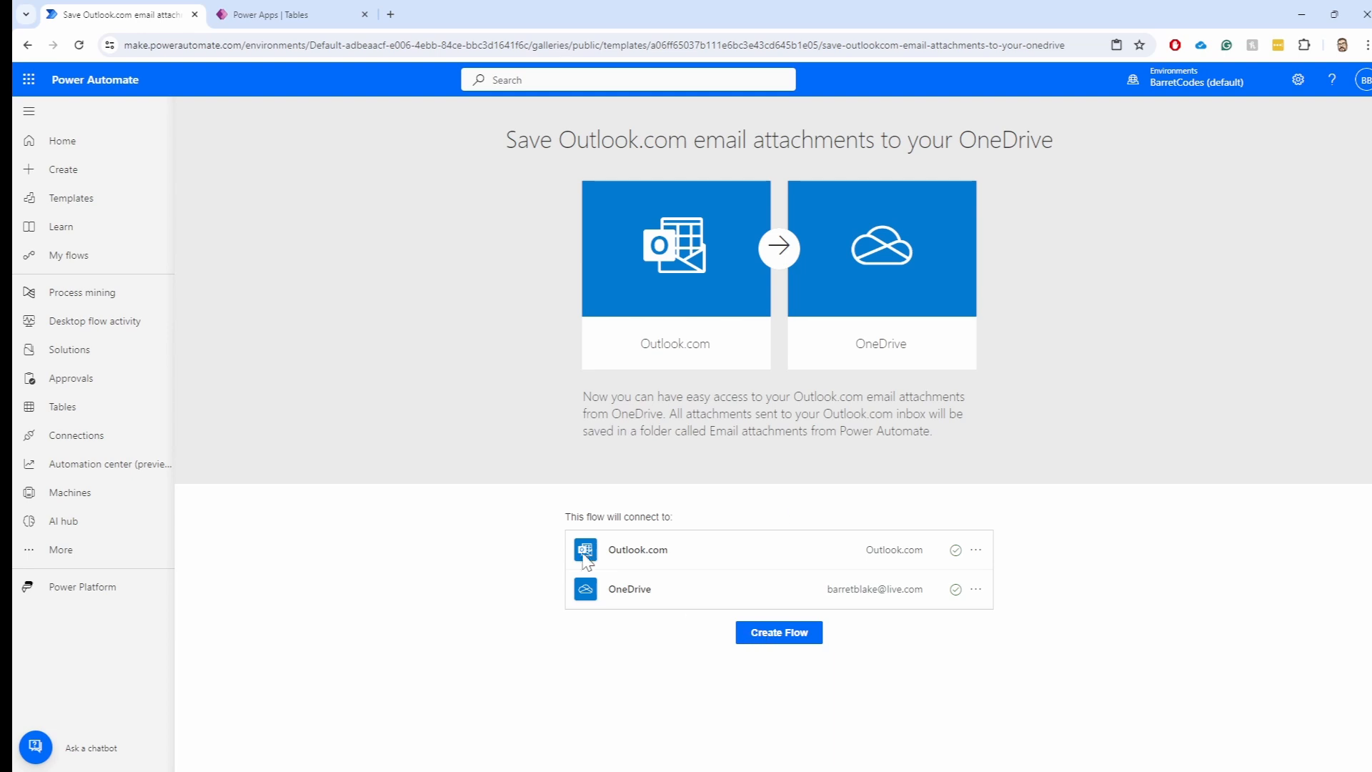
Create the Outlook.com attachments flow from the template and turn it off
click(757, 638)
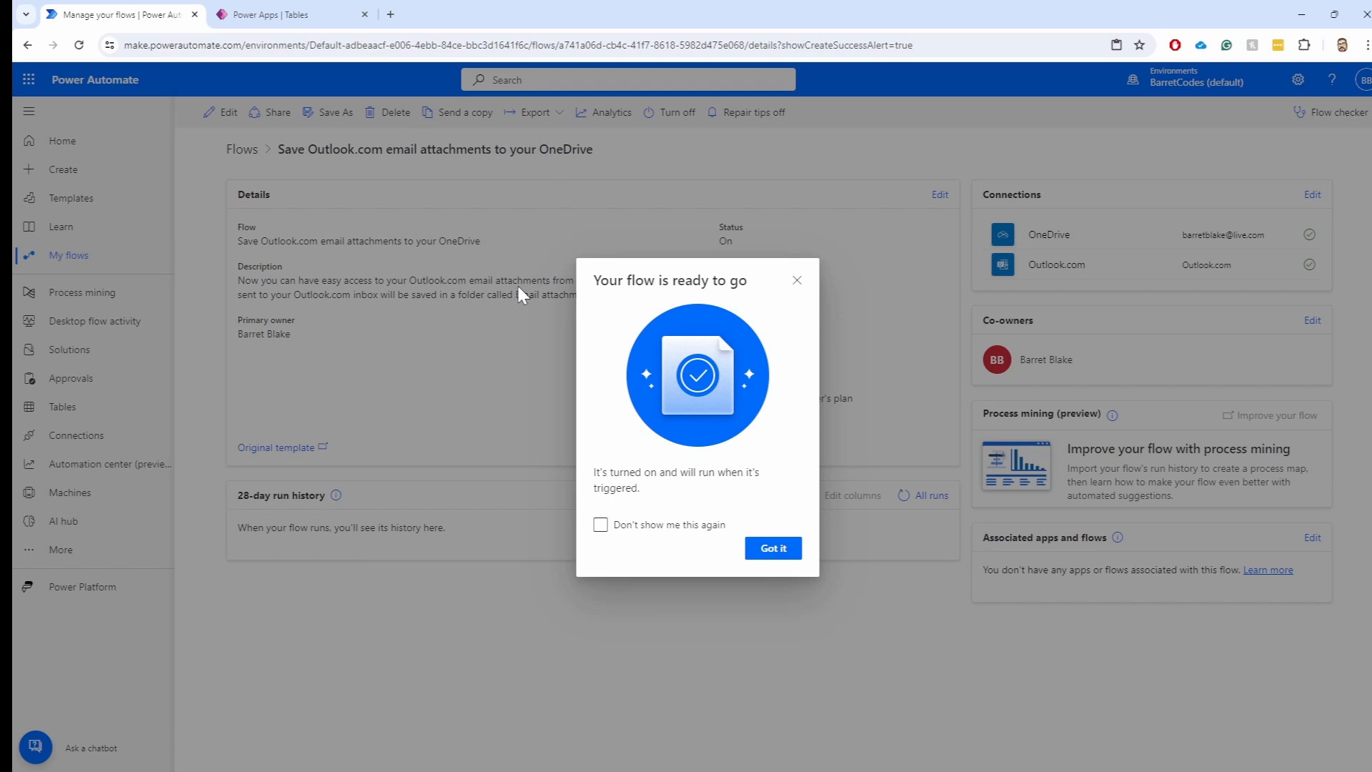
click(778, 549)
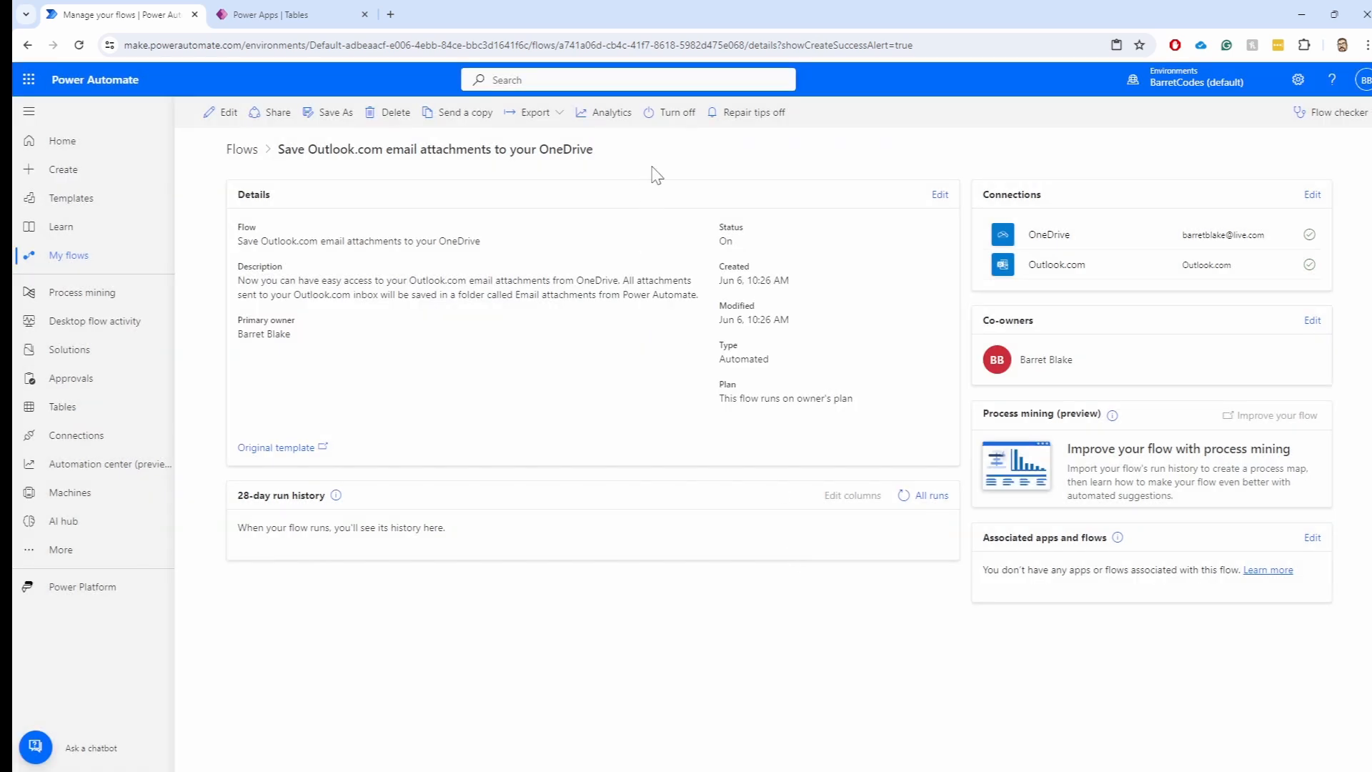
click(693, 127)
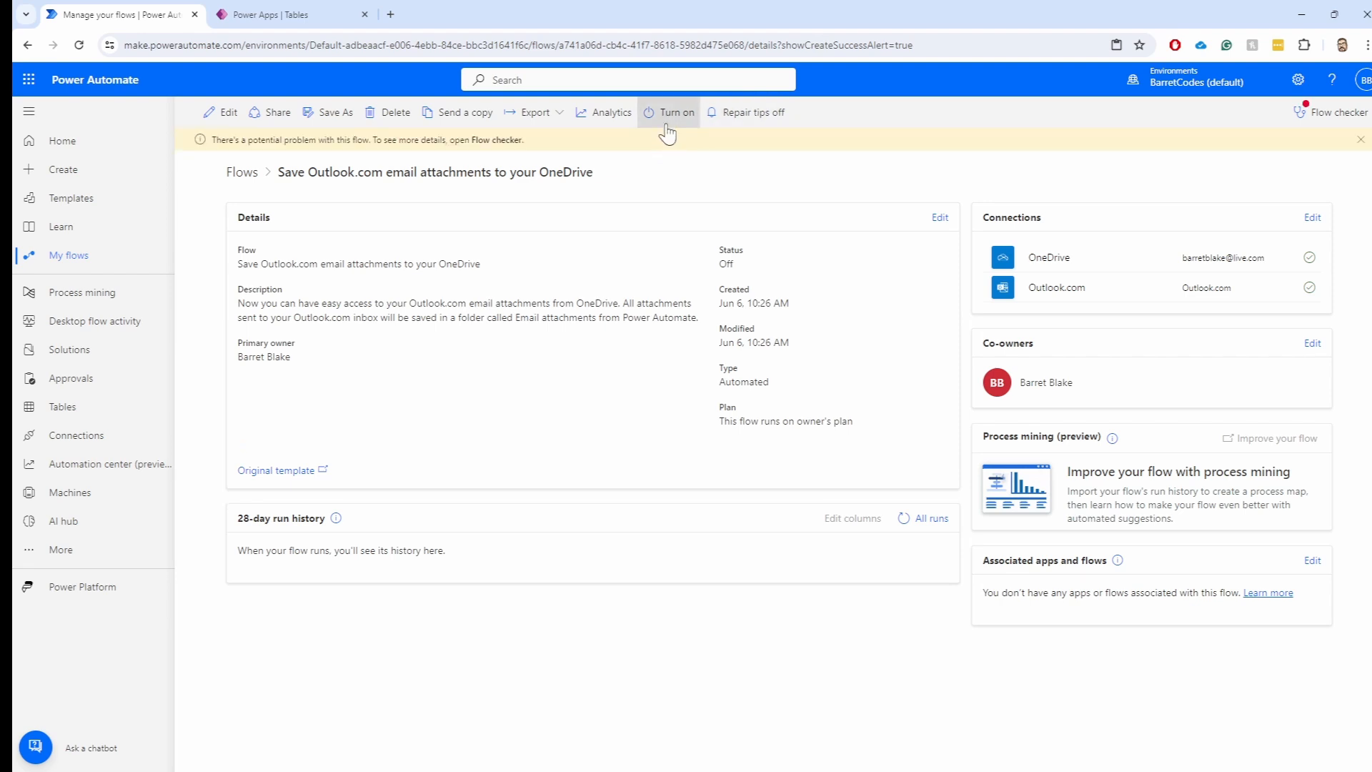
click(1324, 114)
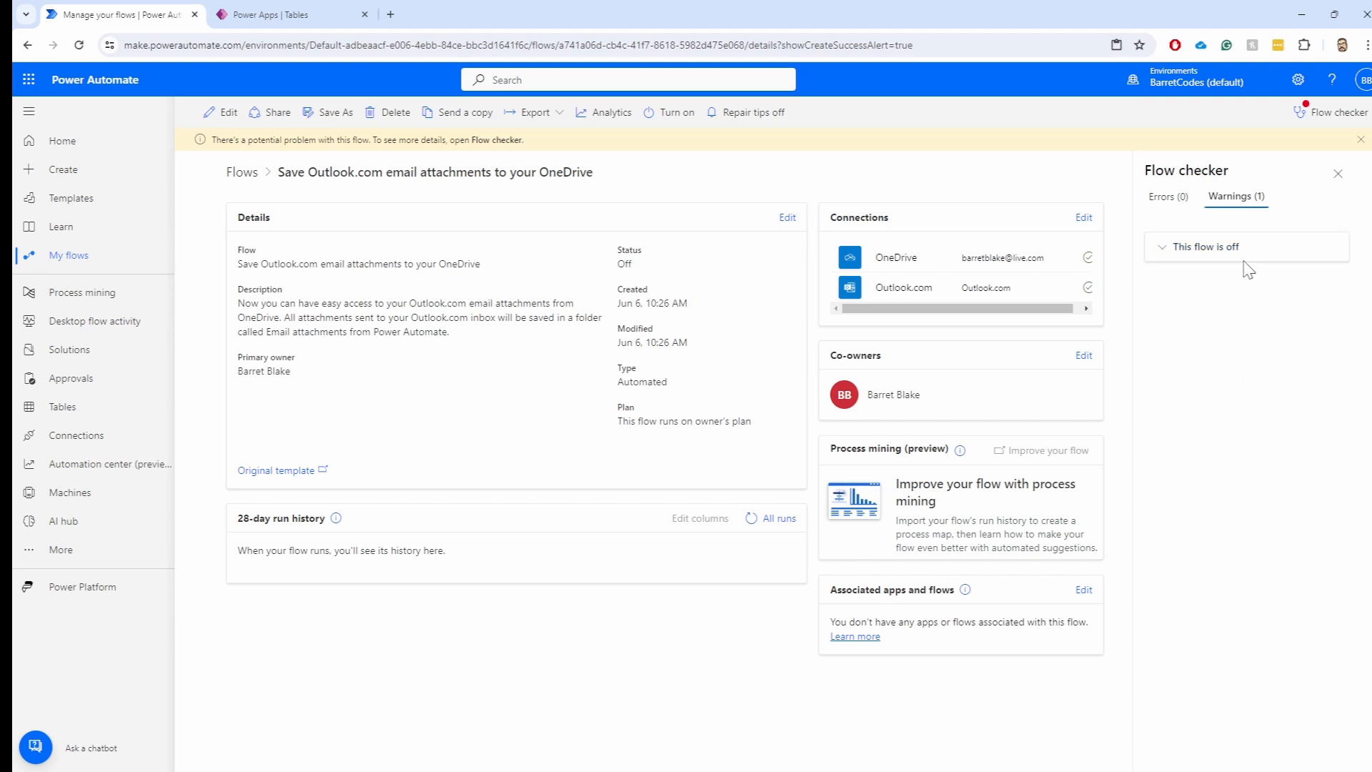
click(1339, 175)
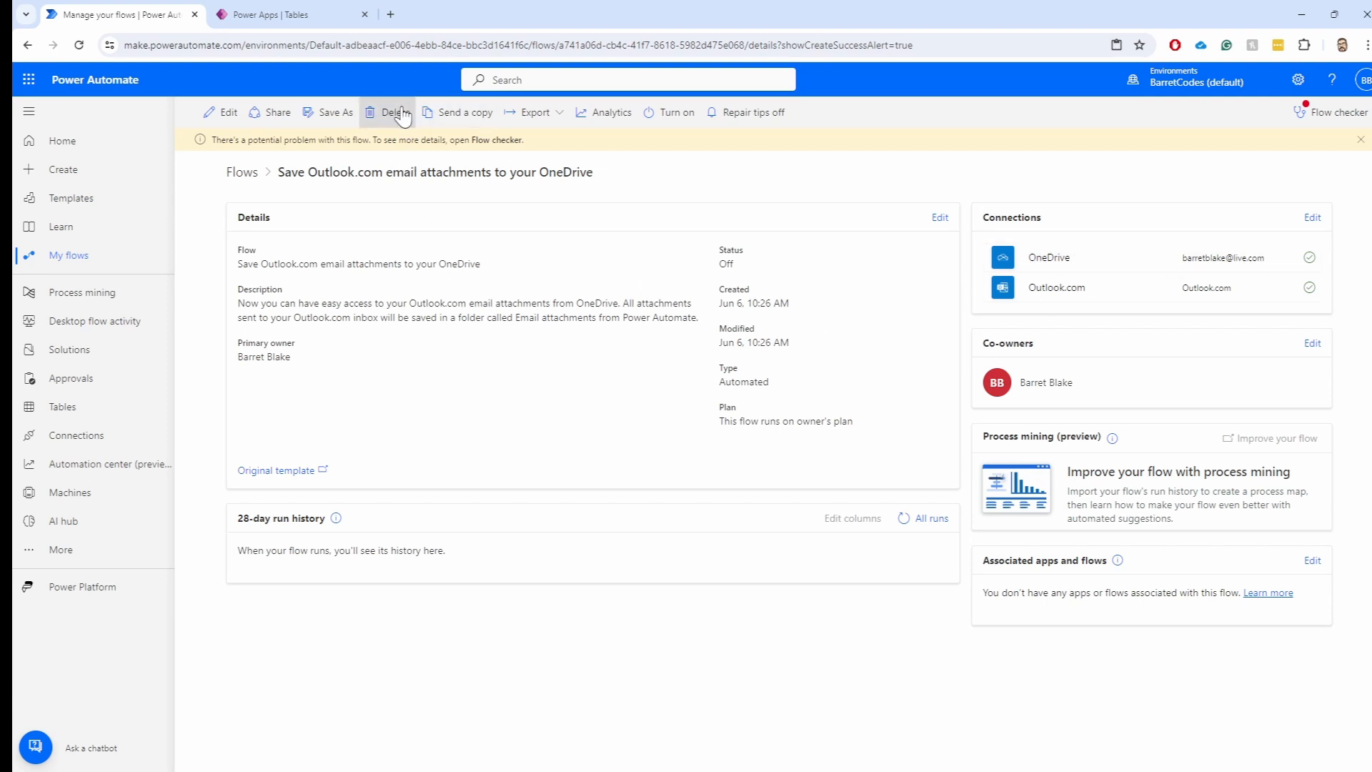
click(455, 120)
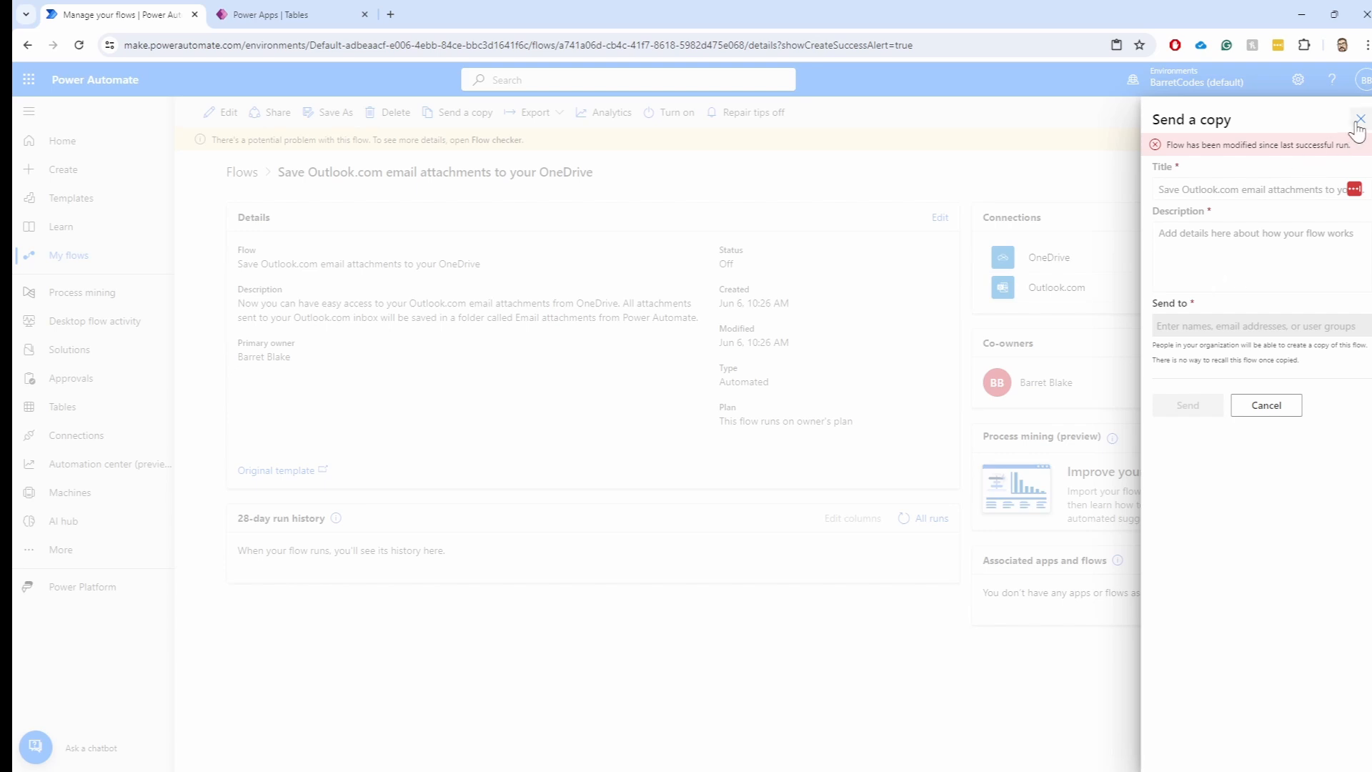
click(1270, 402)
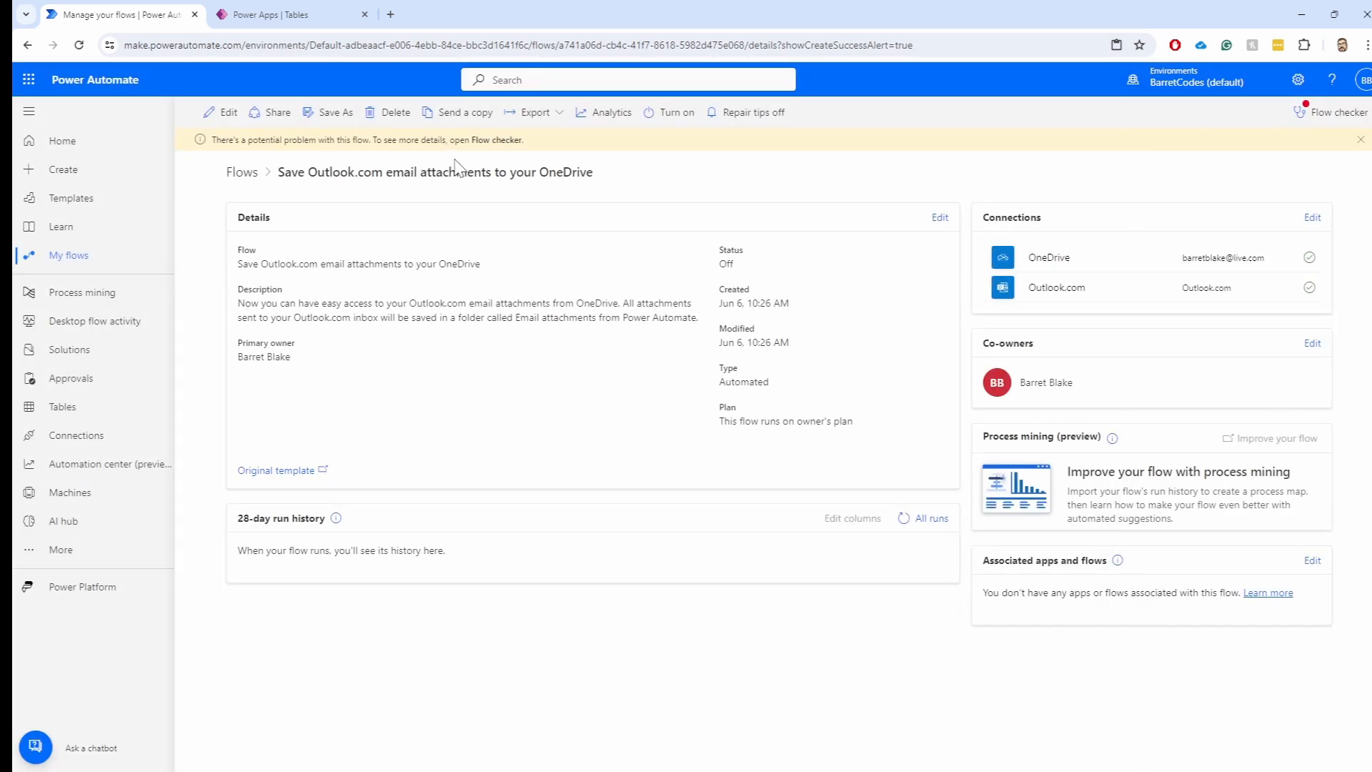
click(557, 117)
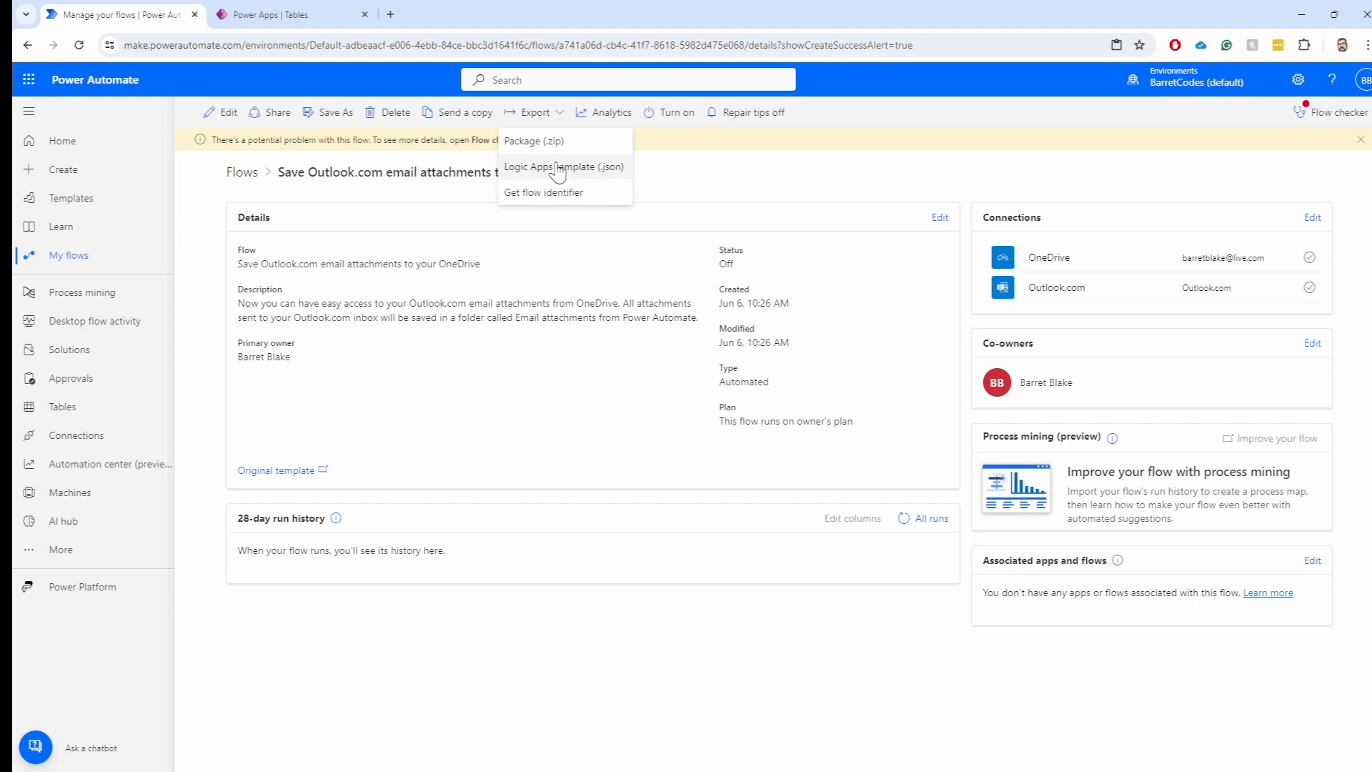
click(604, 114)
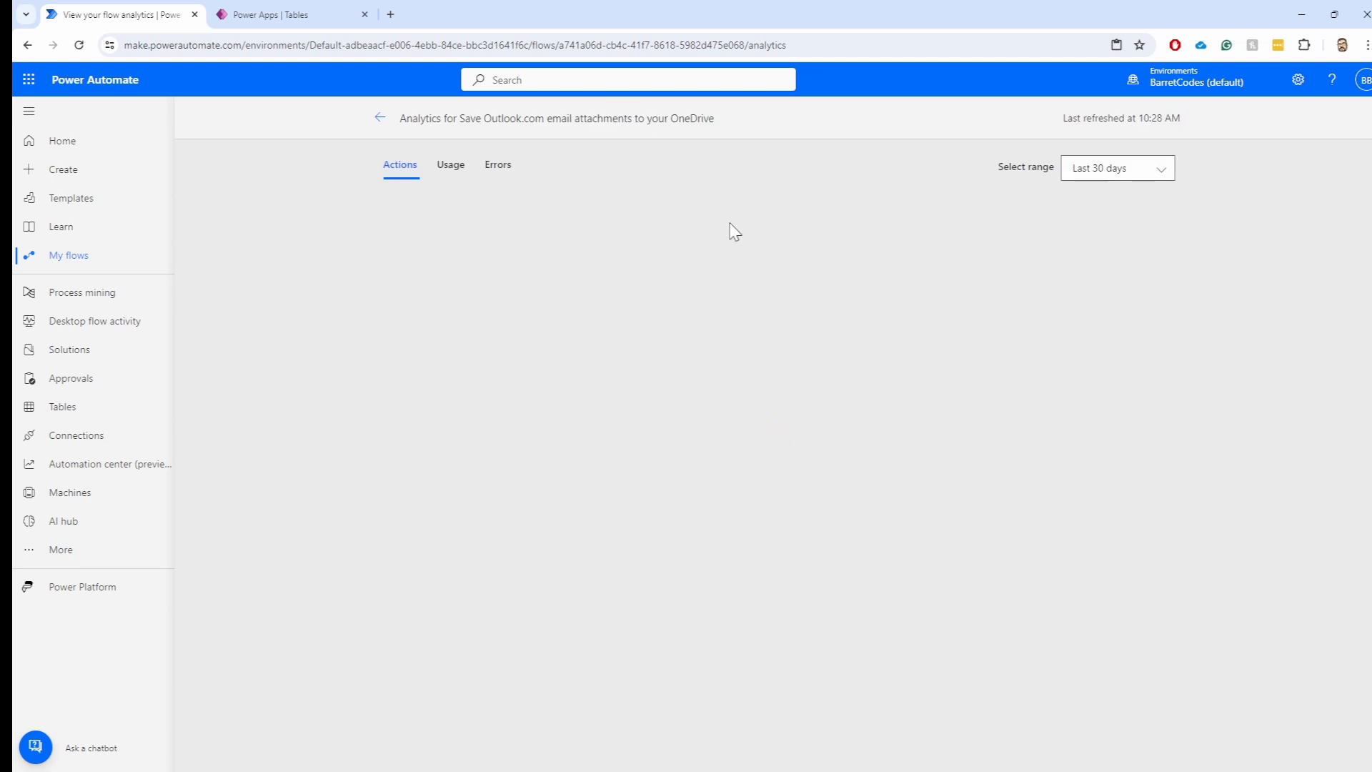
click(380, 119)
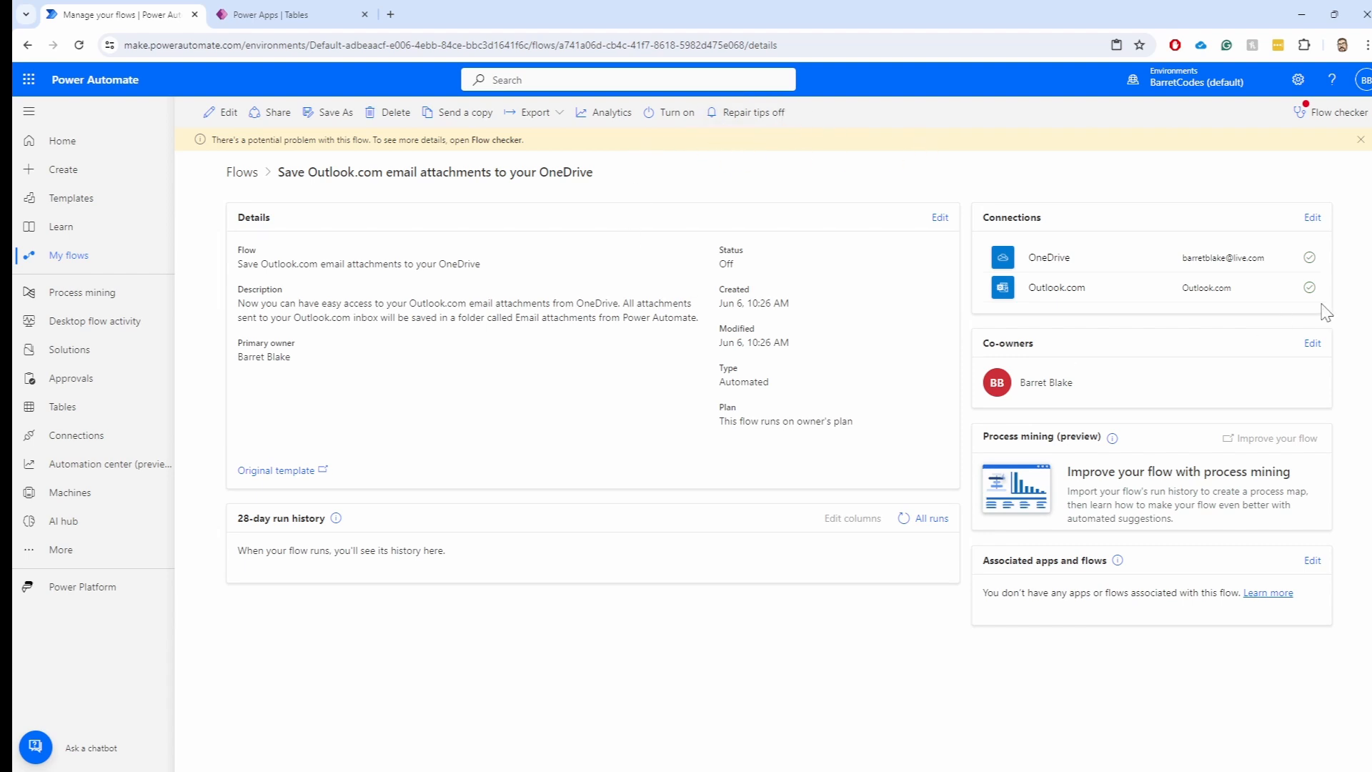
Delete the new Outlook attachments flow, then delete Demo 22 from My flows
click(394, 113)
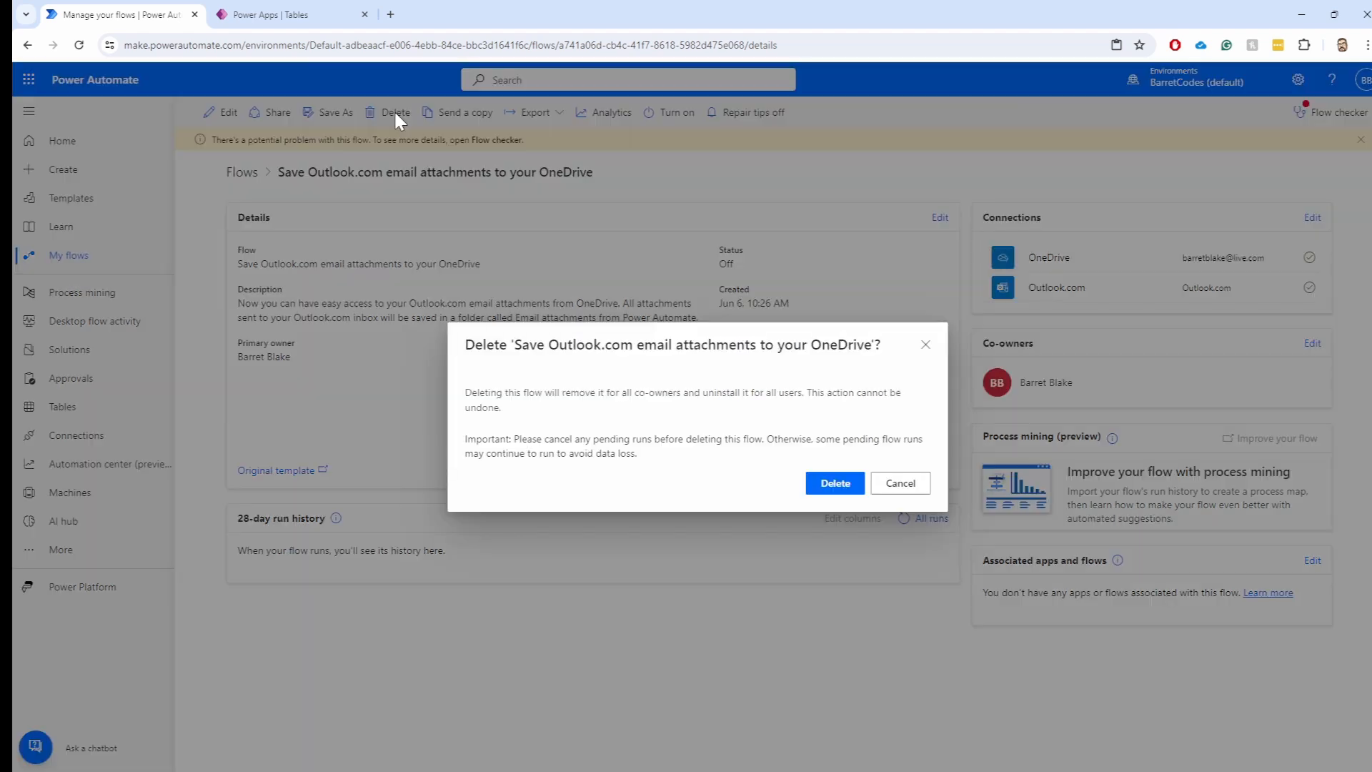
click(835, 484)
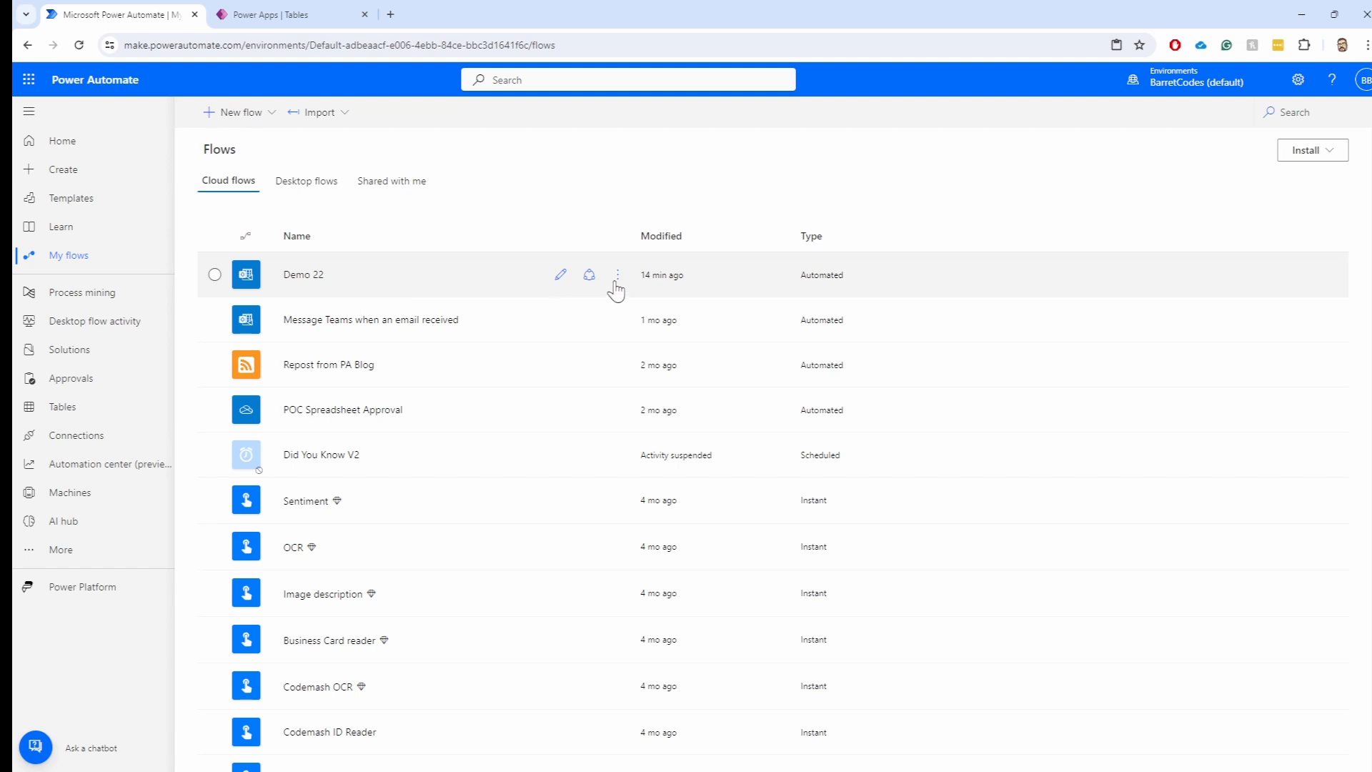
click(619, 276)
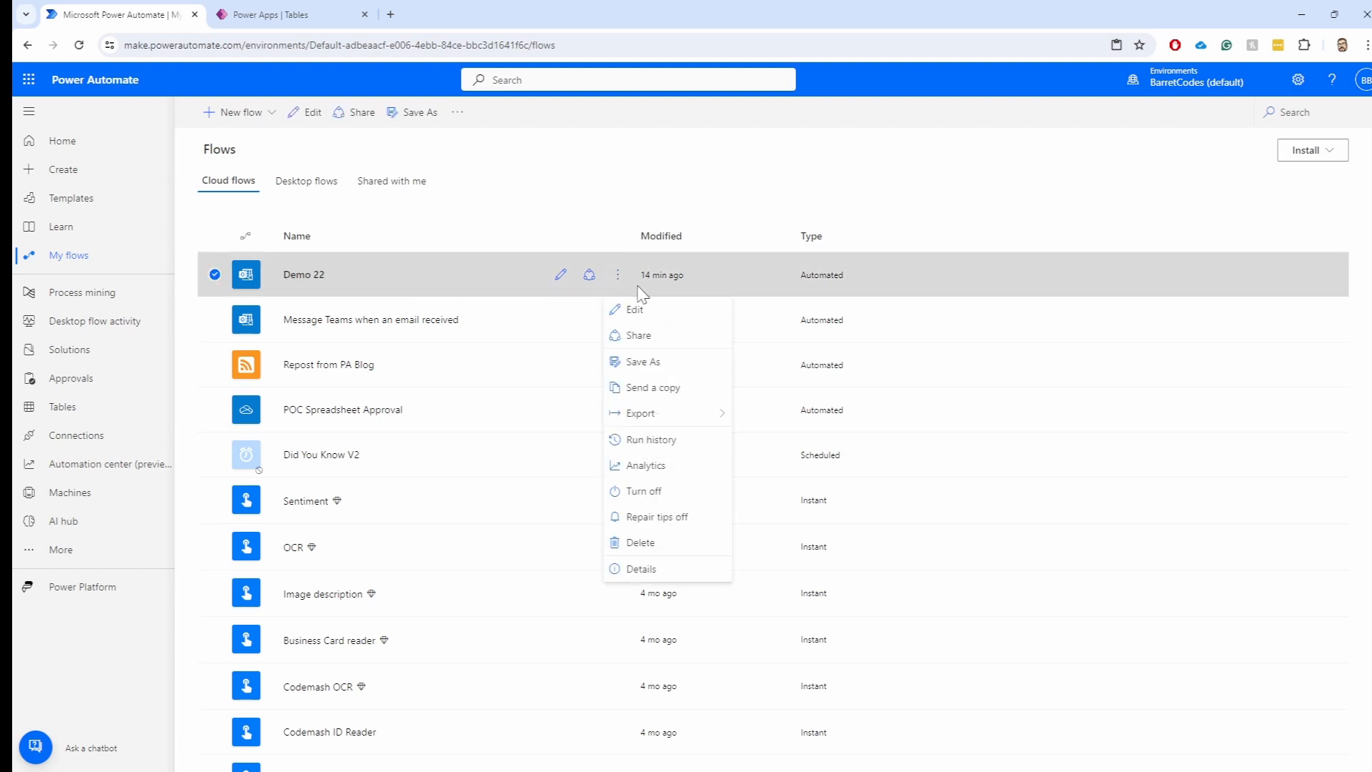
click(449, 271)
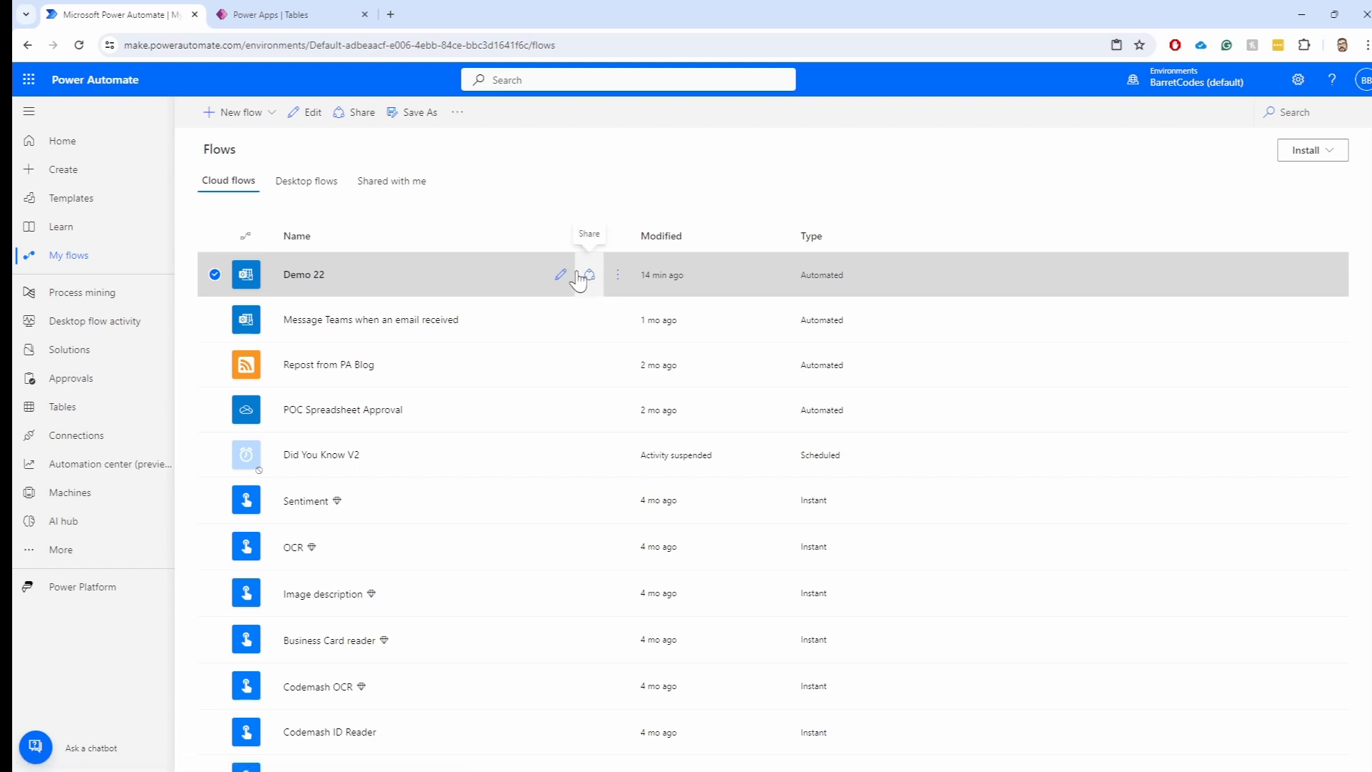
click(619, 276)
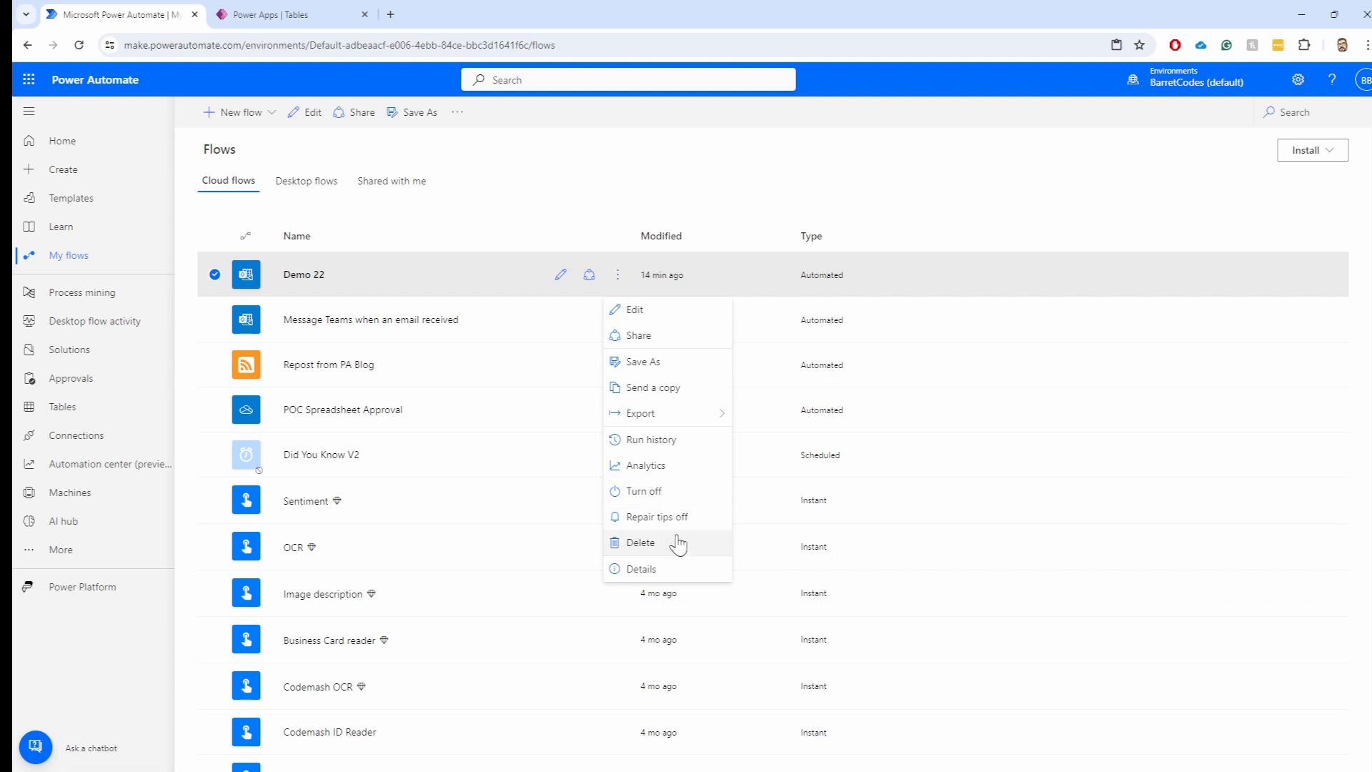
click(652, 551)
click(829, 482)
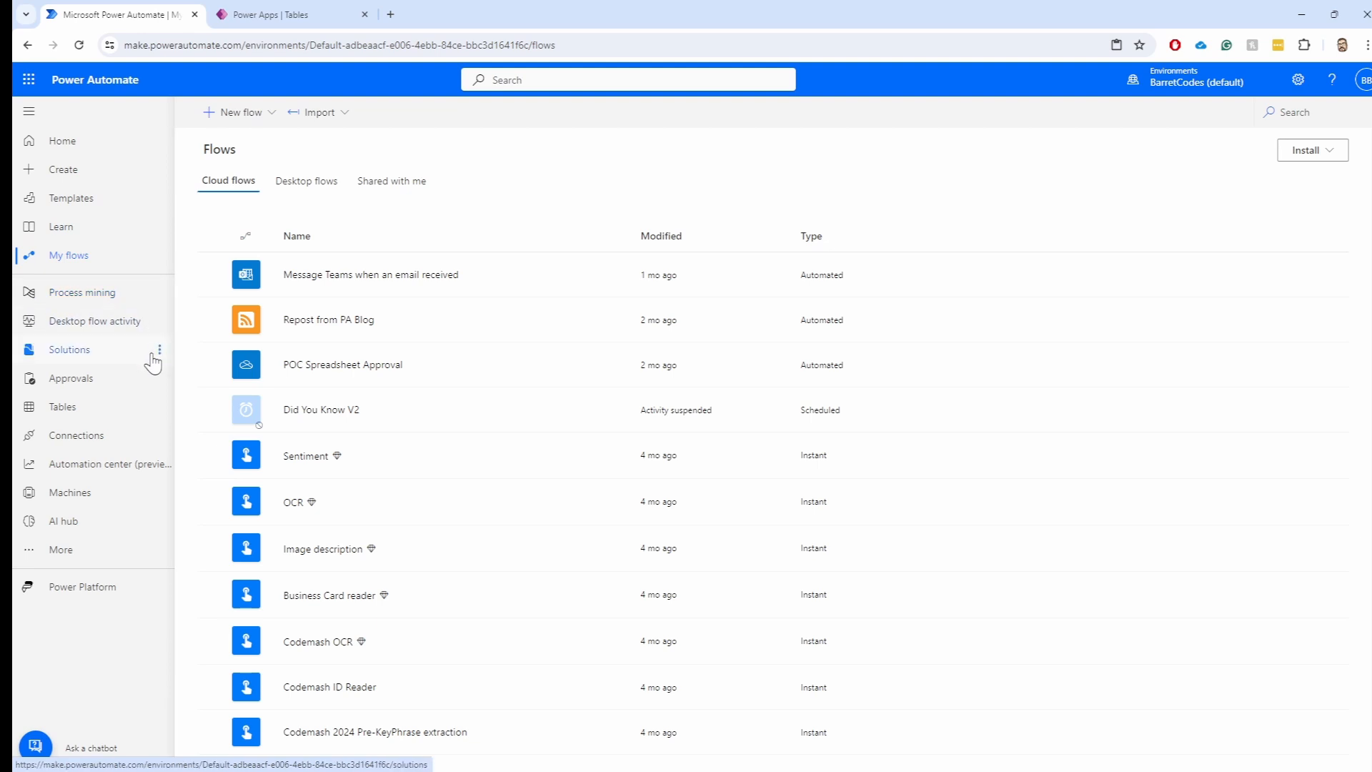
Open the Connections page listing existing connections
click(90, 436)
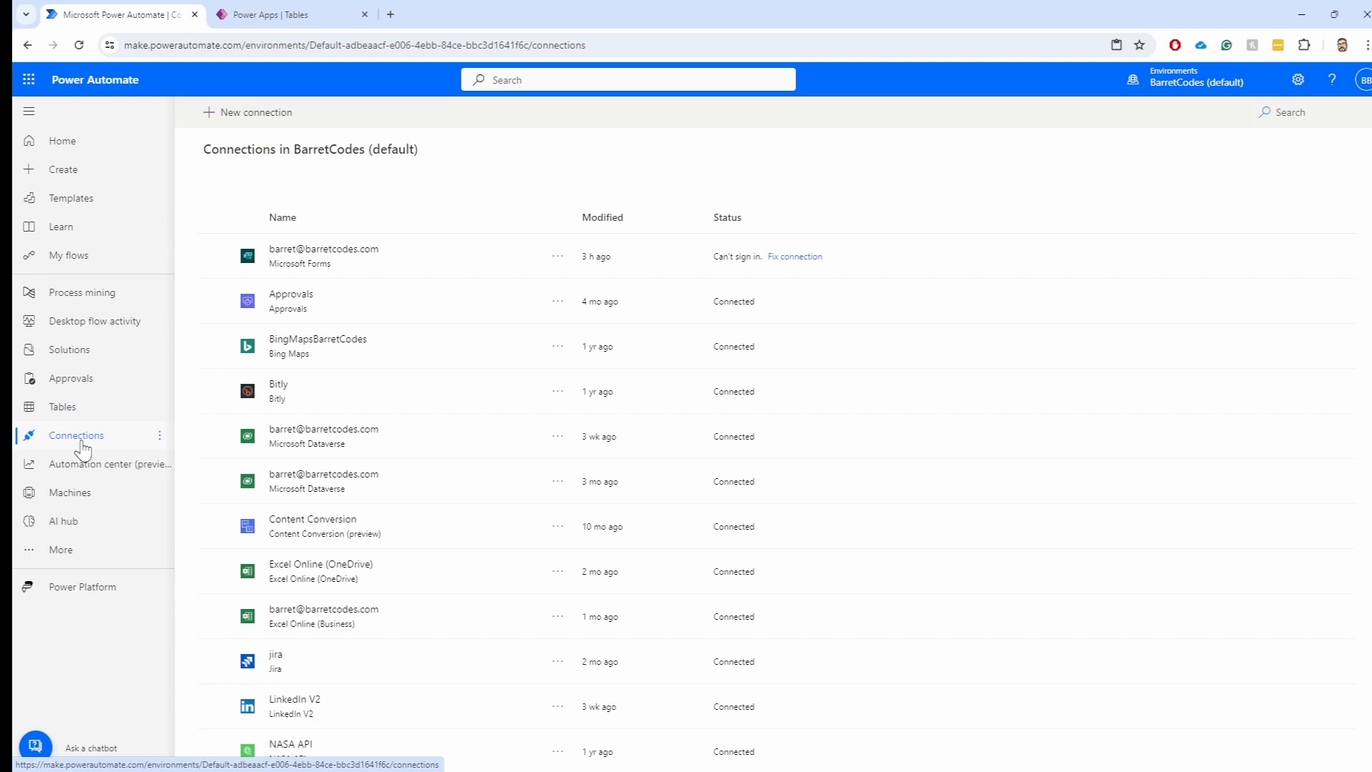
scroll(422, 408, down, 9)
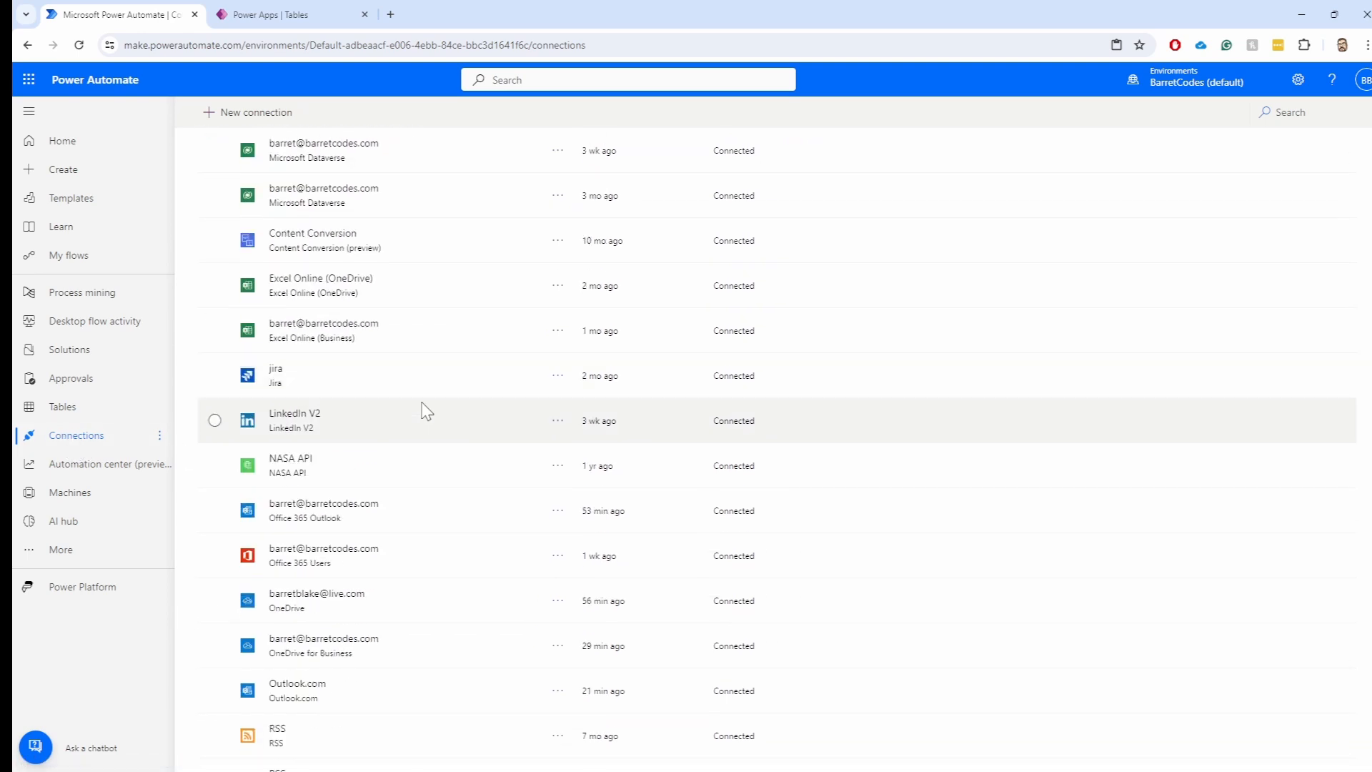
scroll(426, 413, up, 10)
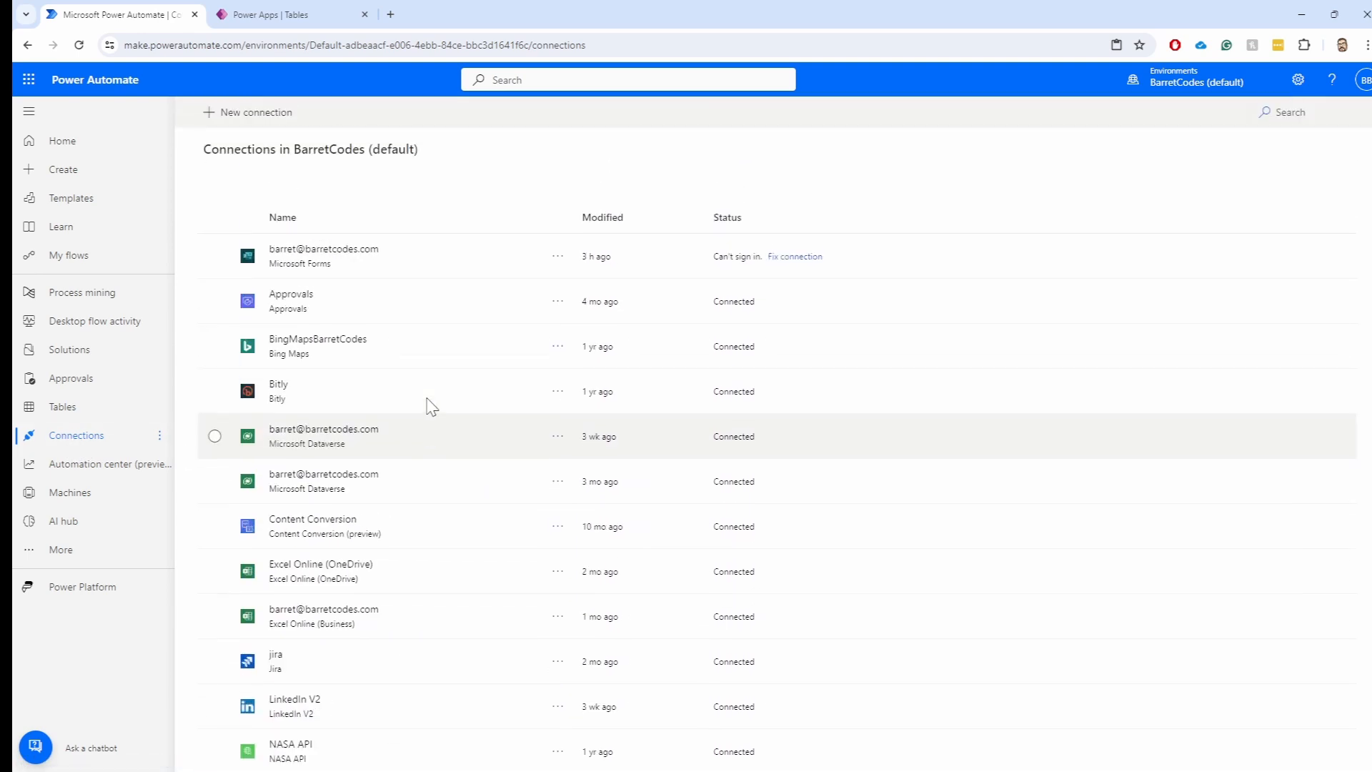
Start a new connection and browse the connector catalogue from SharePoint and OneDrive through the Azure services
click(243, 112)
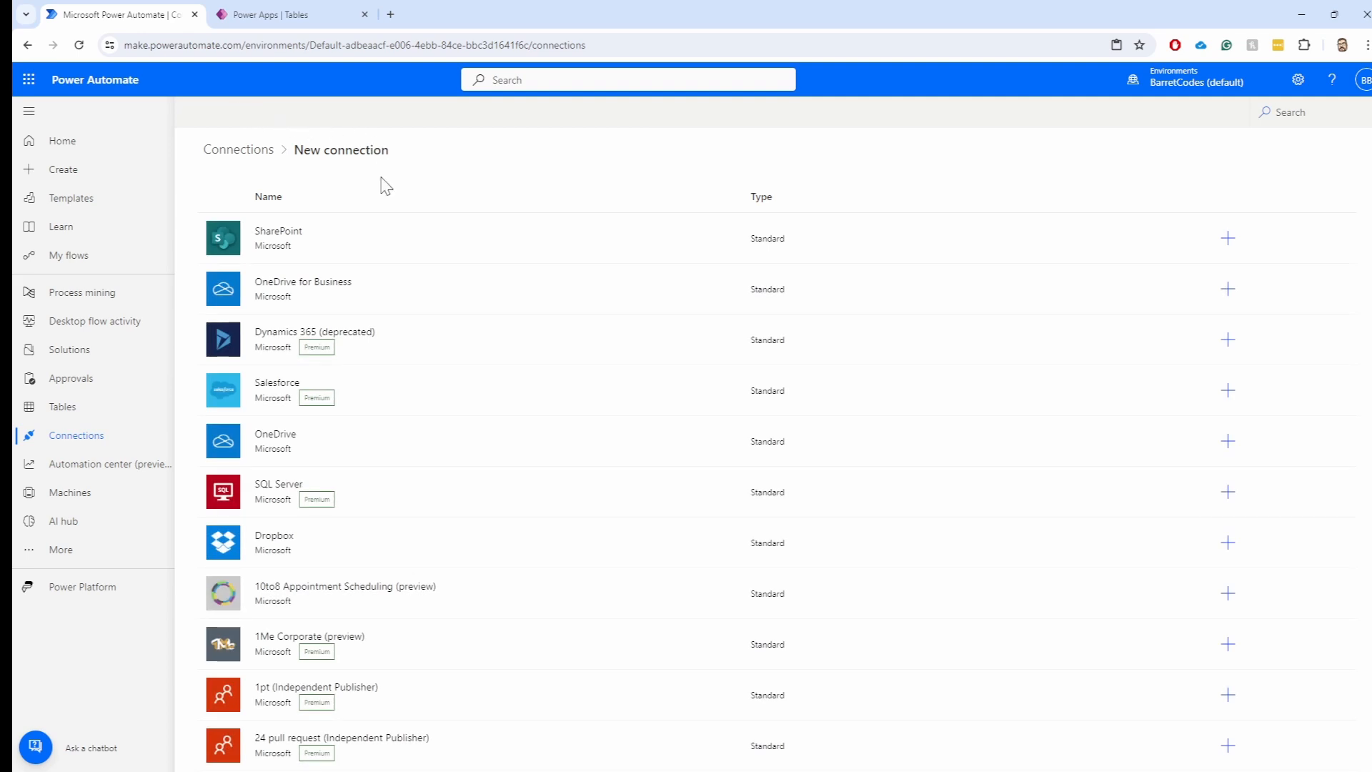
scroll(472, 315, down, 12)
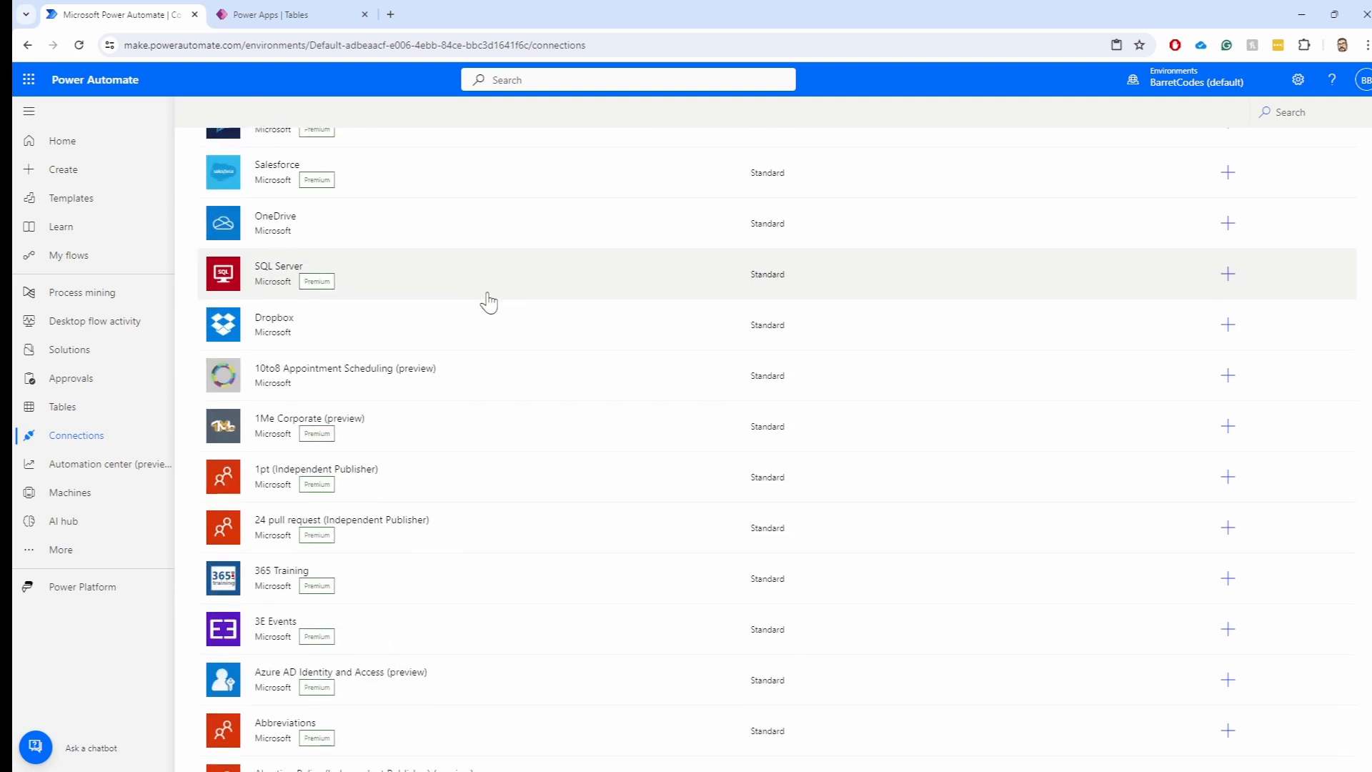
scroll(464, 331, down, 15)
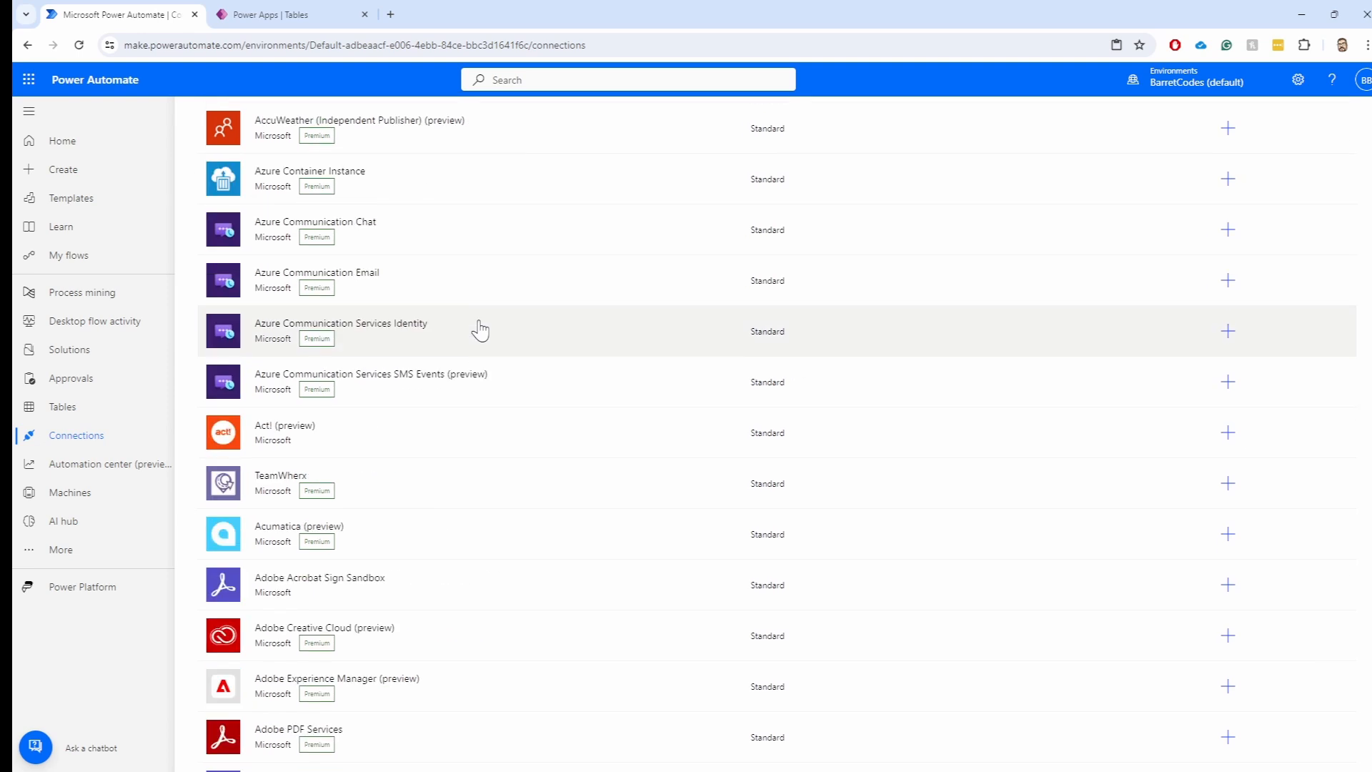
scroll(498, 329, down, 15)
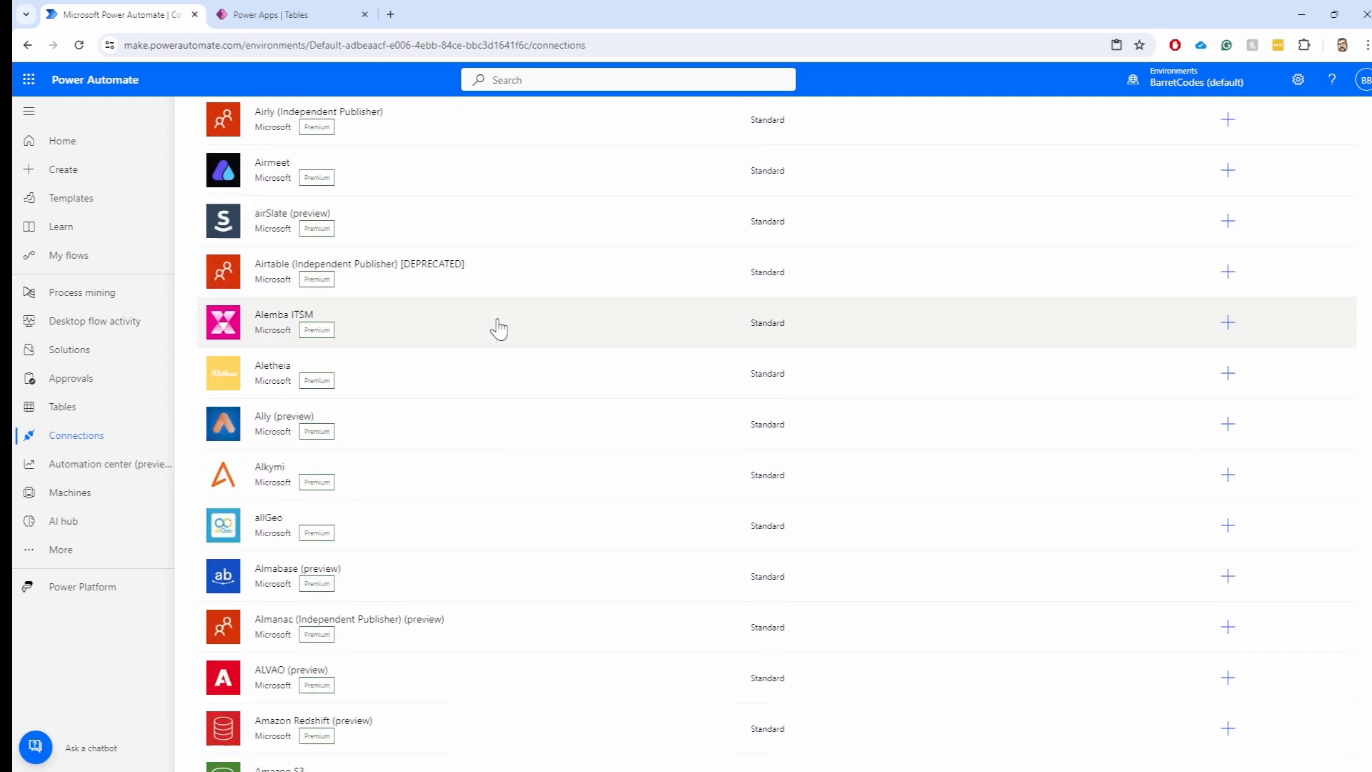
scroll(500, 328, down, 15)
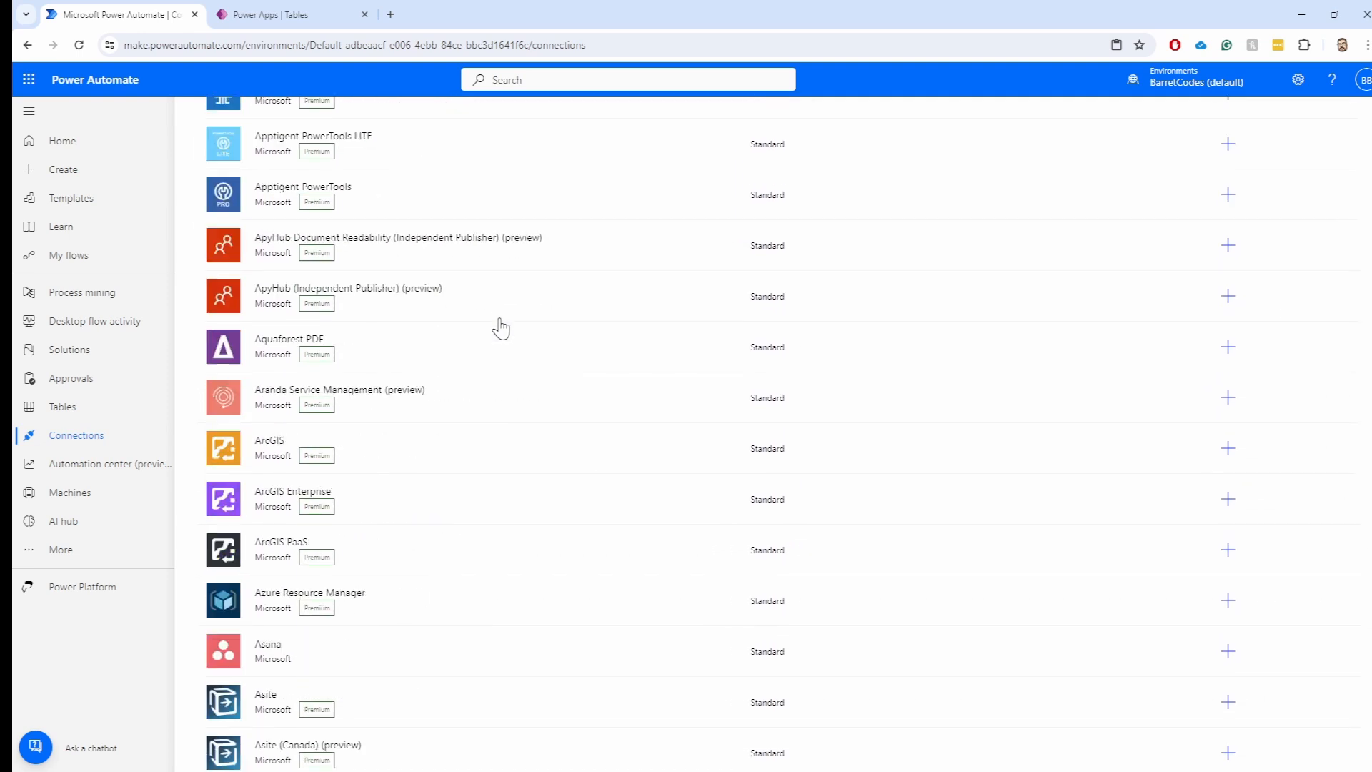
scroll(502, 328, down, 15)
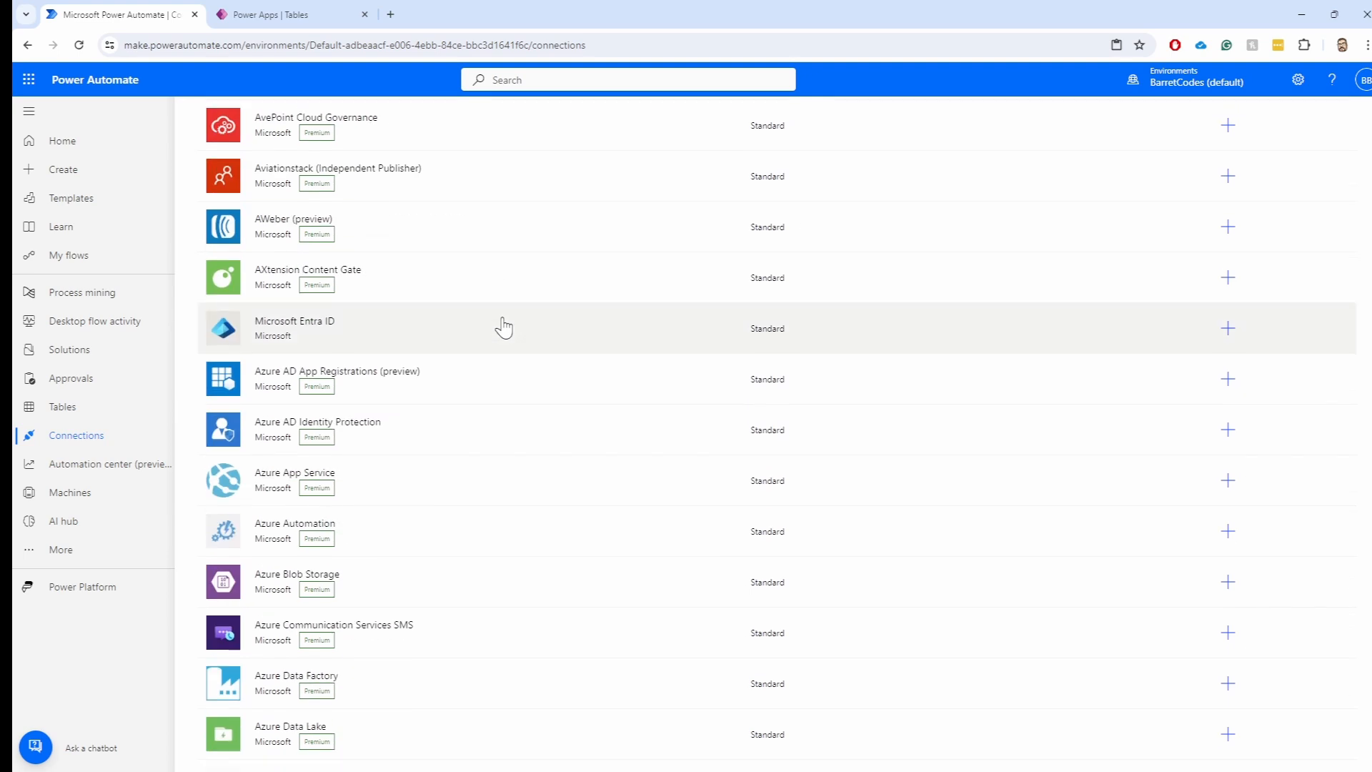
scroll(502, 328, down, 3)
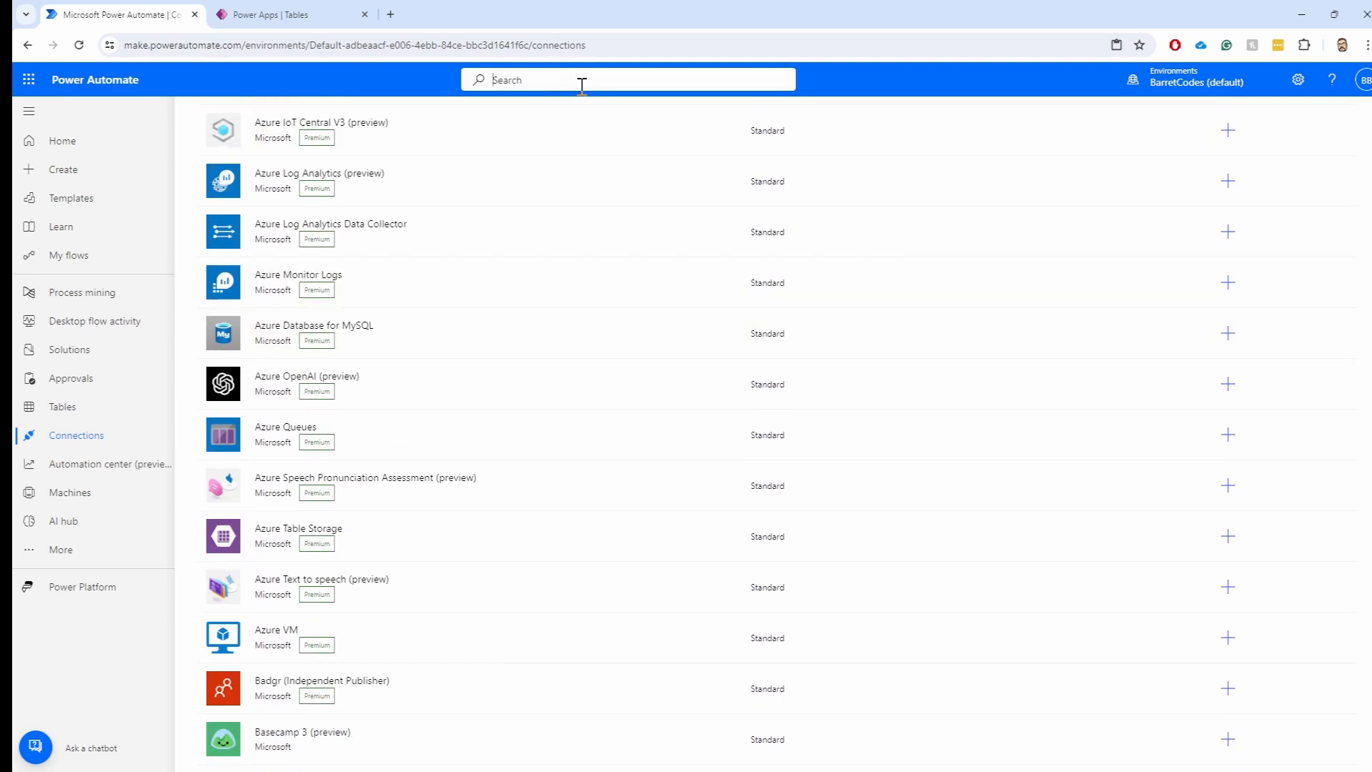
Search for 'sal', filter to connectors, and open Salesforce to view its two record triggers and templates
text(salesforce)
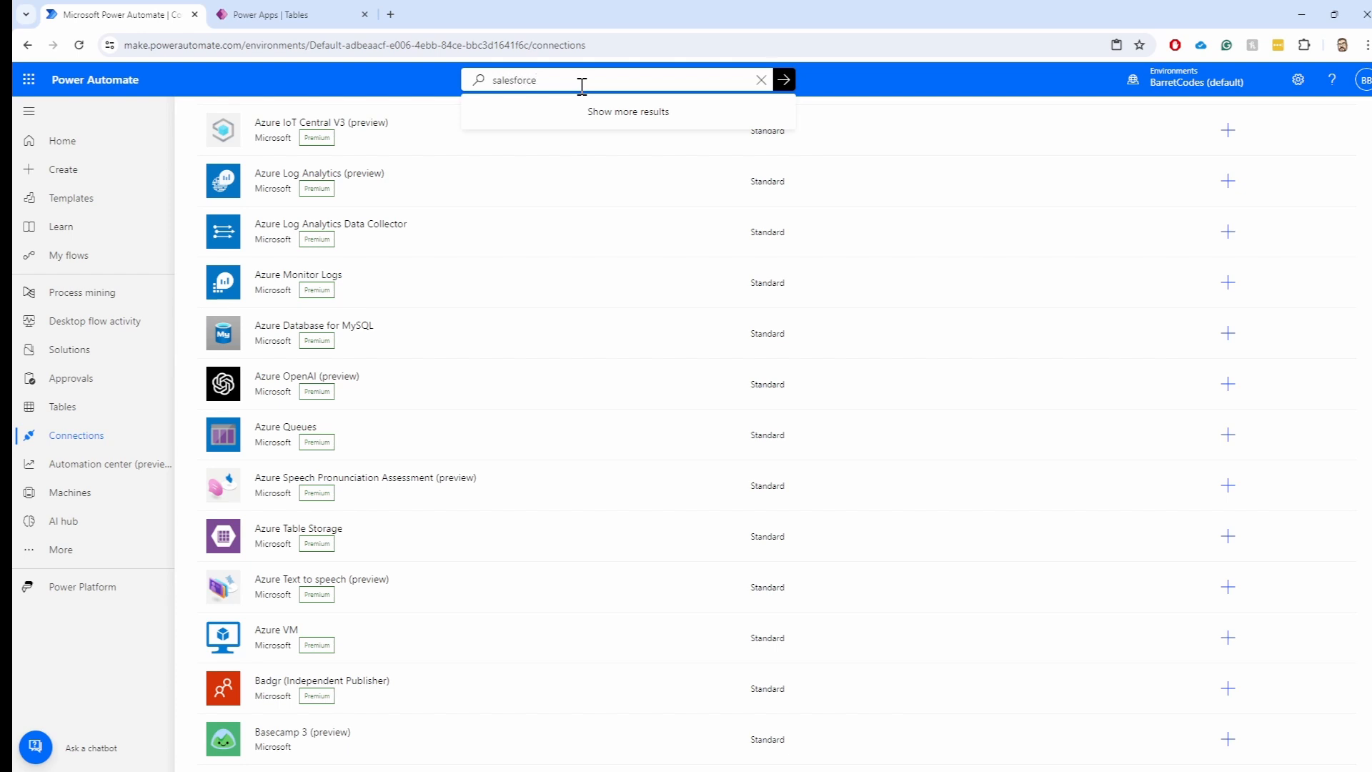
key(Return)
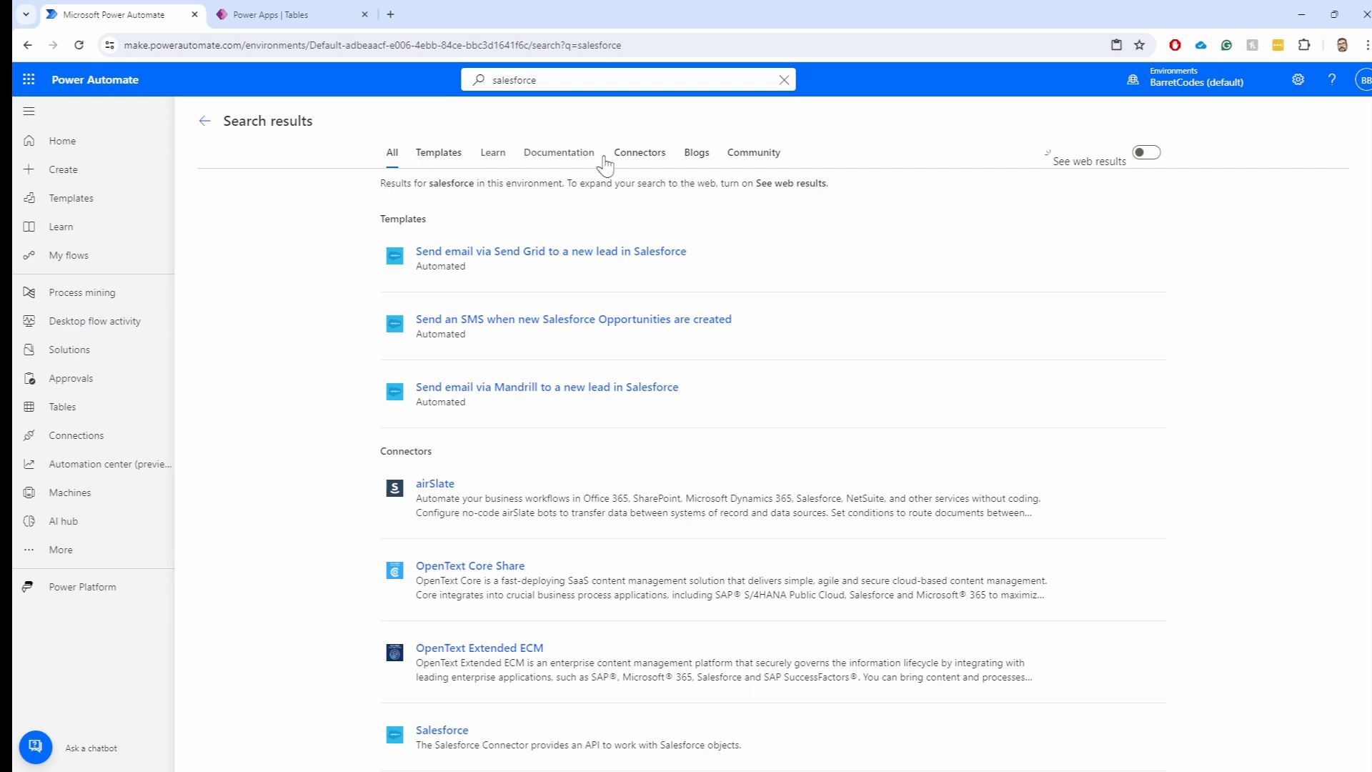
click(645, 158)
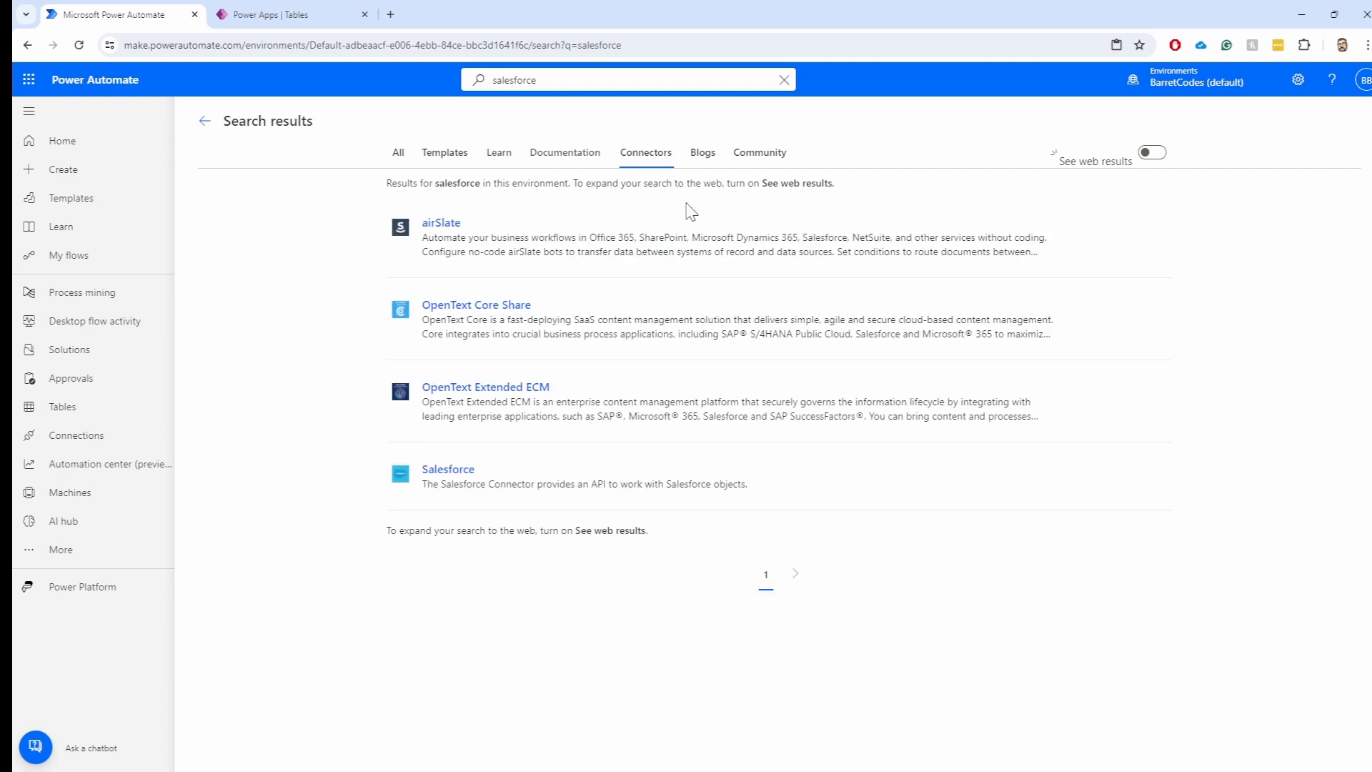
click(436, 470)
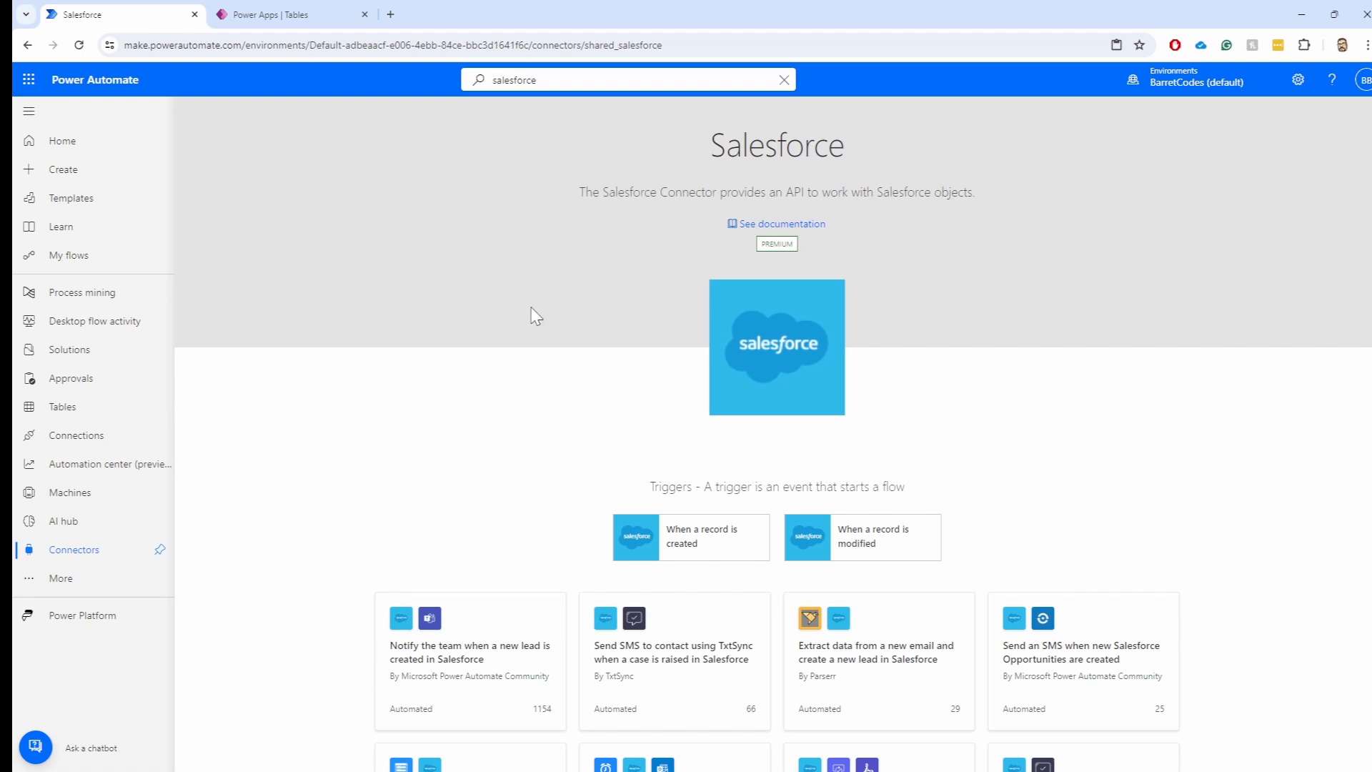
scroll(868, 418, down, 2)
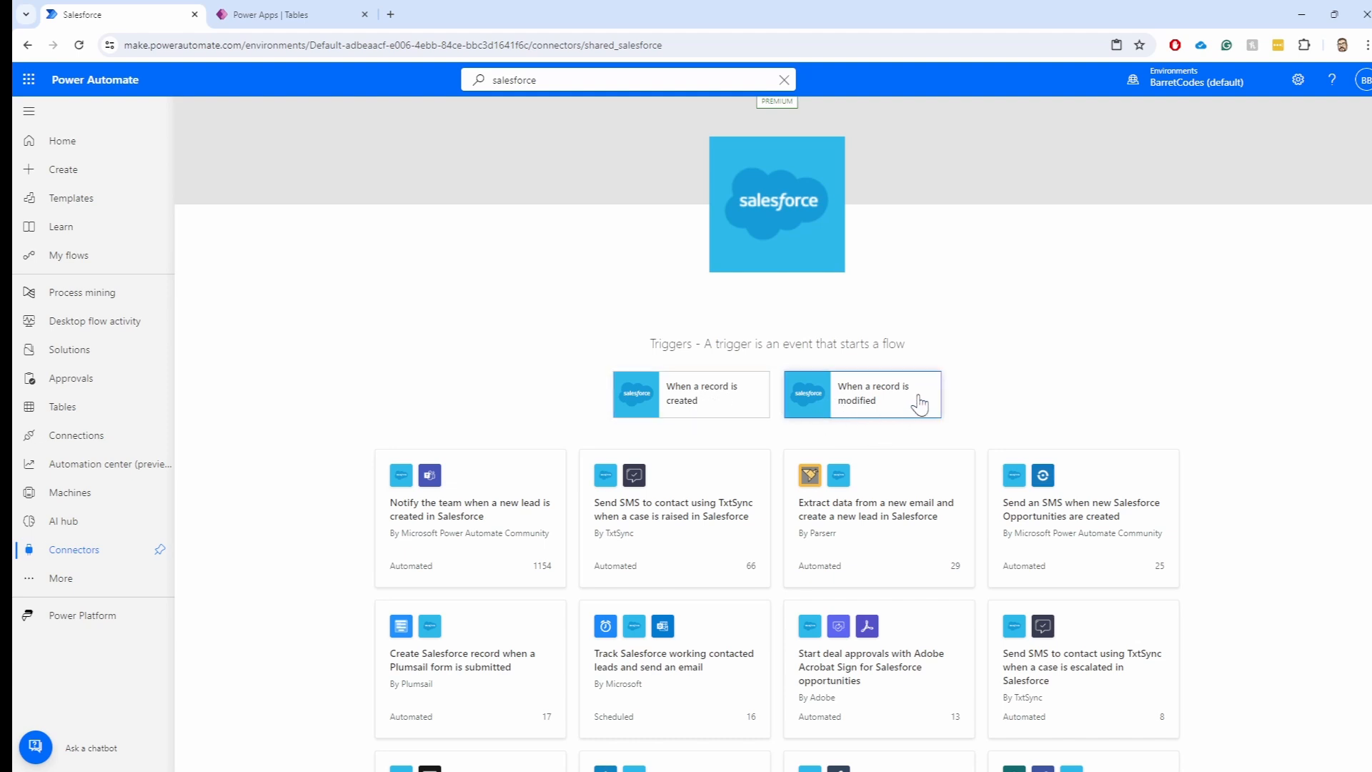
scroll(1029, 394, up, 1)
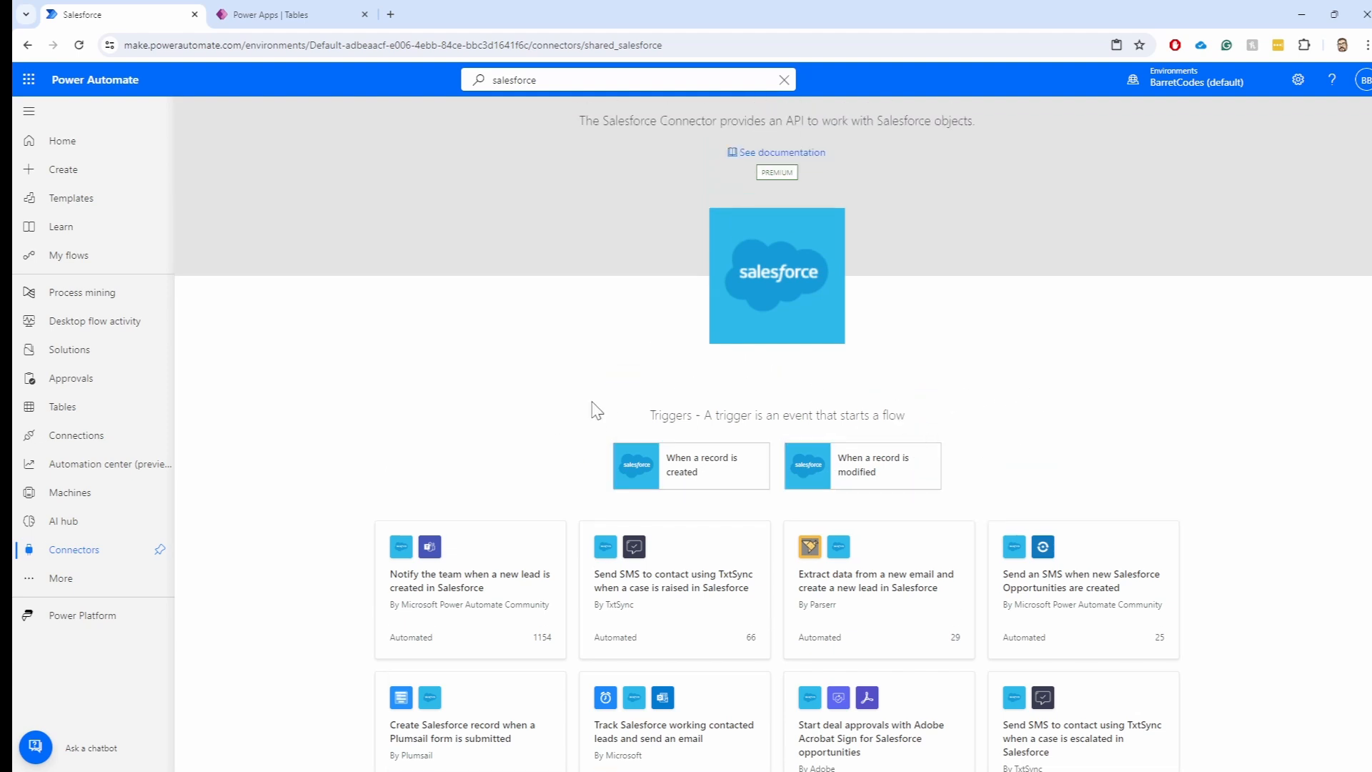
scroll(1129, 426, down, 9)
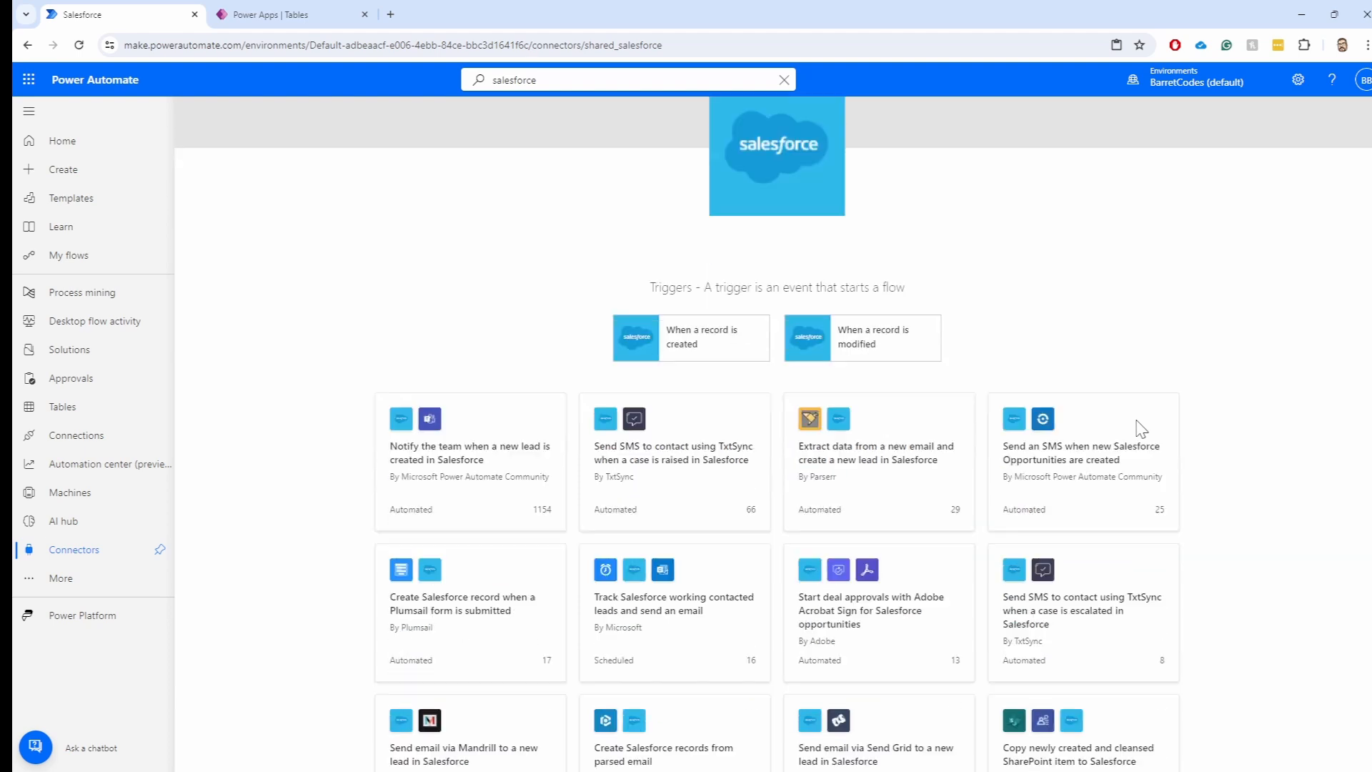
scroll(1170, 429, down, 7)
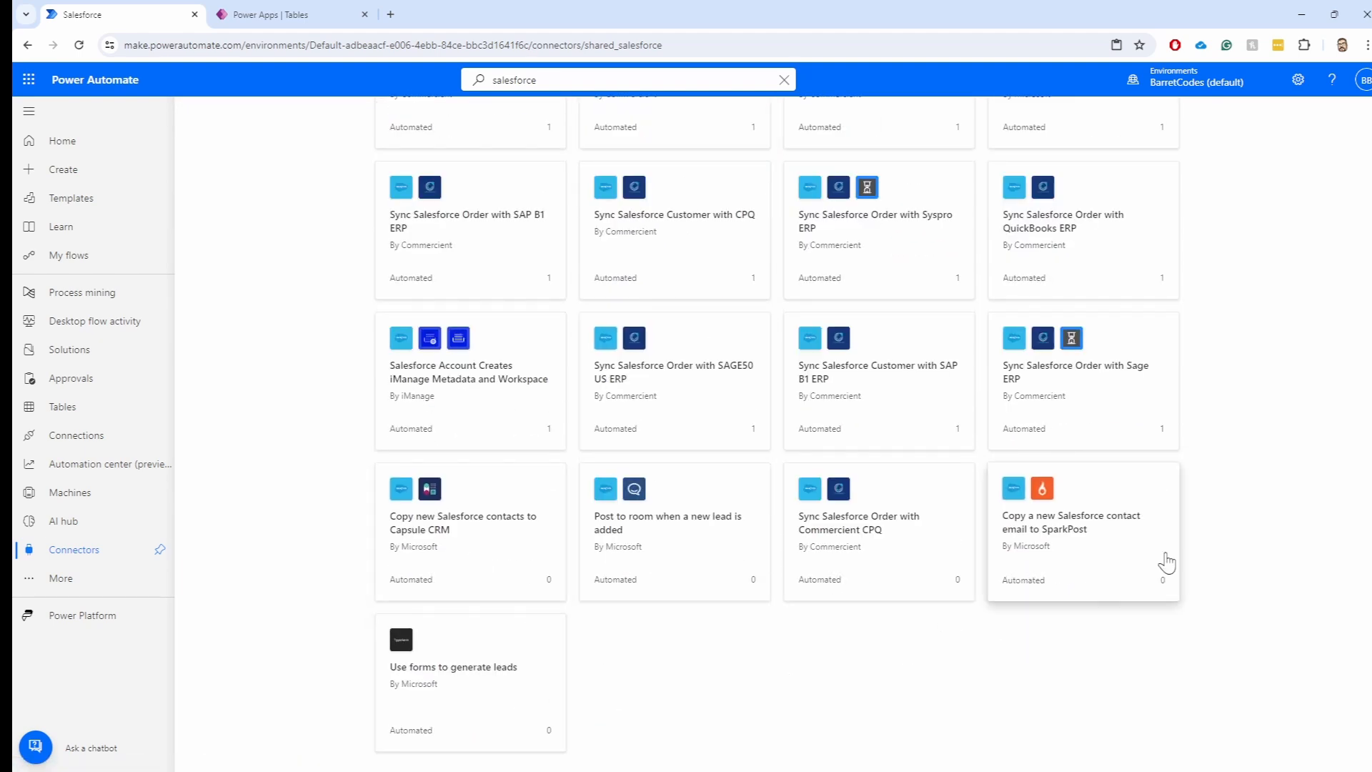
scroll(1162, 557, up, 16)
scroll(1150, 550, up, 3)
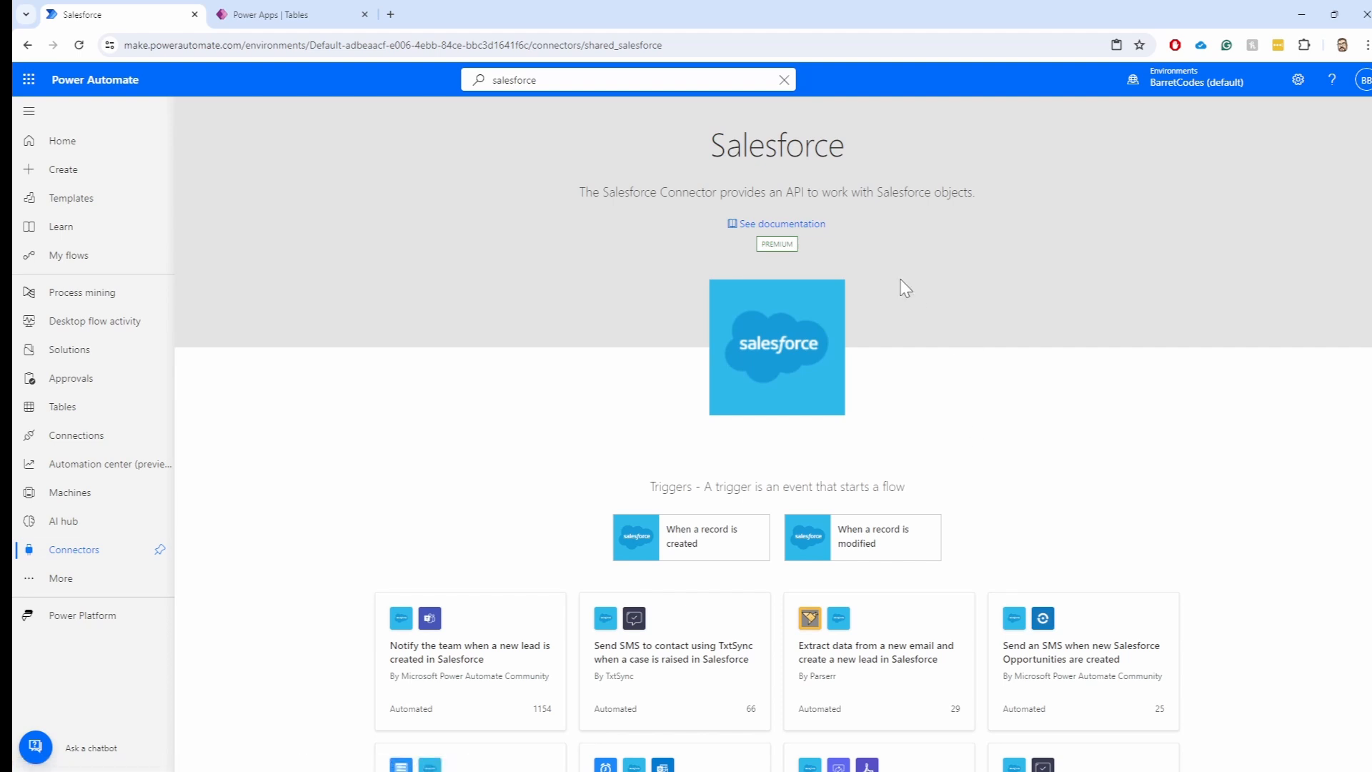
Open the Salesforce connector documentation and highlight the Power Automate service in its availability table
click(781, 225)
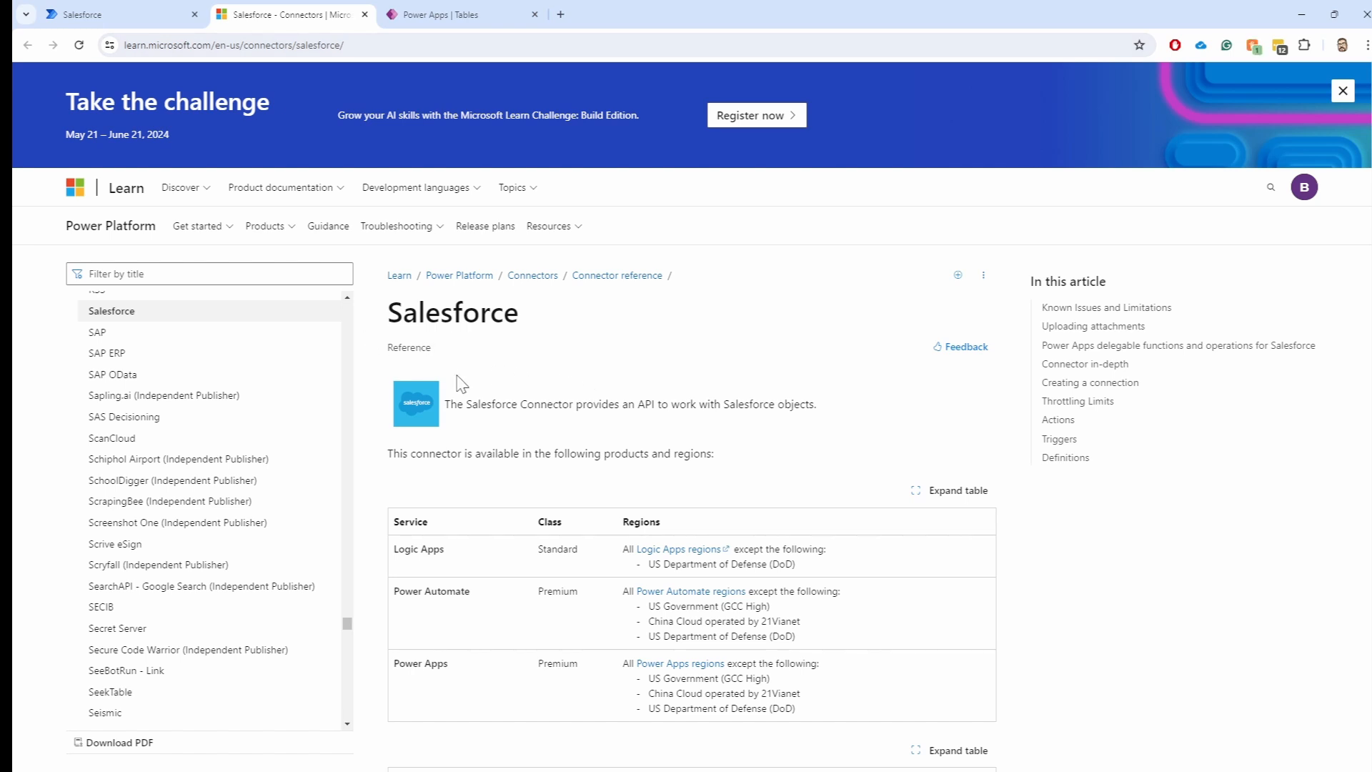
scroll(560, 406, down, 4)
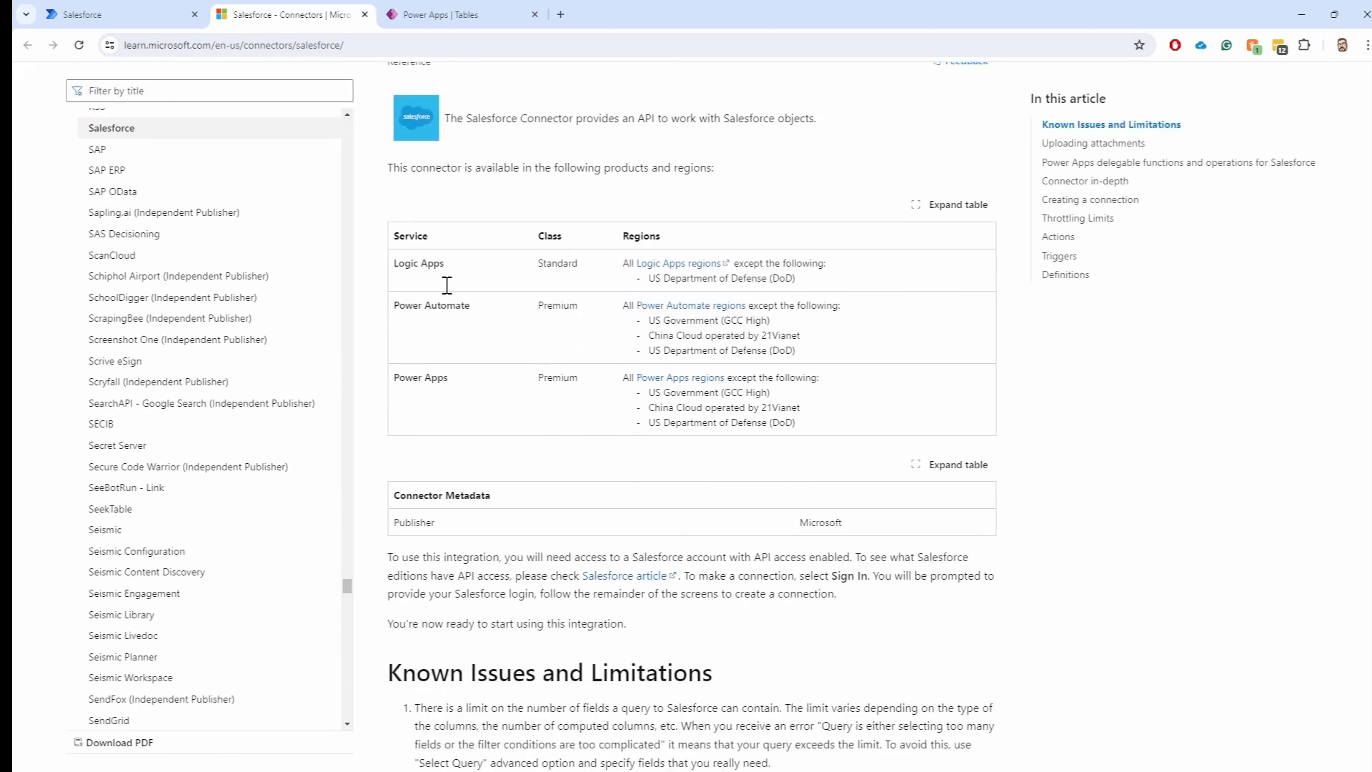
drag(392, 267, 458, 269)
drag(393, 300, 499, 302)
drag(458, 382, 375, 388)
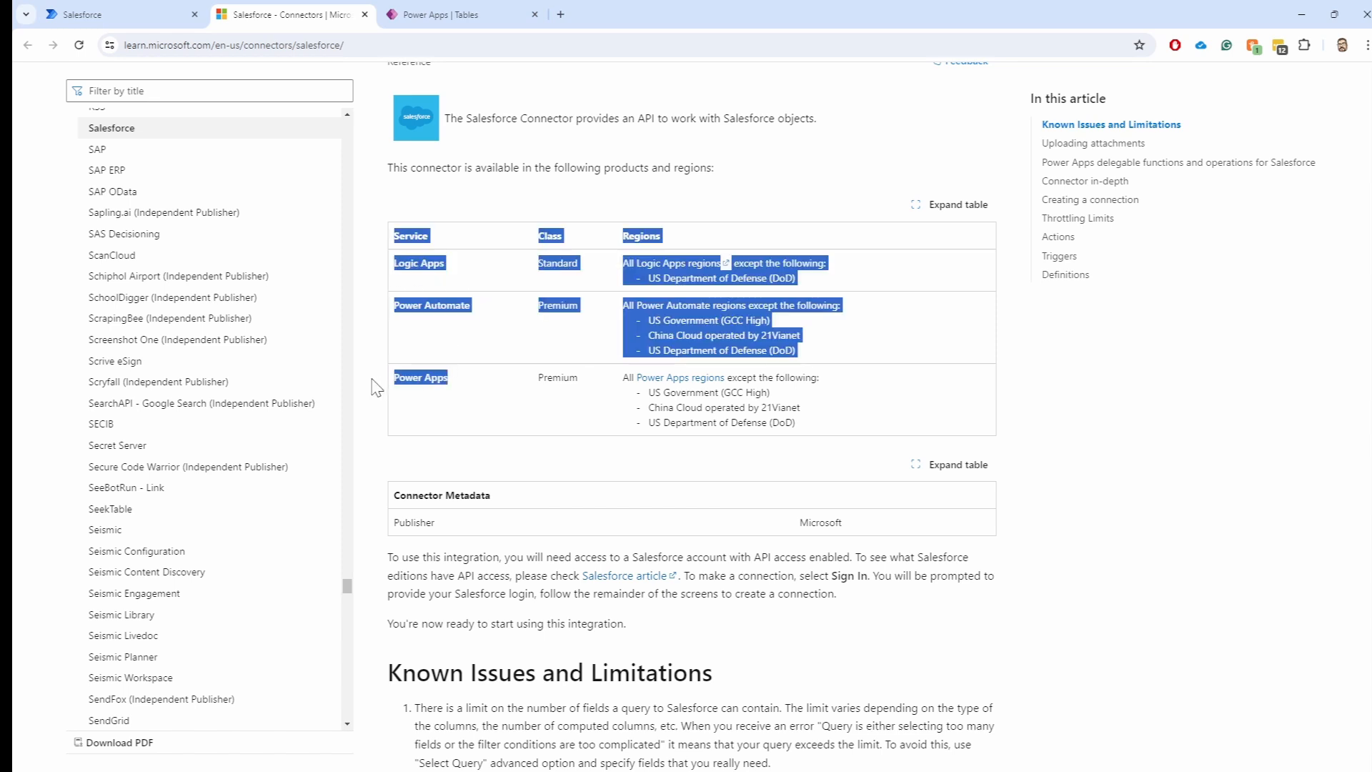
click(428, 382)
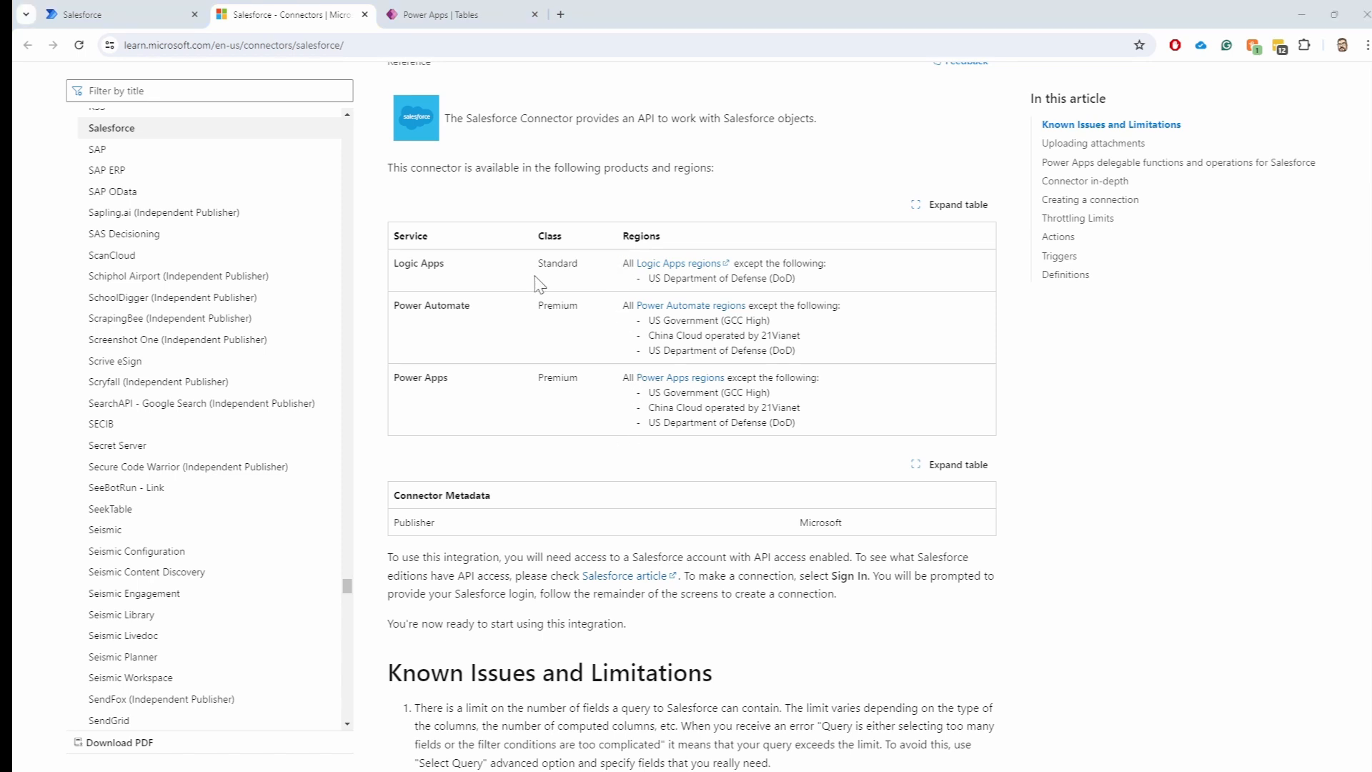
Highlight the Logic Apps, Power Automate and Power Apps rows and their Standard and Premium classes
drag(453, 264, 403, 260)
drag(464, 305, 395, 314)
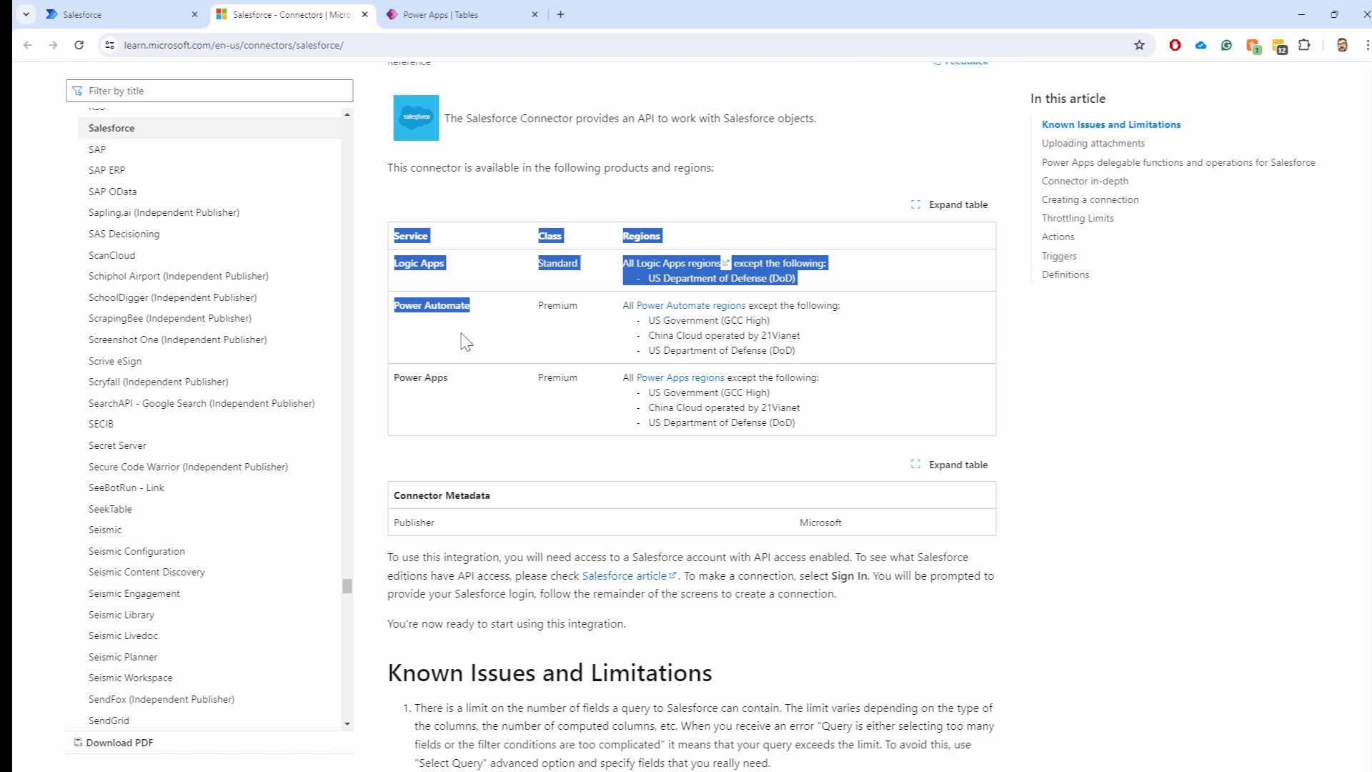
drag(452, 378, 390, 379)
click(459, 394)
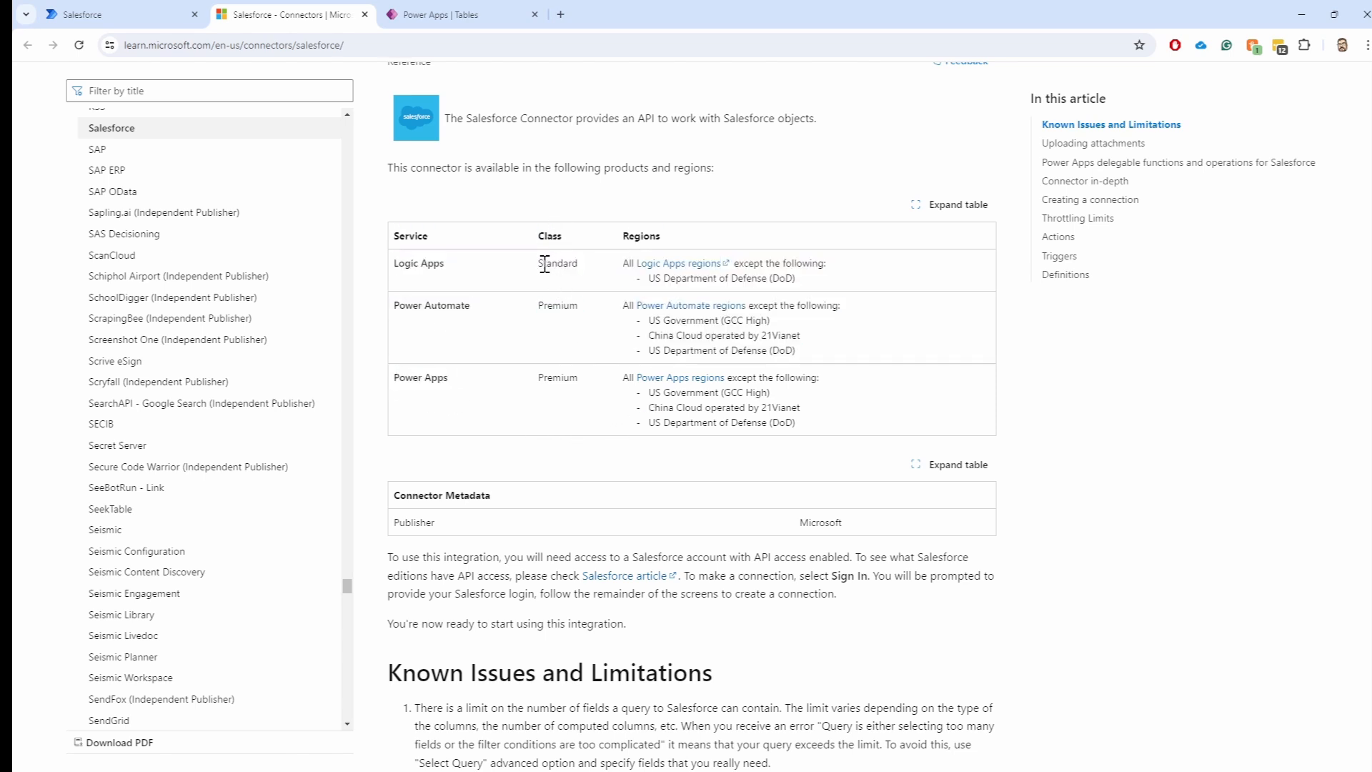
drag(551, 263, 575, 261)
double_click(561, 305)
double_click(557, 377)
click(557, 263)
double_click(557, 265)
Highlight the region exclusions: DoD for Logic Apps, and GCC High, China Cloud and DoD for Power Automate
drag(797, 278, 641, 279)
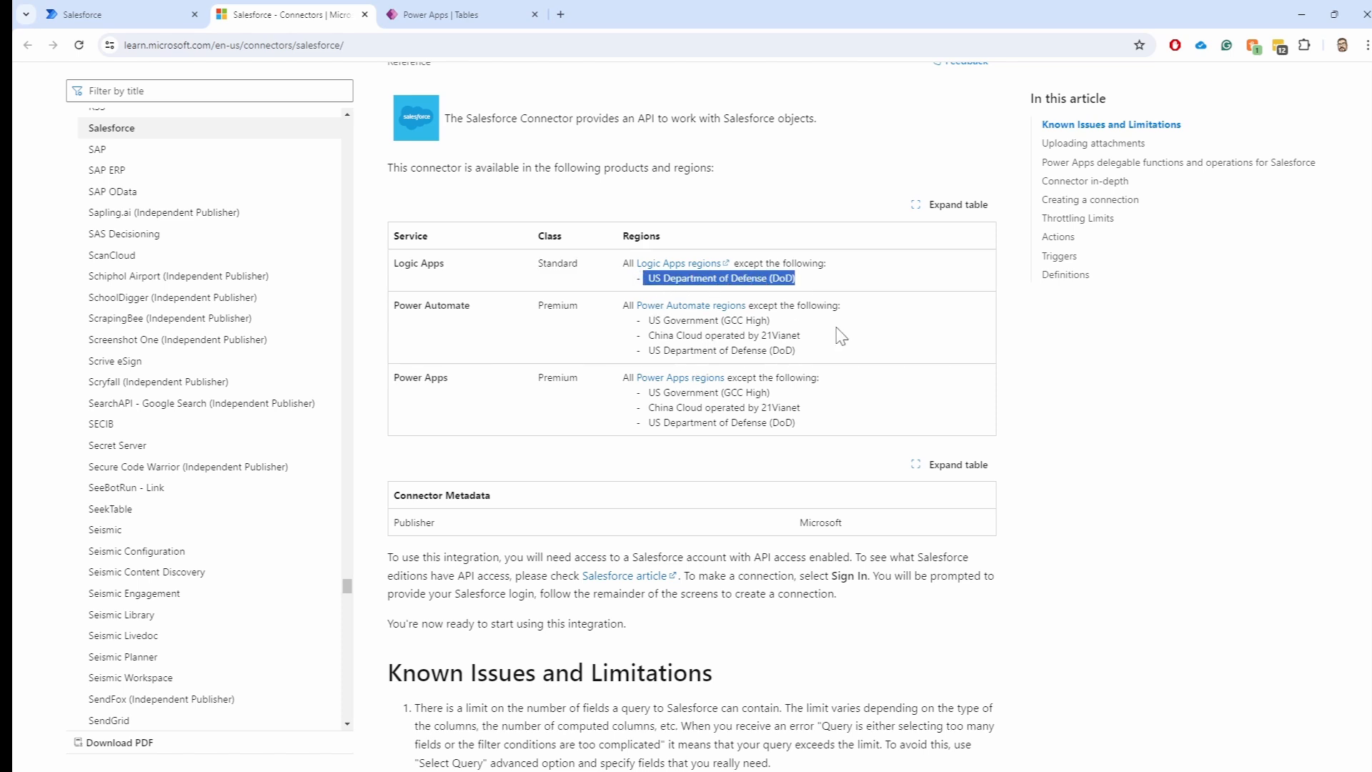
double_click(550, 303)
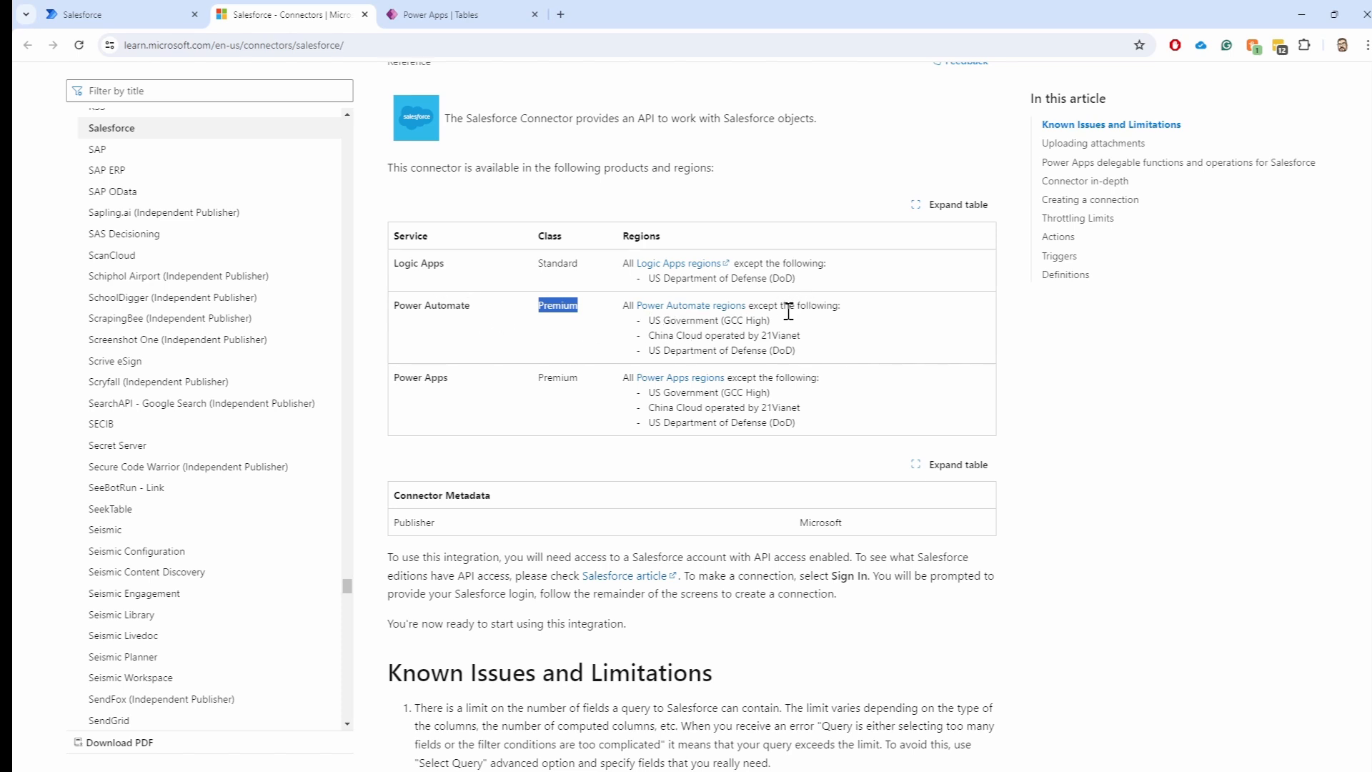
drag(656, 320, 768, 322)
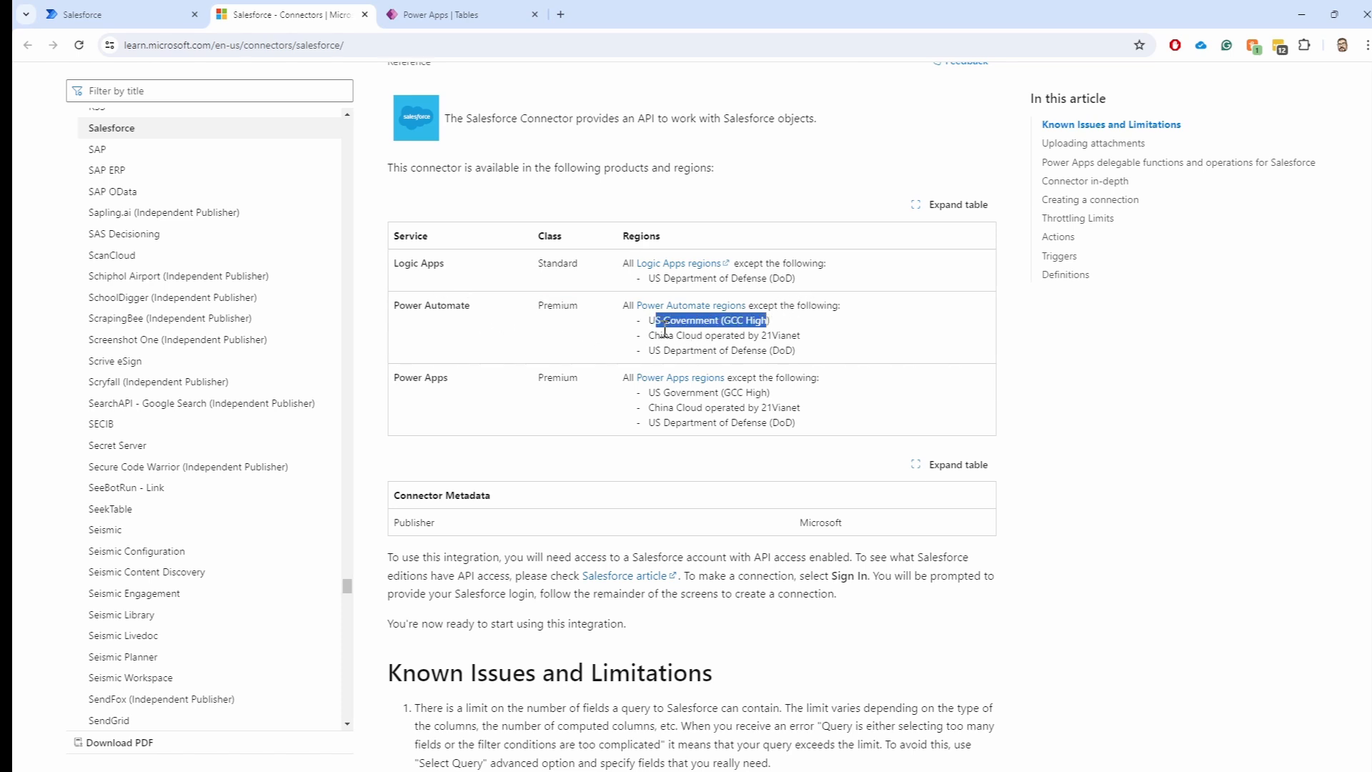
drag(650, 335, 807, 355)
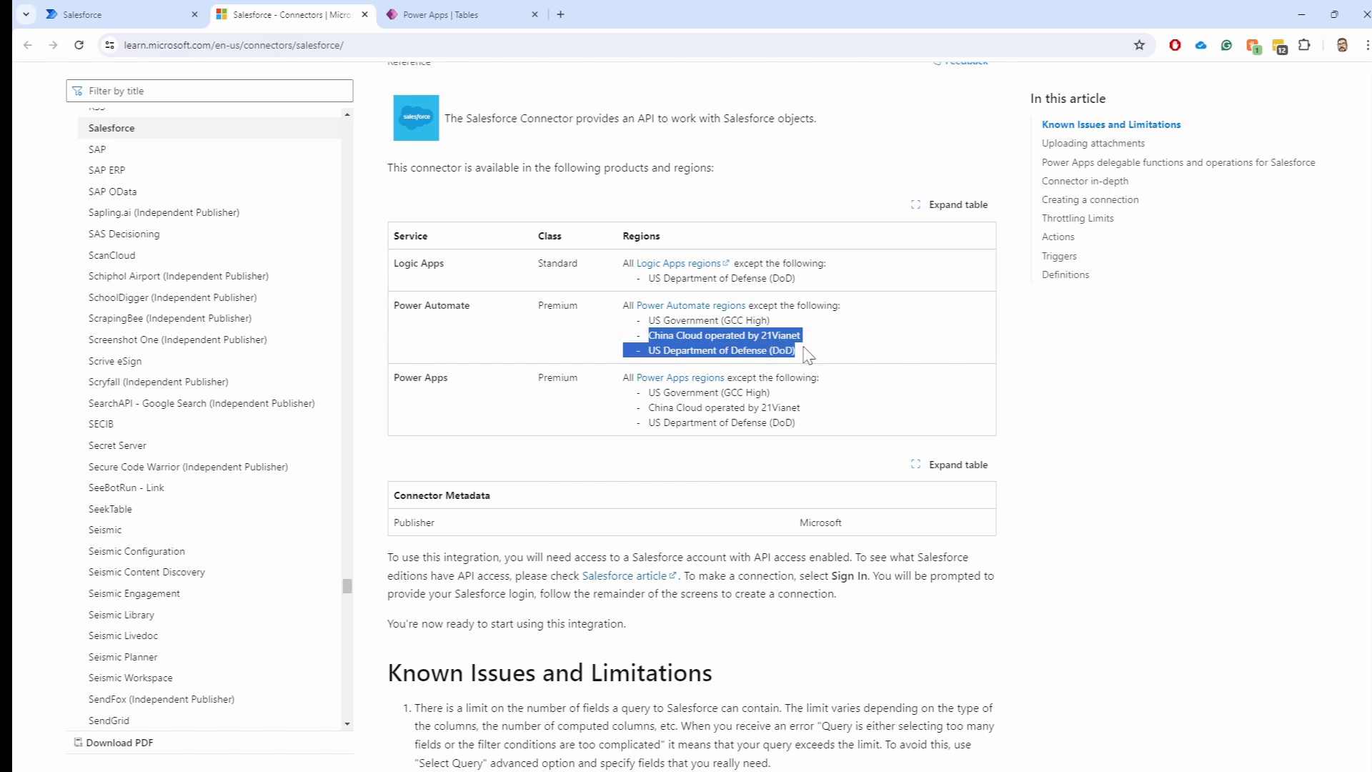
click(818, 361)
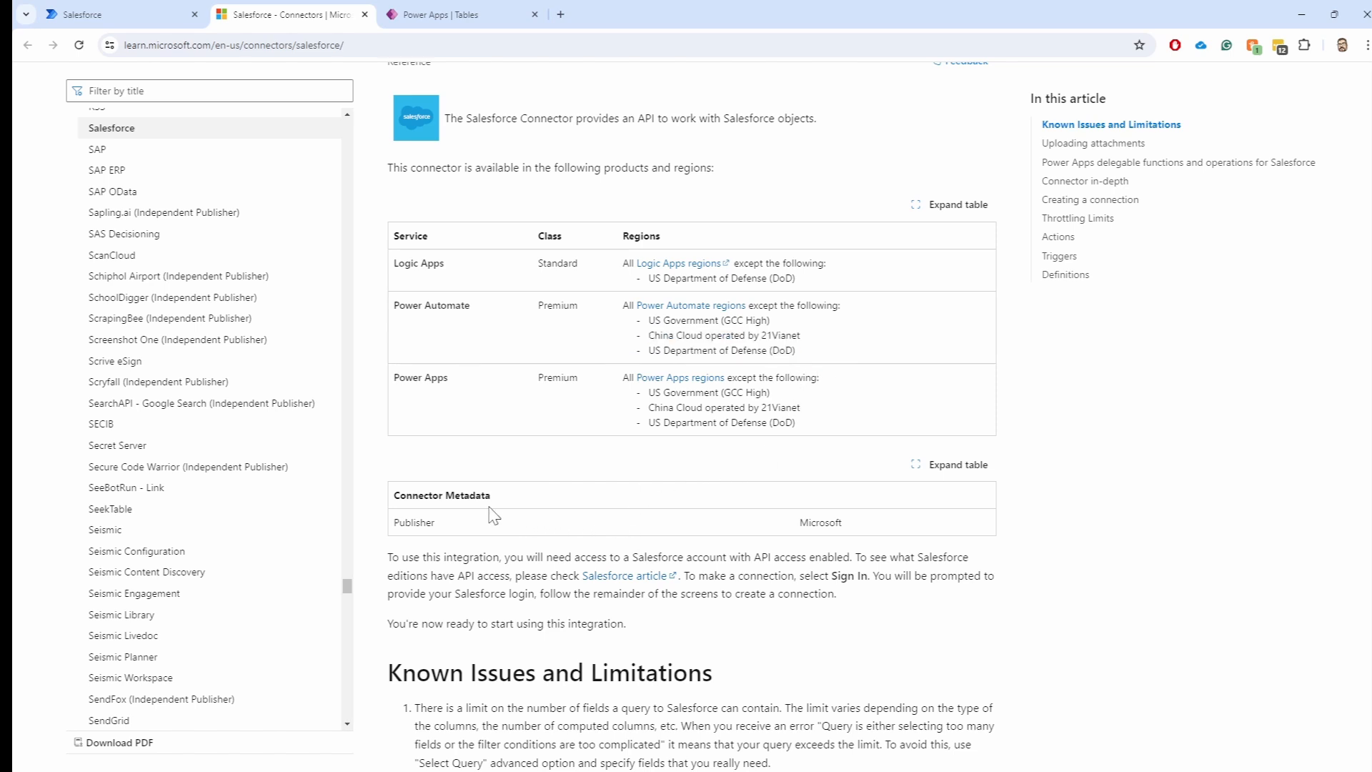
Highlight Microsoft as publisher, then go through Known Issues items 4–13 down to Uploading attachments
drag(444, 531, 396, 526)
double_click(832, 517)
scroll(651, 522, down, 4)
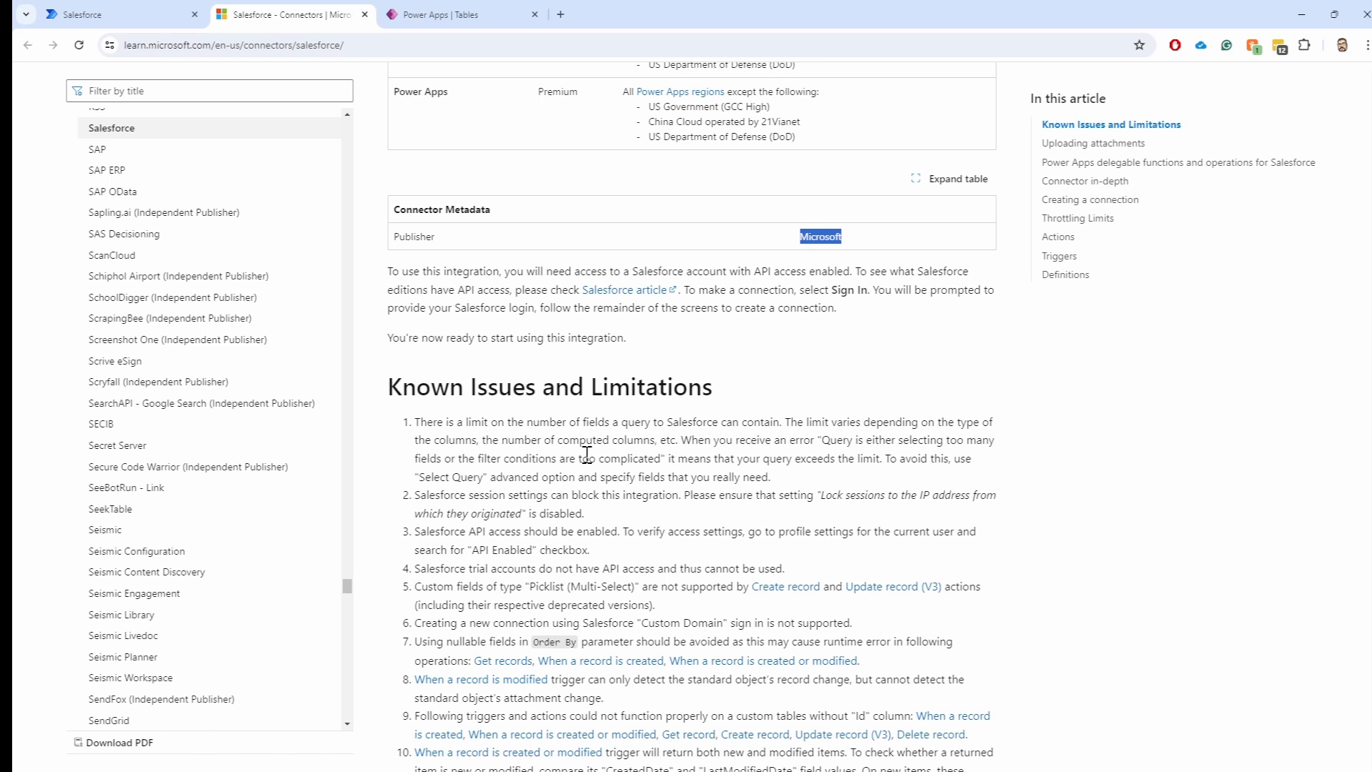
scroll(586, 450, down, 3)
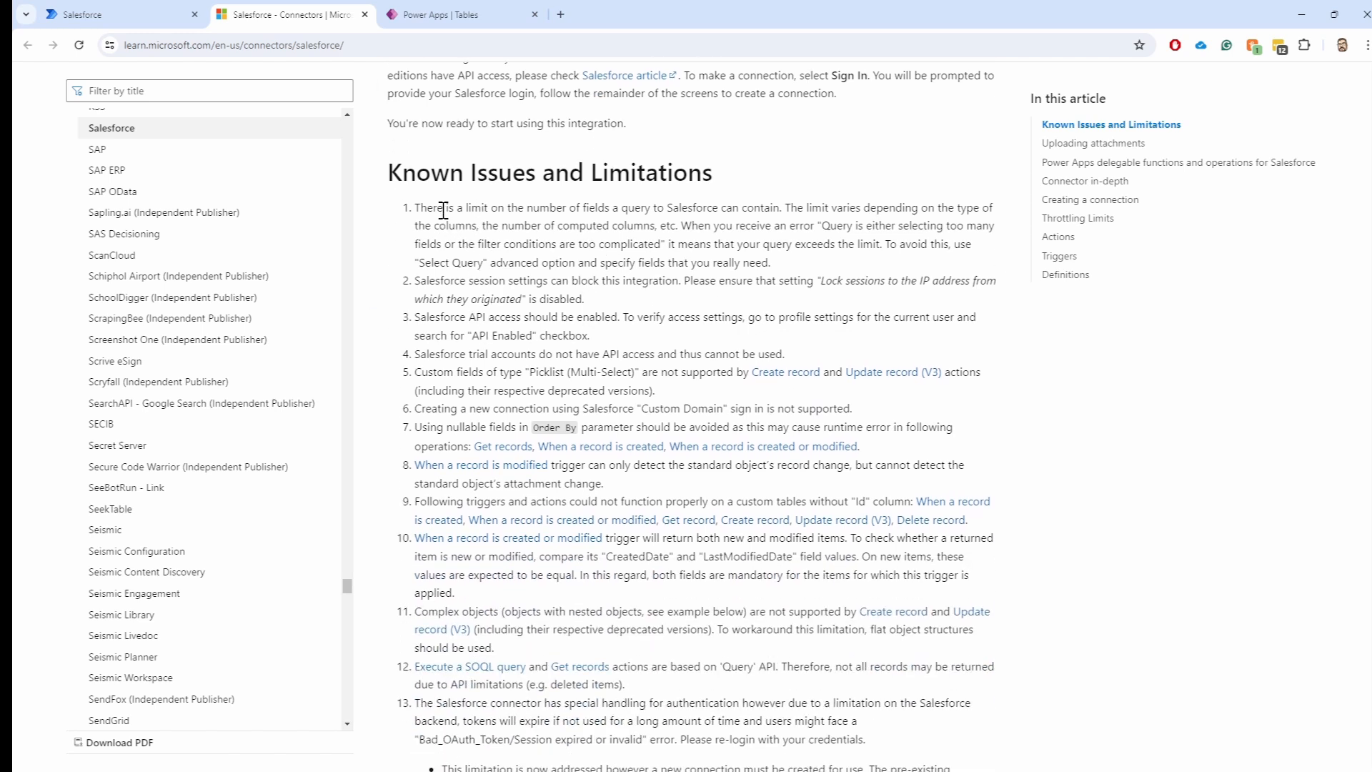
drag(429, 208, 626, 686)
scroll(791, 595, down, 3)
click(856, 517)
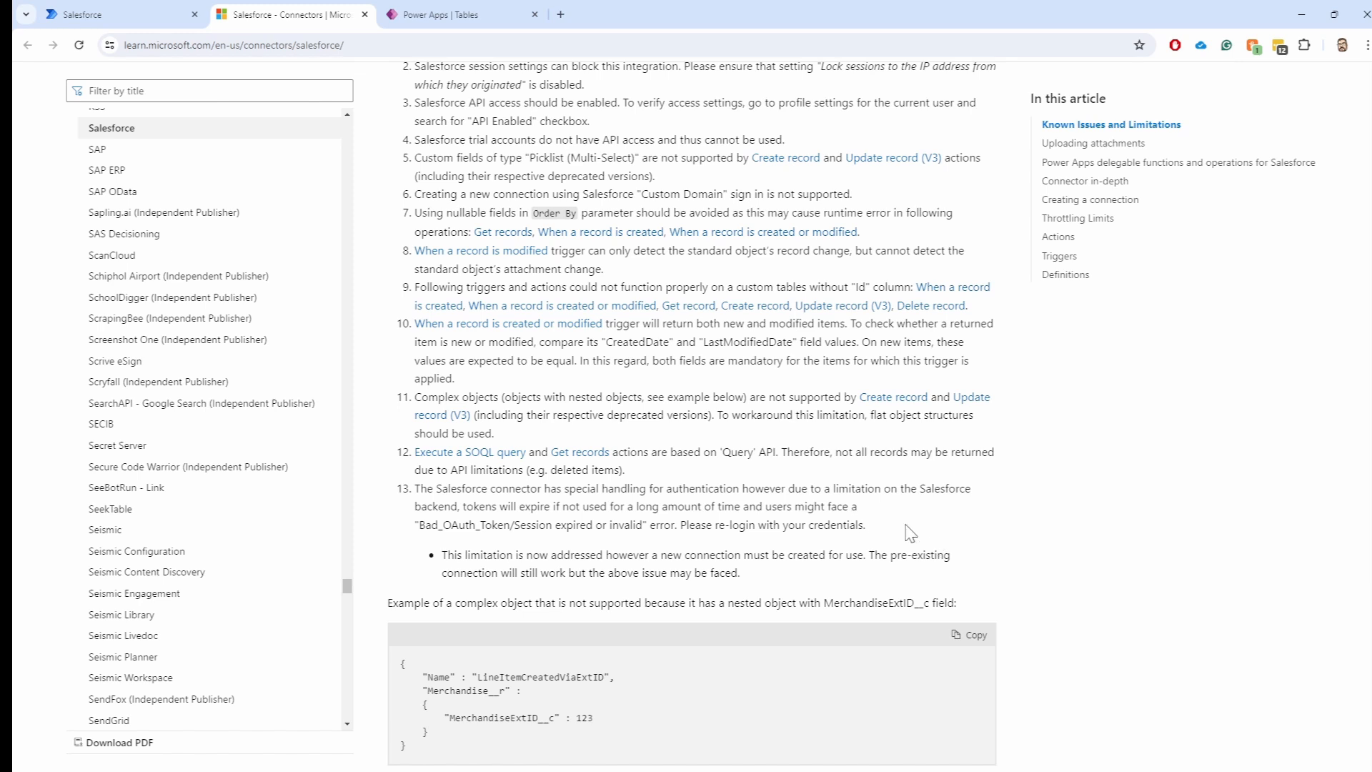
drag(866, 527, 953, 548)
scroll(976, 538, down, 2)
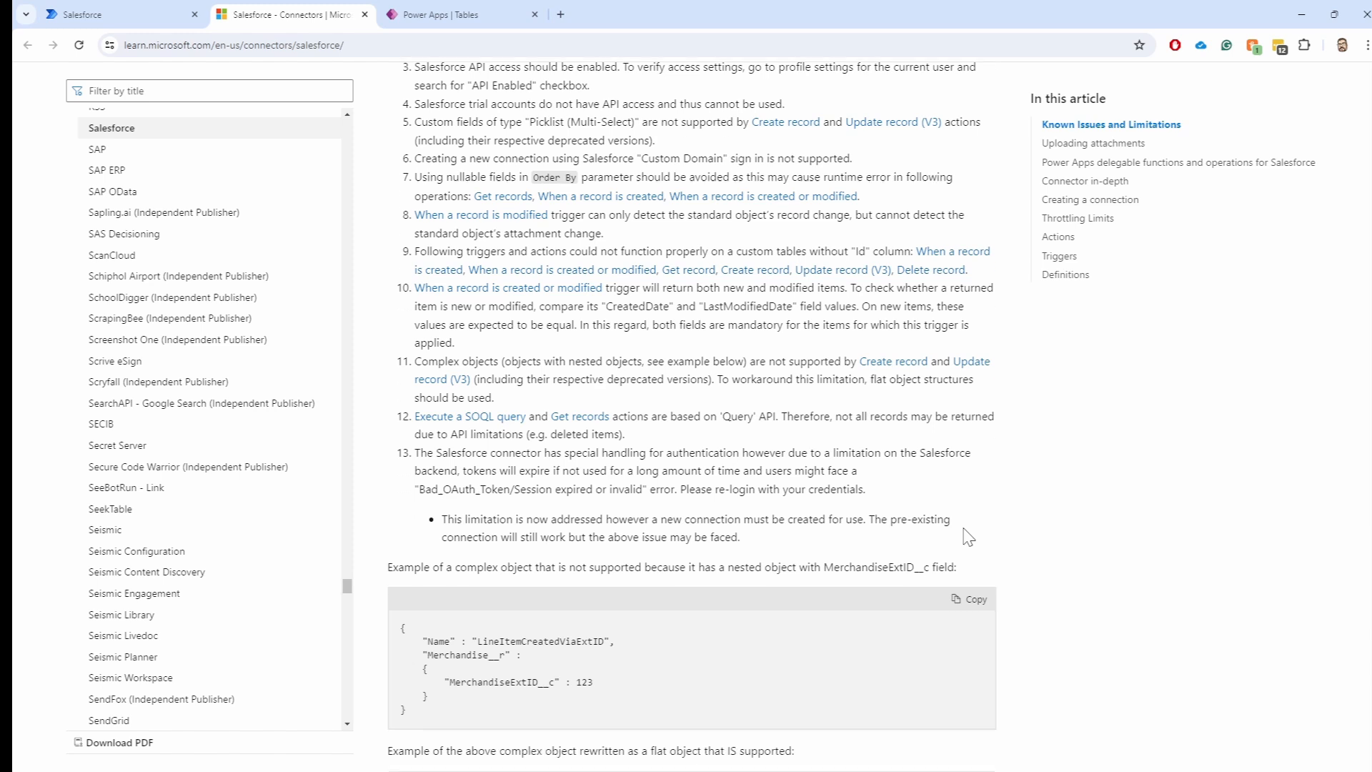
scroll(715, 500, down, 3)
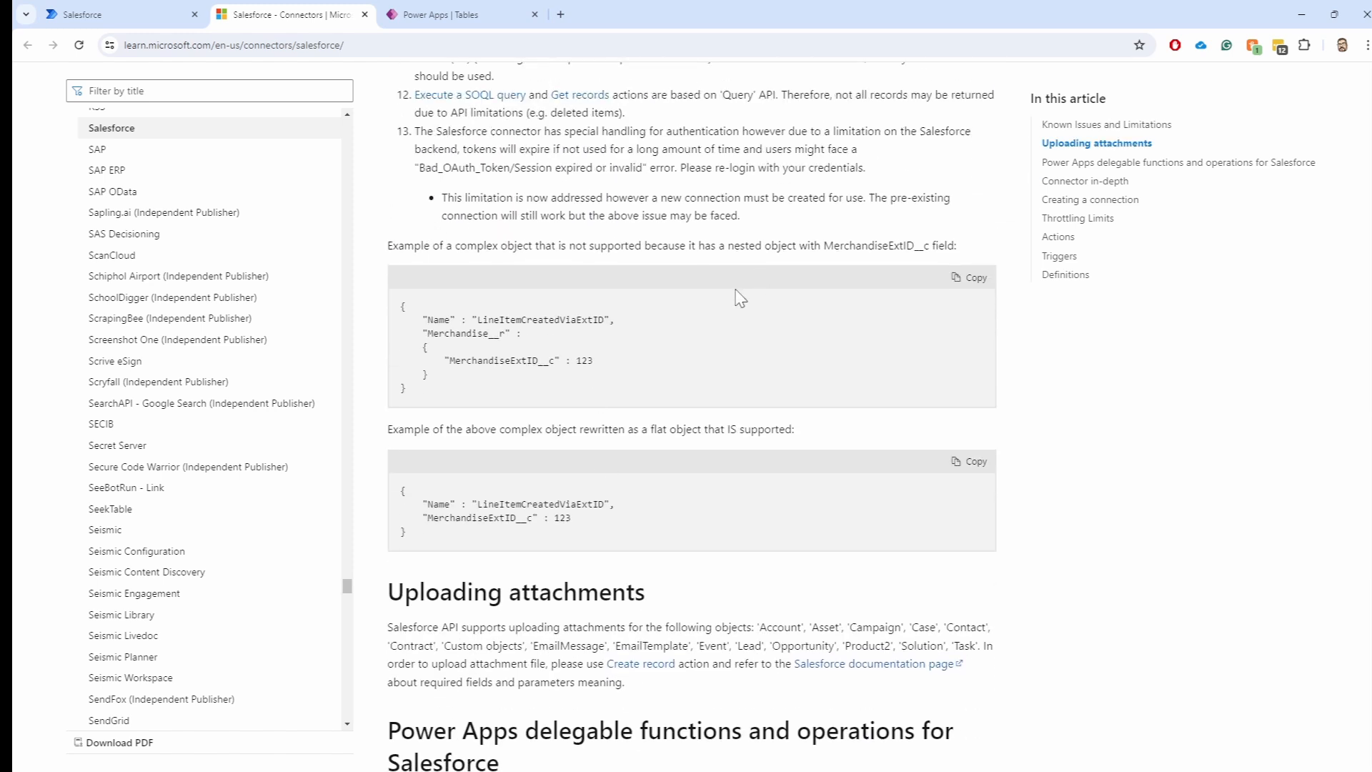
Scroll past delegable functions, Connector in-depth and Creating a connection to Throttling Limits and Actions
scroll(592, 333, down, 2)
scroll(592, 332, down, 1)
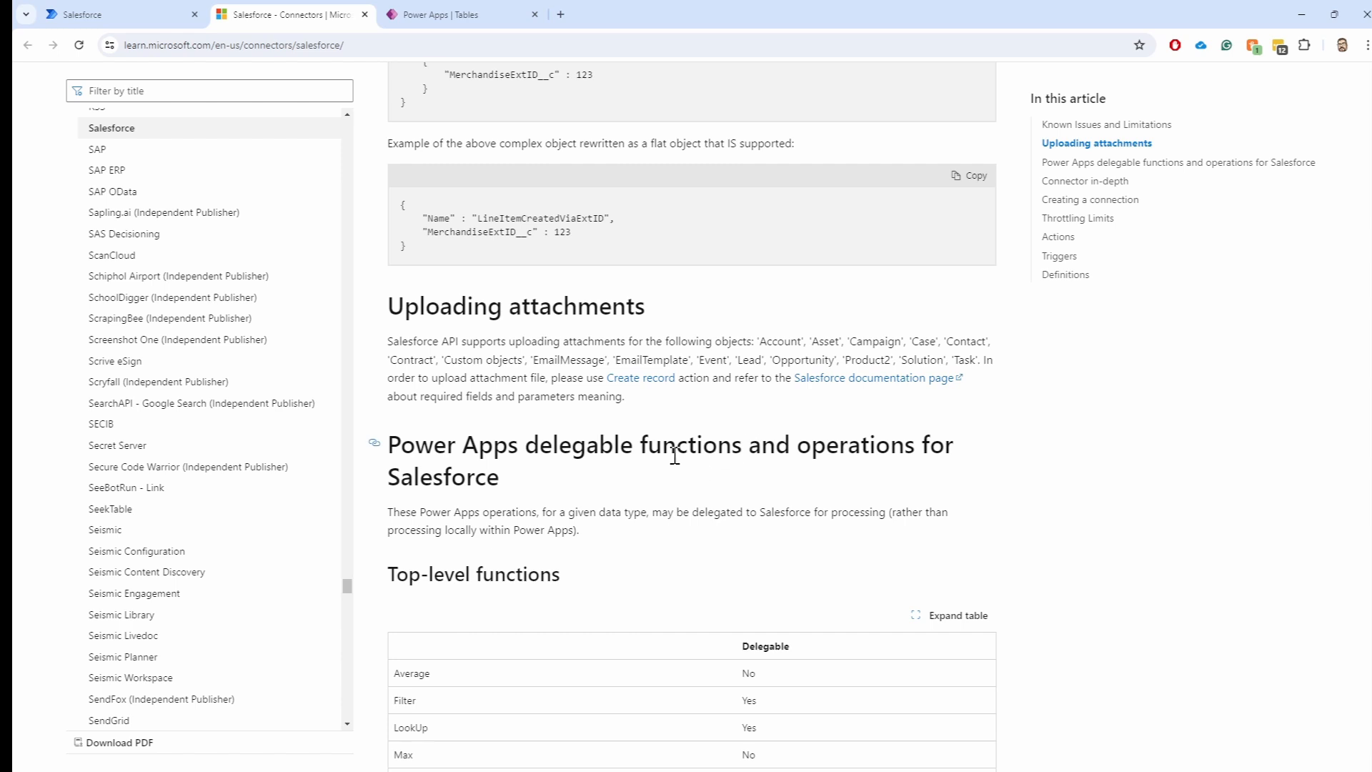
scroll(545, 406, down, 1)
scroll(545, 406, down, 3)
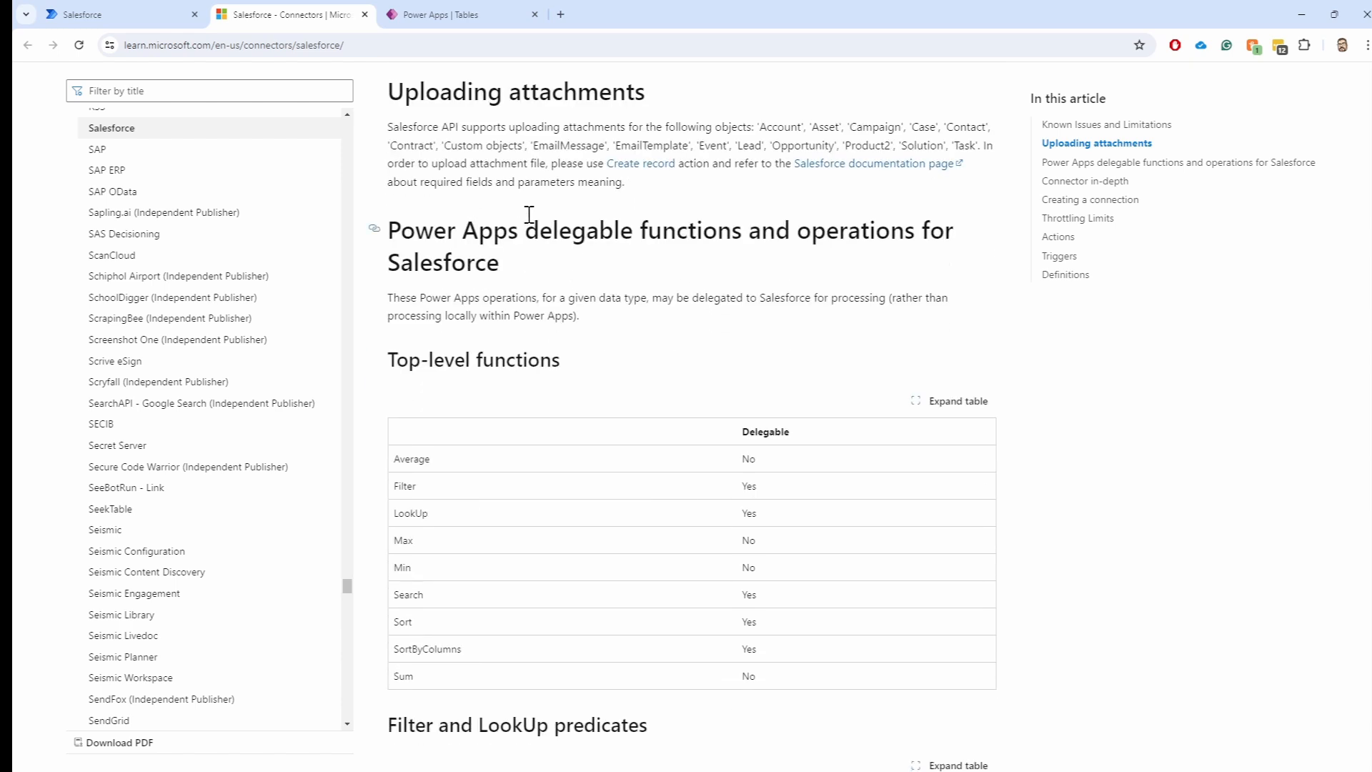
scroll(521, 325, down, 2)
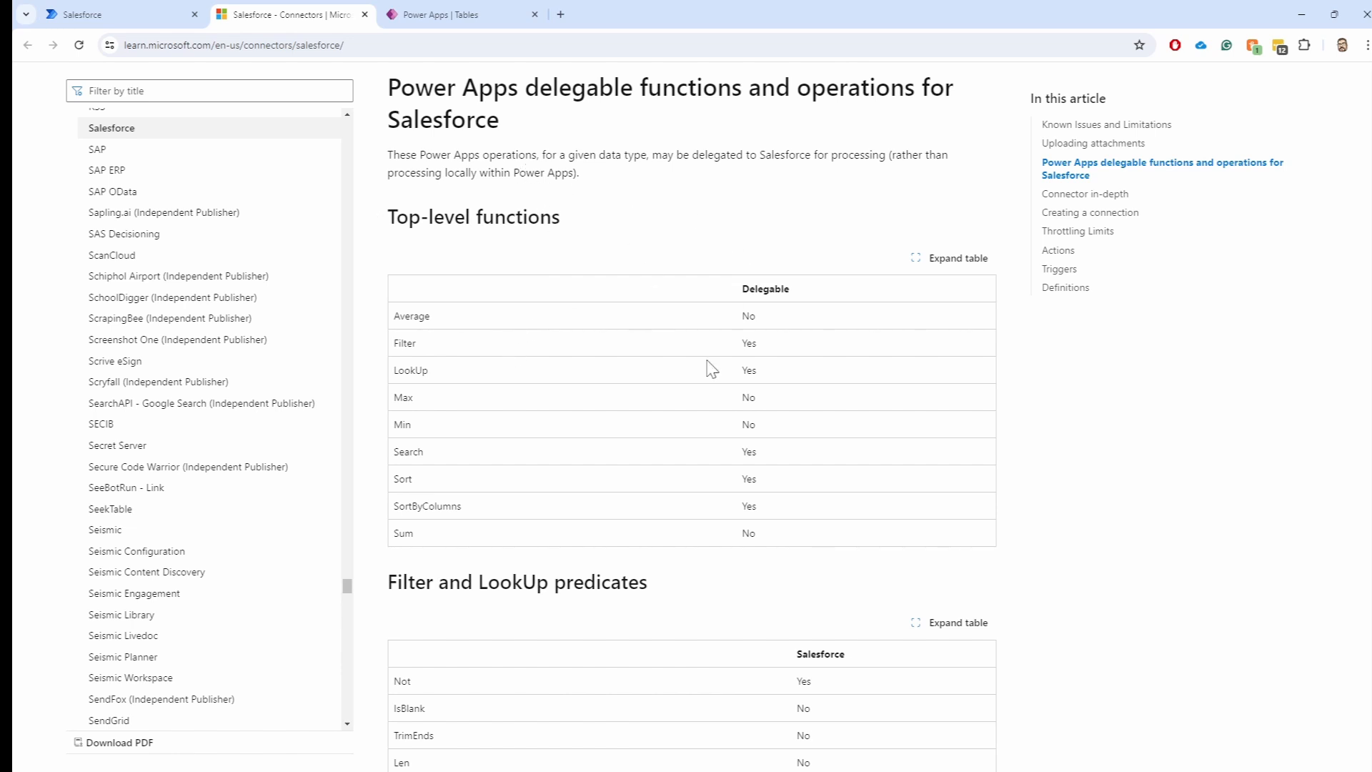
scroll(653, 482, down, 10)
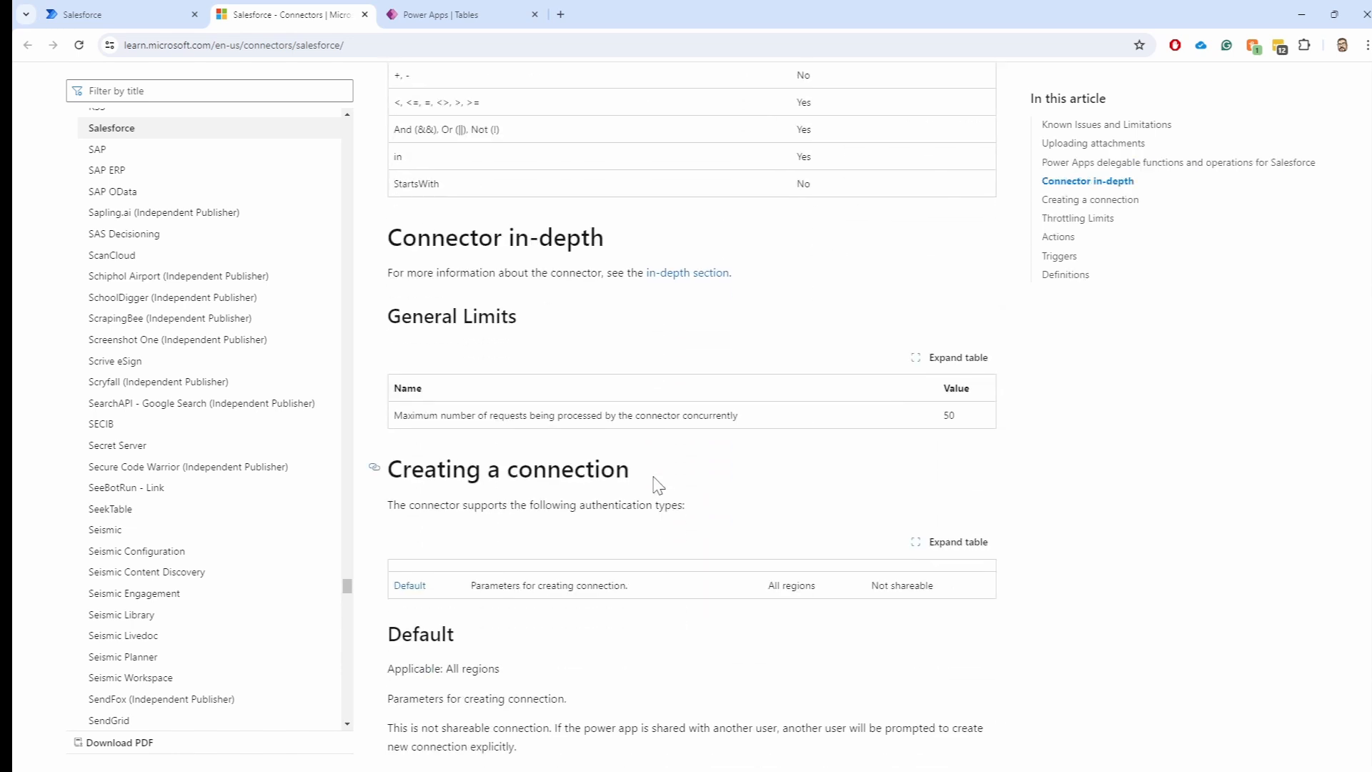
scroll(658, 485, down, 7)
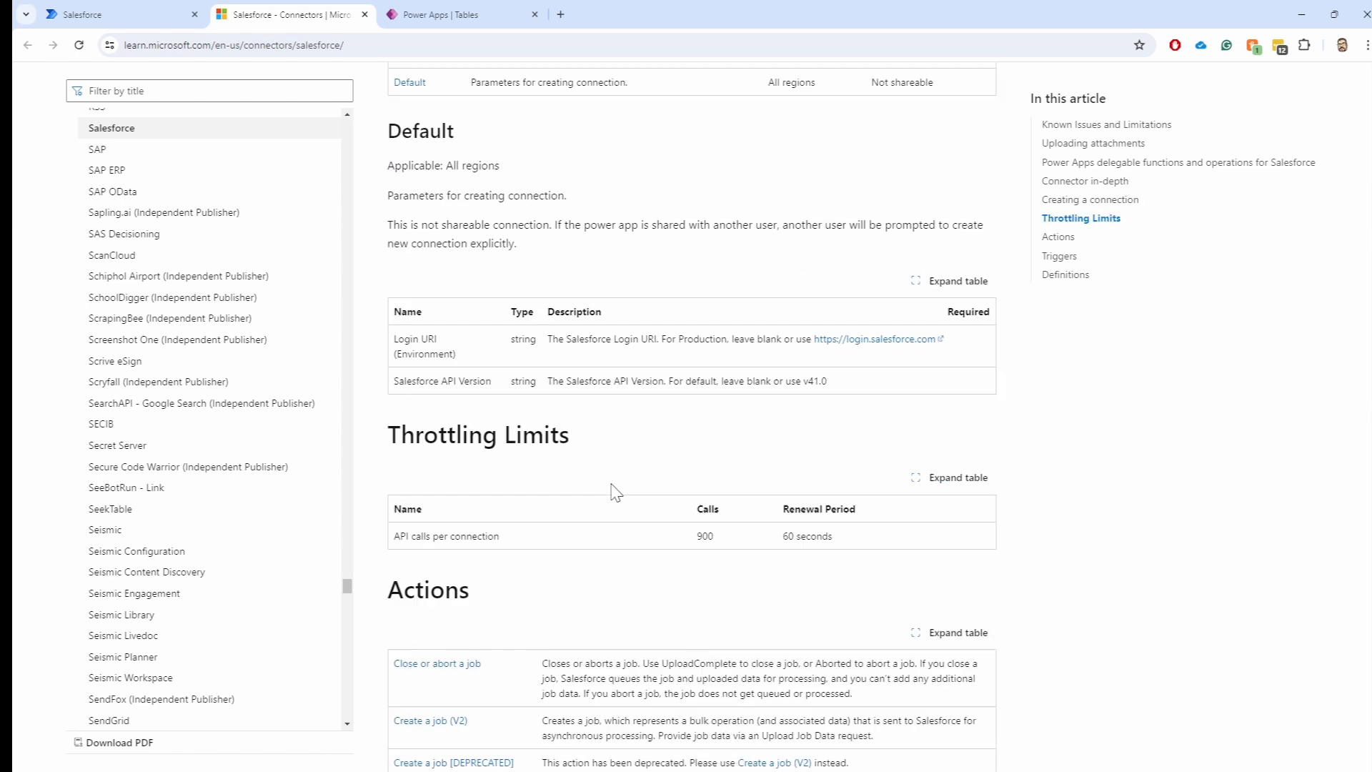
scroll(616, 493, down, 1)
scroll(428, 401, up, 1)
scroll(543, 422, down, 2)
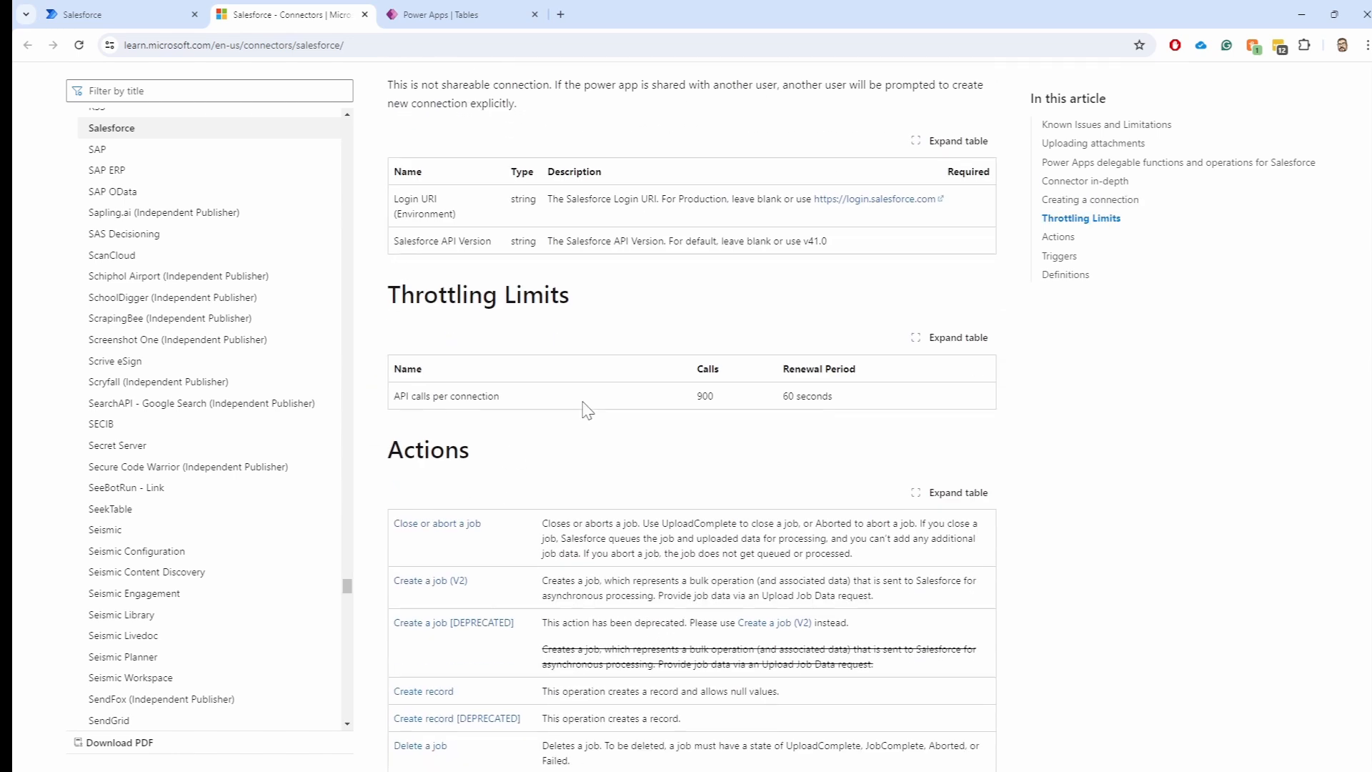
Highlight the 900-call throttling limit and its 60-second renewal period
double_click(711, 395)
drag(782, 397, 865, 400)
click(667, 397)
scroll(453, 411, up, 1)
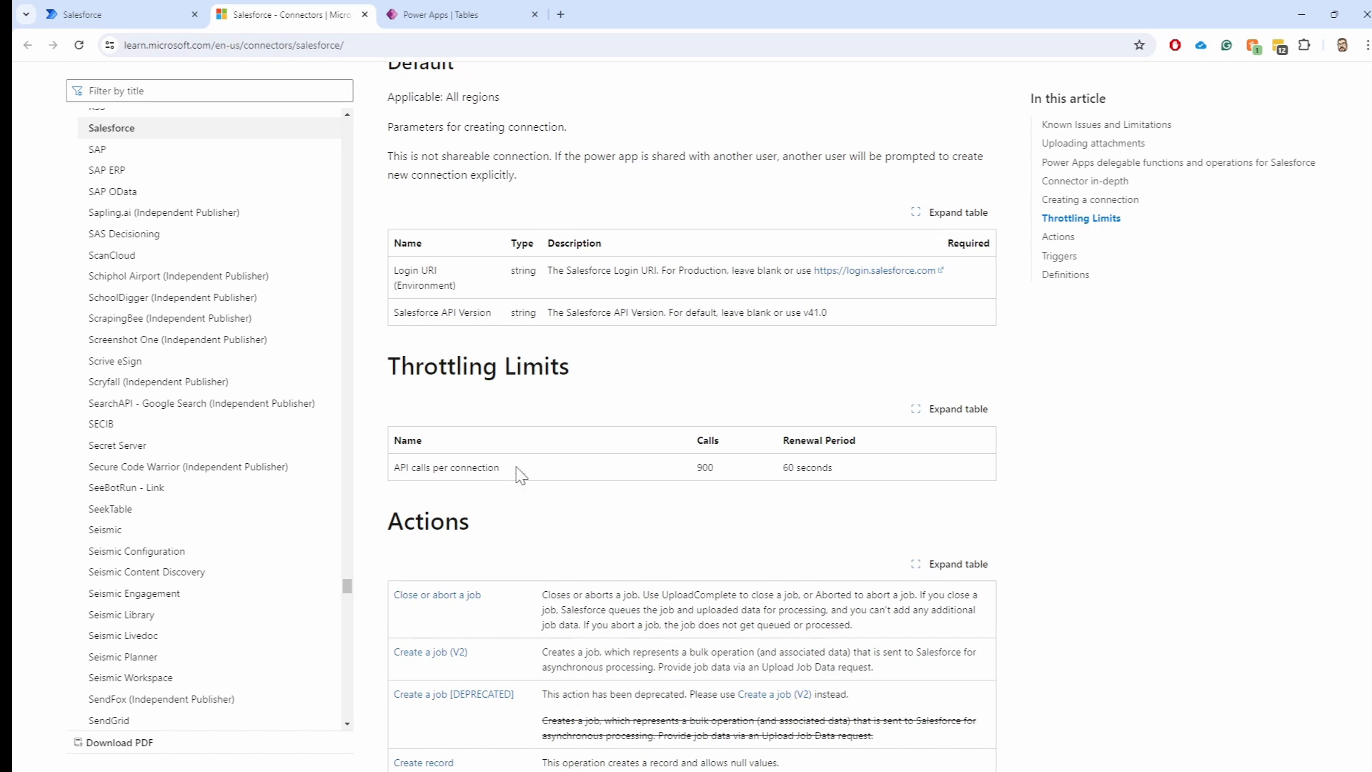
Highlight 'API calls per connection' and its 900 value, then move on to the Actions table
drag(521, 474, 392, 484)
click(540, 487)
drag(697, 466, 712, 477)
click(702, 508)
scroll(597, 527, down, 1)
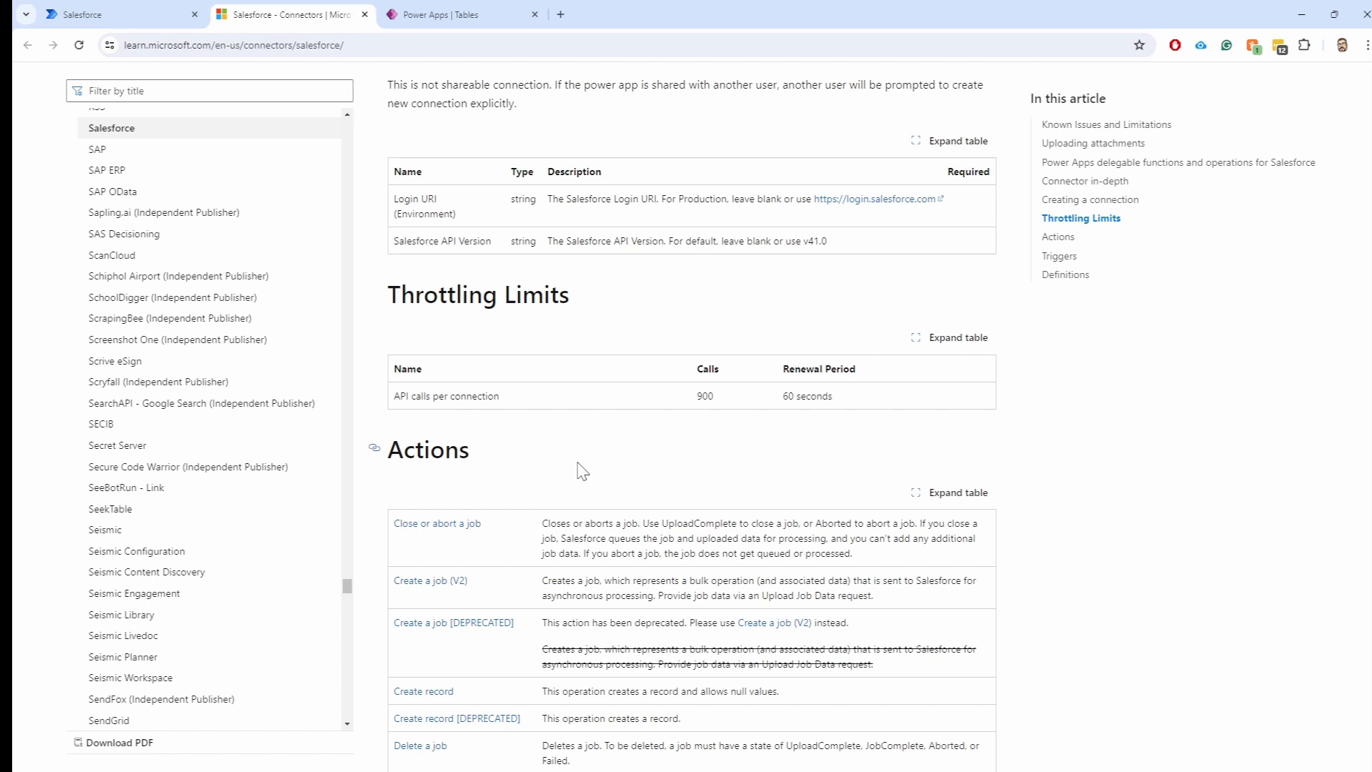
scroll(593, 439, down, 1)
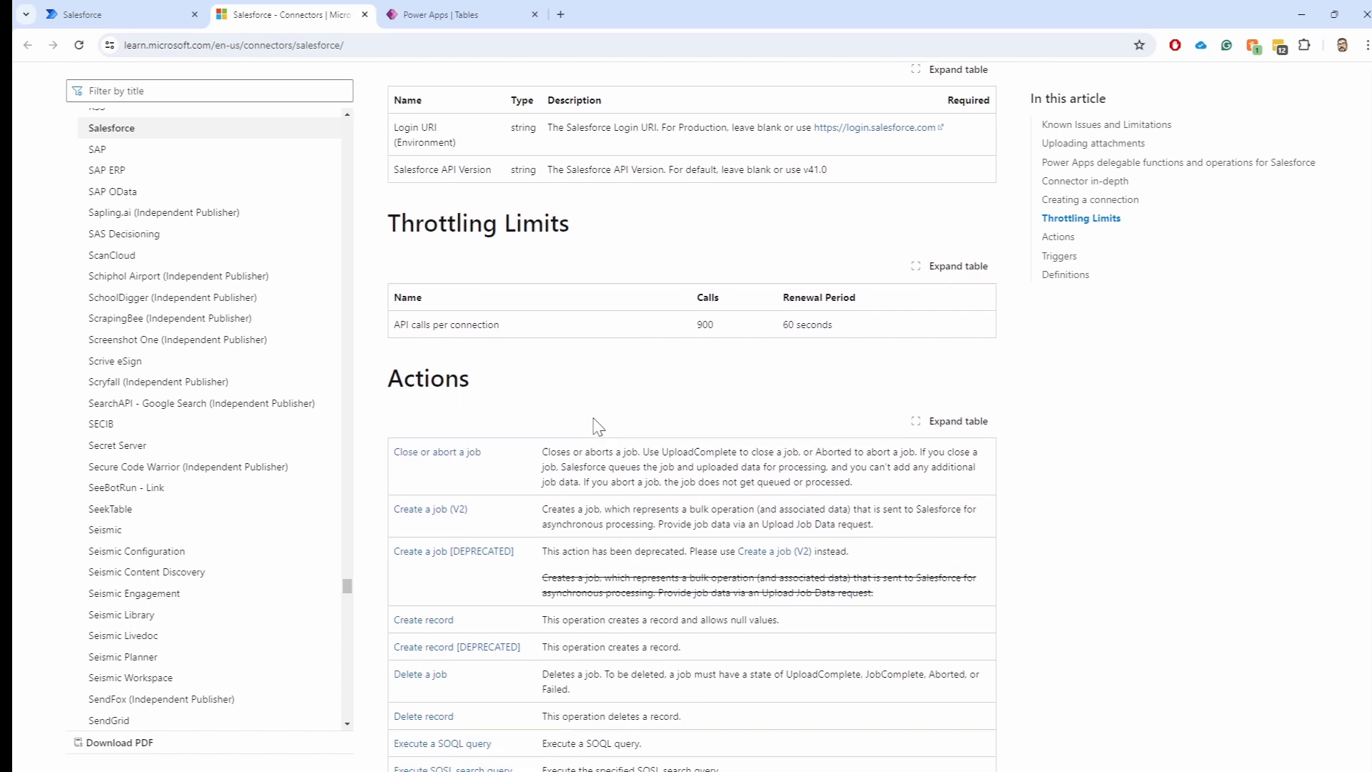
drag(500, 325, 397, 328)
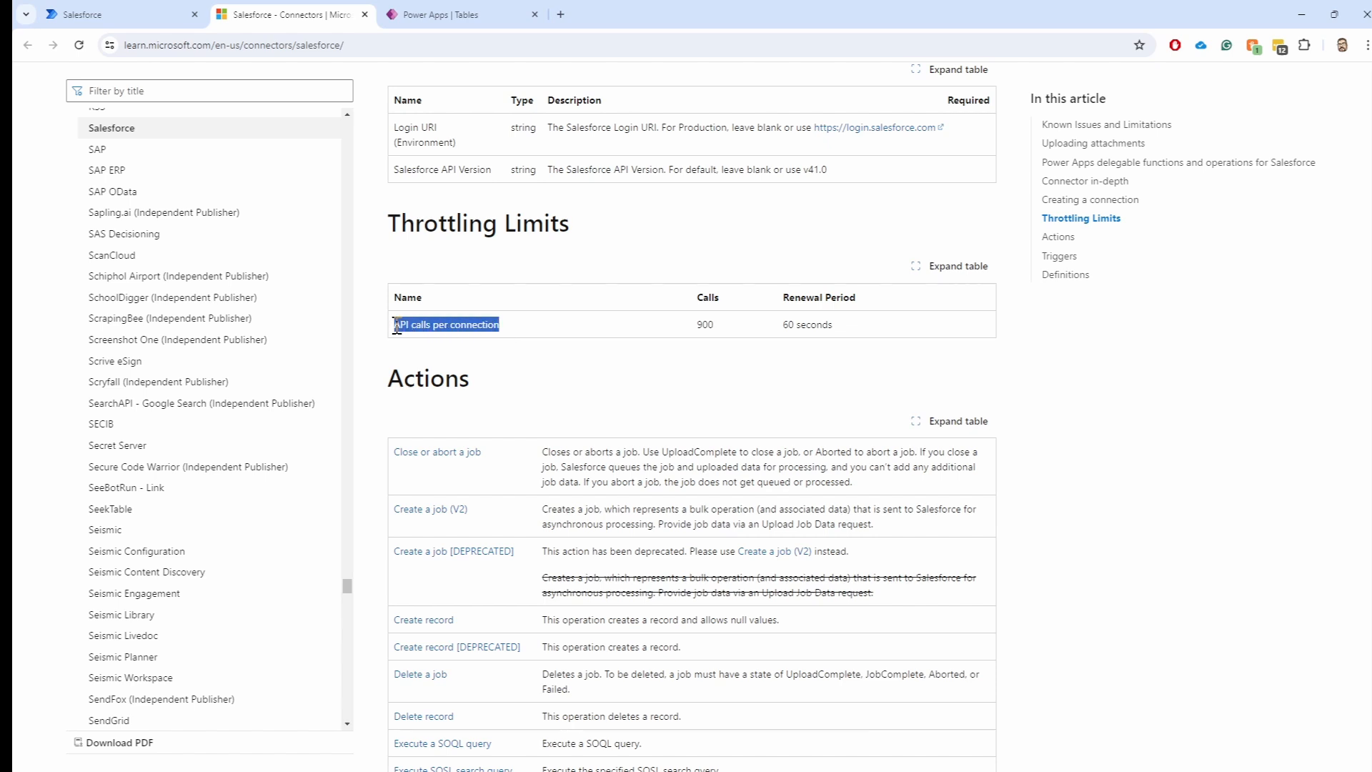
click(513, 333)
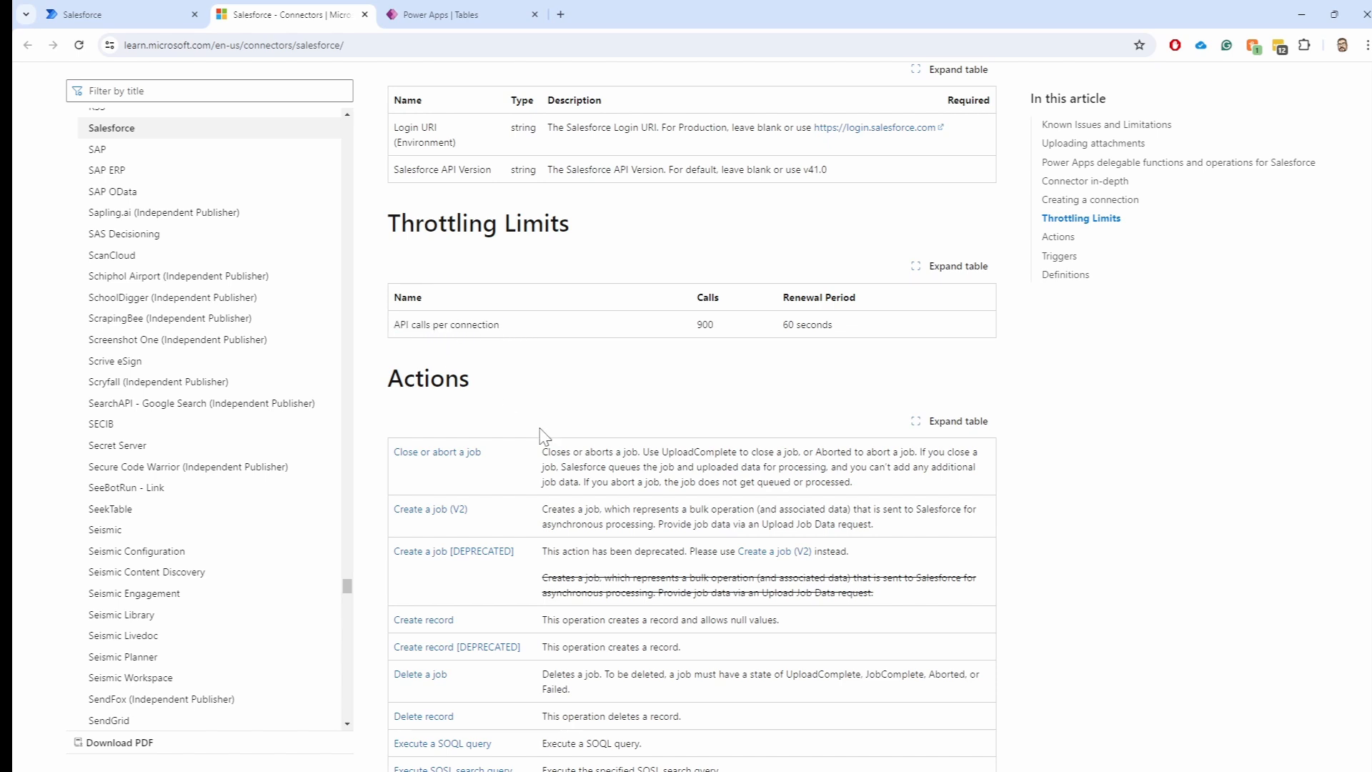
scroll(545, 433, down, 3)
scroll(543, 436, down, 1)
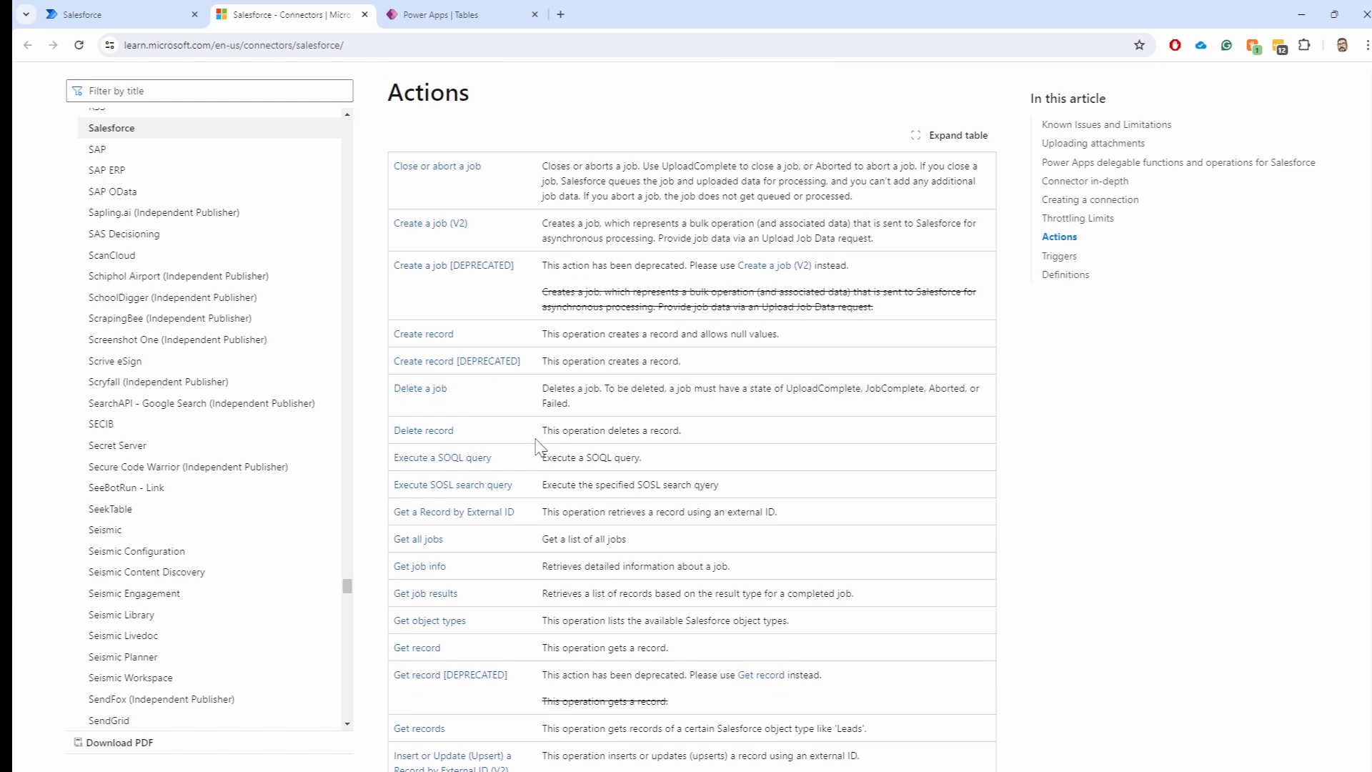
Scroll through the Salesforce Actions table down to the Update record entries
scroll(543, 440, up, 5)
scroll(541, 450, down, 5)
scroll(541, 458, up, 2)
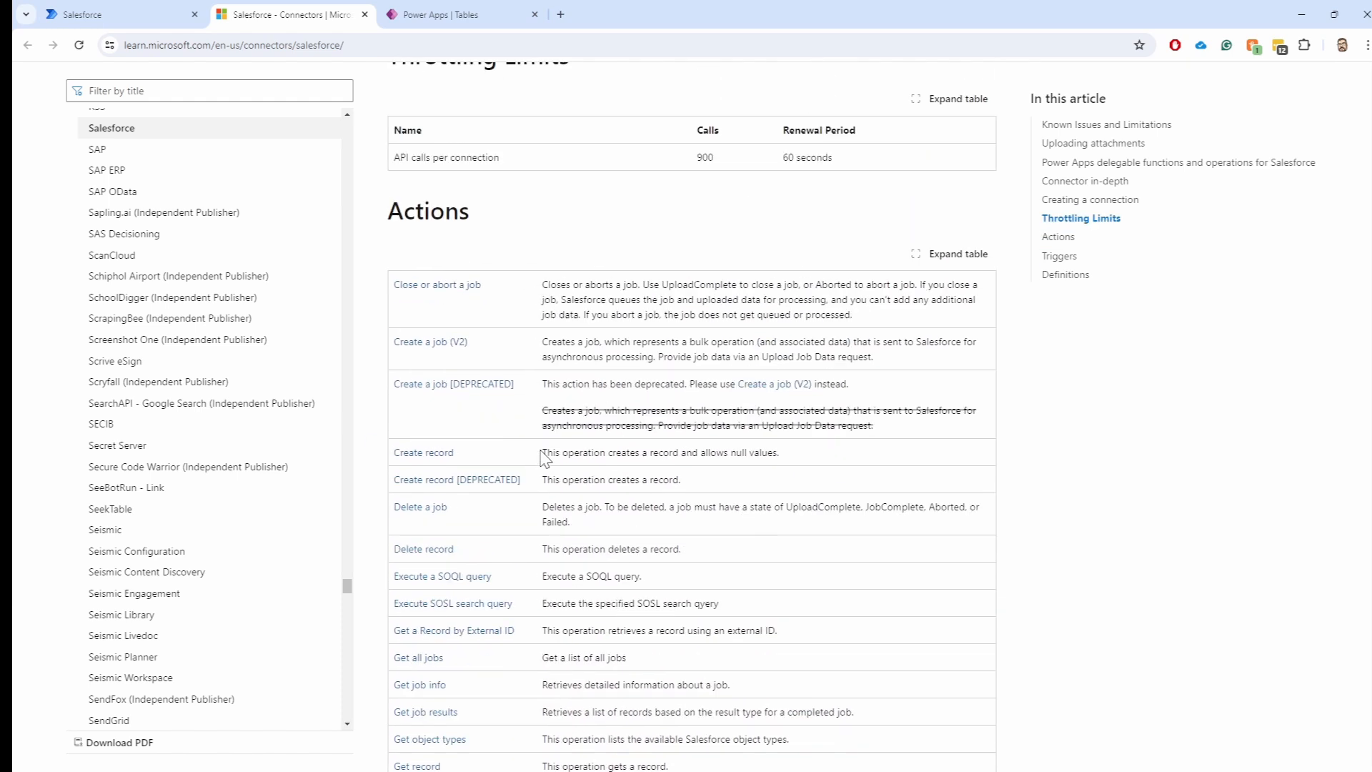
scroll(465, 372, down, 1)
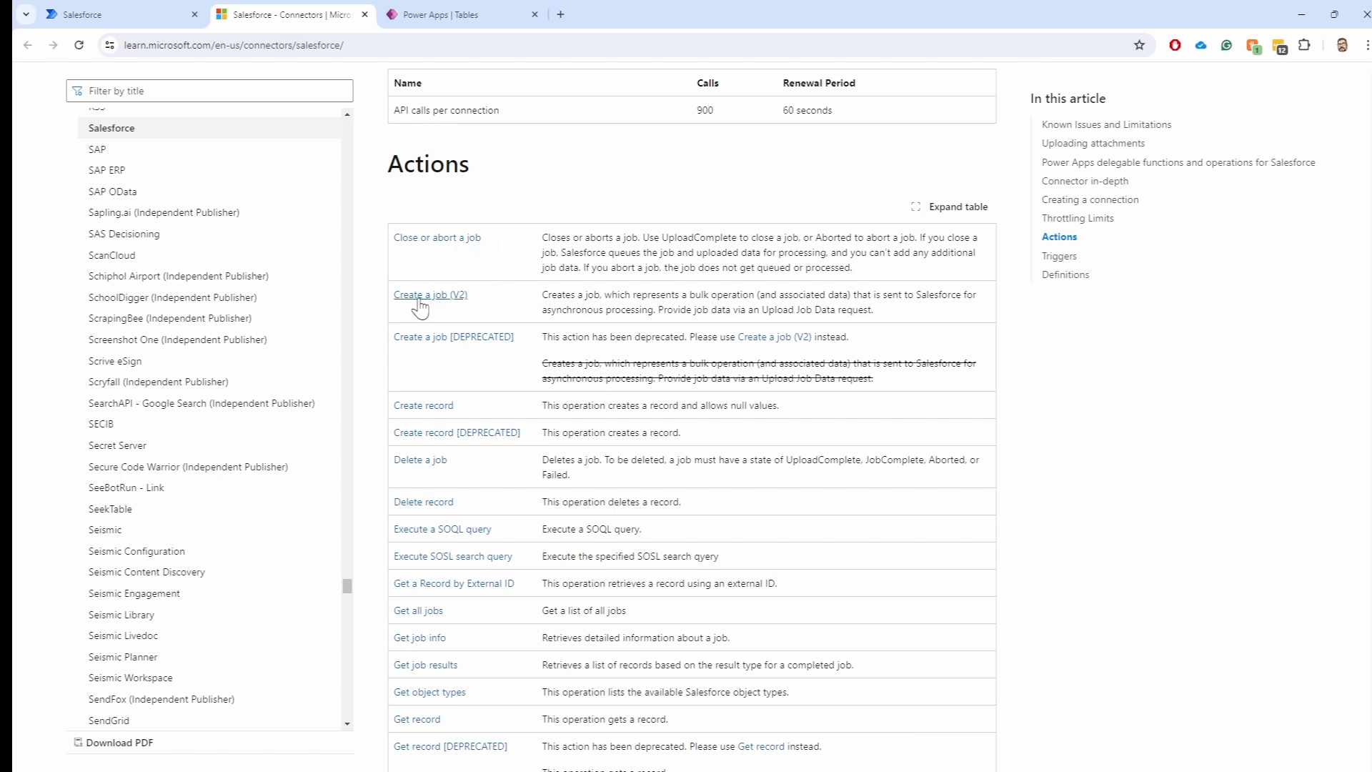
scroll(486, 370, down, 1)
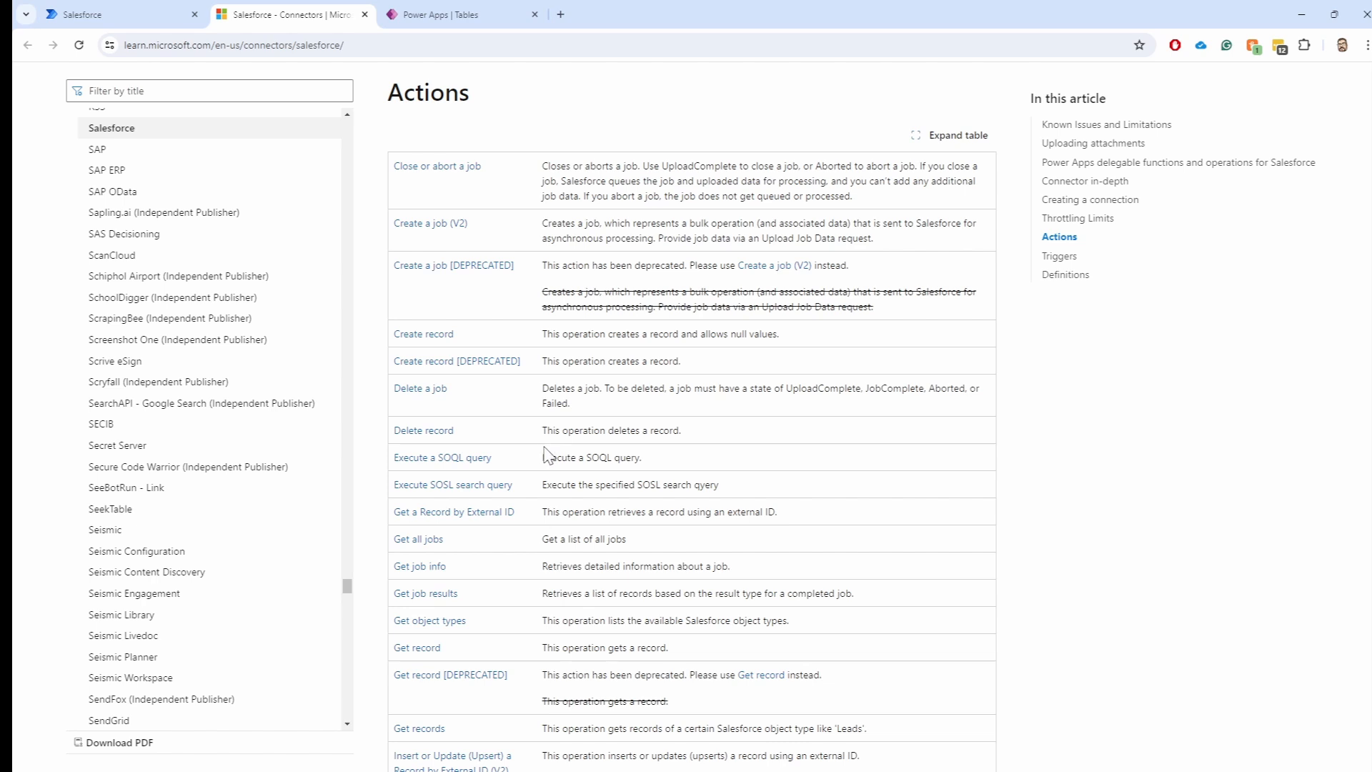
scroll(537, 457, down, 4)
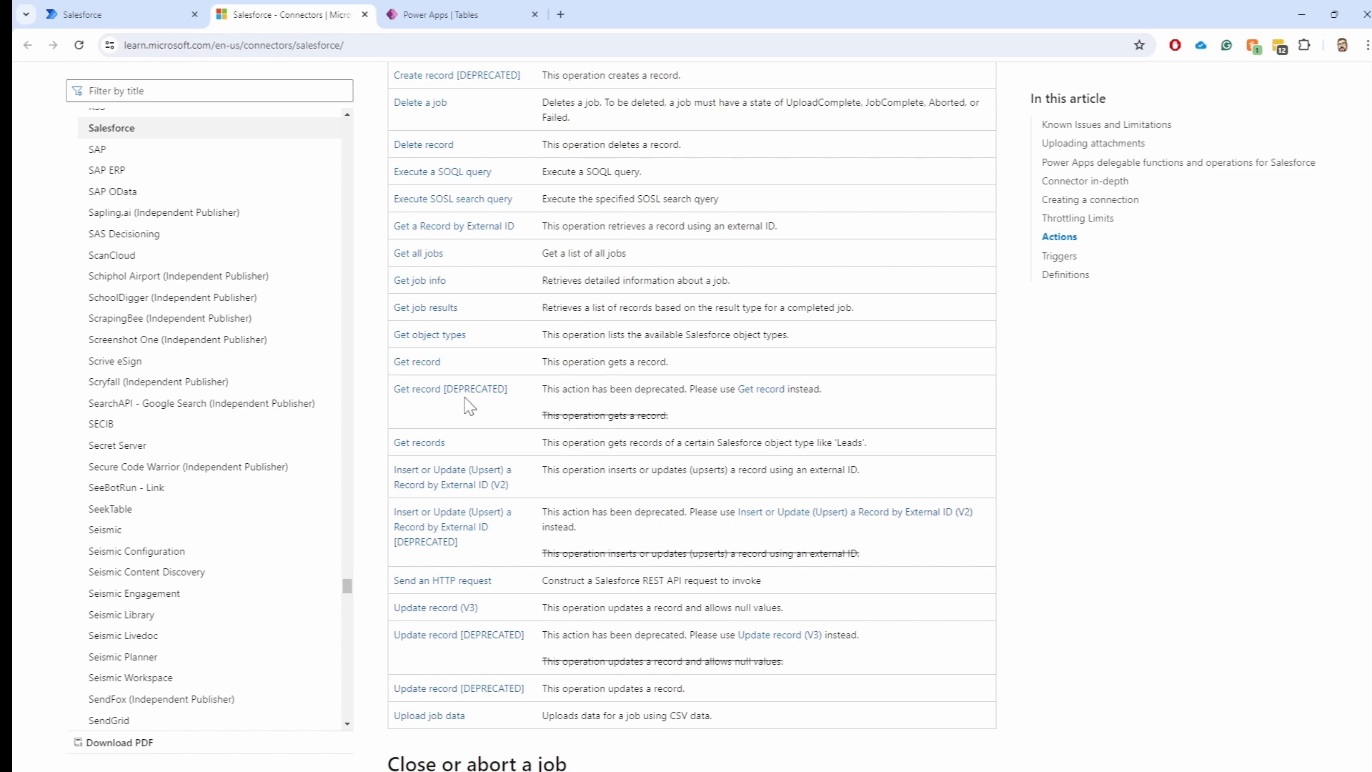
scroll(469, 406, down, 3)
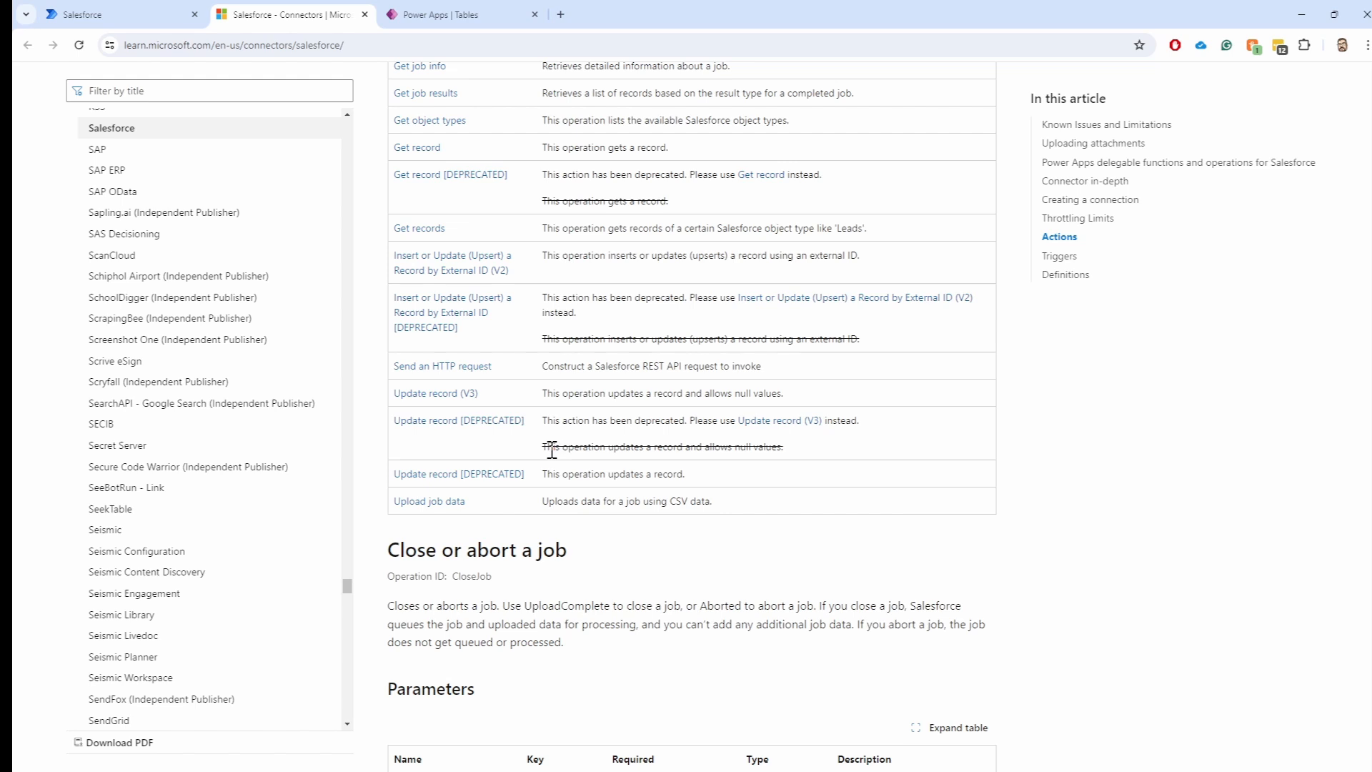
Highlight the descriptions of Update record (V3) and its deprecated Update record versions
drag(552, 450, 803, 454)
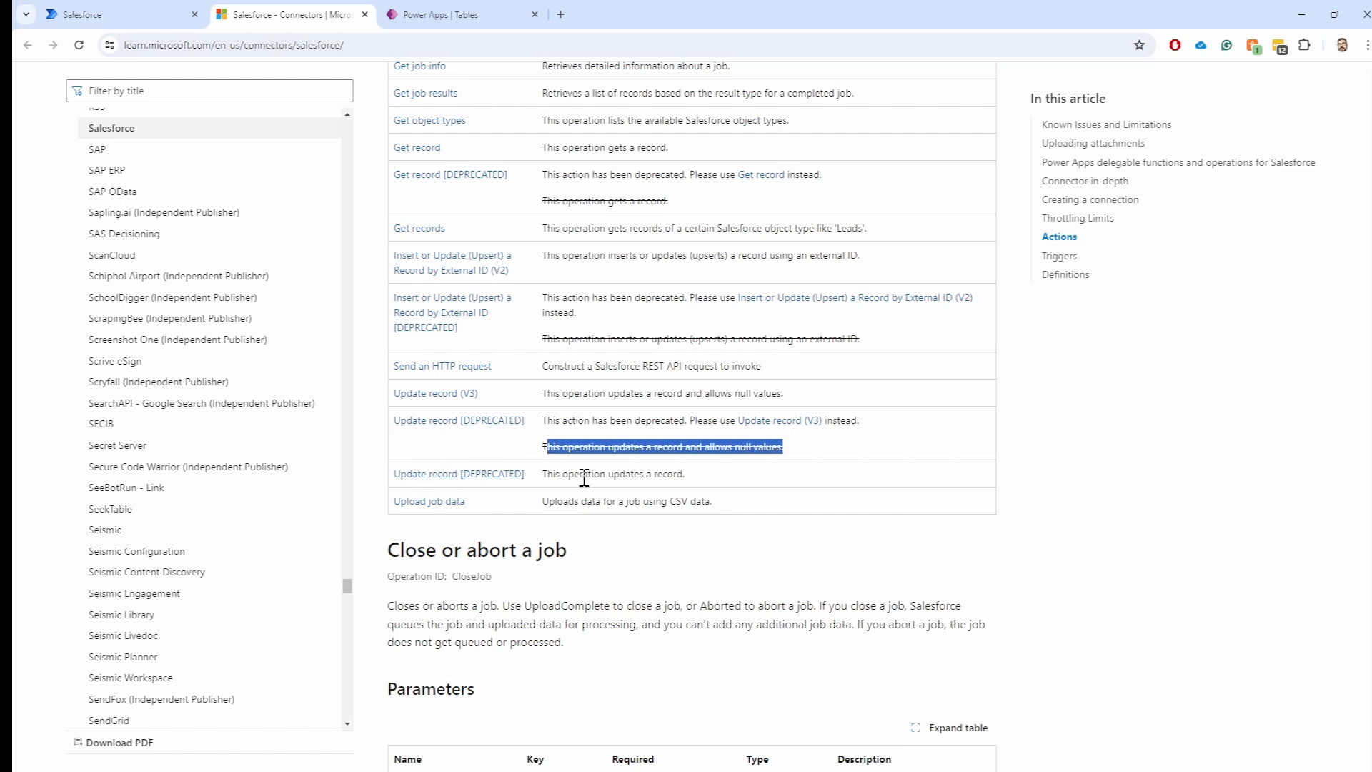
drag(653, 471, 549, 472)
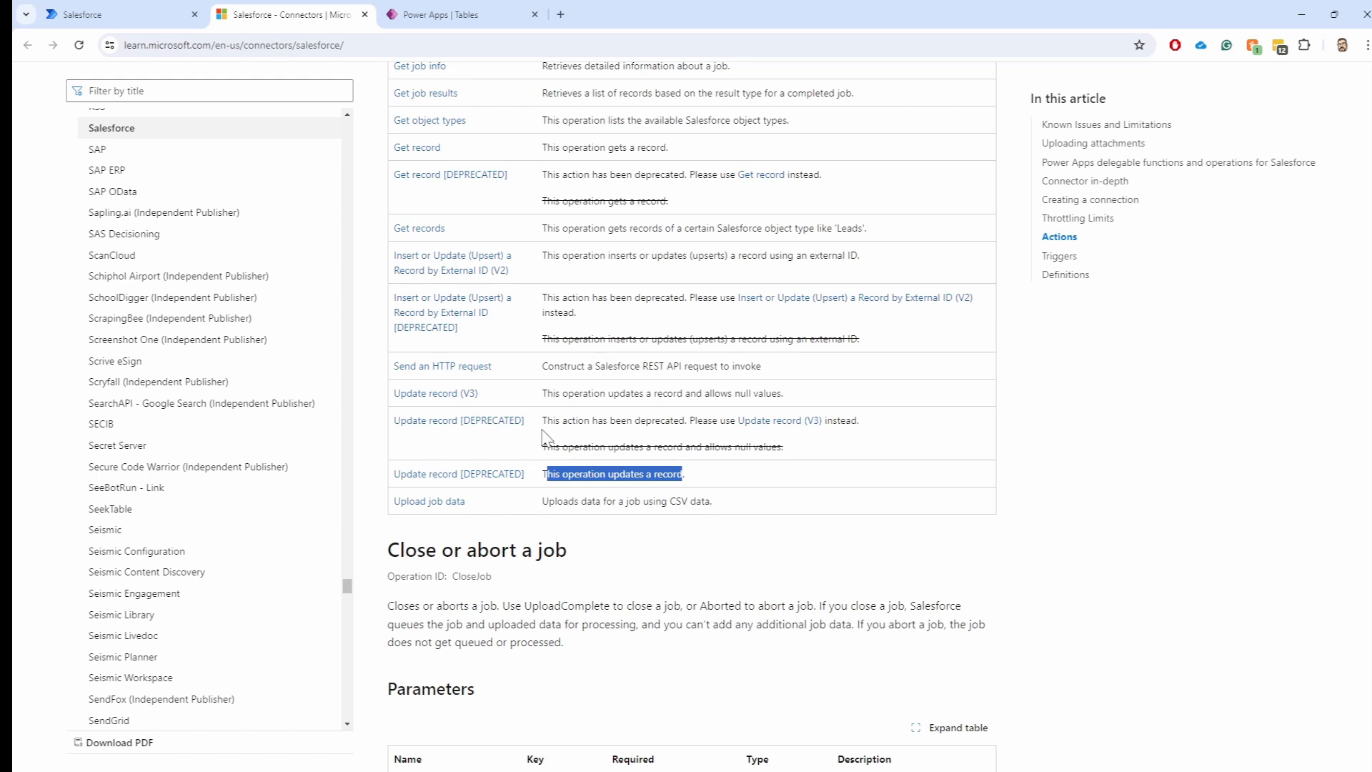
click(548, 394)
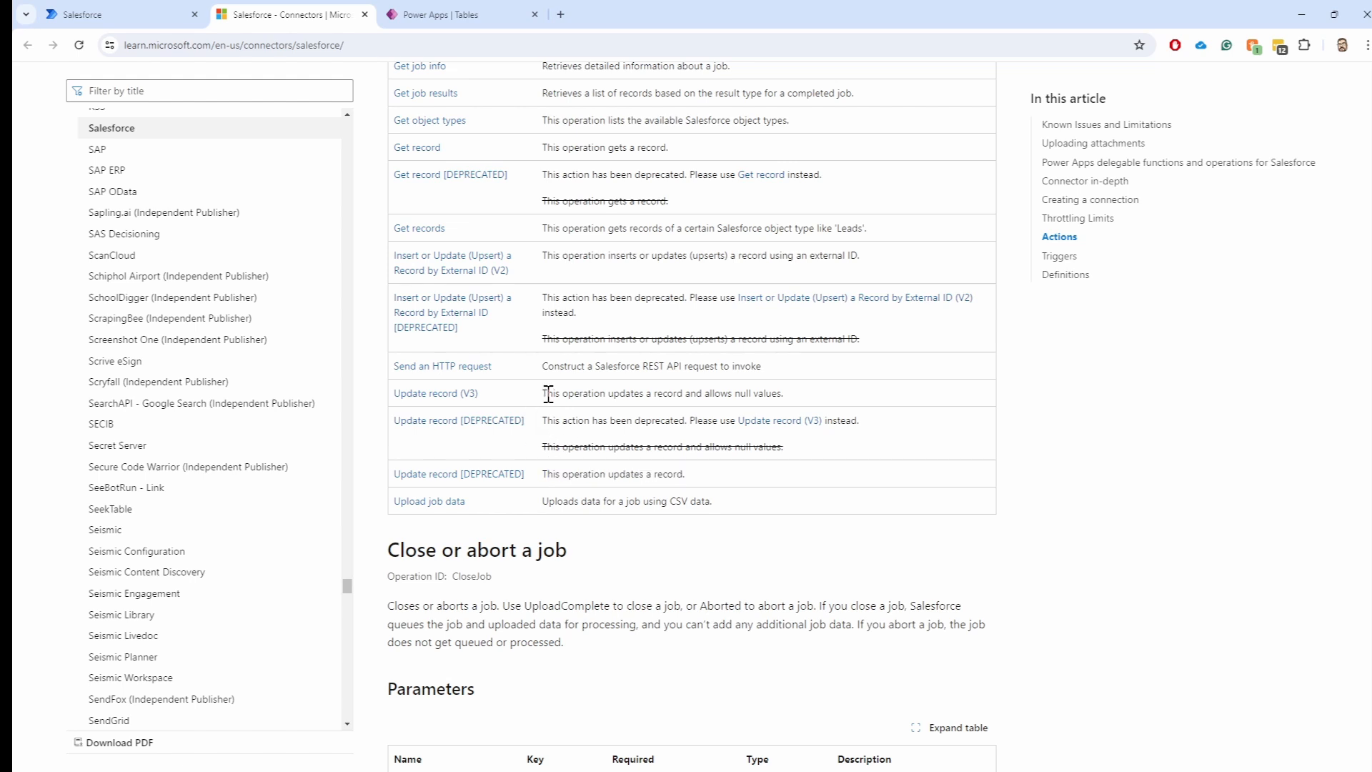
drag(548, 394, 797, 418)
Scroll through the remaining actions, Triggers and Definitions to the bottom, then drag the sidebar scrollbar up
scroll(679, 500, down, 1)
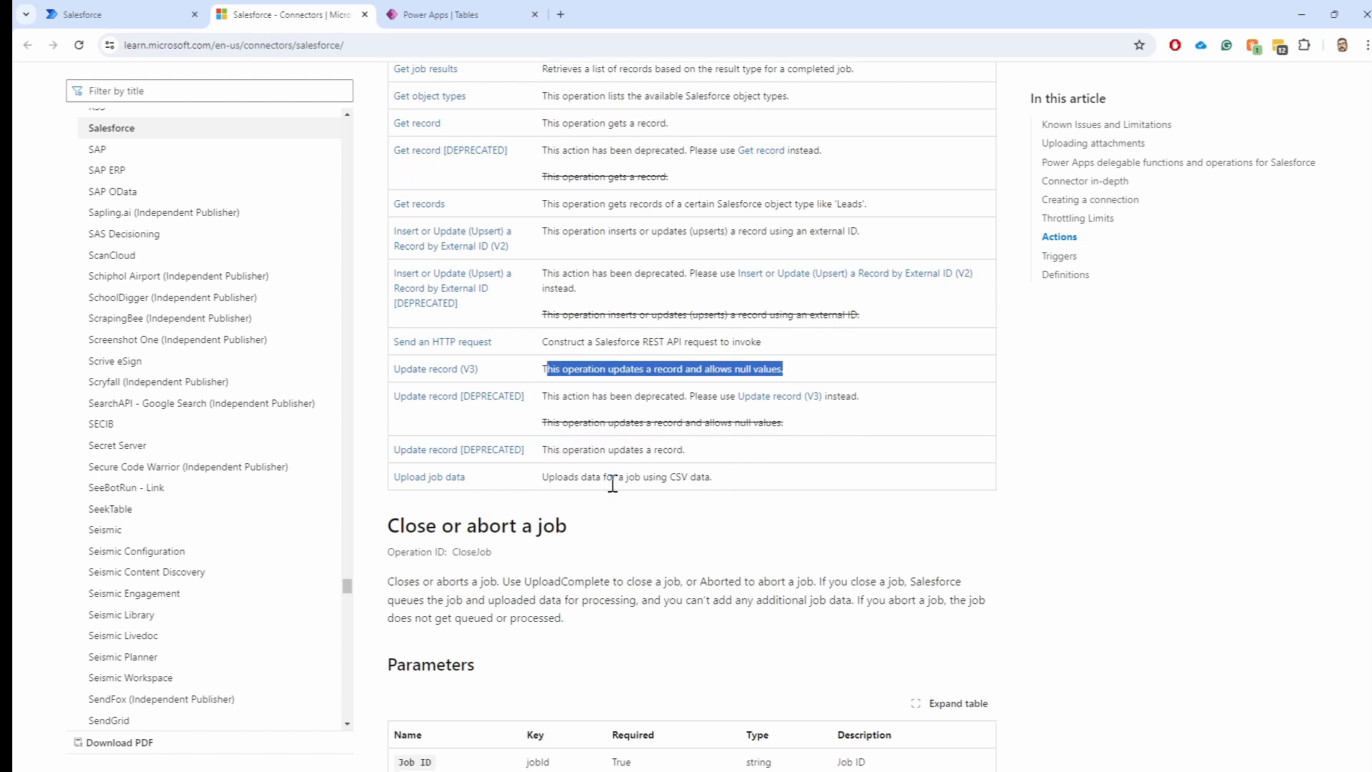
scroll(612, 486, down, 12)
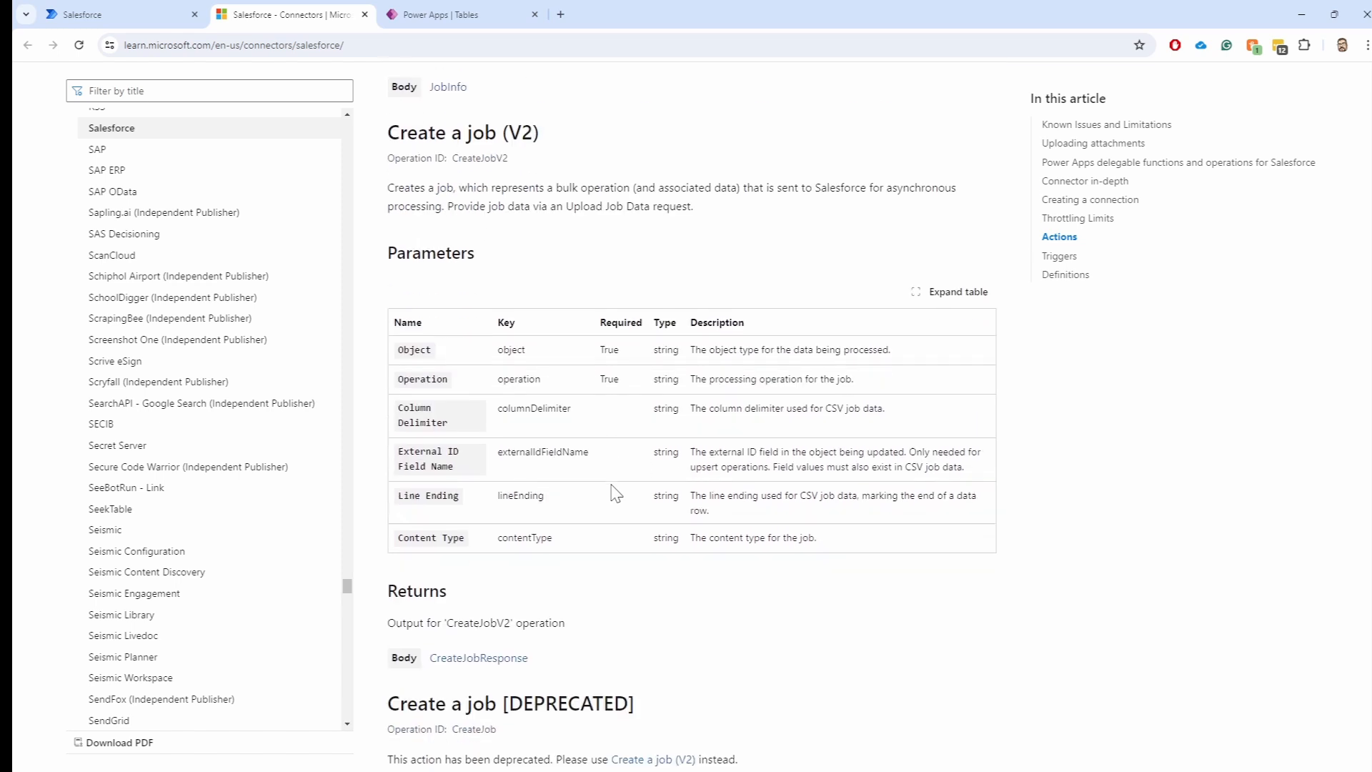
scroll(612, 493, down, 20)
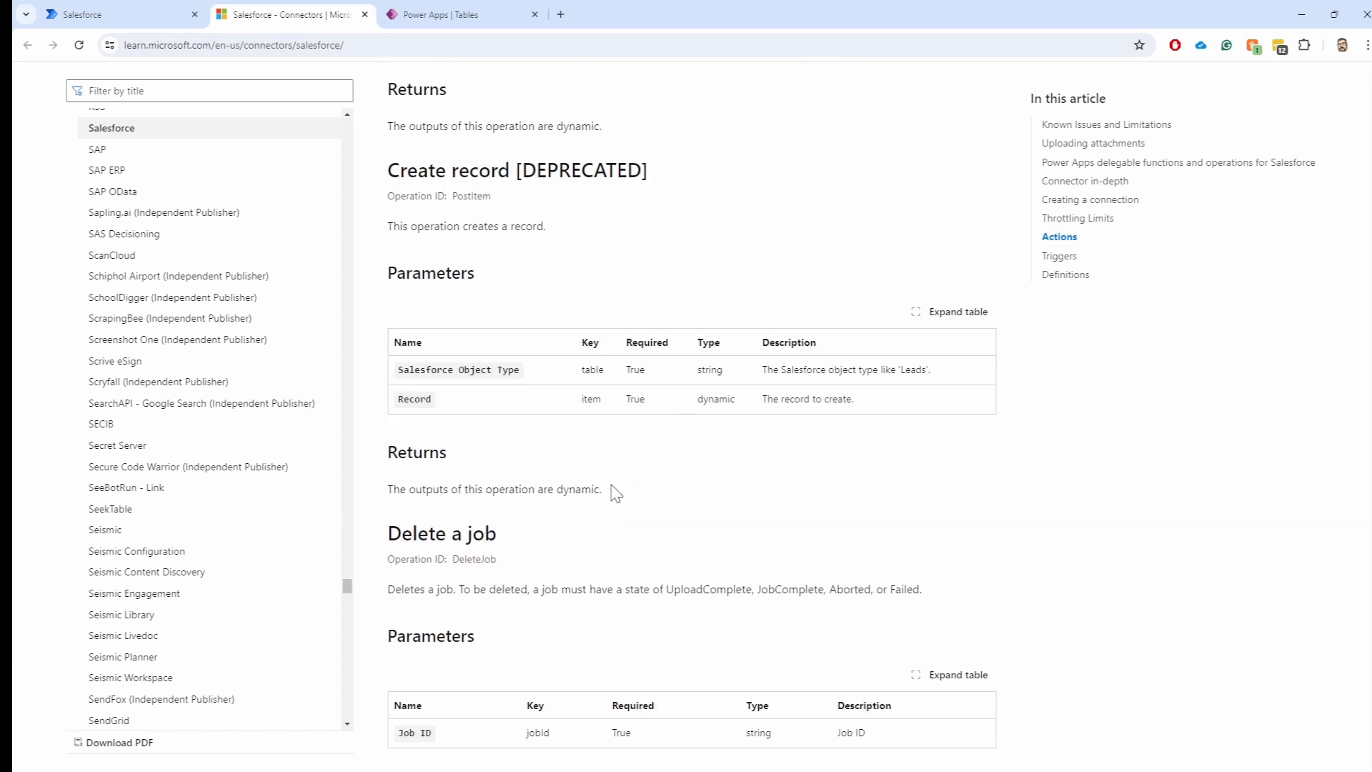
scroll(614, 493, down, 9)
scroll(619, 493, down, 18)
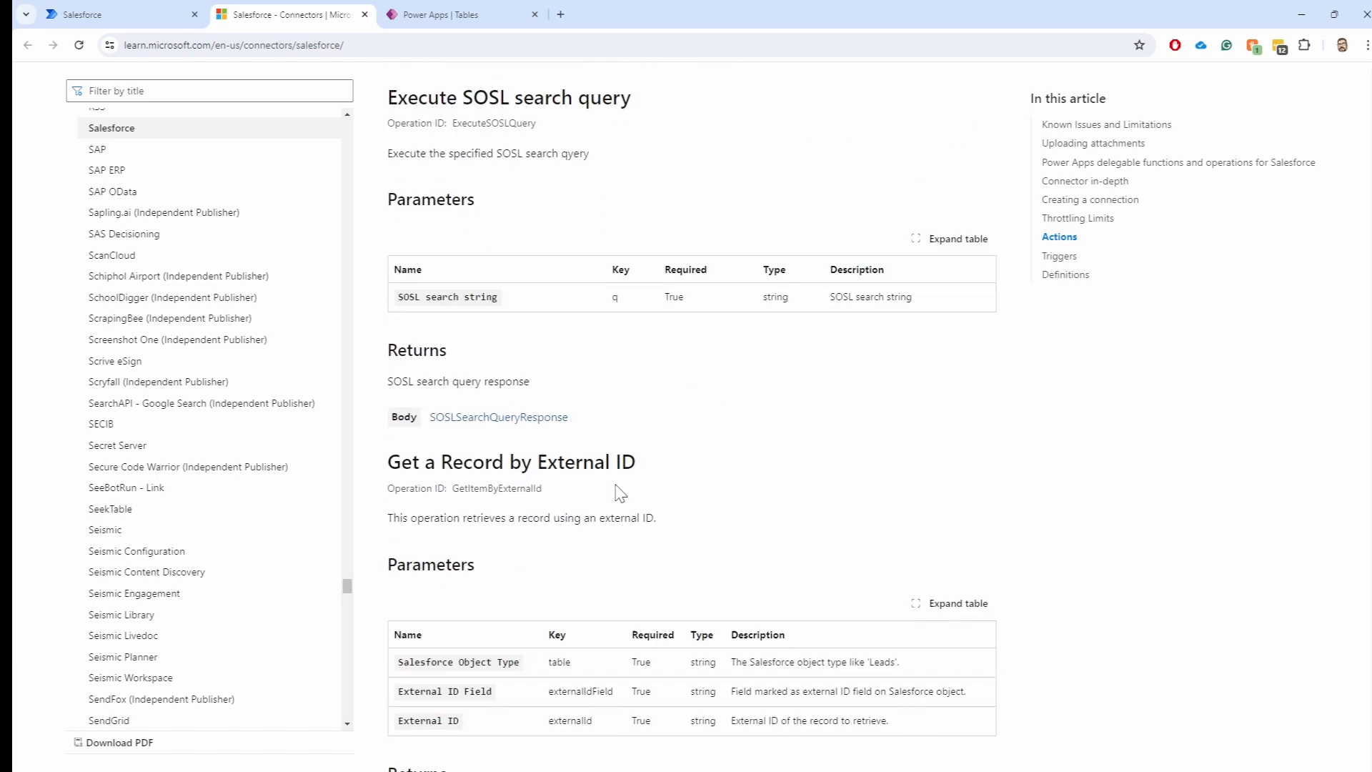
scroll(619, 493, down, 20)
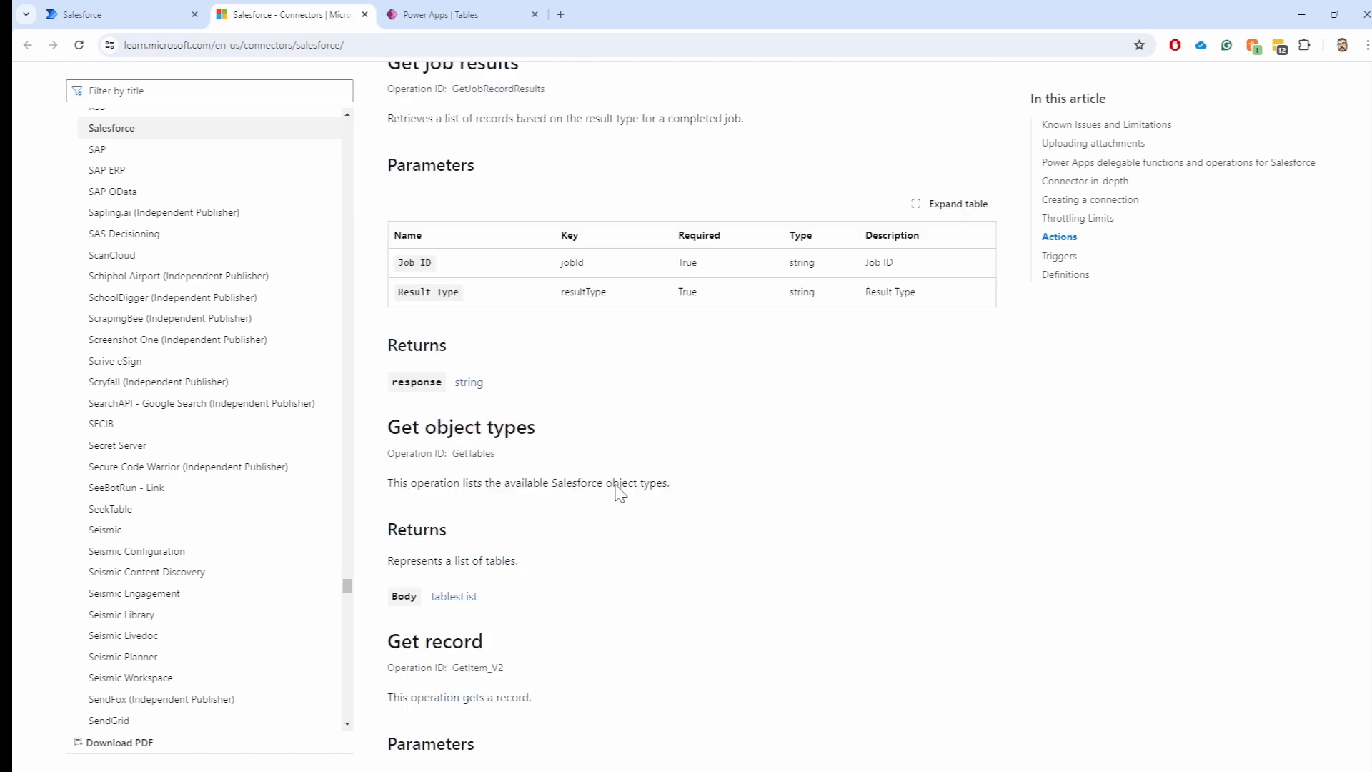
scroll(619, 493, down, 20)
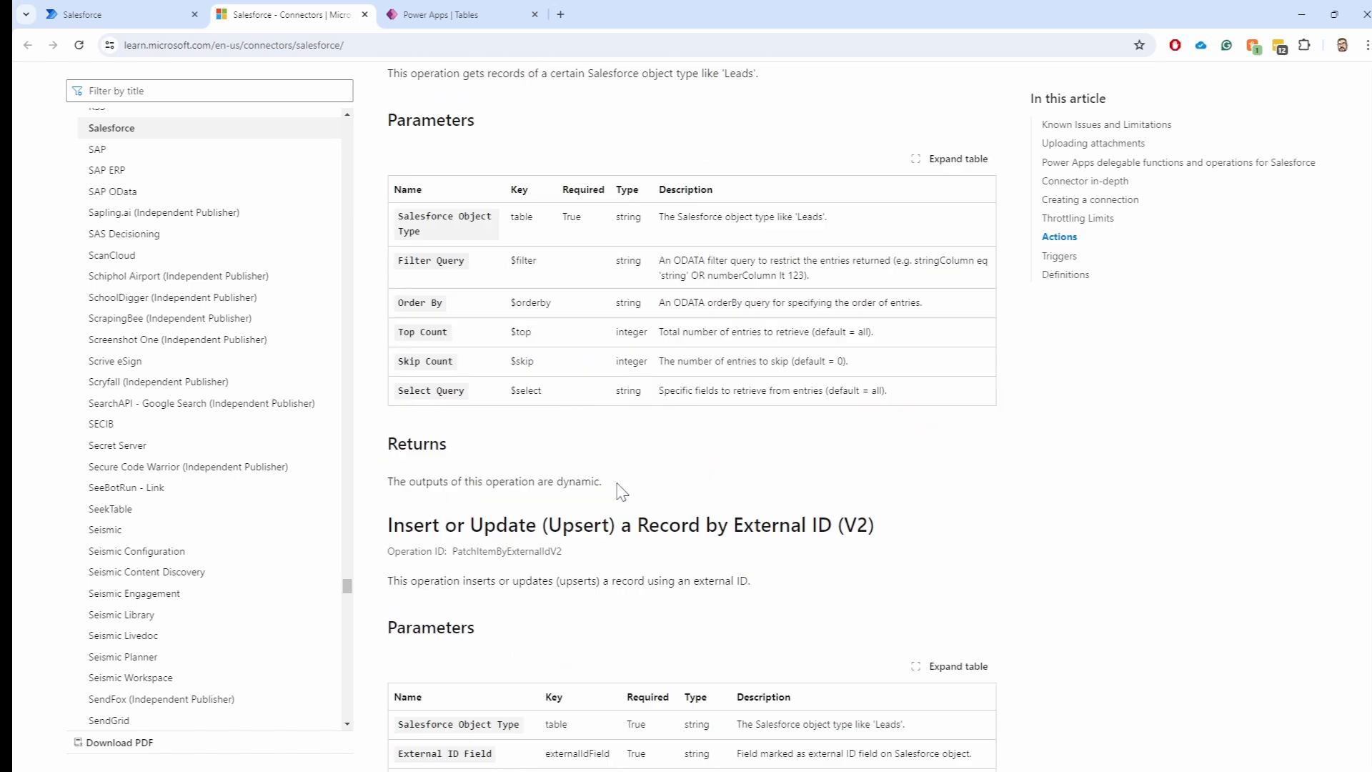
scroll(622, 493, down, 1)
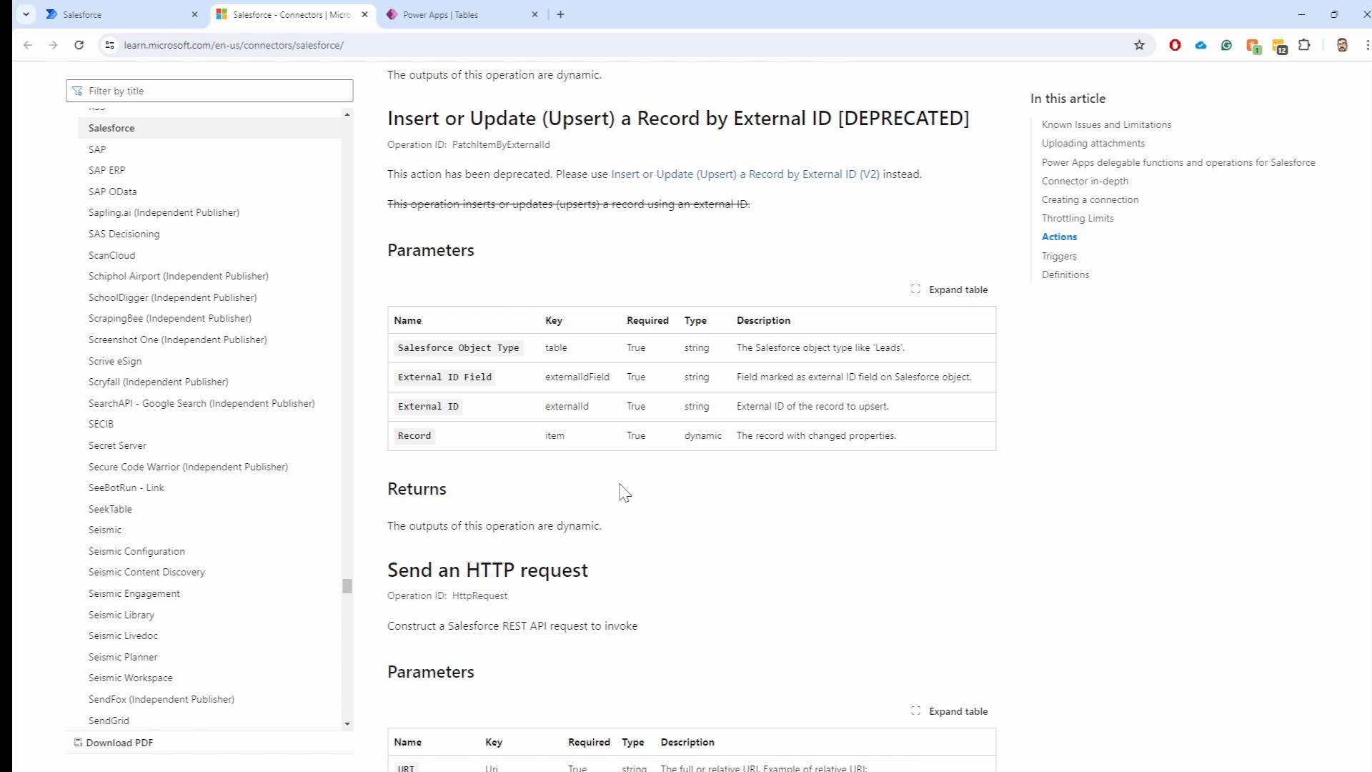
scroll(670, 418, down, 20)
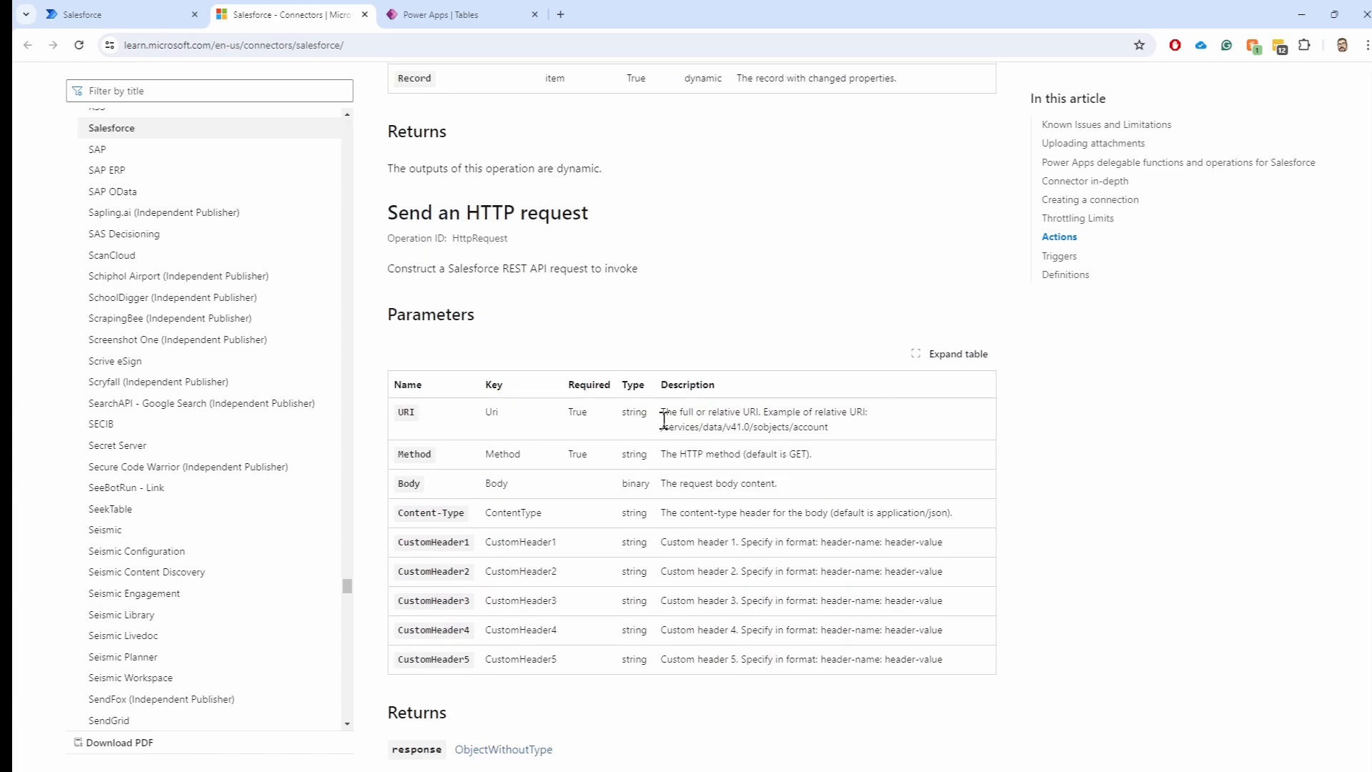
scroll(722, 418, down, 20)
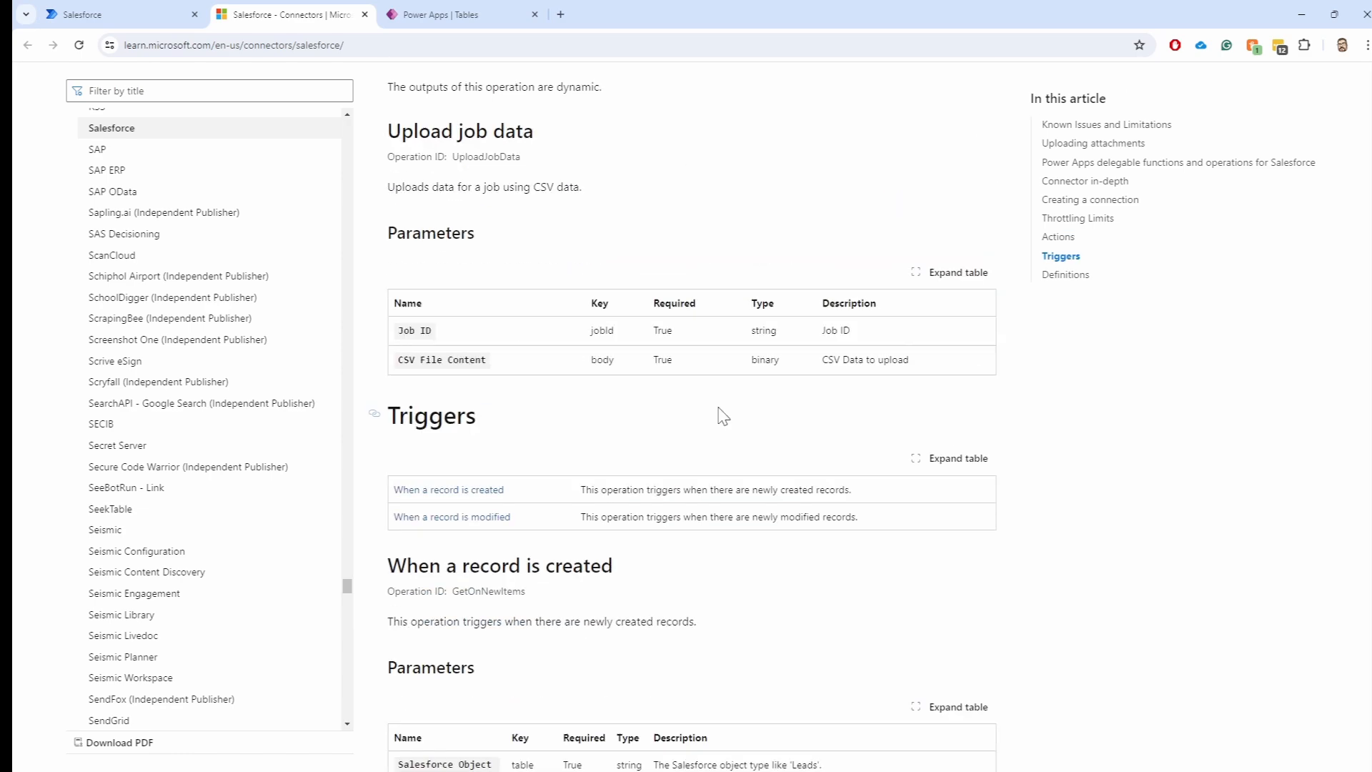
scroll(732, 408, down, 15)
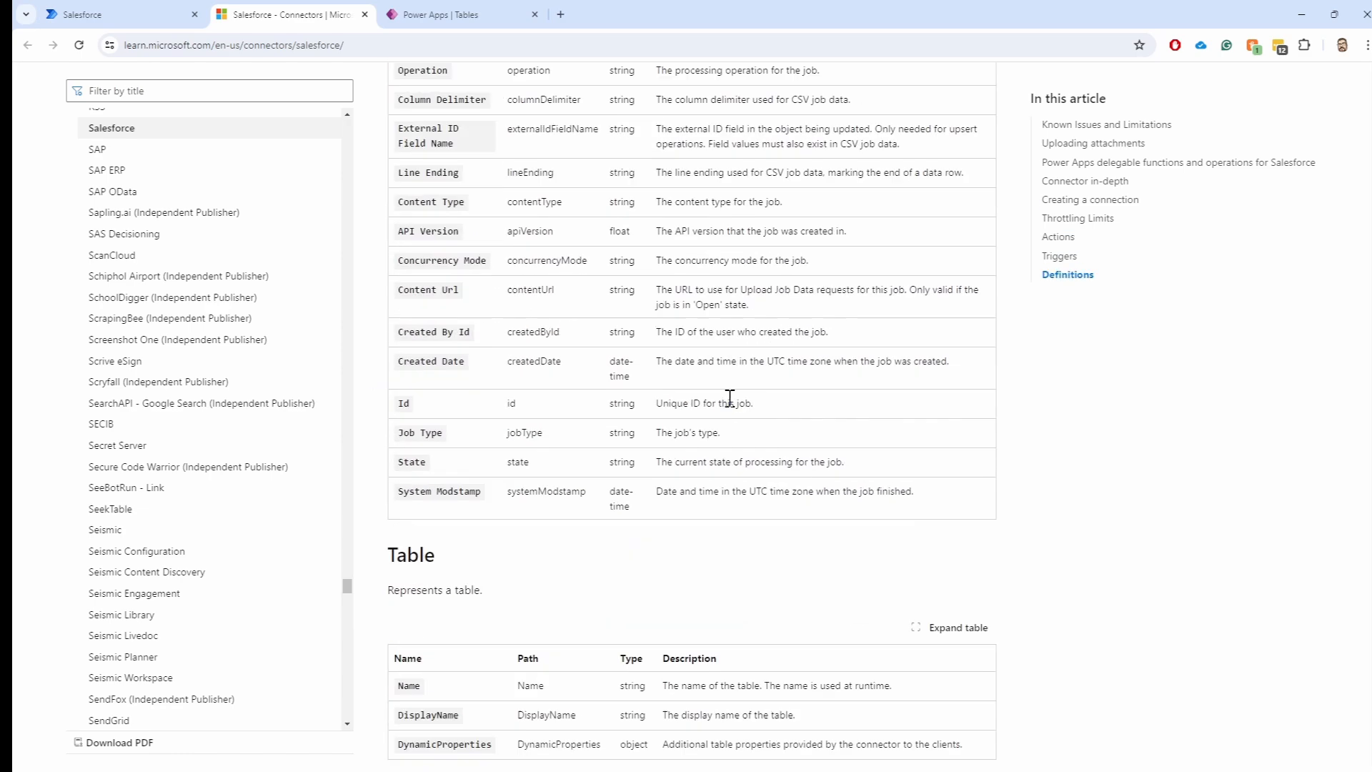
scroll(745, 404, down, 15)
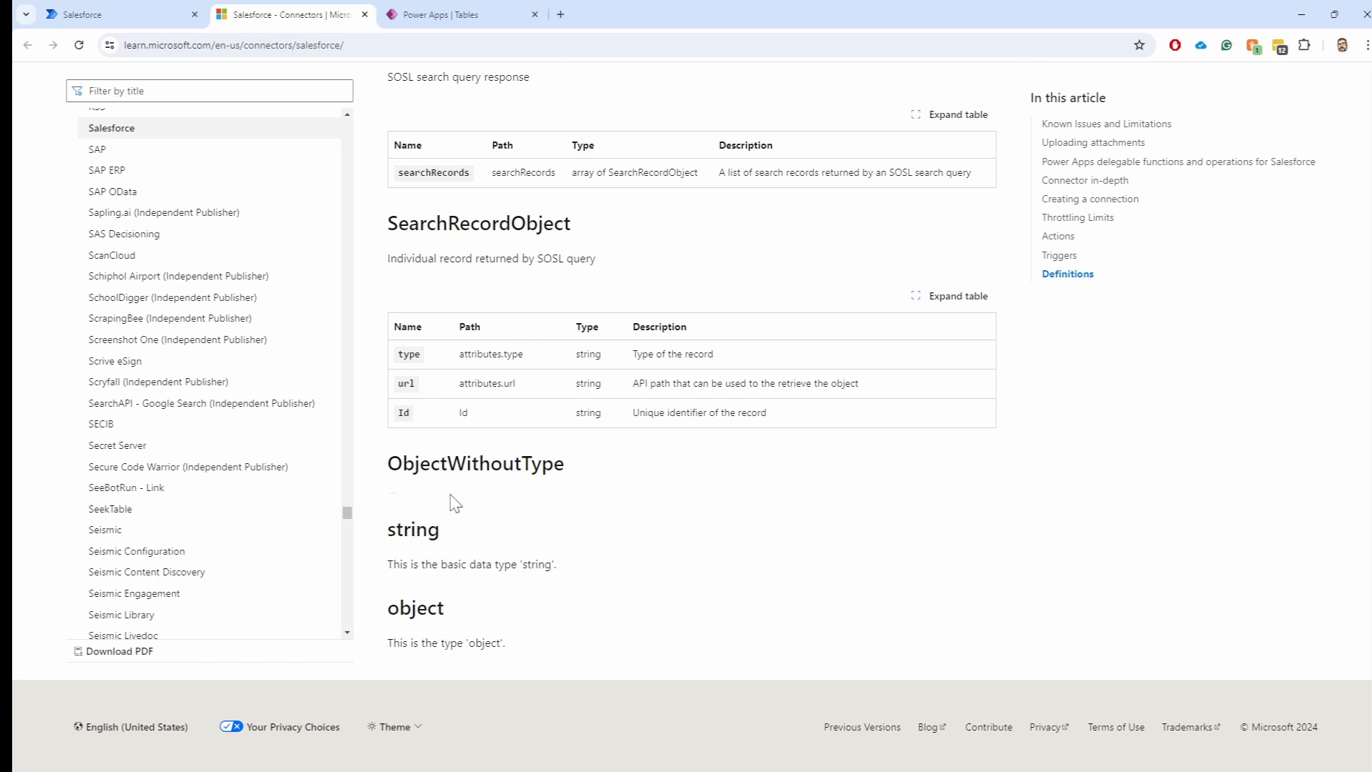
scroll(457, 504, up, 4)
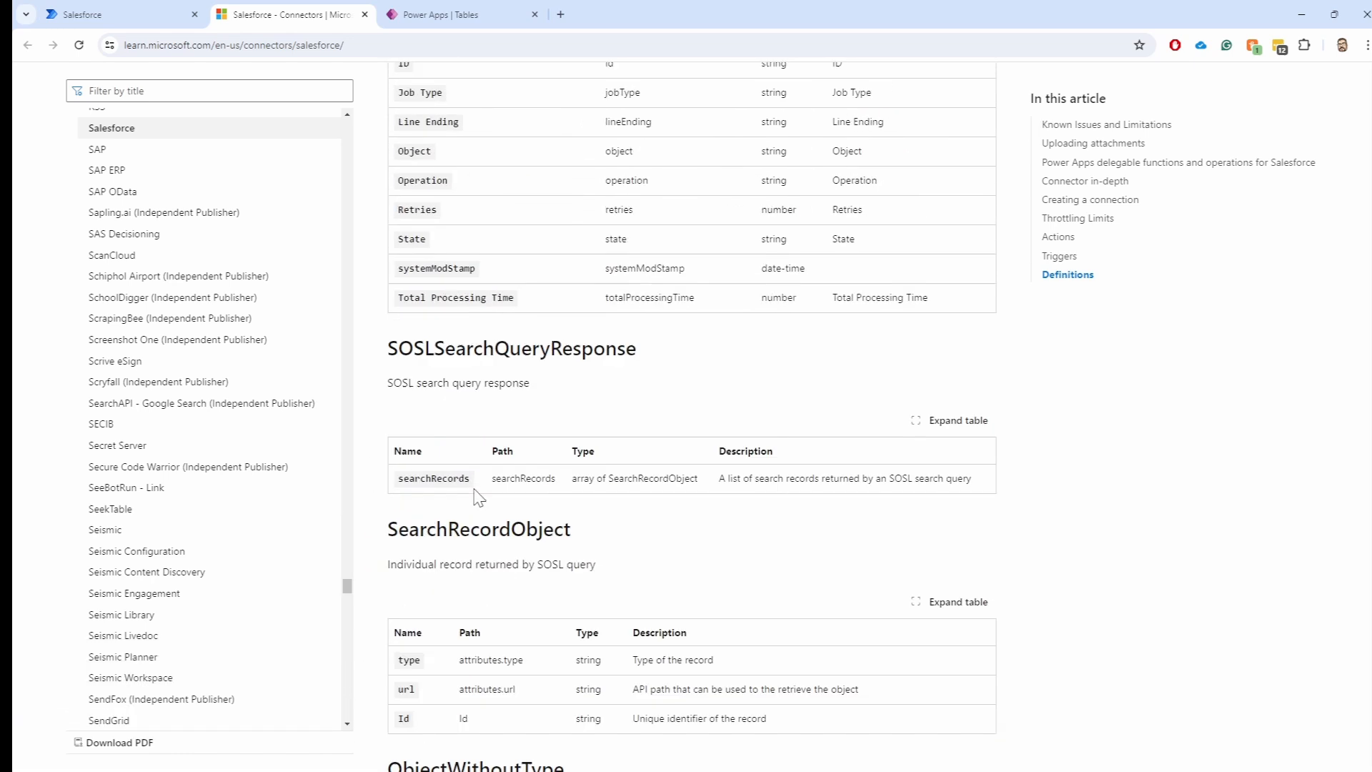
scroll(477, 498, down, 4)
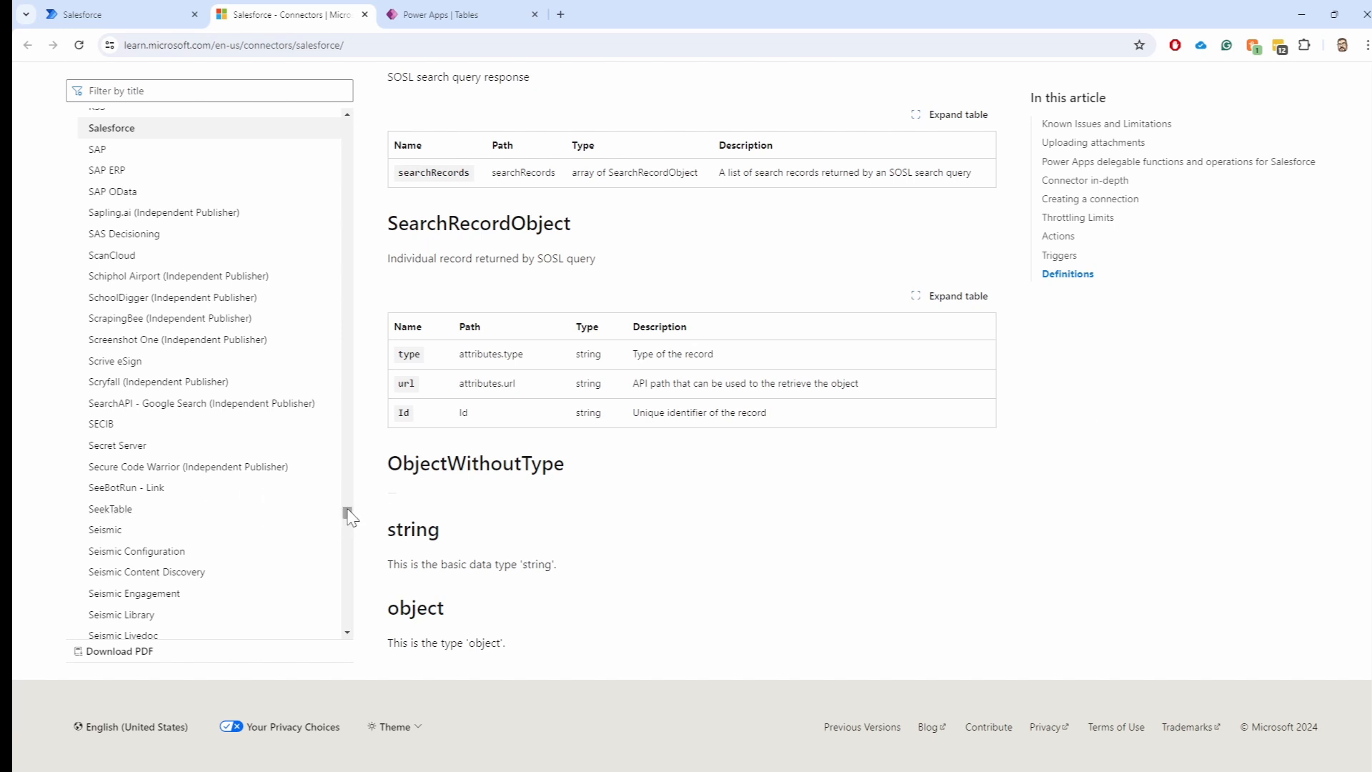
drag(348, 511, 355, 463)
Open the Plivo (Preview) connector reference and move the sidebar list up to the B entries
right_click(356, 463)
click(347, 466)
click(333, 476)
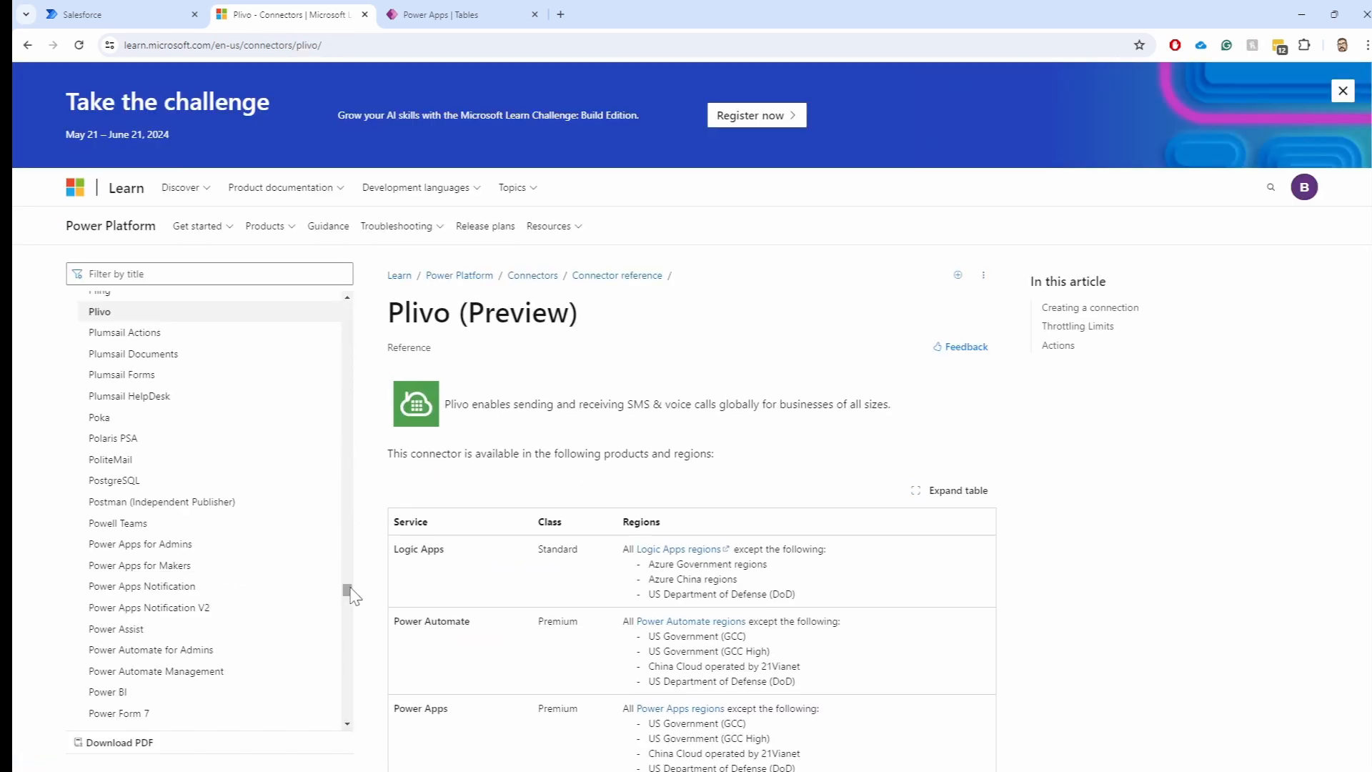
scroll(353, 588, up, 10)
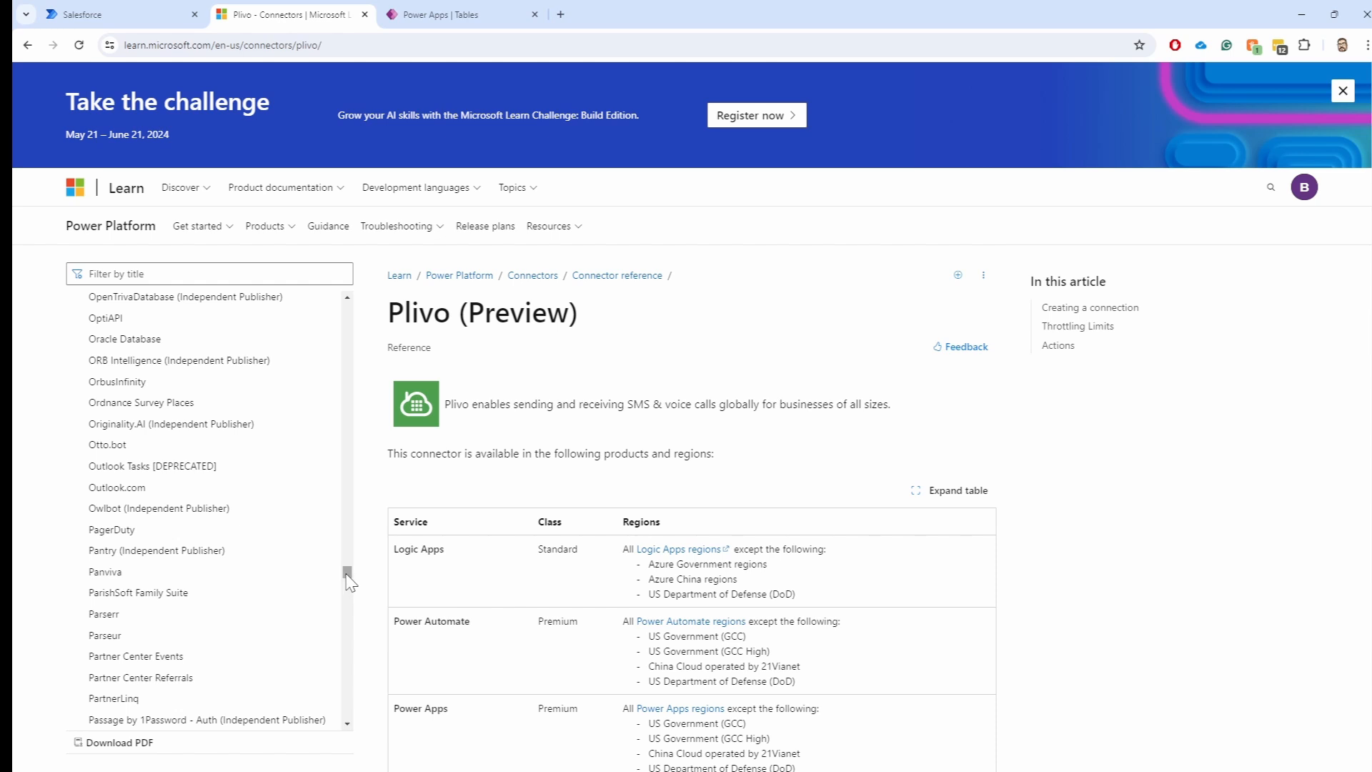
drag(347, 574, 350, 359)
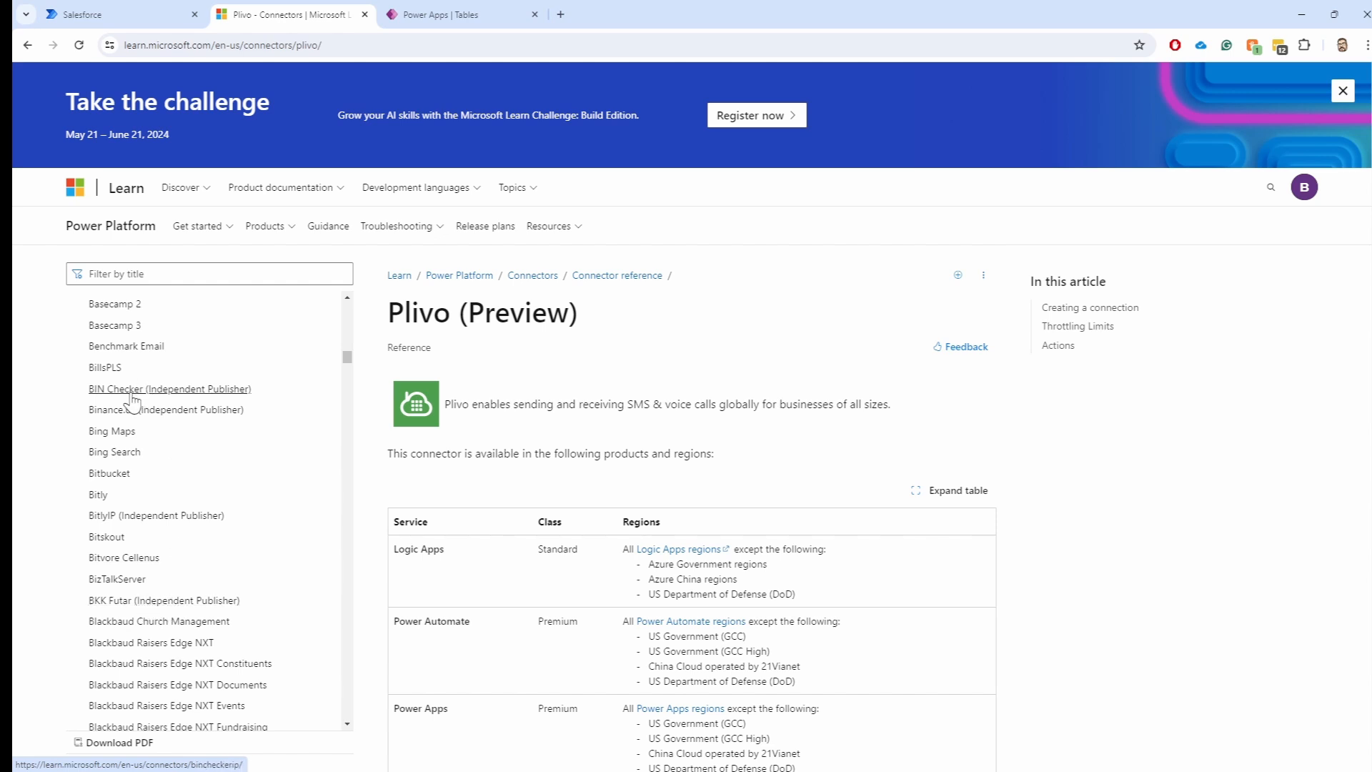
scroll(218, 532, down, 4)
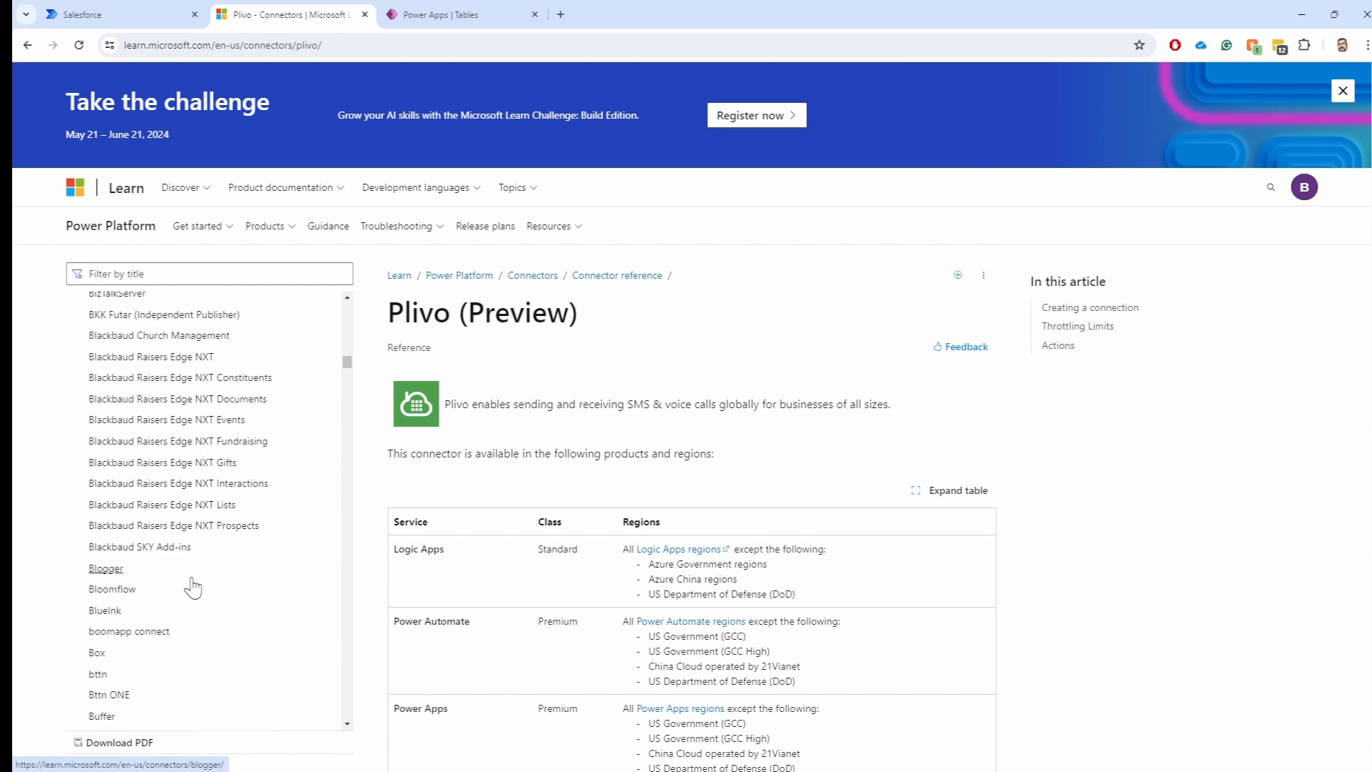
scroll(193, 588, down, 3)
scroll(193, 587, down, 2)
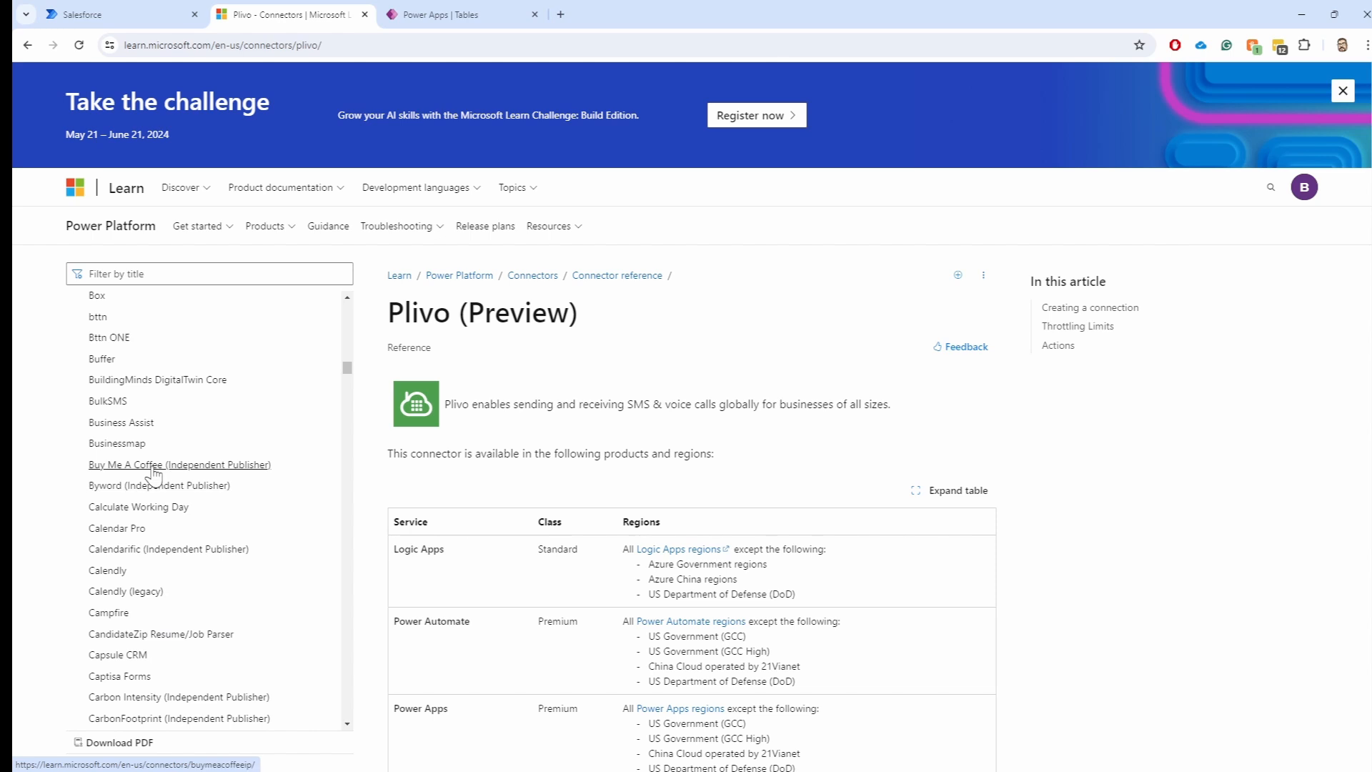
Open the Buy Me A Coffee (Independent Publisher) reference and highlight '(Preview)' in its title
click(153, 466)
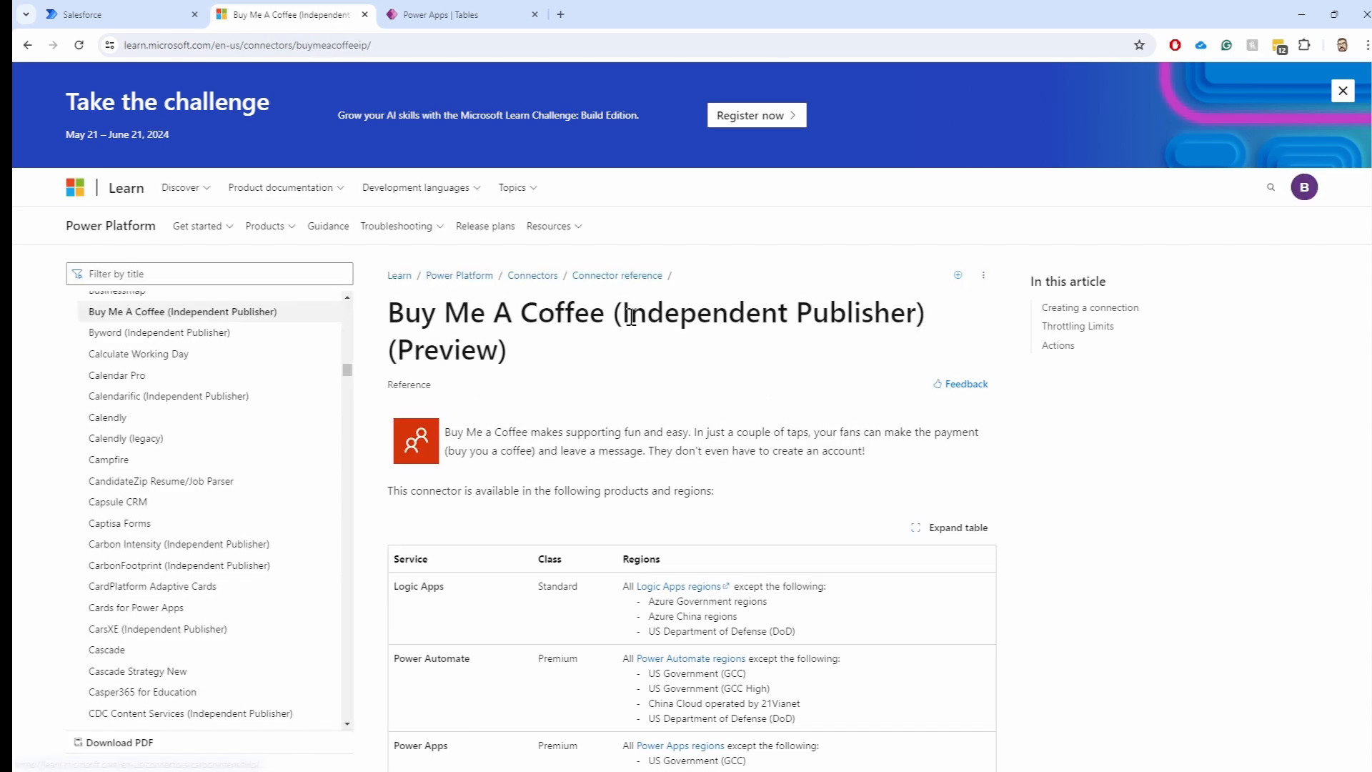
drag(401, 312, 565, 311)
click(580, 311)
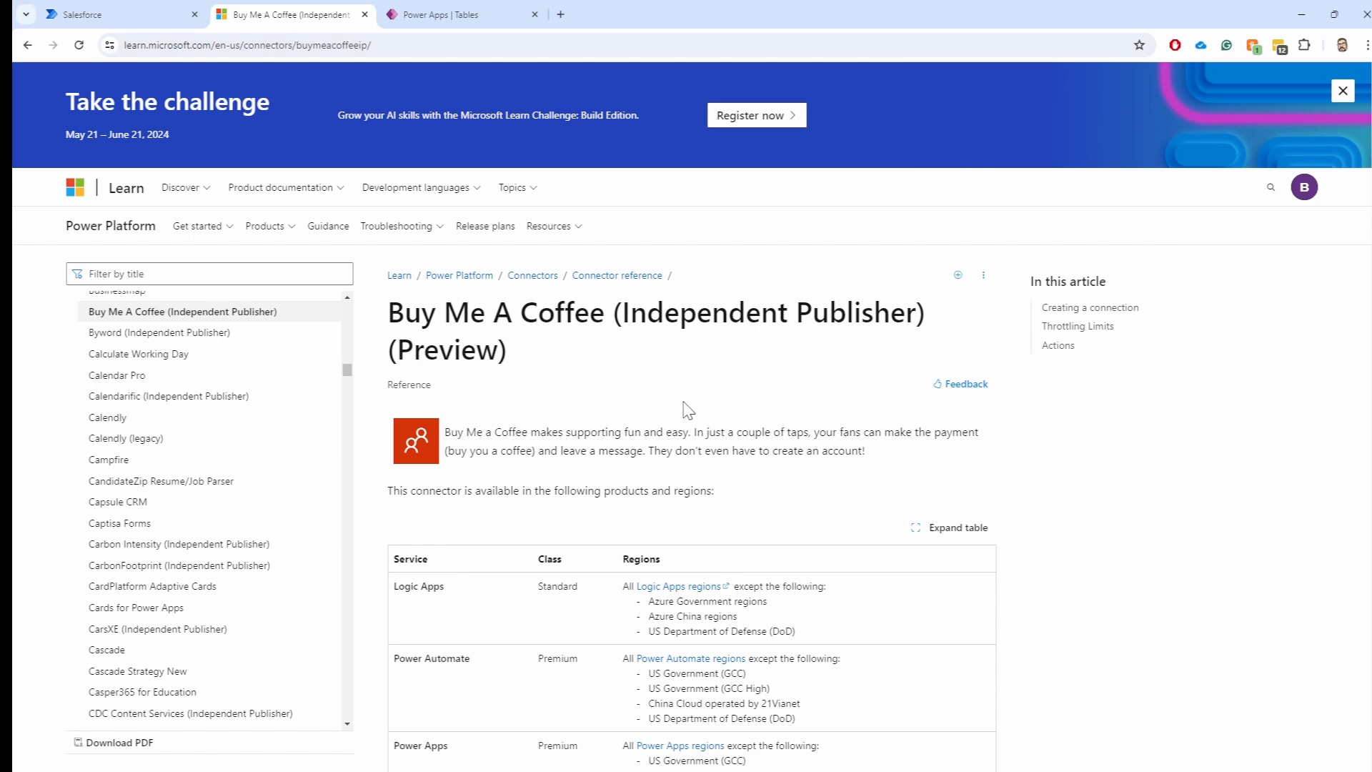
drag(506, 350, 391, 357)
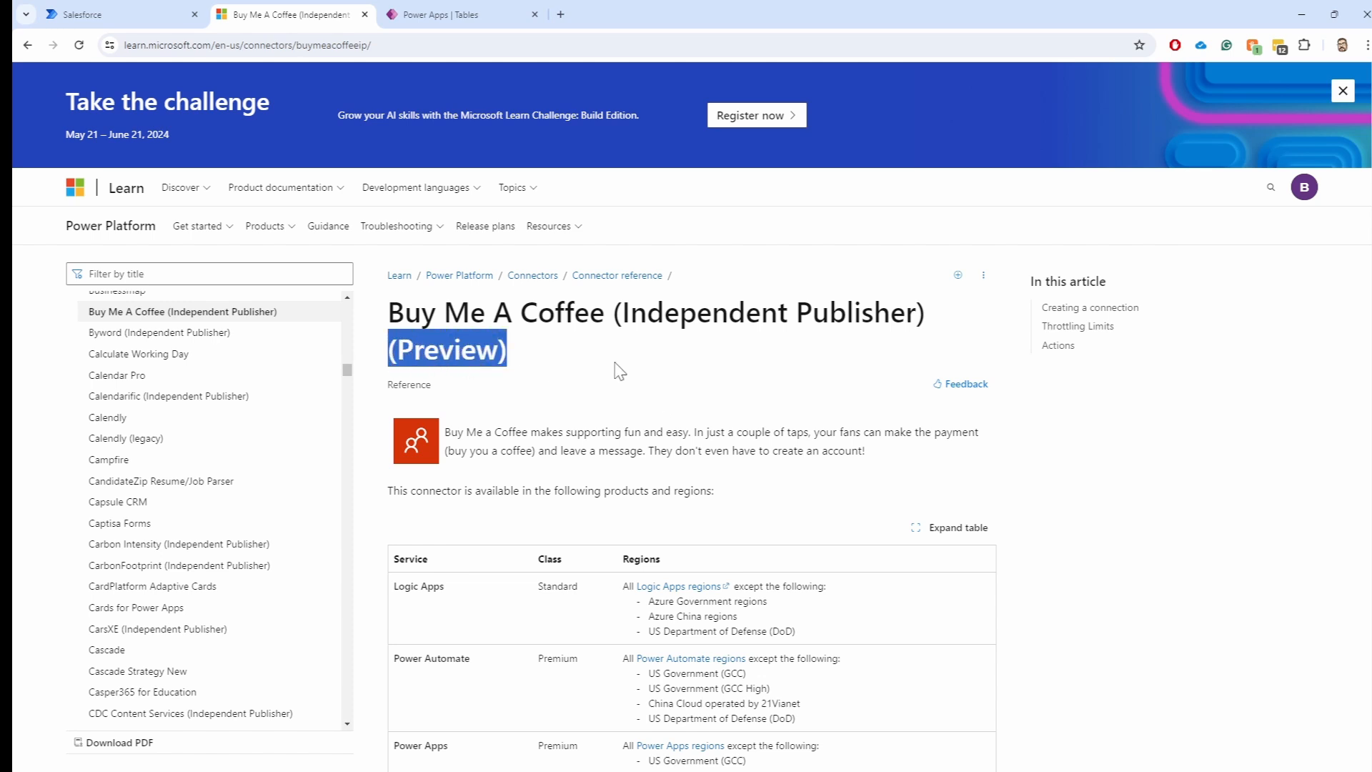
triple_click(485, 356)
click(504, 357)
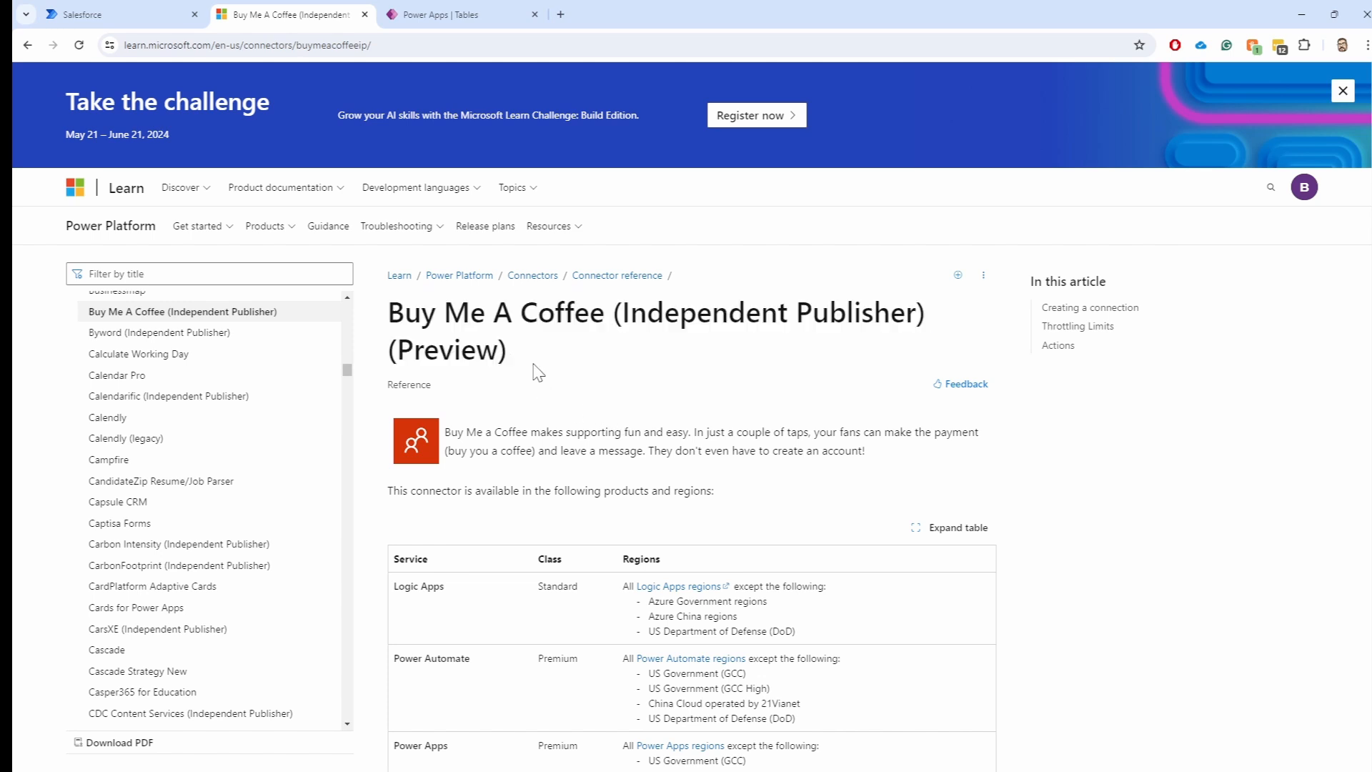
Review its connection details and 100 calls per 60 seconds limit down to the six actions
scroll(547, 369, down, 8)
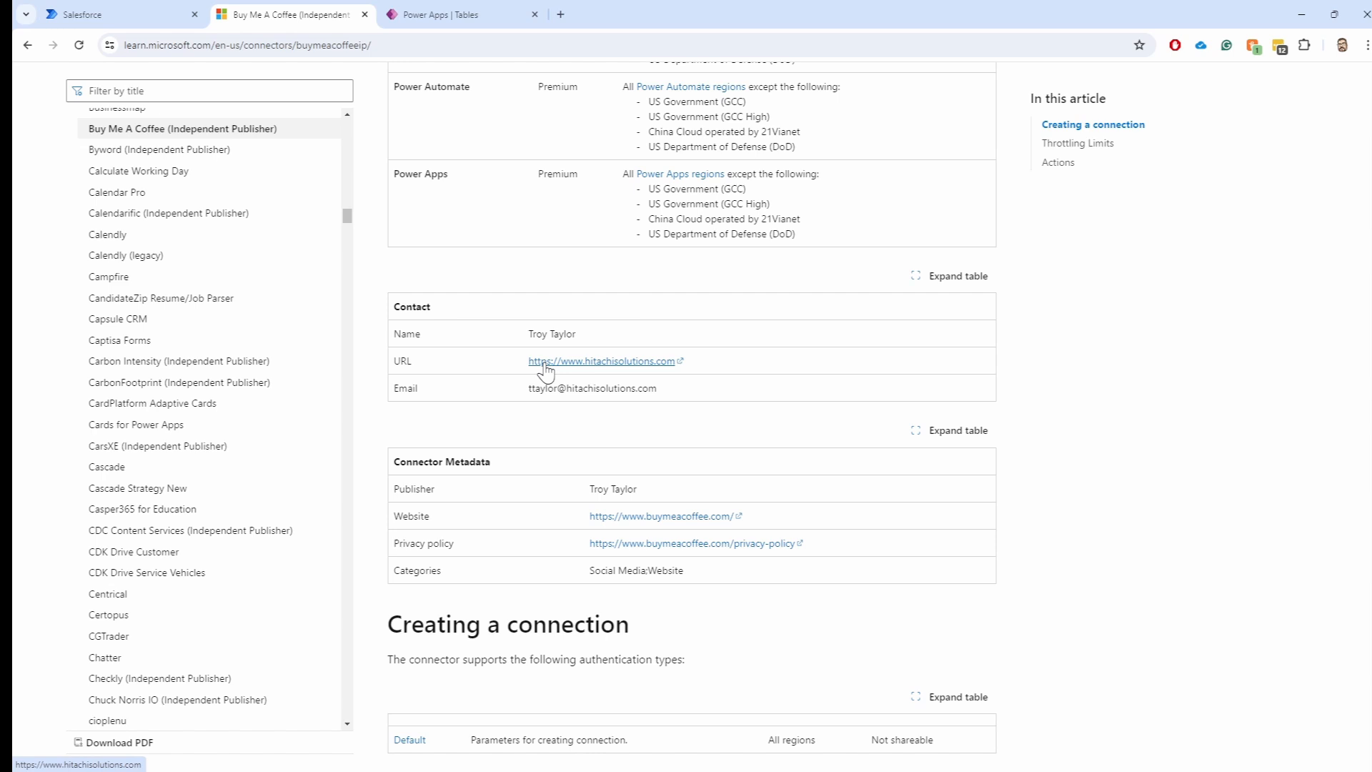
scroll(545, 369, down, 2)
scroll(662, 513, down, 9)
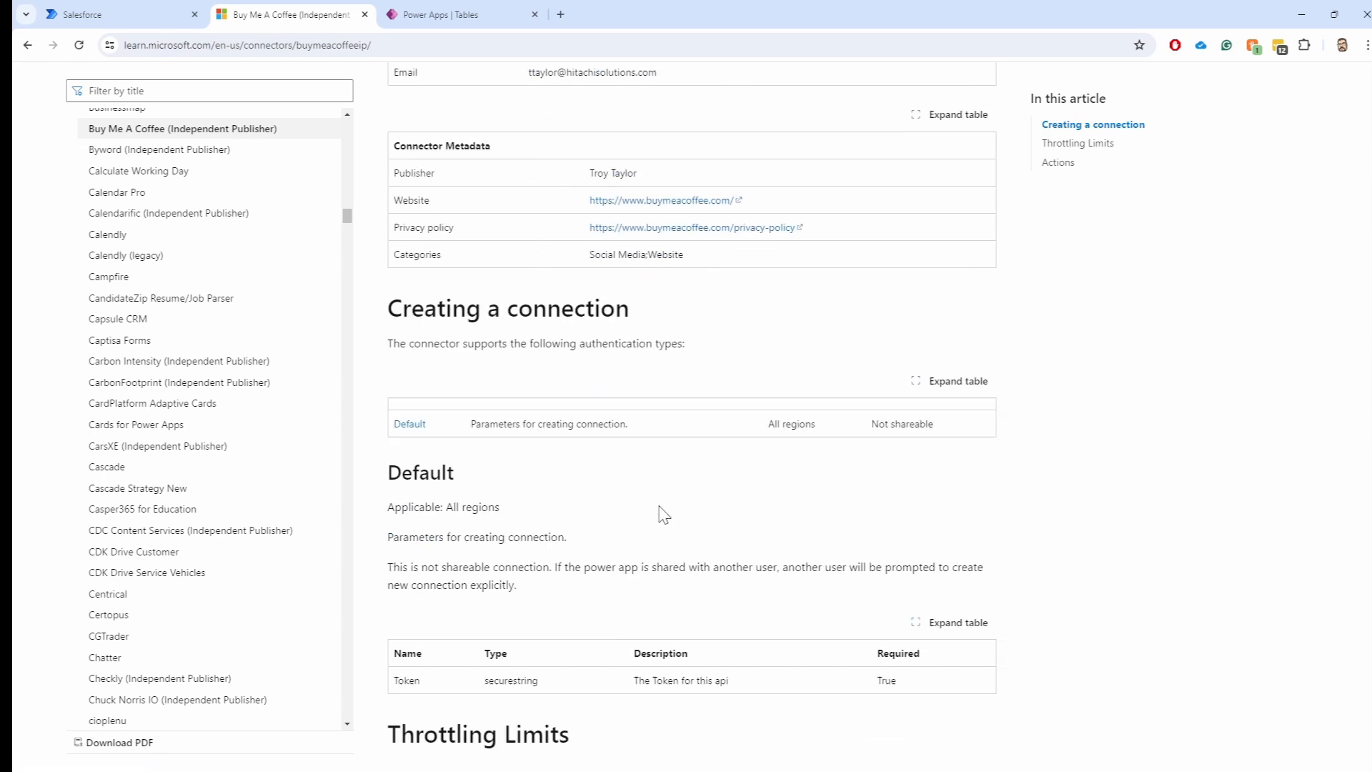
scroll(660, 511, down, 3)
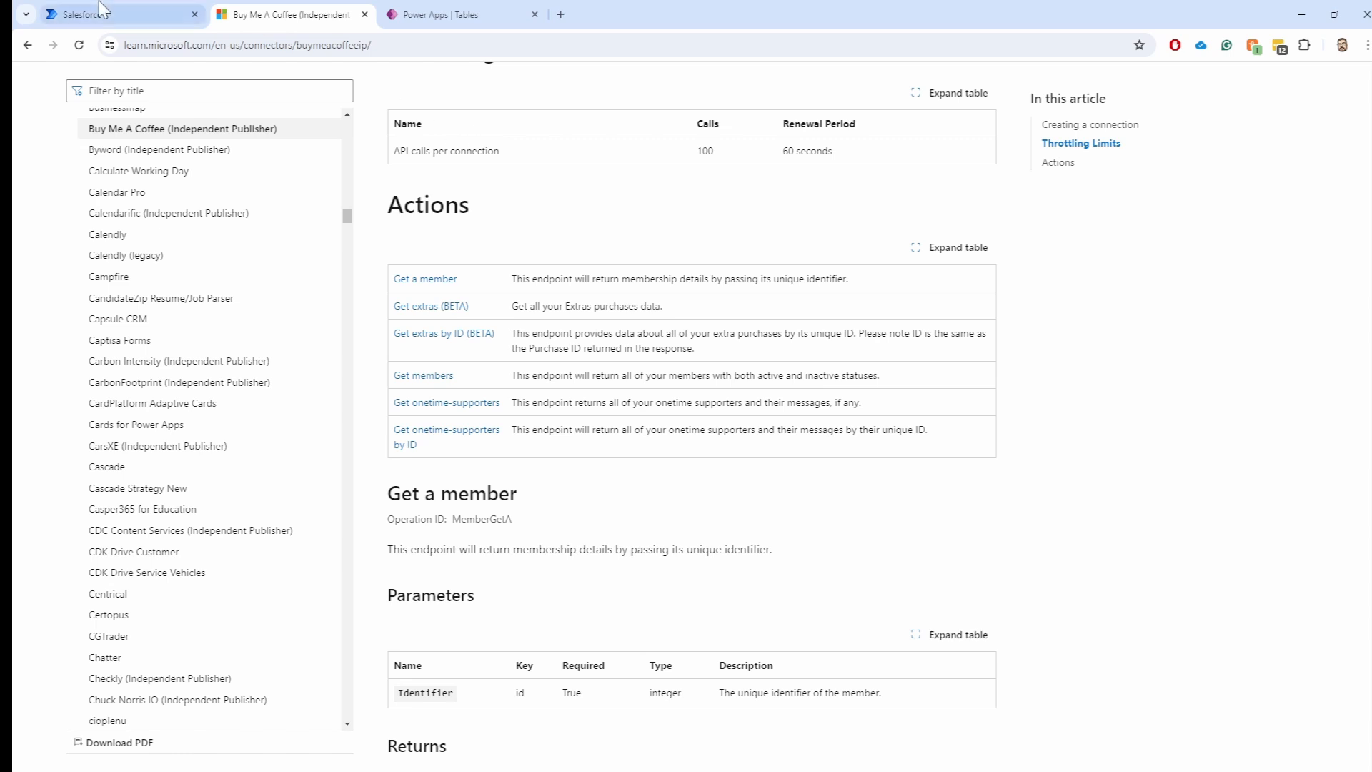
Return from the Salesforce connector tab to the Power Automate home page and My flows list
click(71, 17)
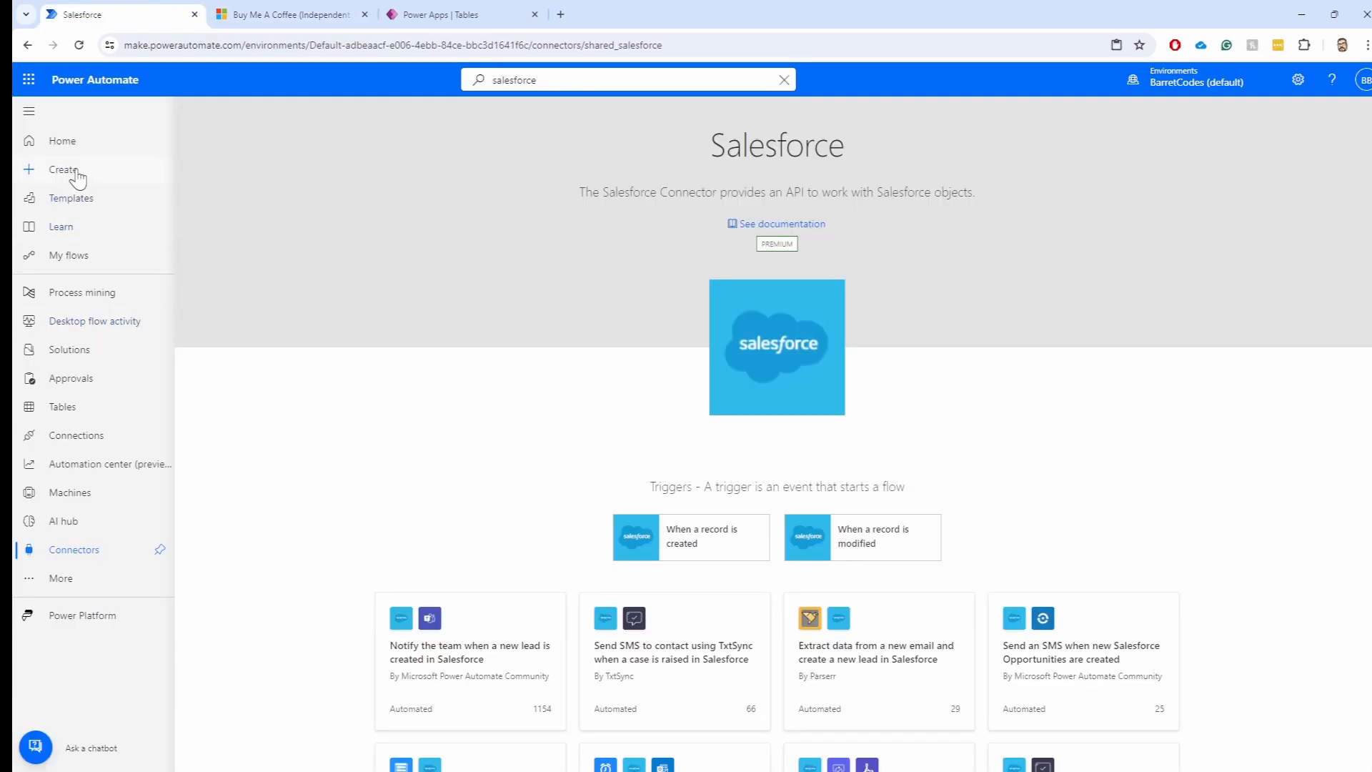
click(71, 144)
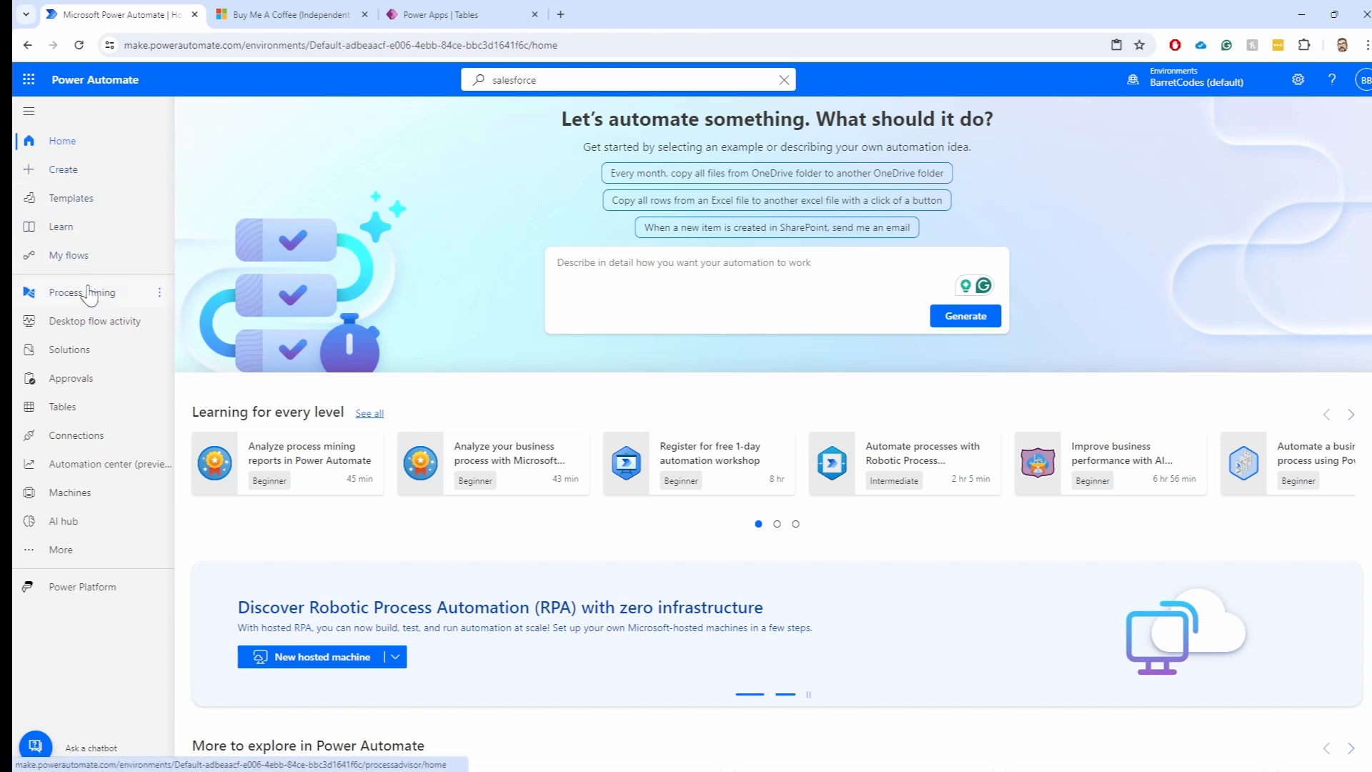
click(68, 255)
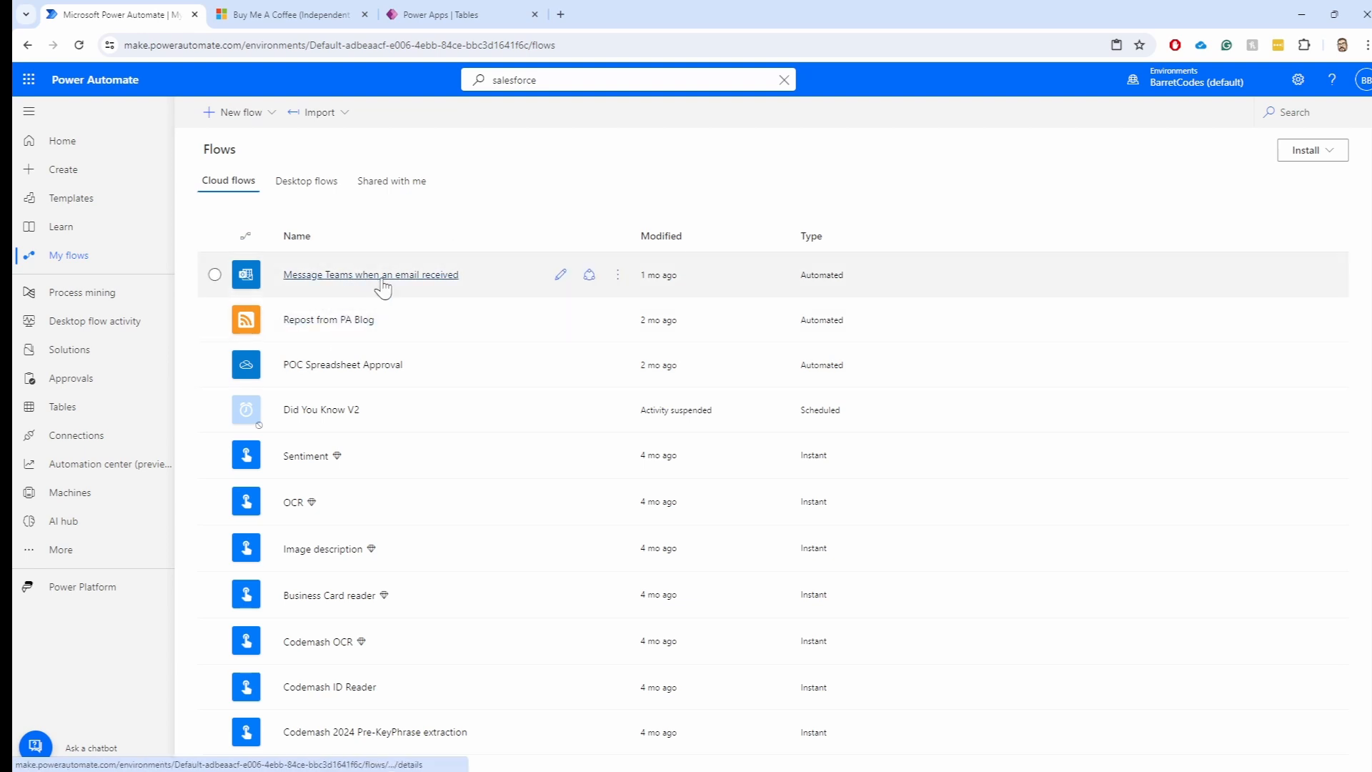
Delete the 'Message Teams when an email received' flow, then open Repost from PA Blog's details
click(618, 275)
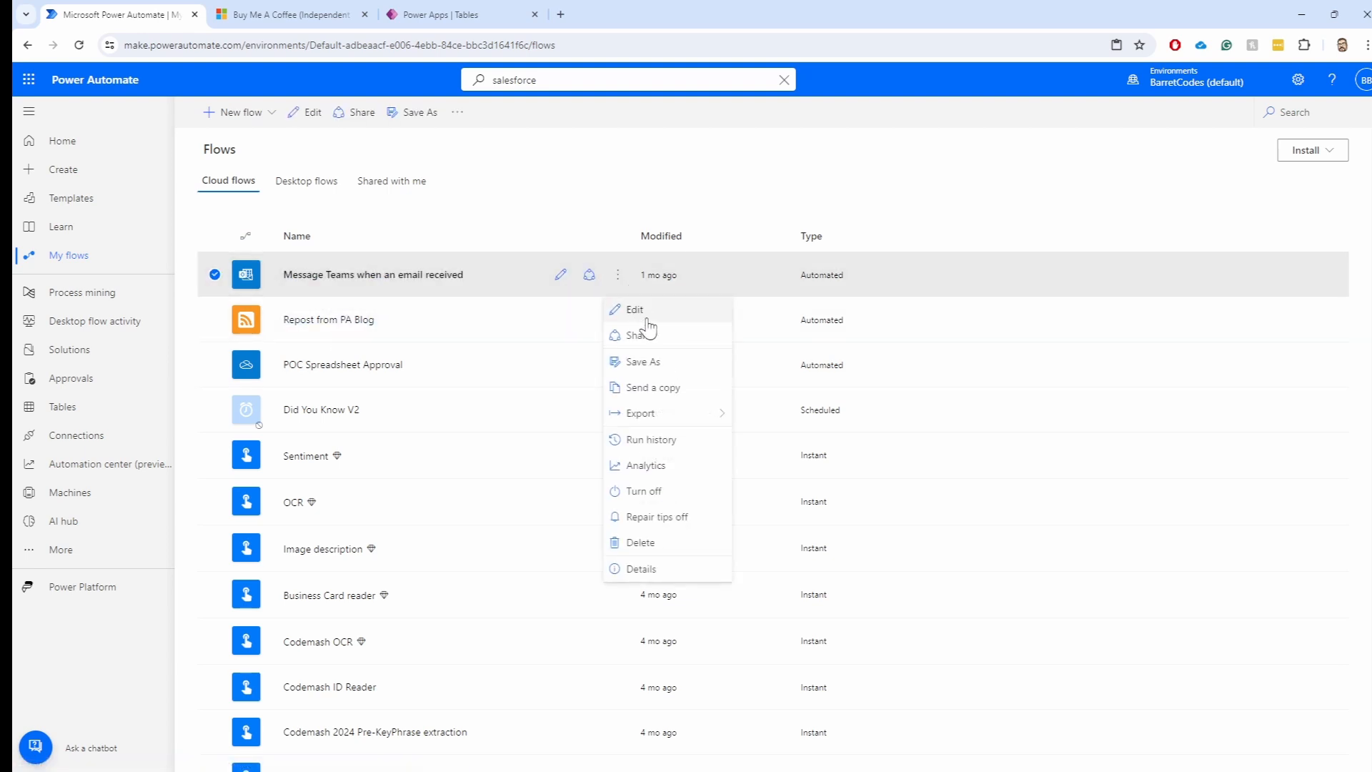
click(644, 541)
click(834, 483)
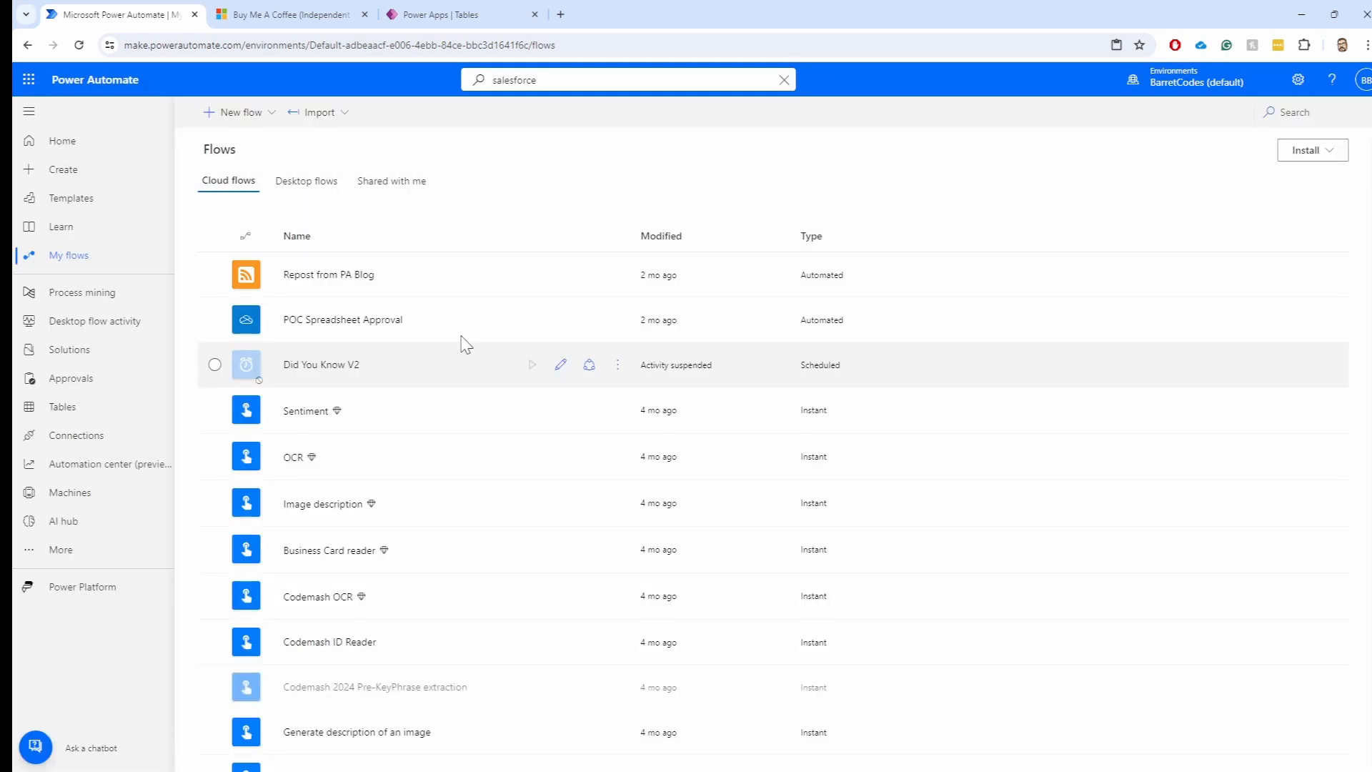
click(343, 276)
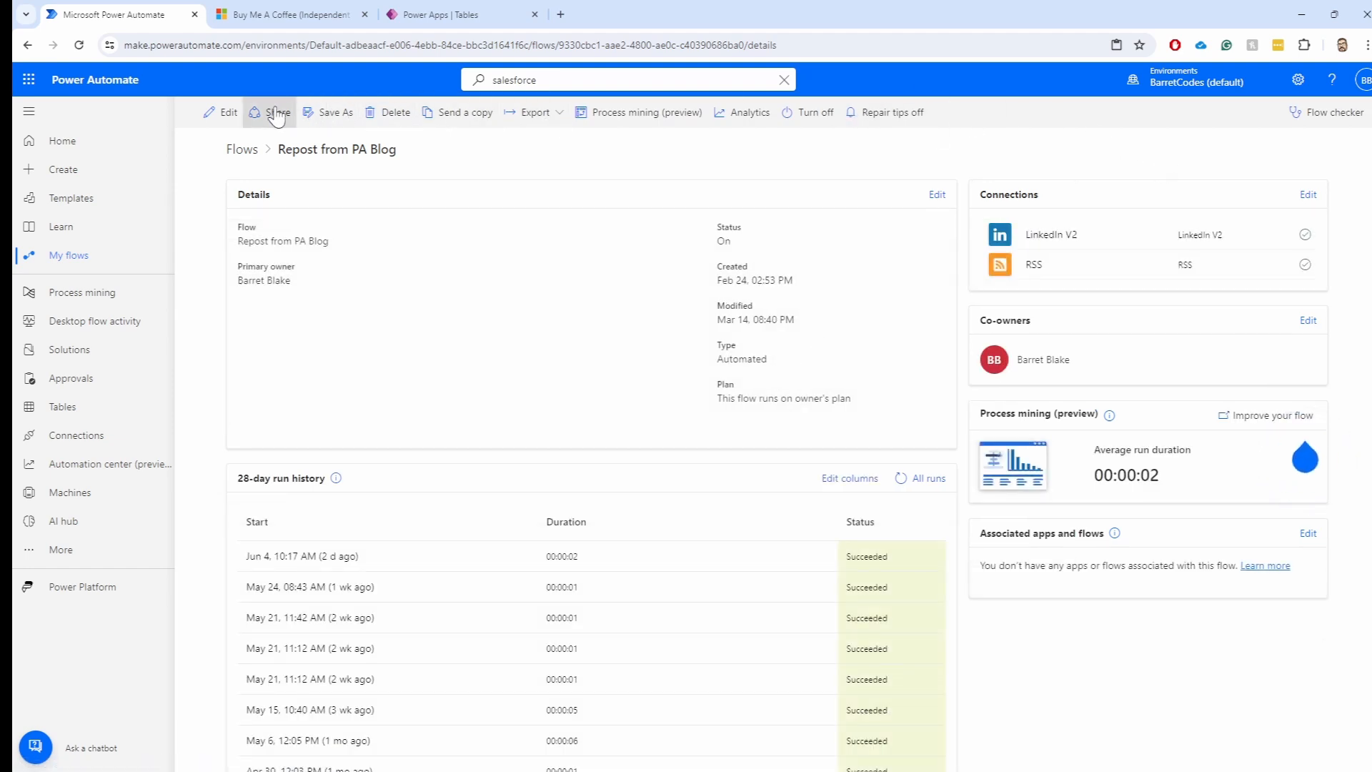
Open Repost from PA Blog, turn off the New designer, and submit the opt-out feedback survey
click(223, 112)
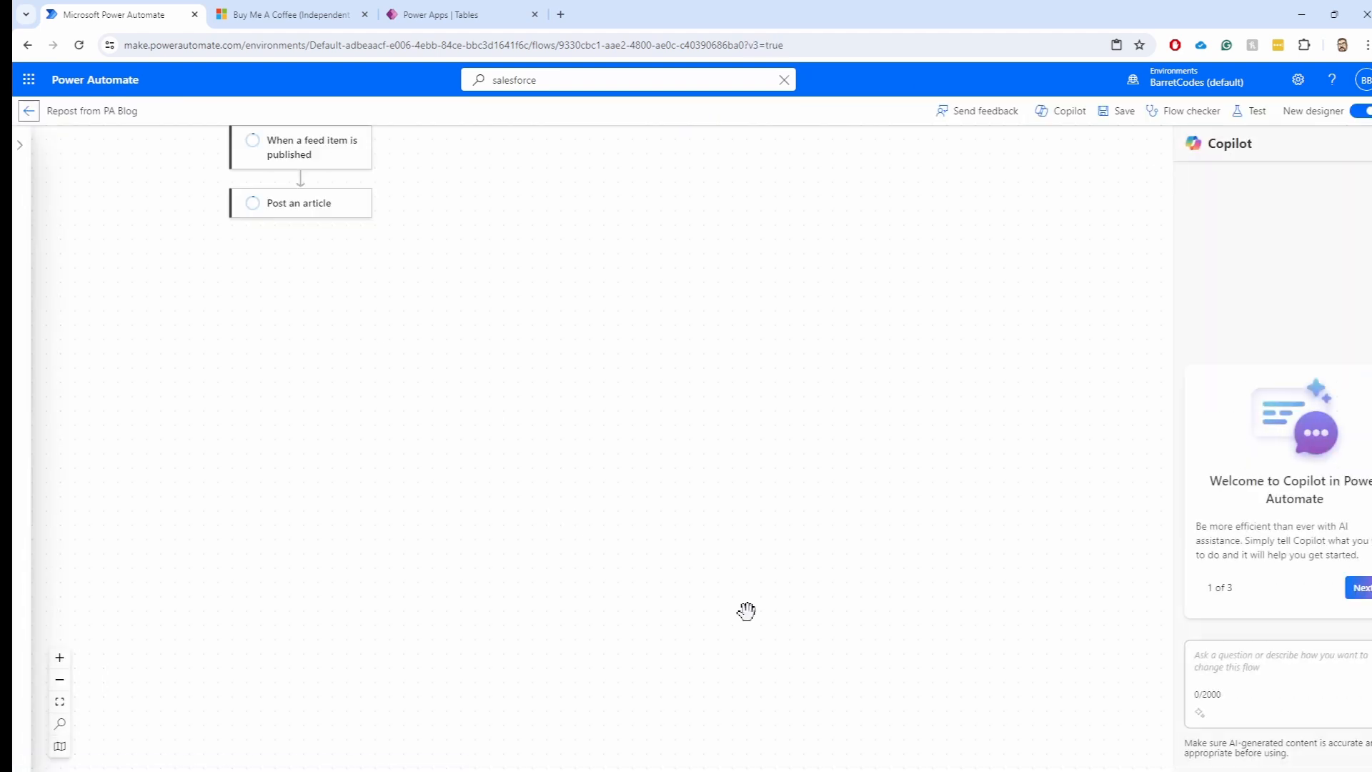
click(1362, 114)
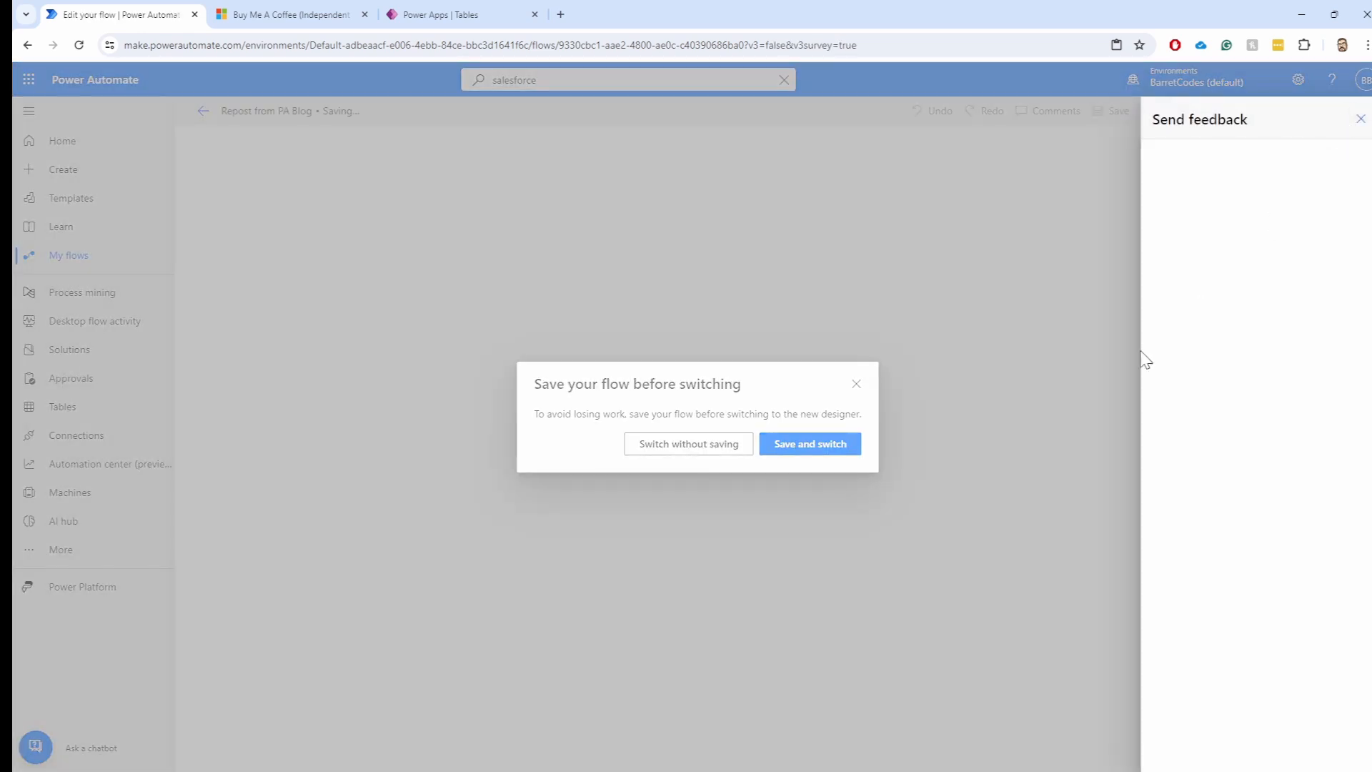
click(815, 446)
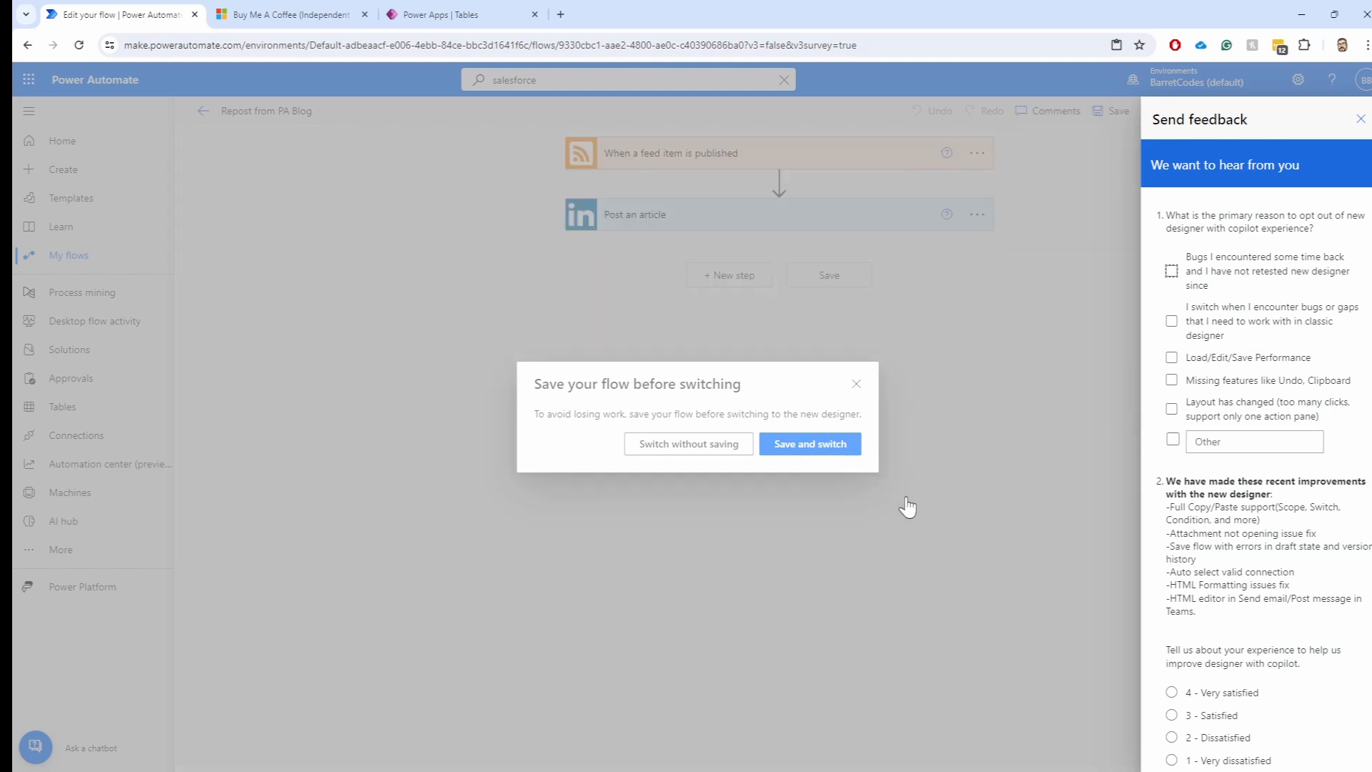
scroll(1243, 566, down, 10)
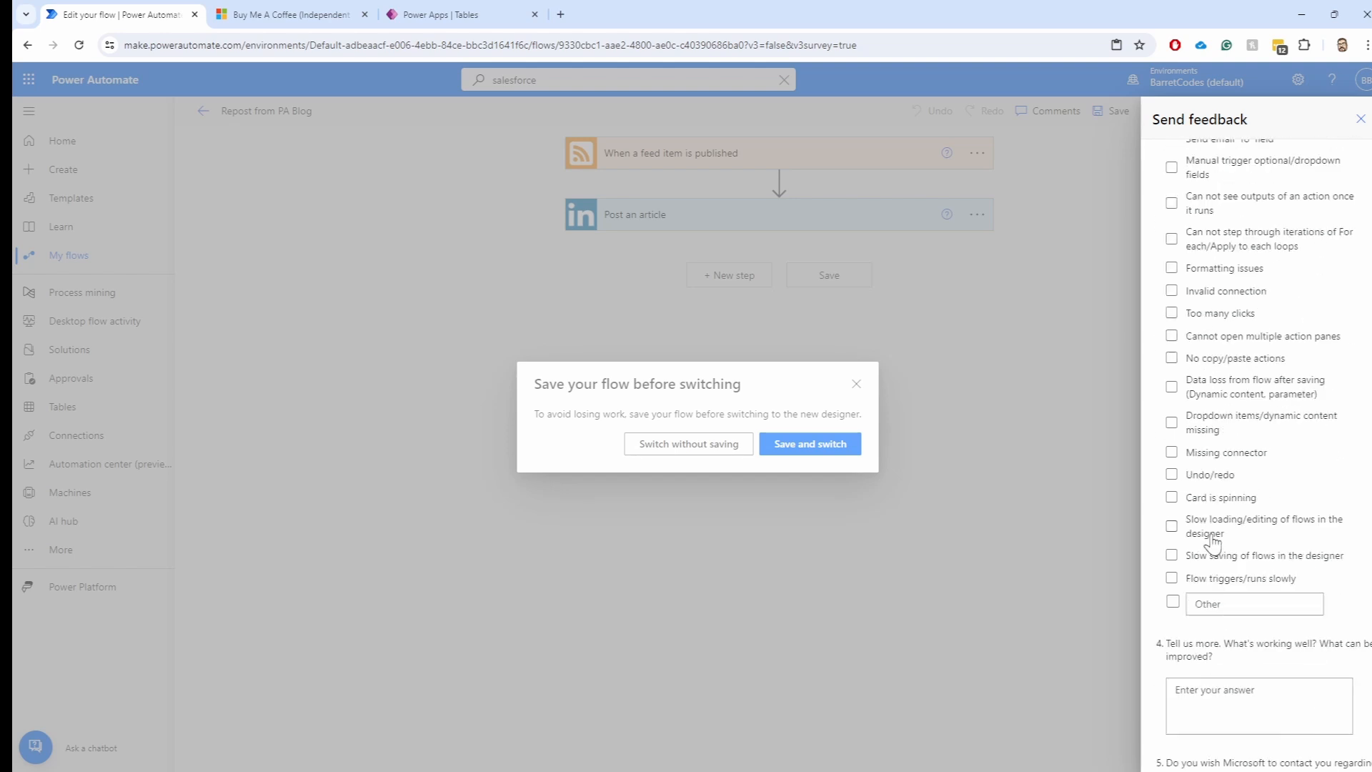
scroll(1250, 499, down, 4)
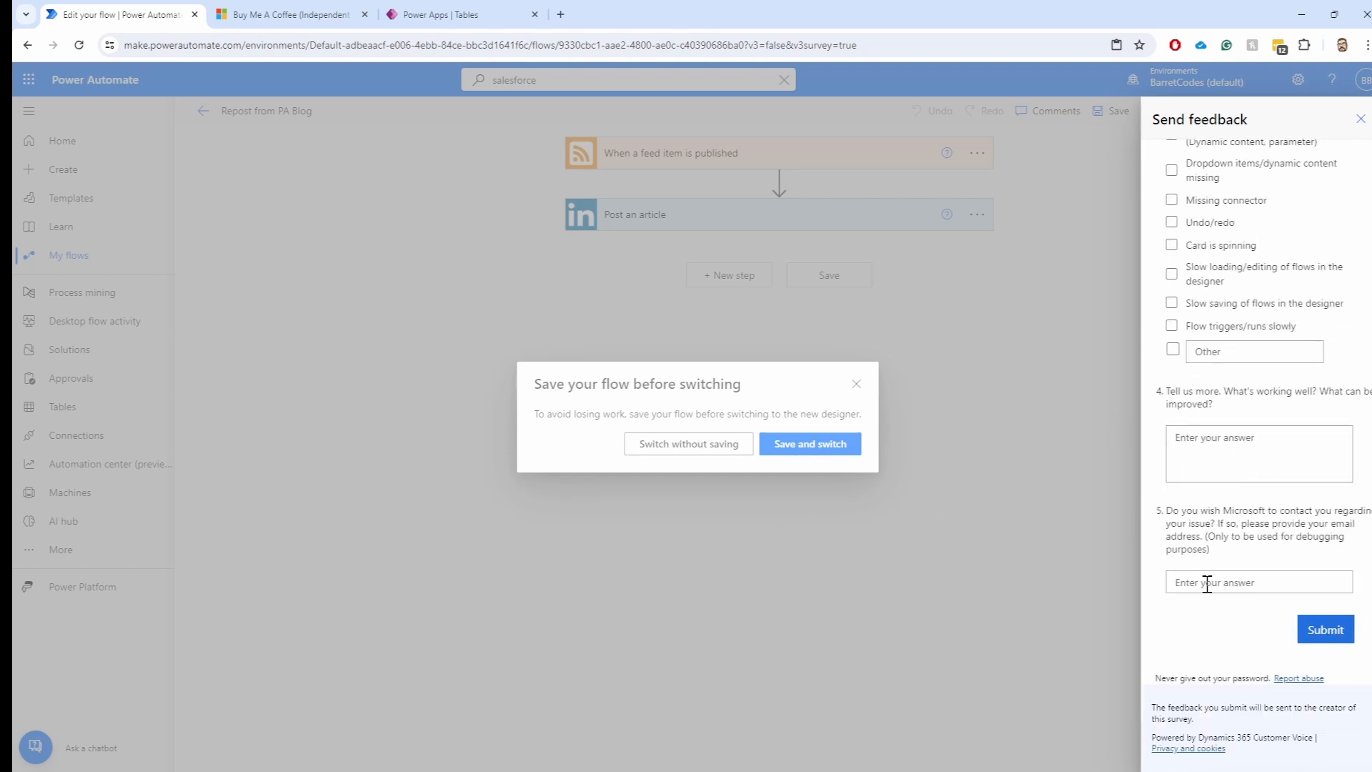
click(1335, 639)
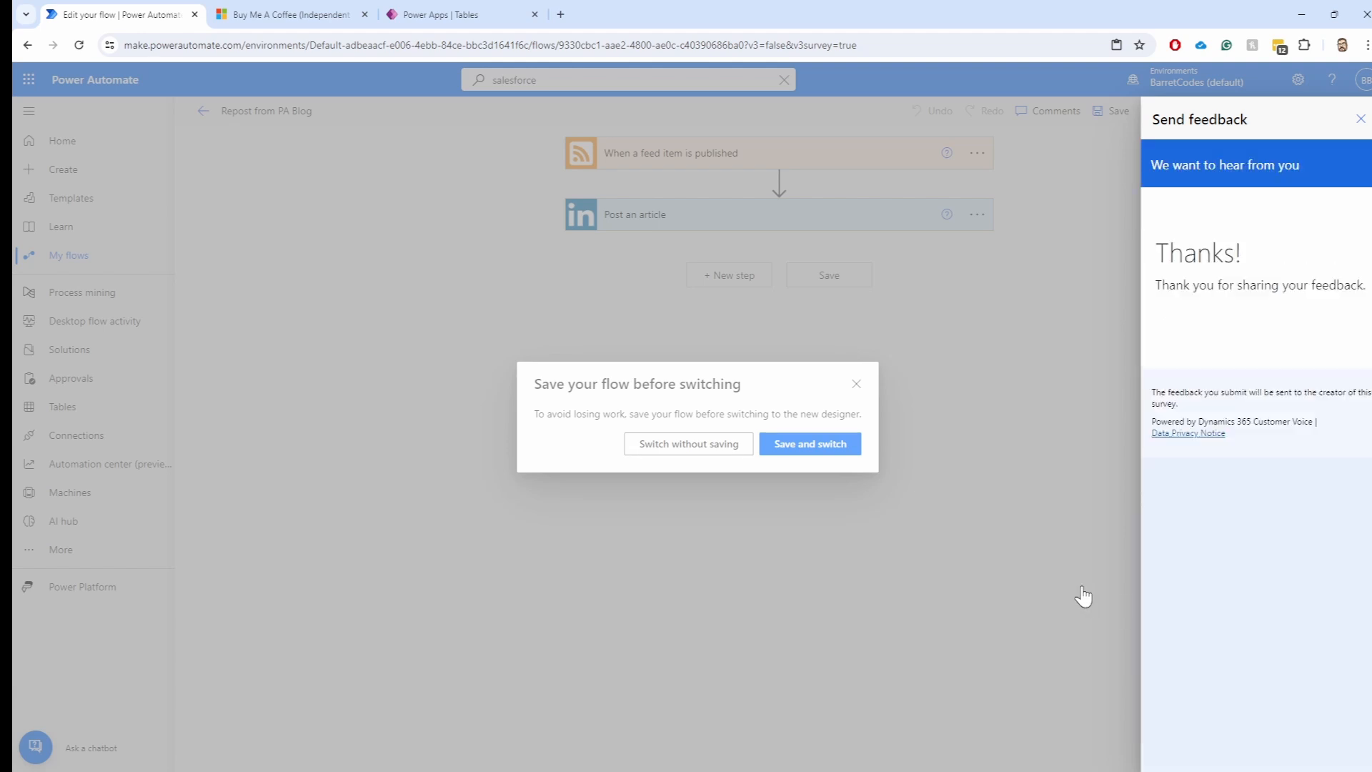
click(1360, 121)
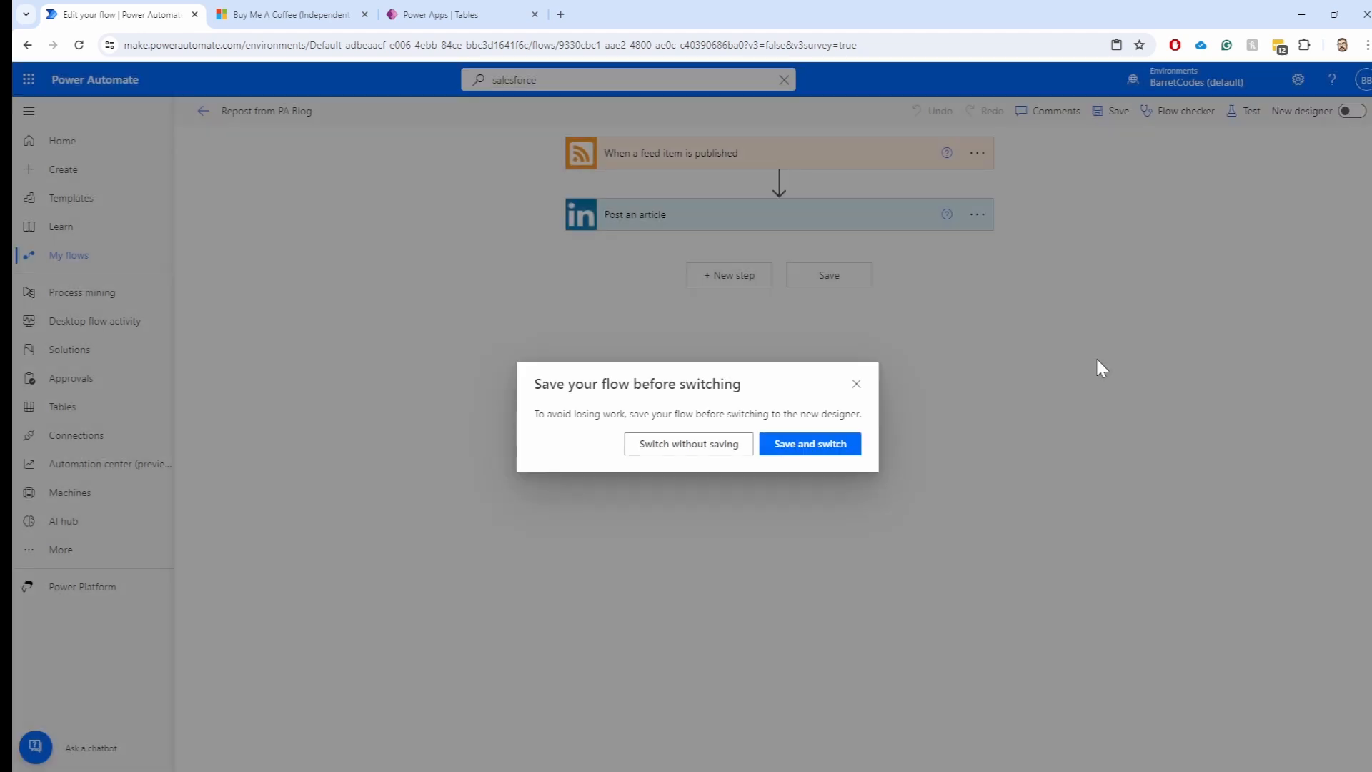
Save, return to the classic designer, and expand the RSS trigger to show its blog feed URL and PublishDate
click(687, 447)
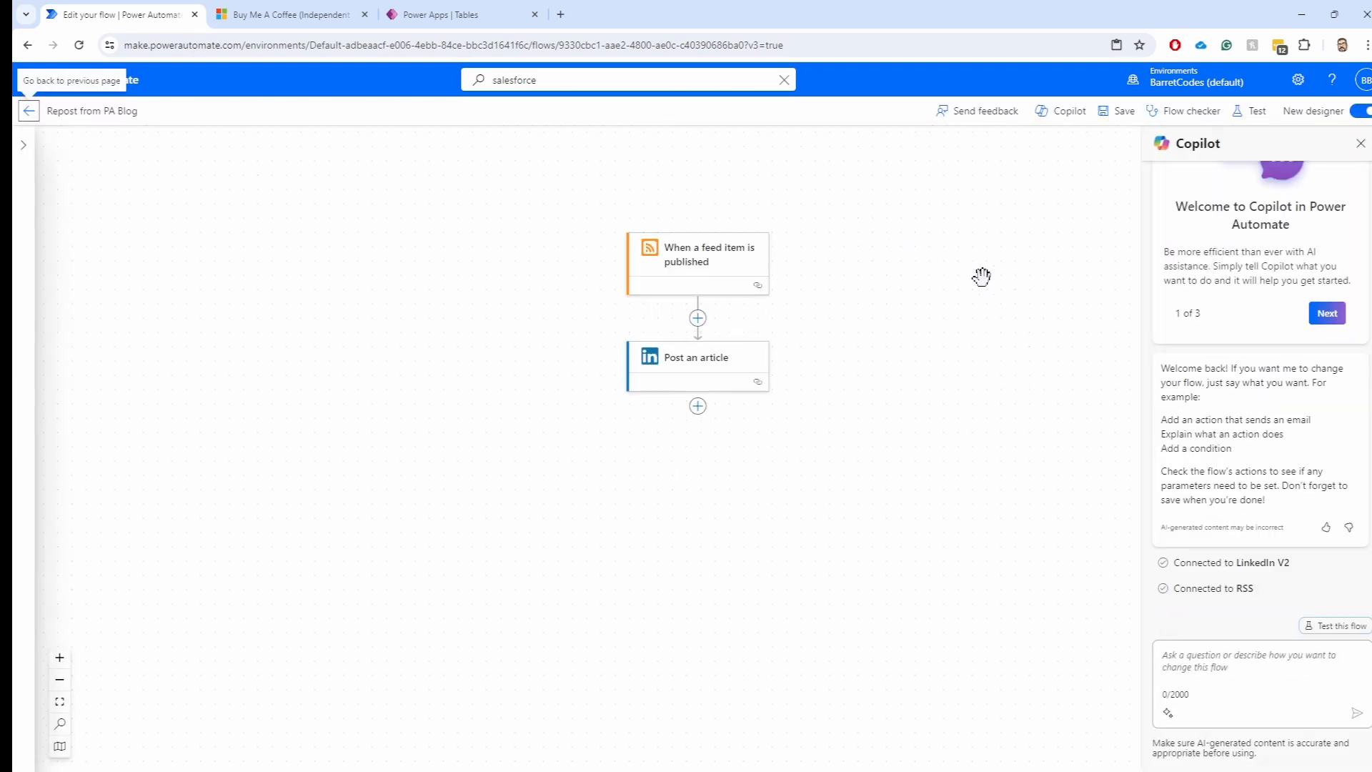
click(1361, 111)
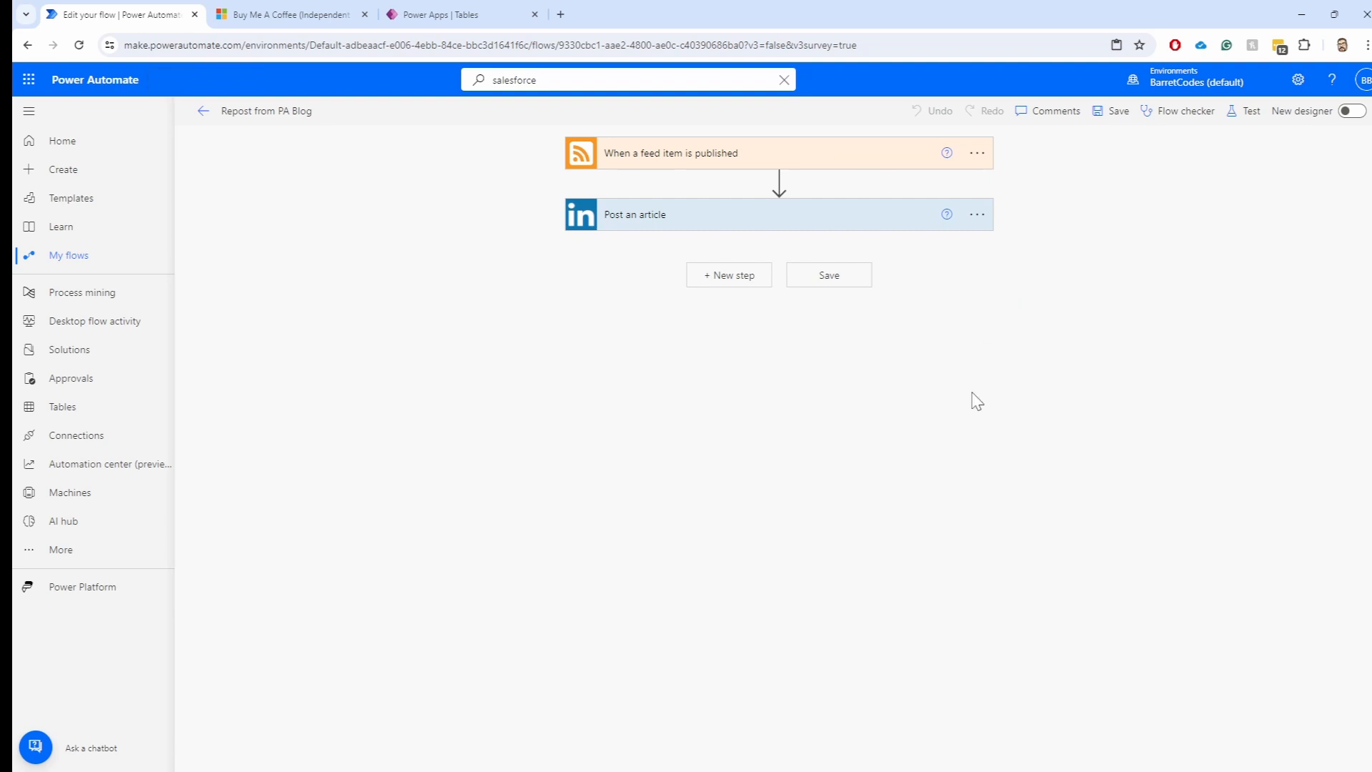
click(976, 153)
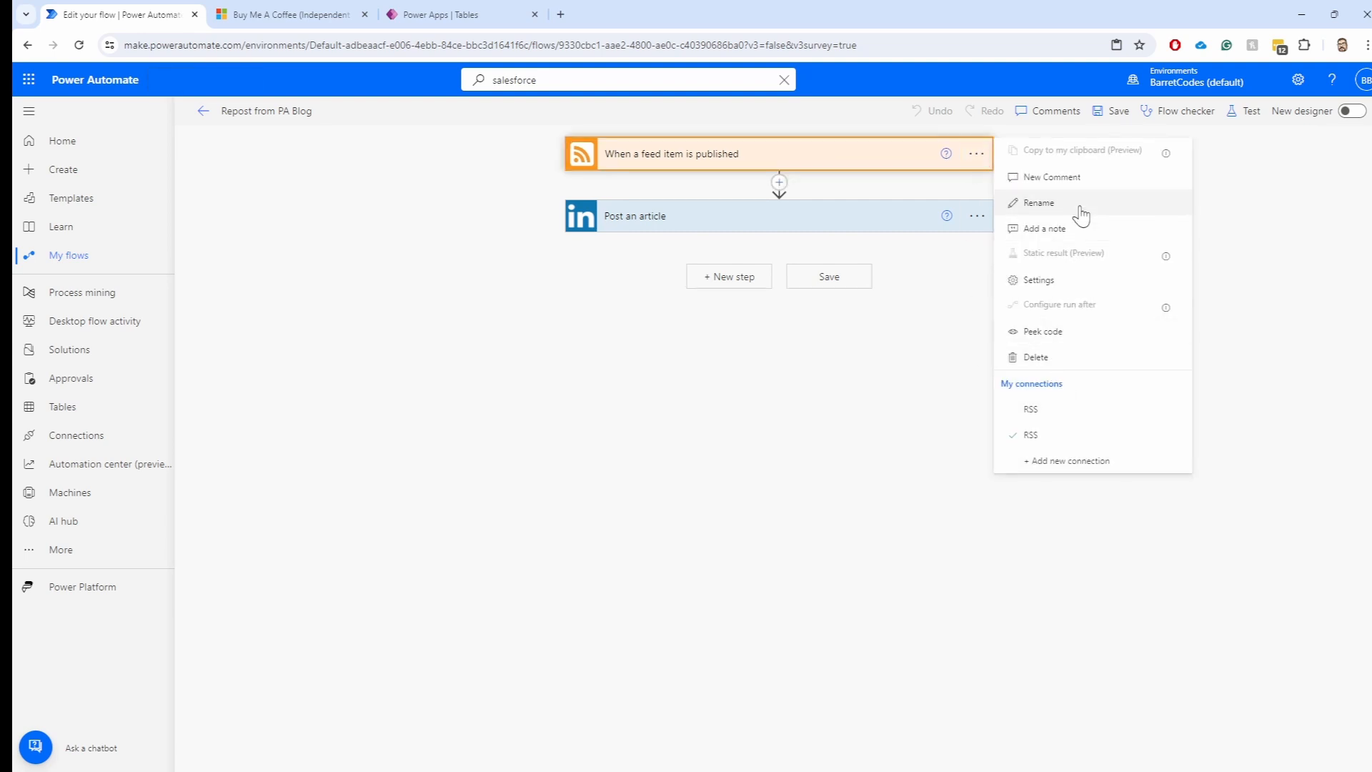
click(867, 162)
click(821, 157)
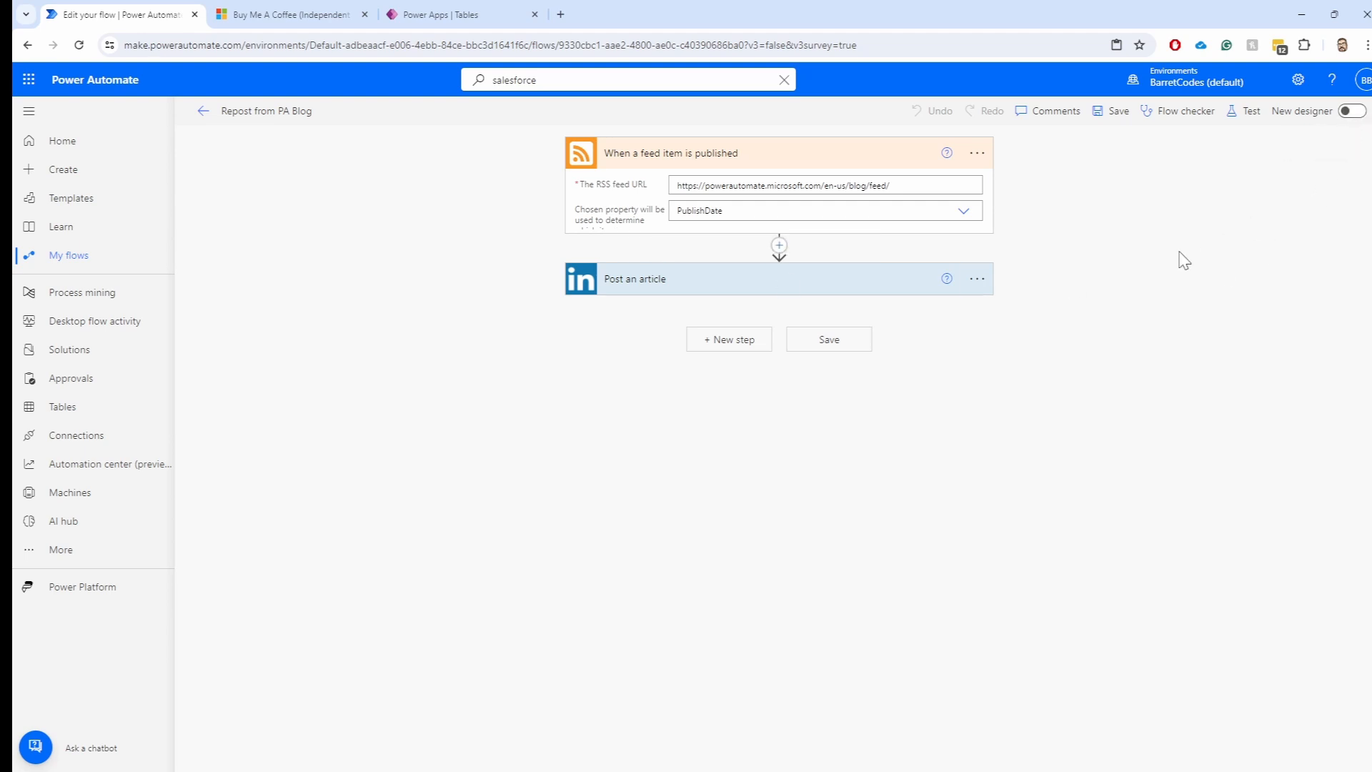
click(977, 154)
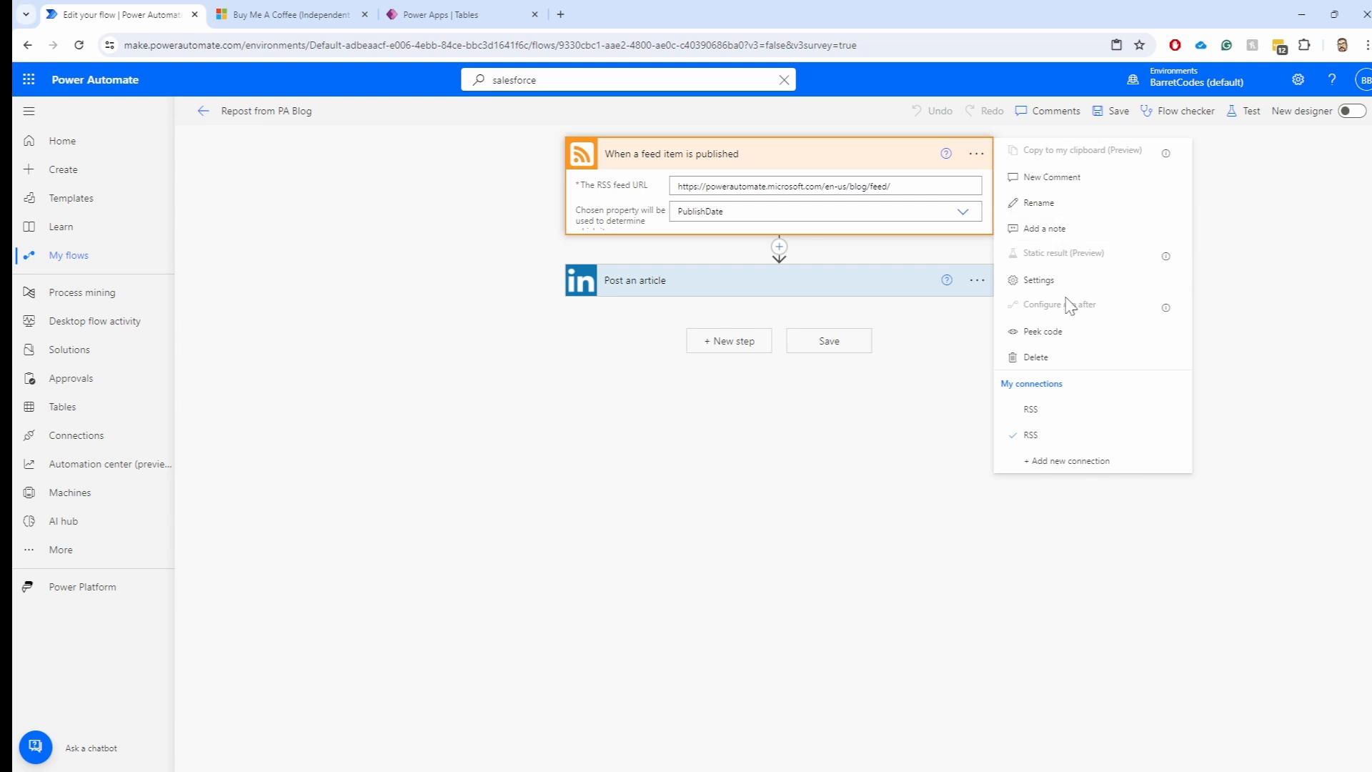
click(1044, 280)
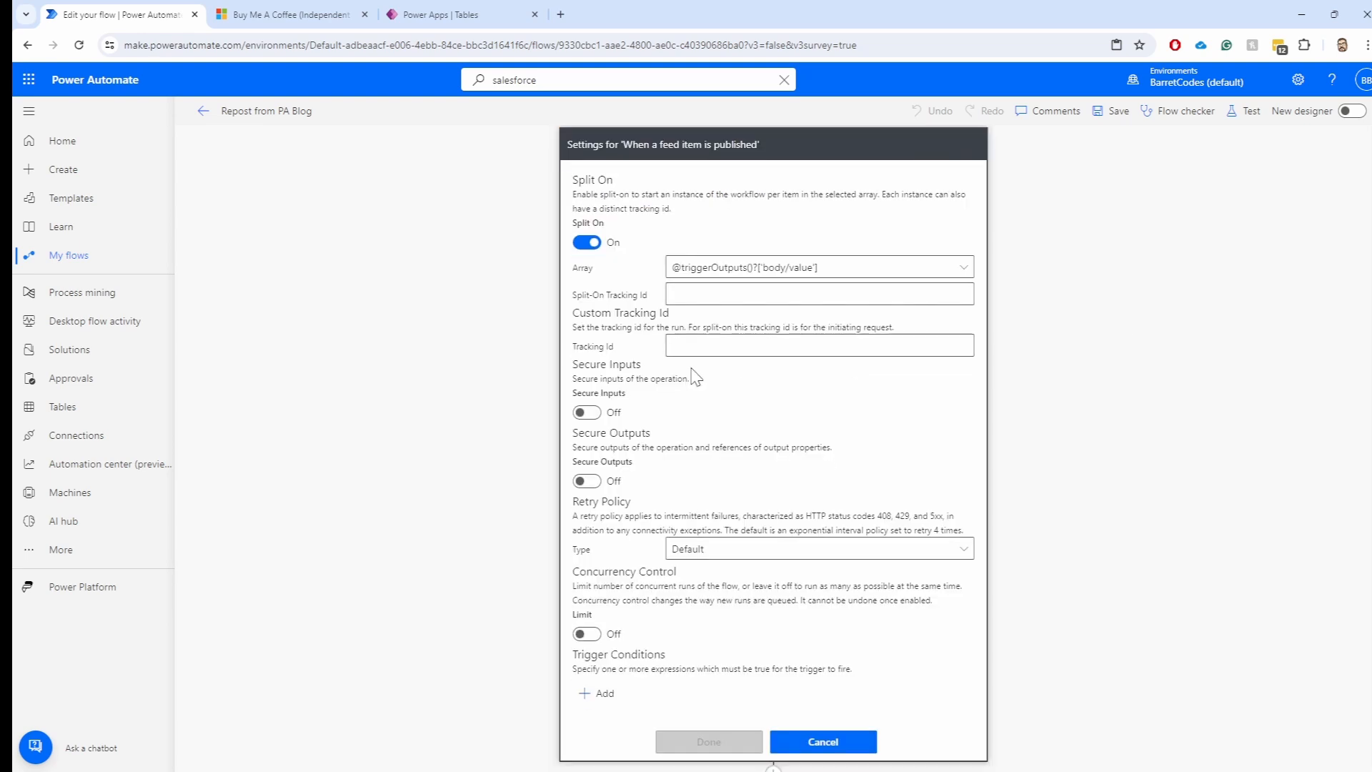
scroll(695, 377, down, 1)
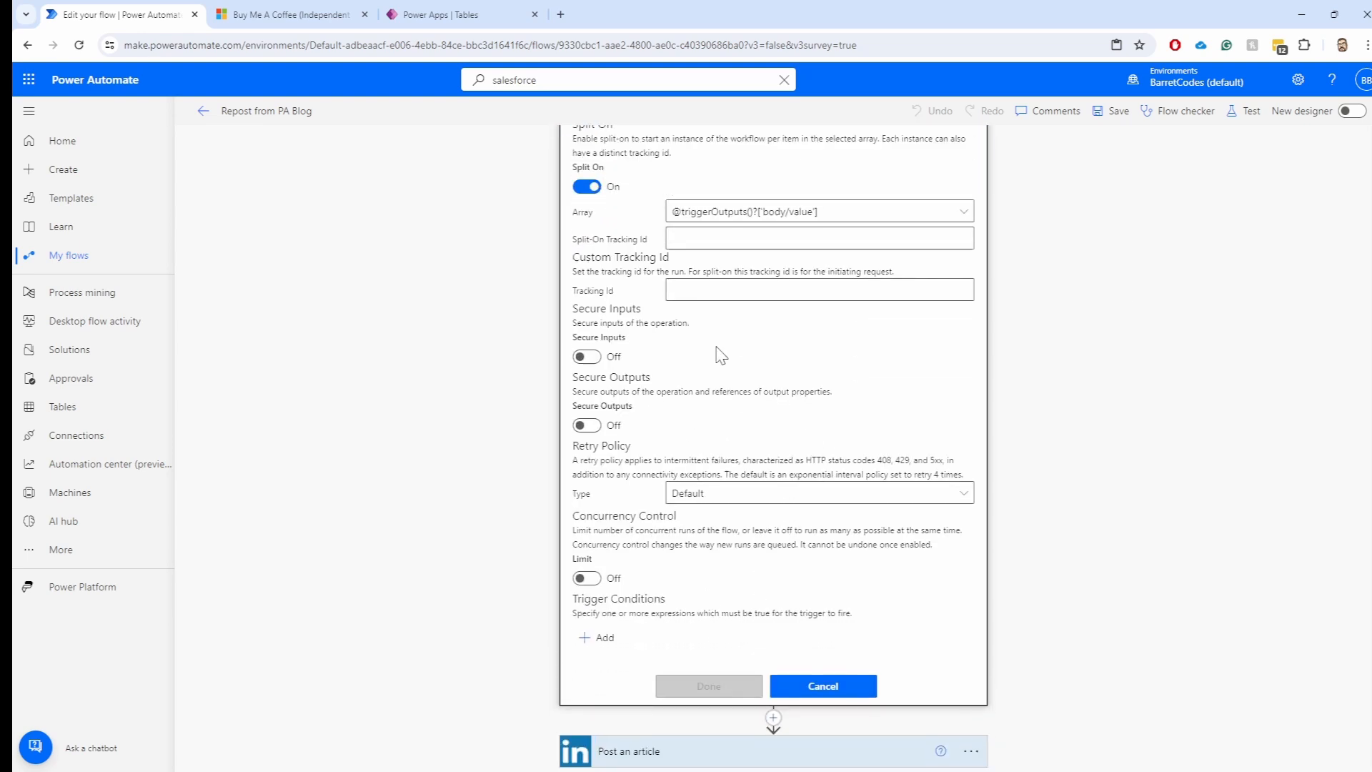
scroll(722, 343, up, 1)
scroll(753, 264, down, 2)
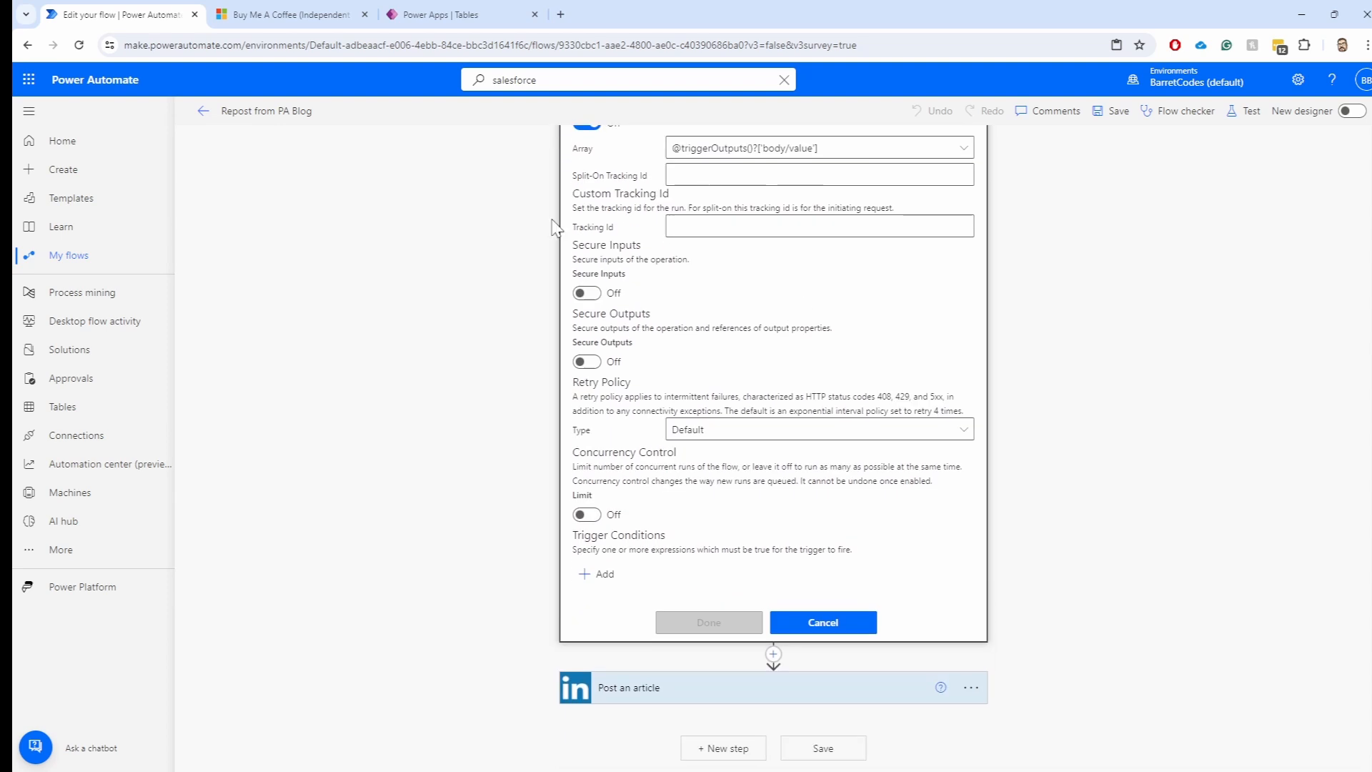
scroll(729, 168, up, 2)
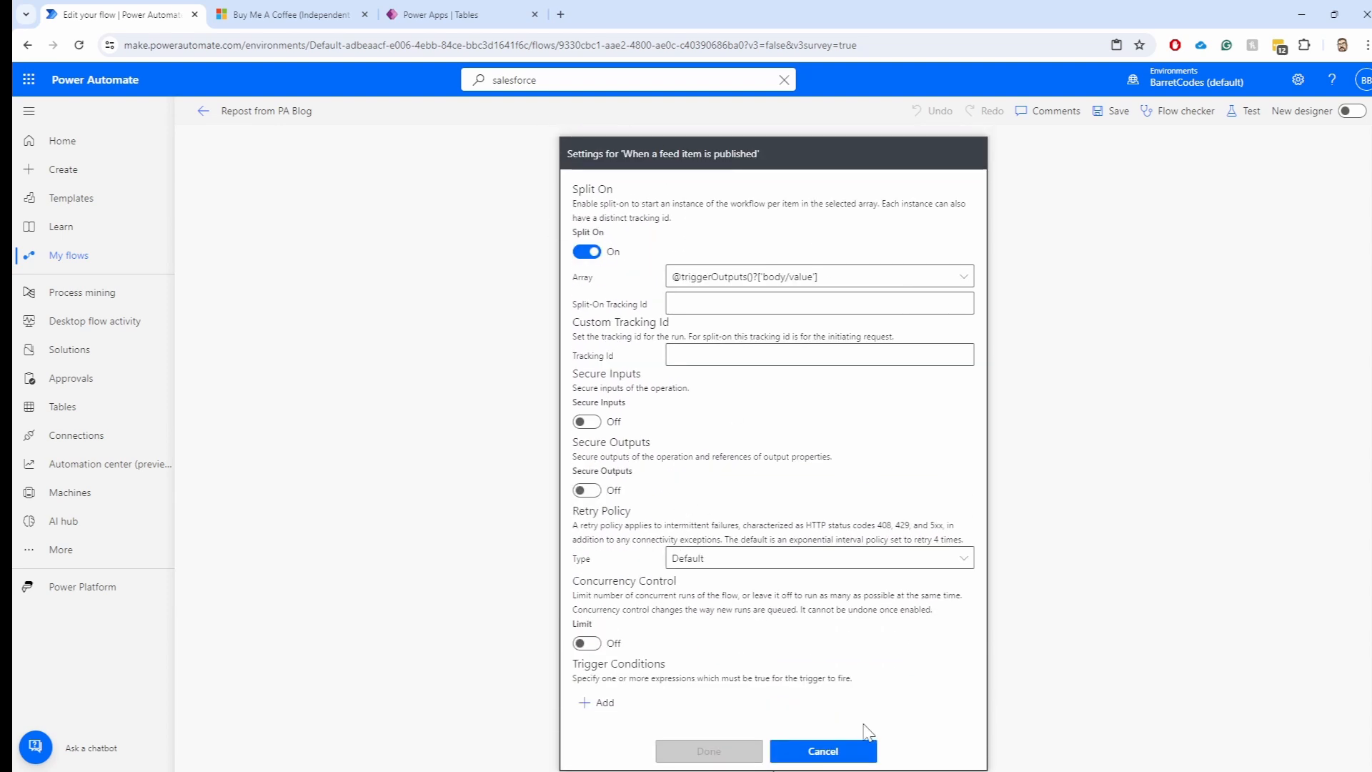
scroll(866, 730, down, 2)
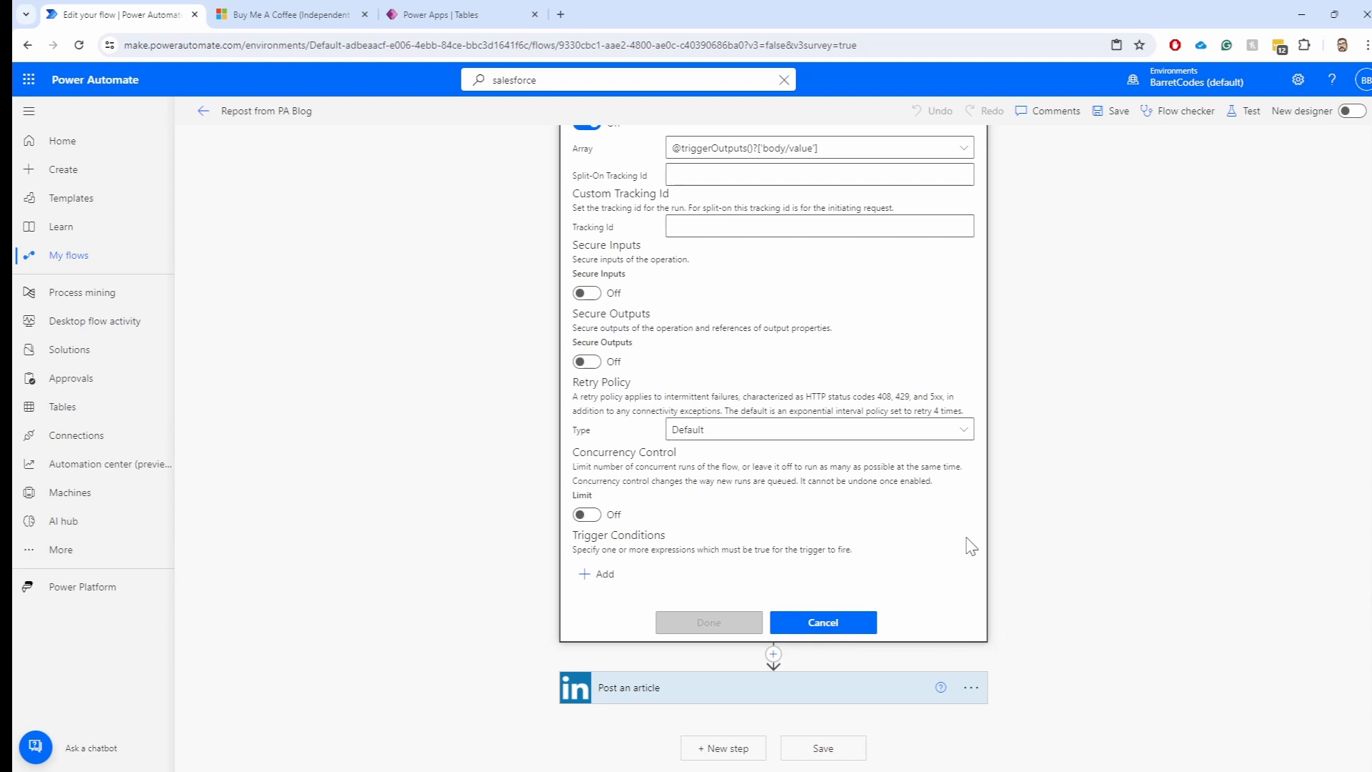
click(823, 623)
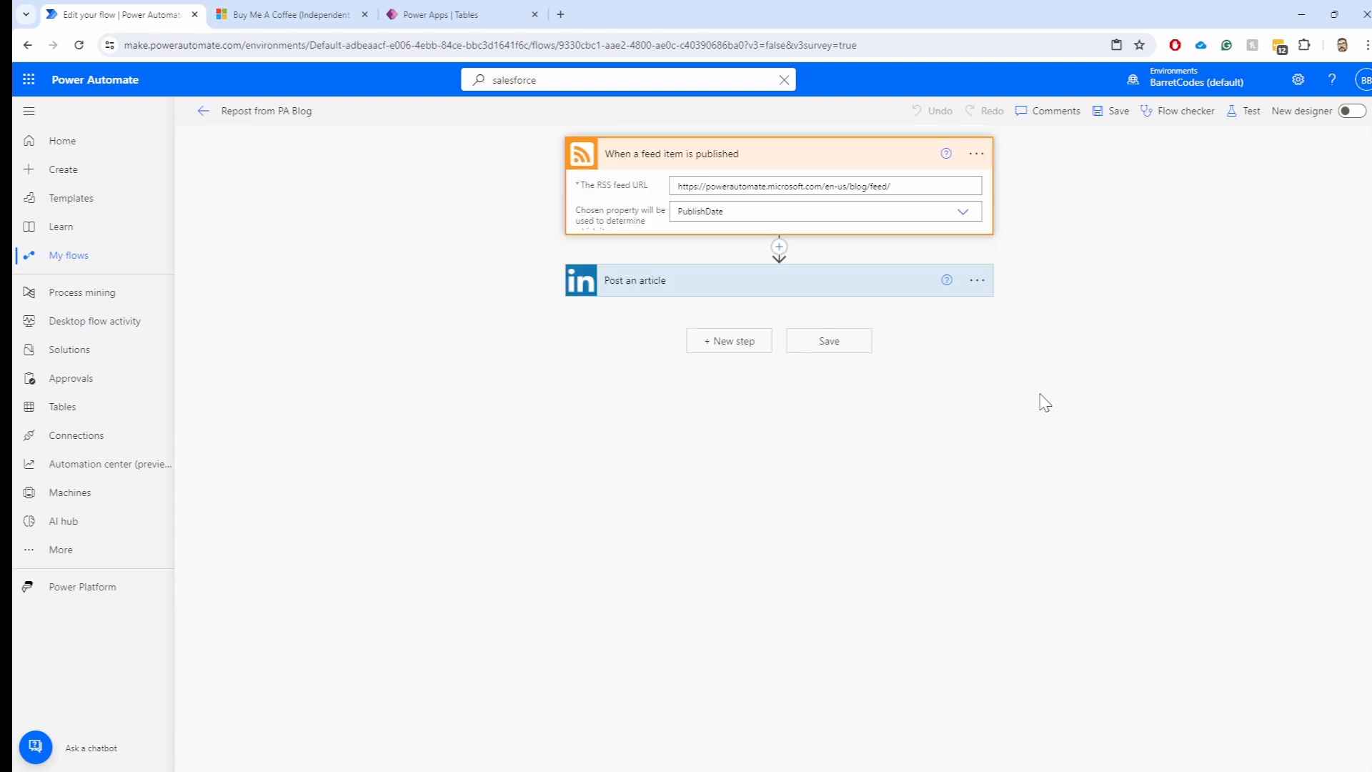
Turn on the new designer, check the RSS trigger's Settings tab, then exit to the flow's details page
click(1350, 111)
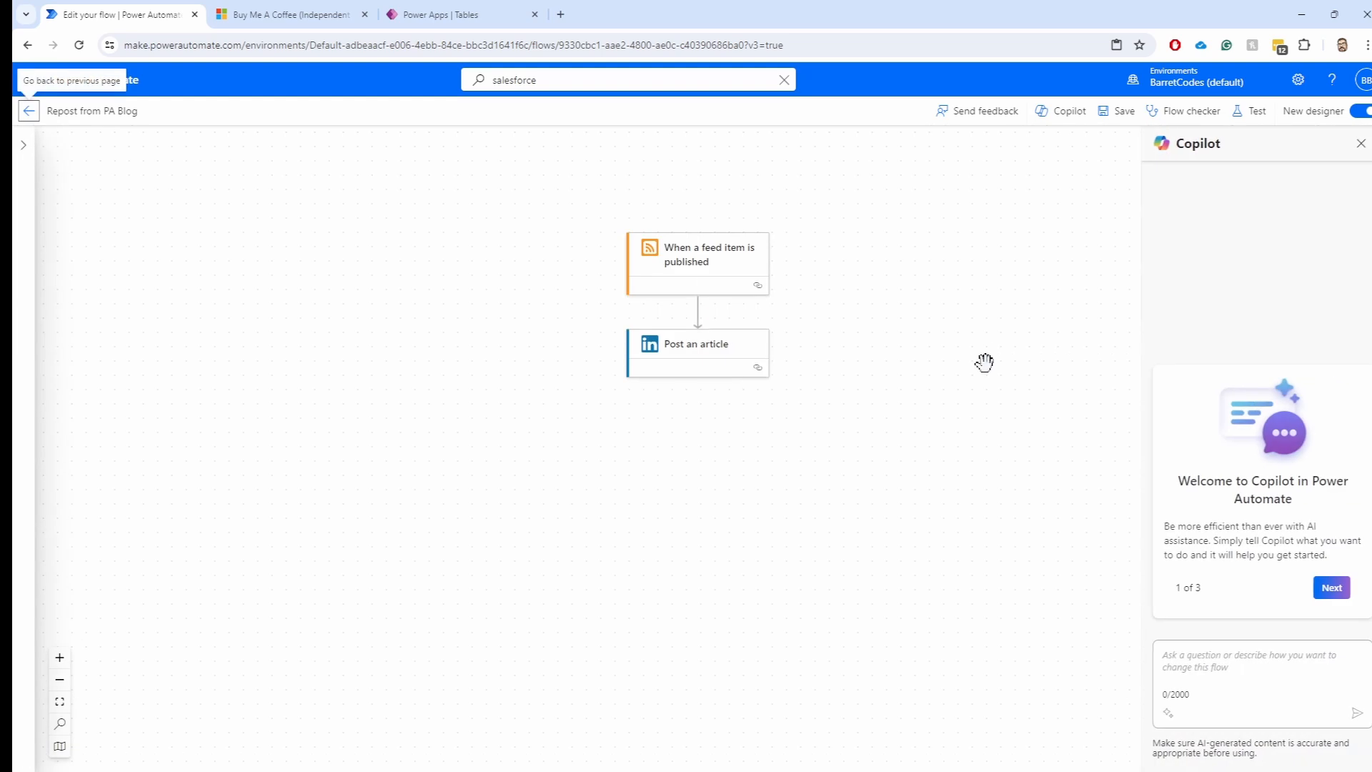
click(700, 275)
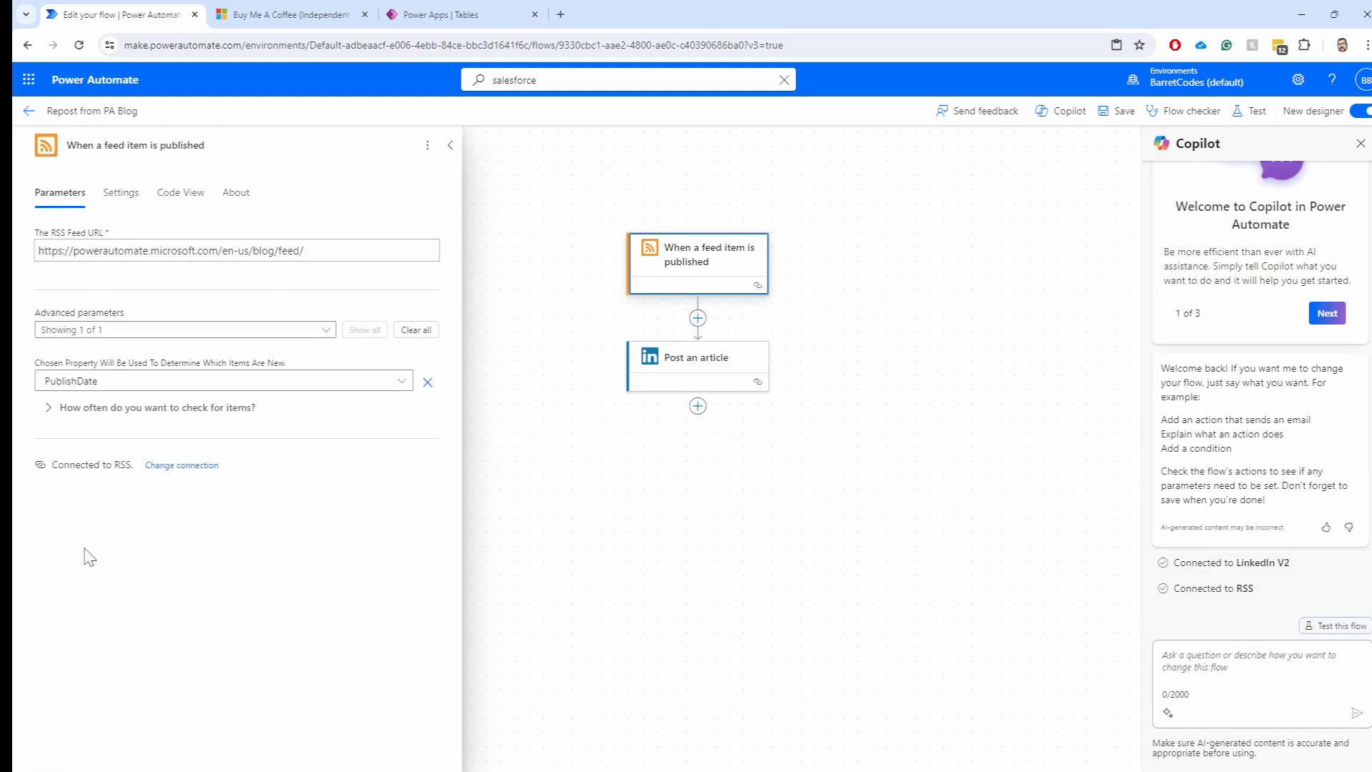
click(120, 194)
scroll(206, 426, down, 3)
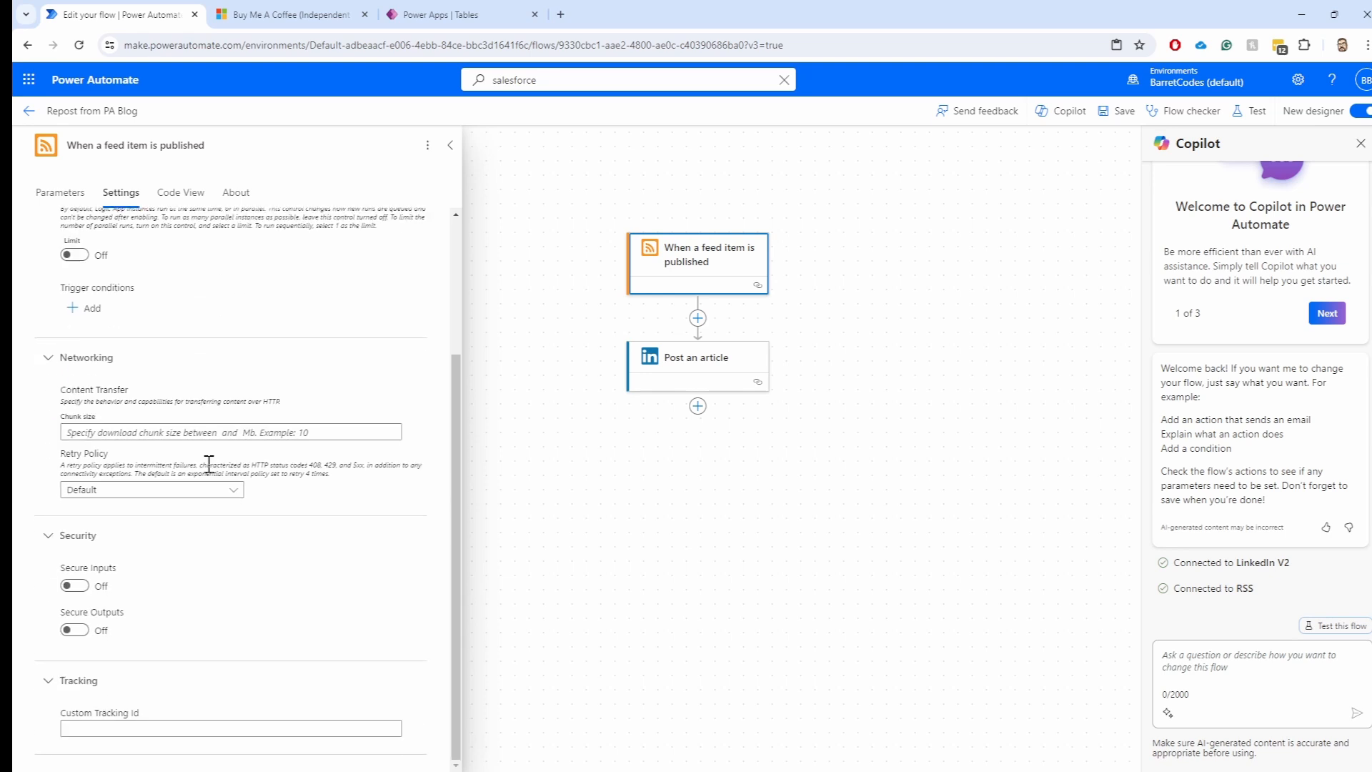
scroll(214, 505, up, 3)
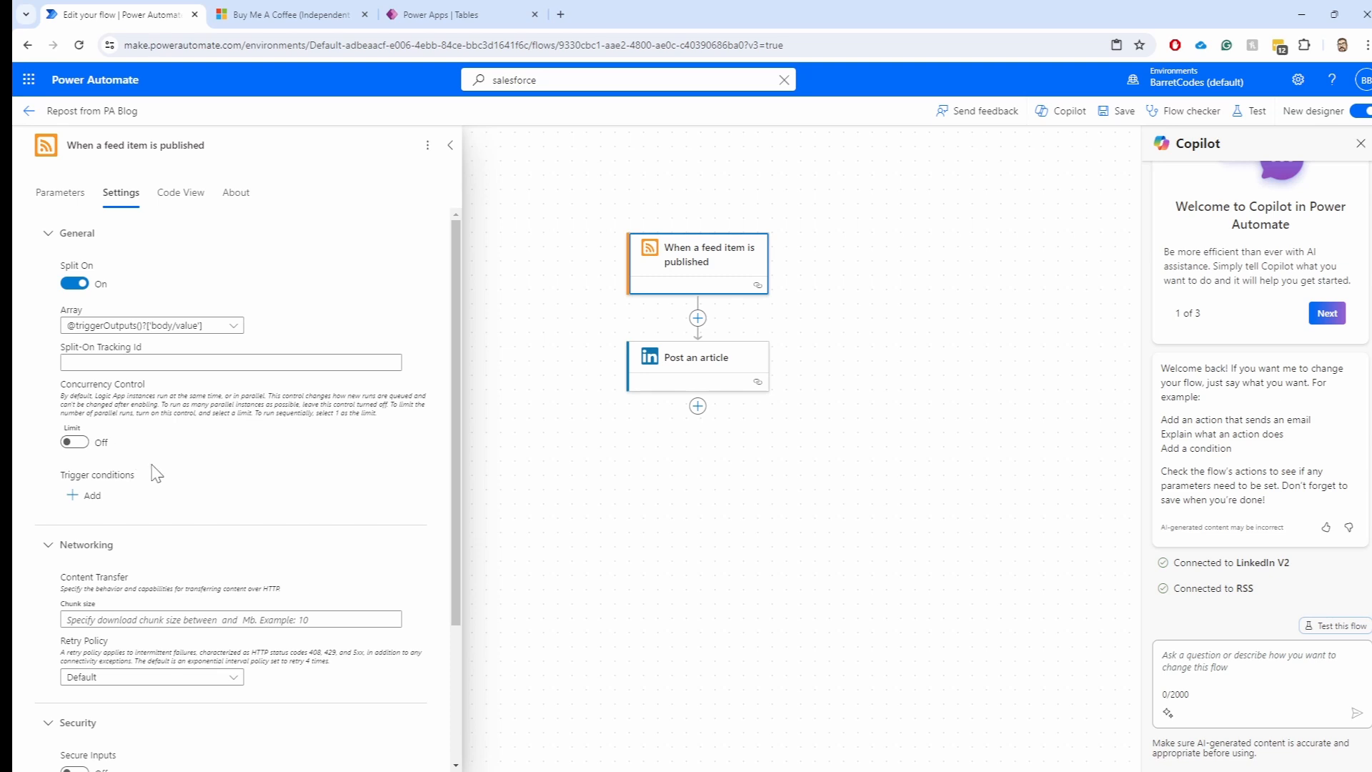
click(916, 503)
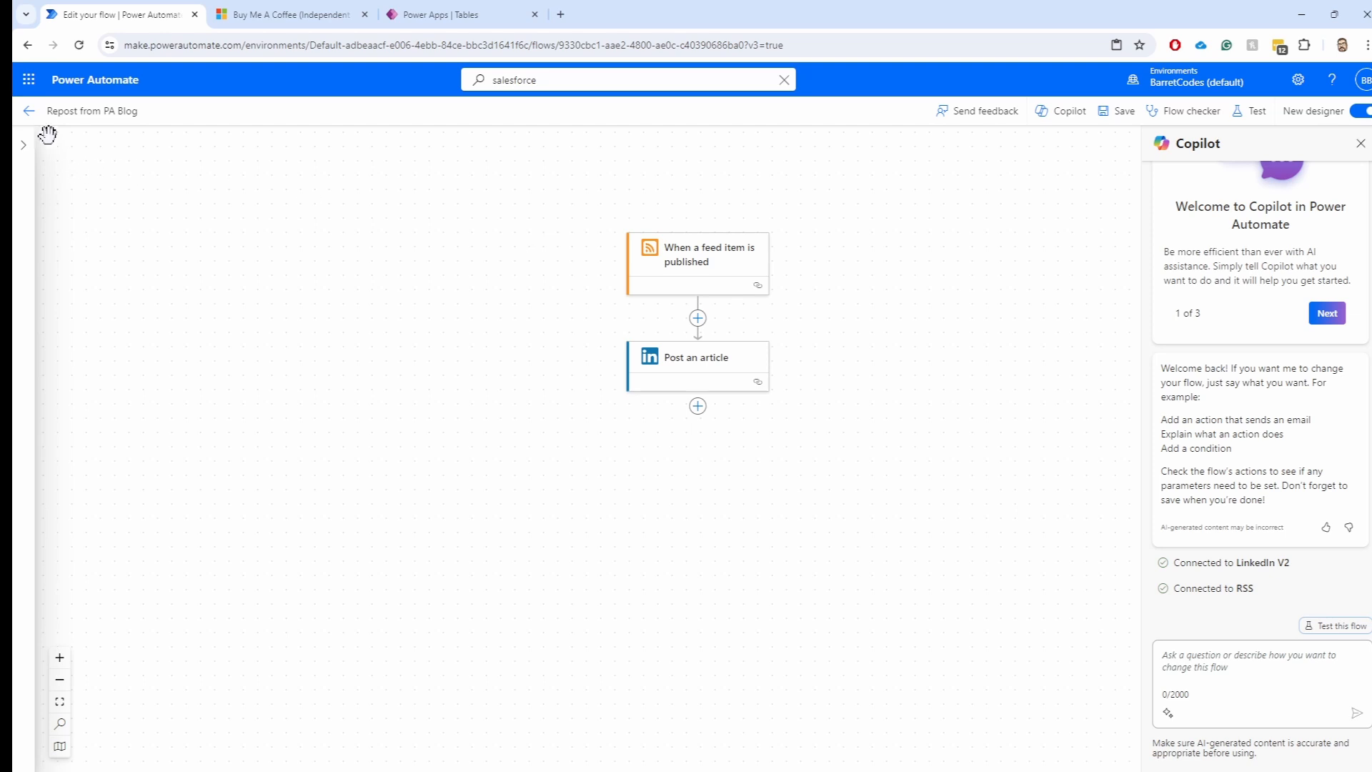
click(31, 112)
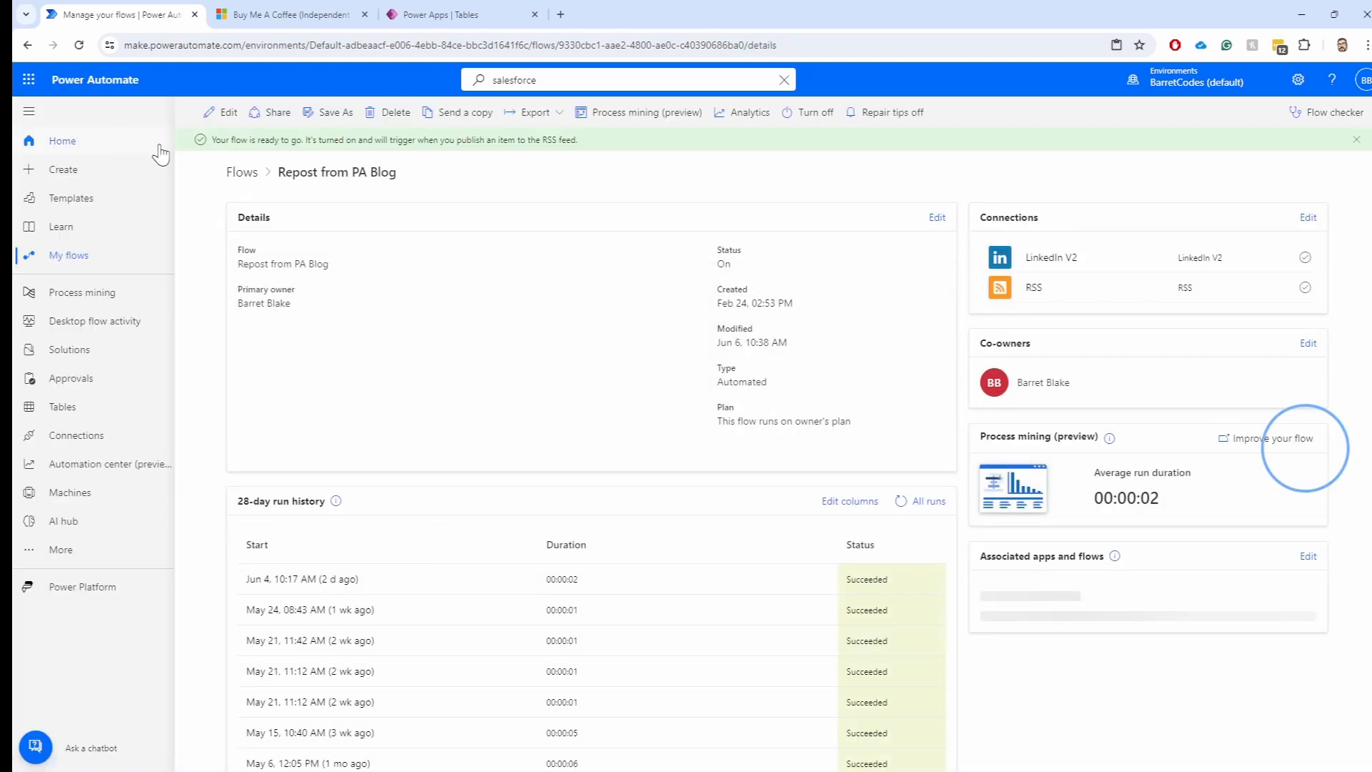